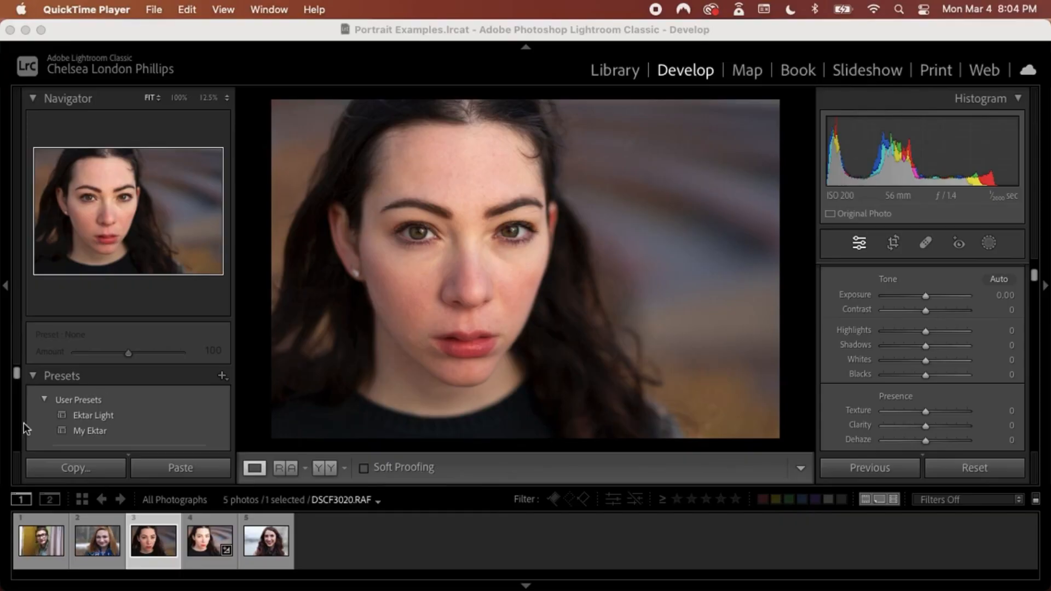
Step: View portraits DSCF6537.RAF, DSCF3020.RAF and DSCF5116.RAF in turn, then return to the man in glasses
click(36, 544)
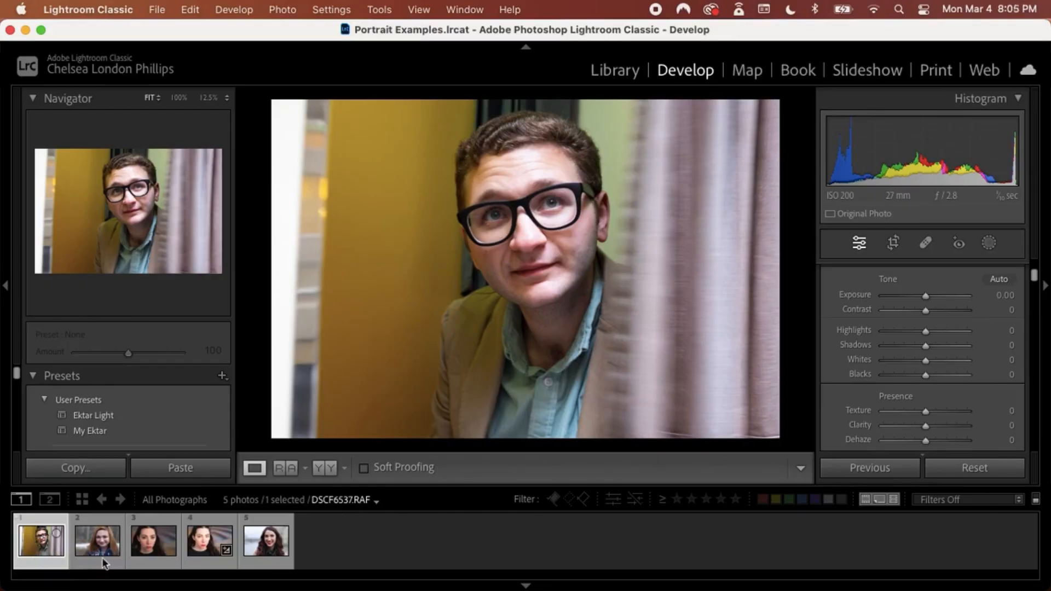
click(148, 539)
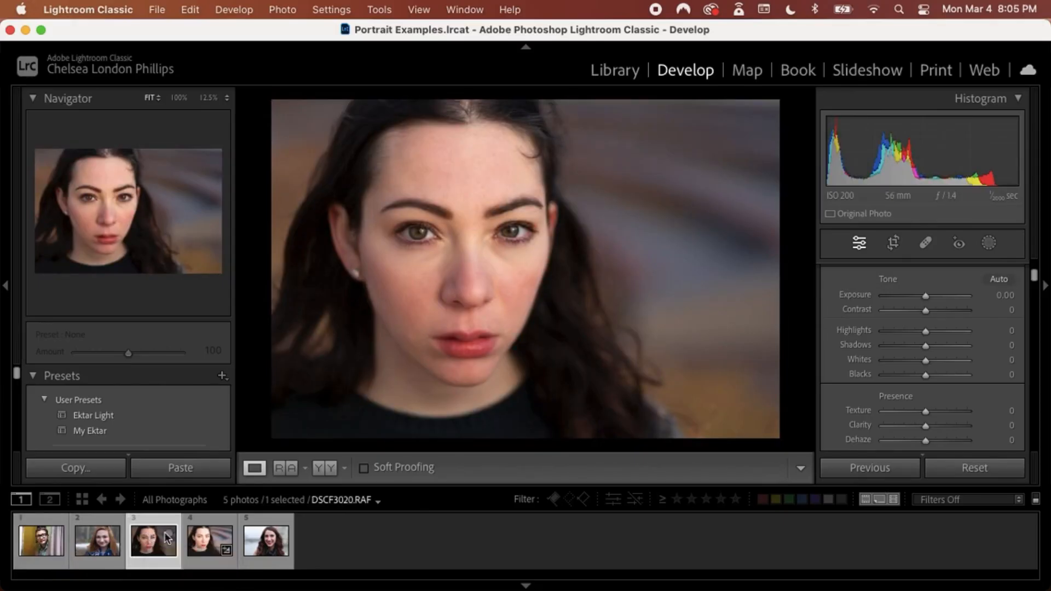
click(260, 545)
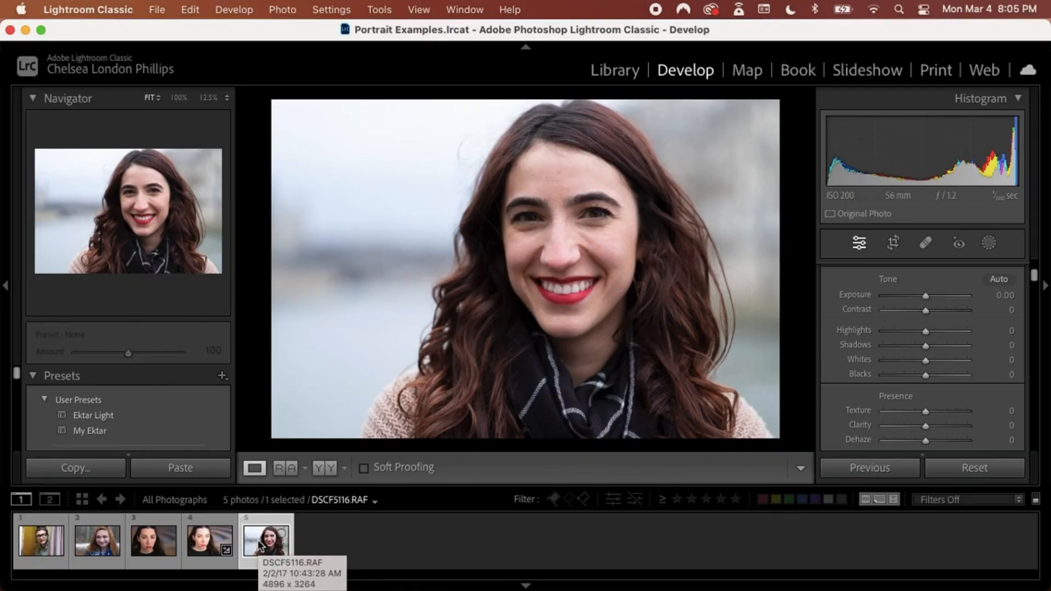
click(46, 538)
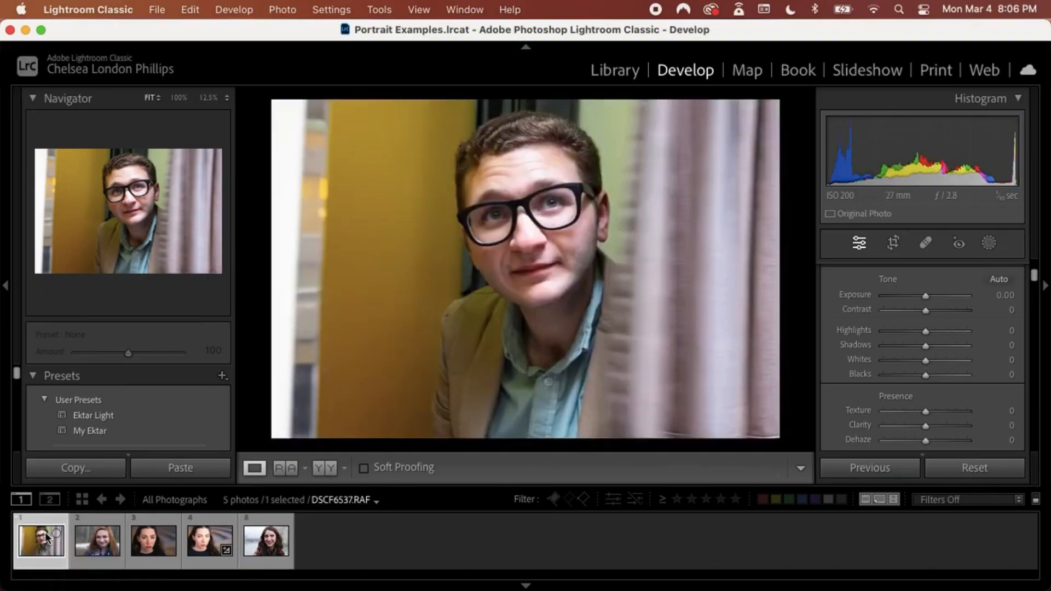
Step: Examine the skin tones and light on the man's face up close, and fit the whole photo in view again
click(540, 161)
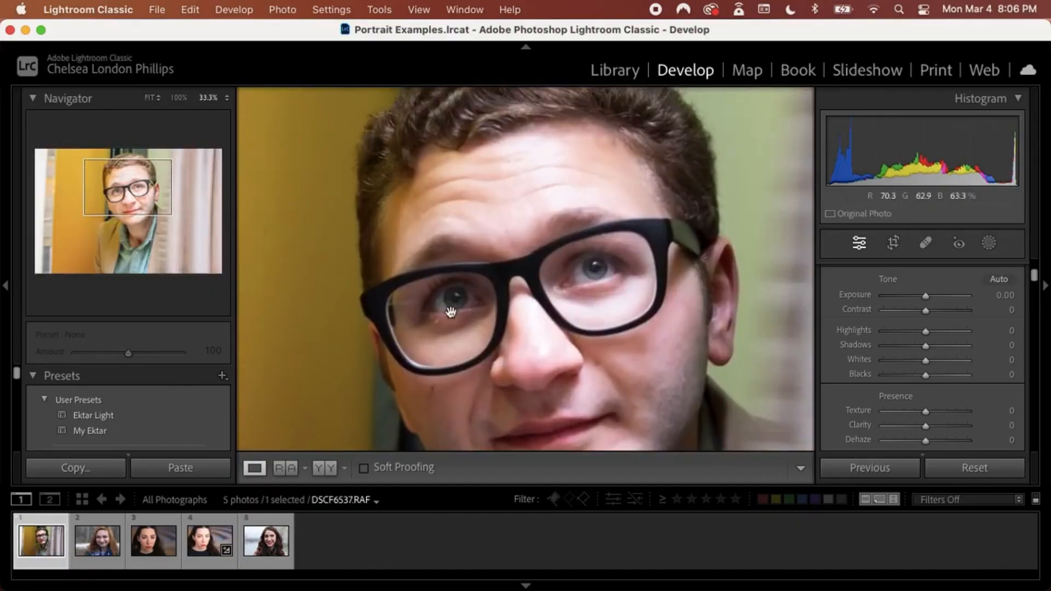
scroll(548, 350, down, 5)
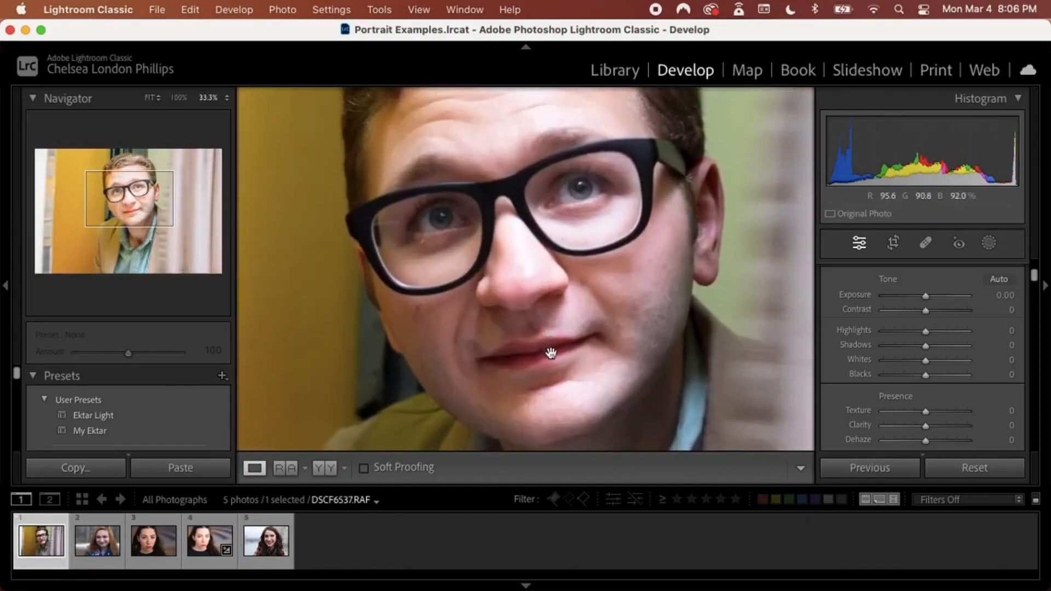
scroll(551, 353, left, 5)
scroll(550, 353, right, 3)
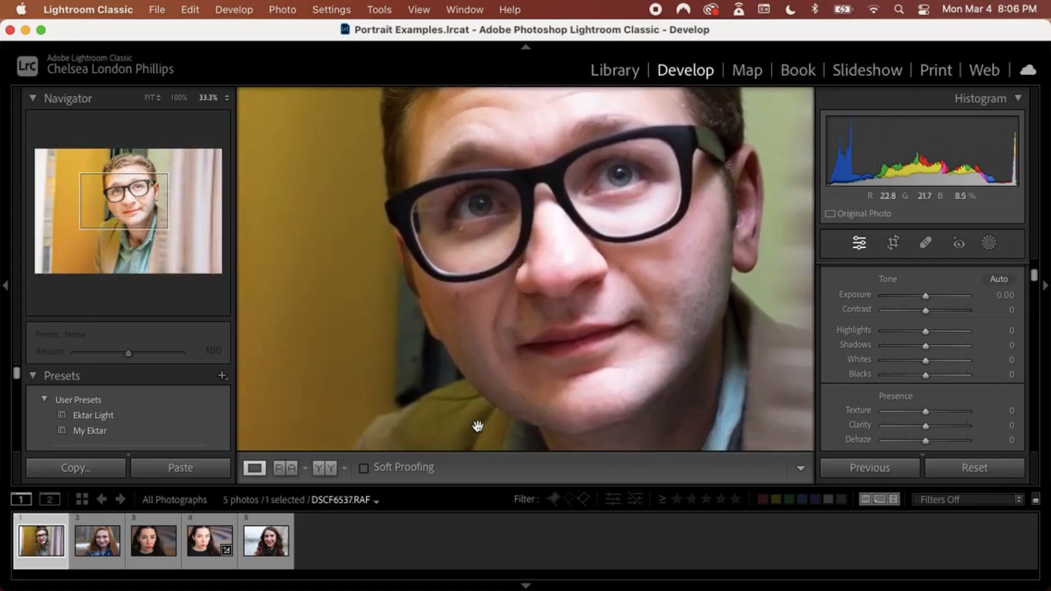
key(super+minus)
key(super+minus)
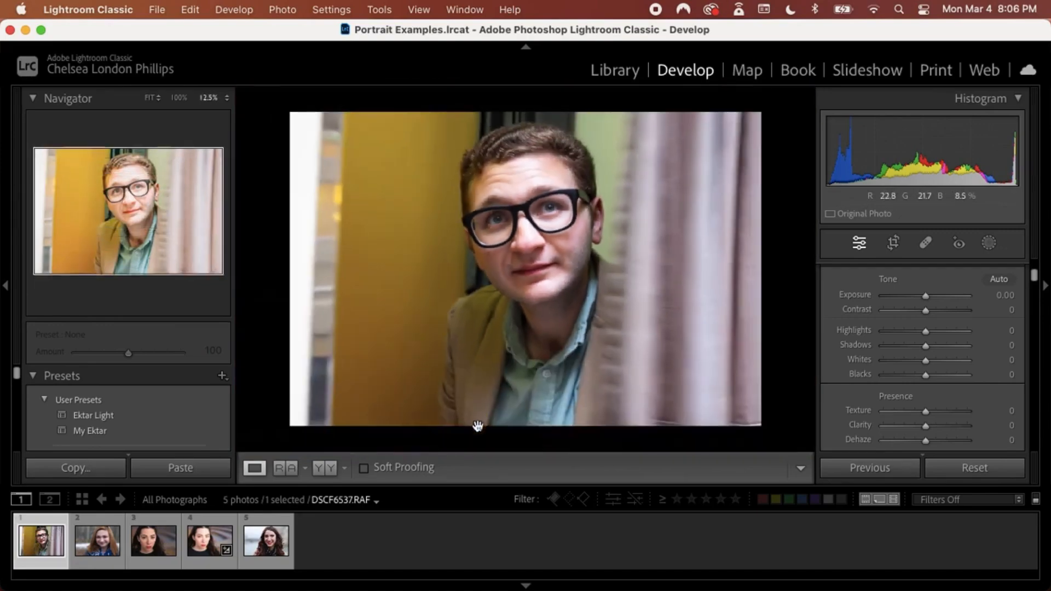
click(147, 100)
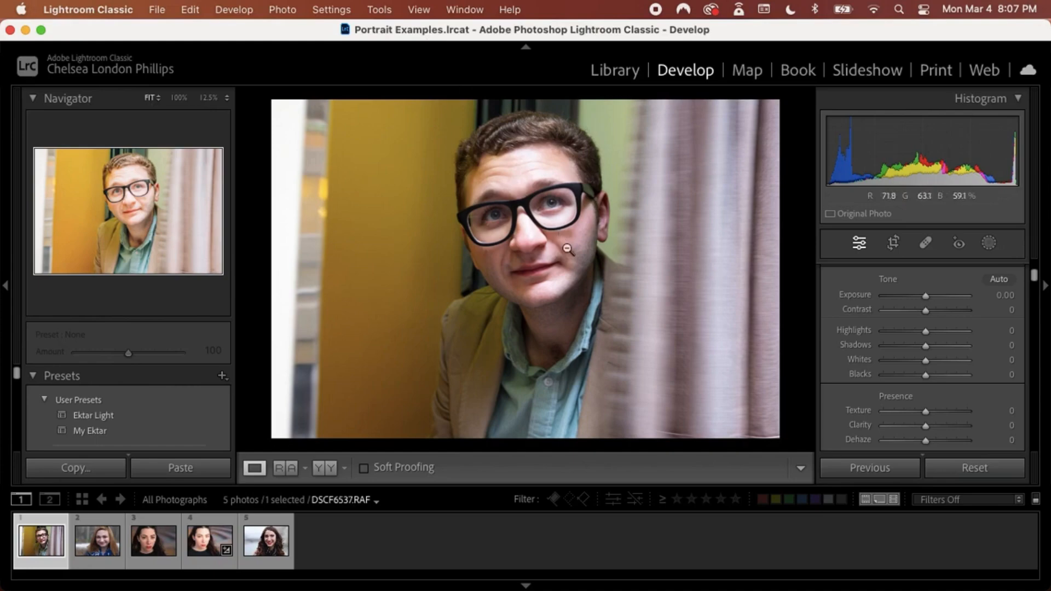
click(568, 249)
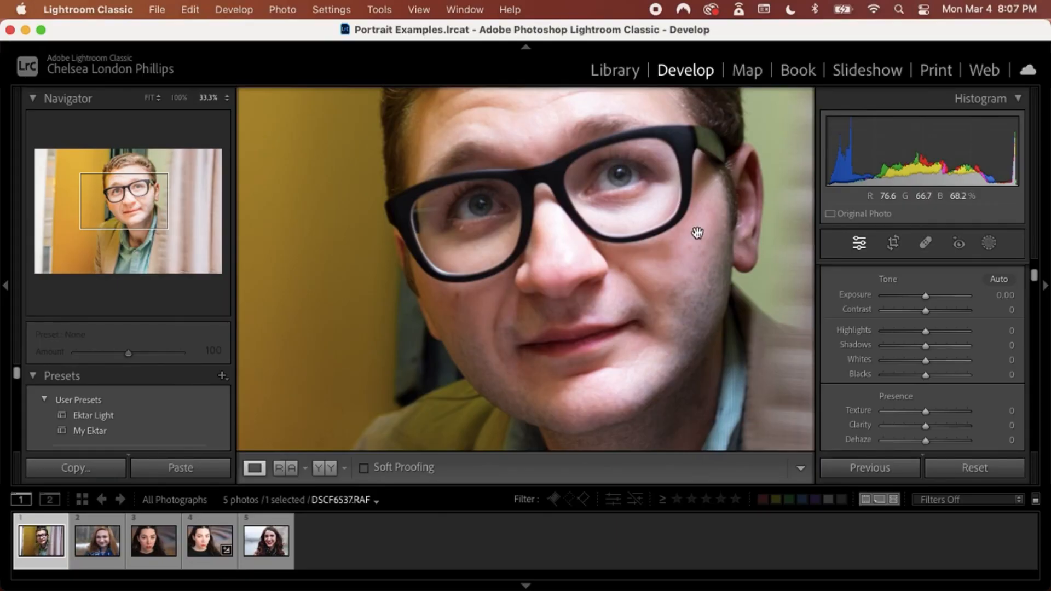
scroll(697, 233, down, 10)
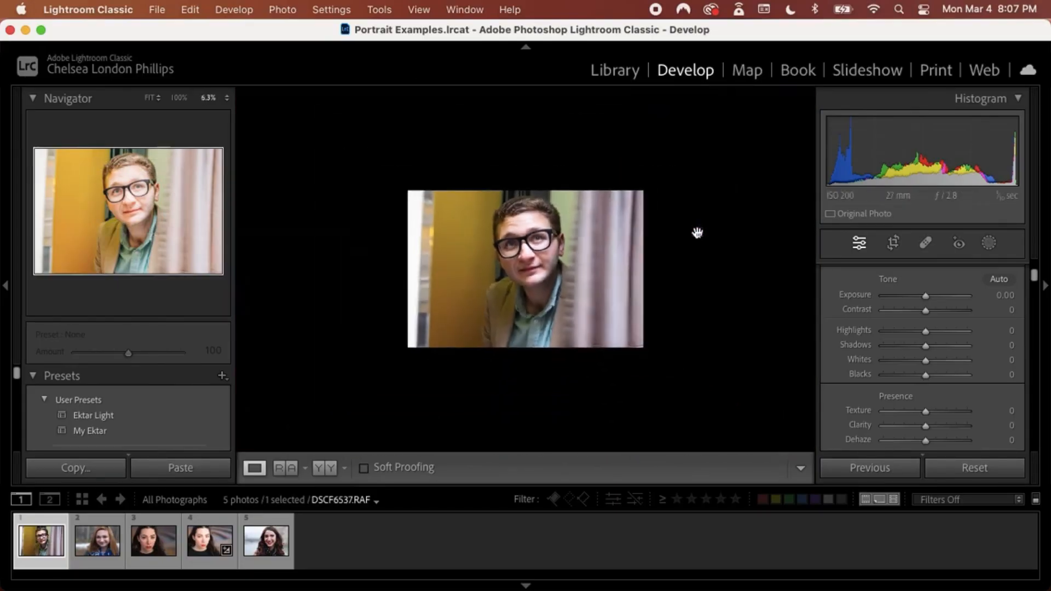
click(149, 98)
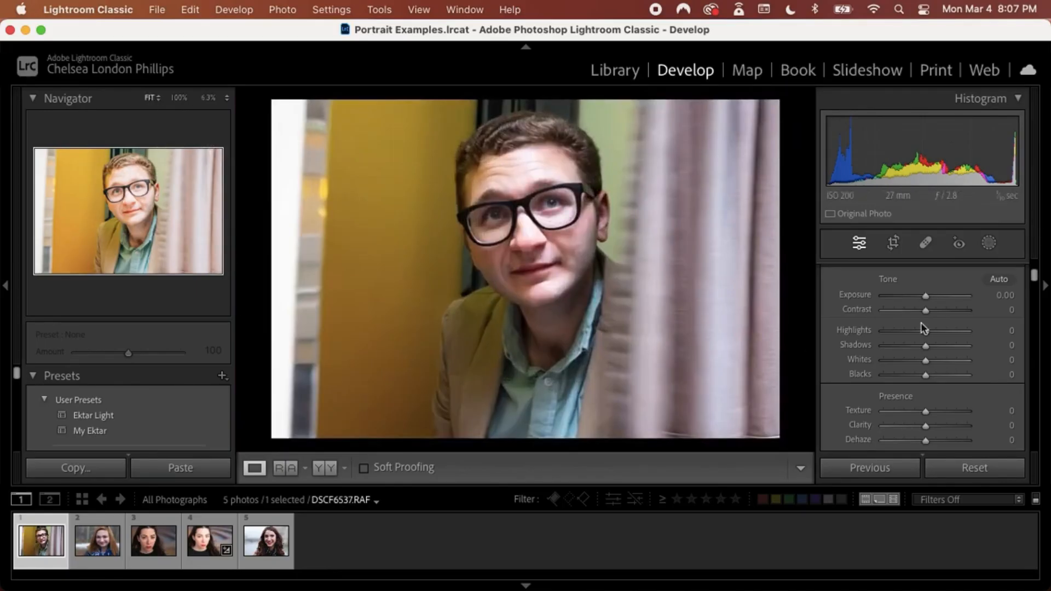
Step: Sample the white balance from the white area beside the yellow wall and set the Tint to +5
scroll(915, 298, down, 3)
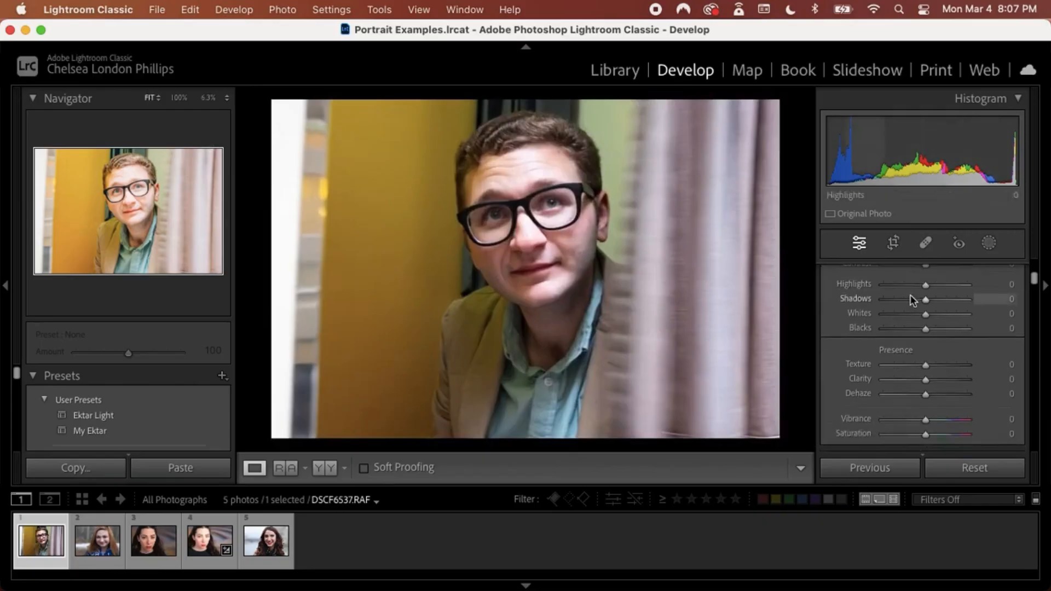
scroll(913, 300, down, 3)
scroll(913, 300, up, 3)
scroll(914, 300, down, 4)
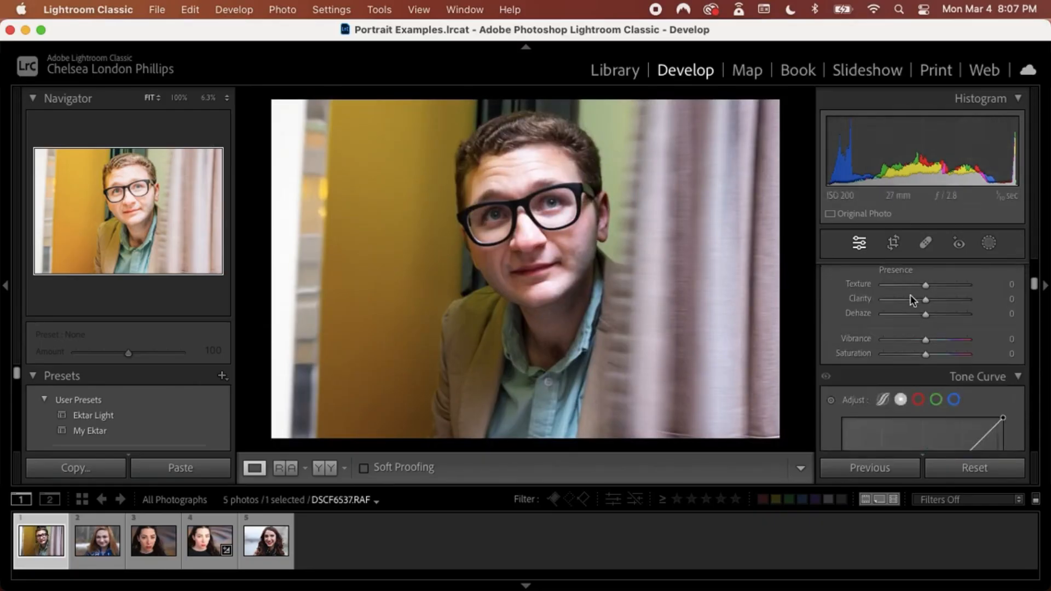
scroll(913, 300, down, 8)
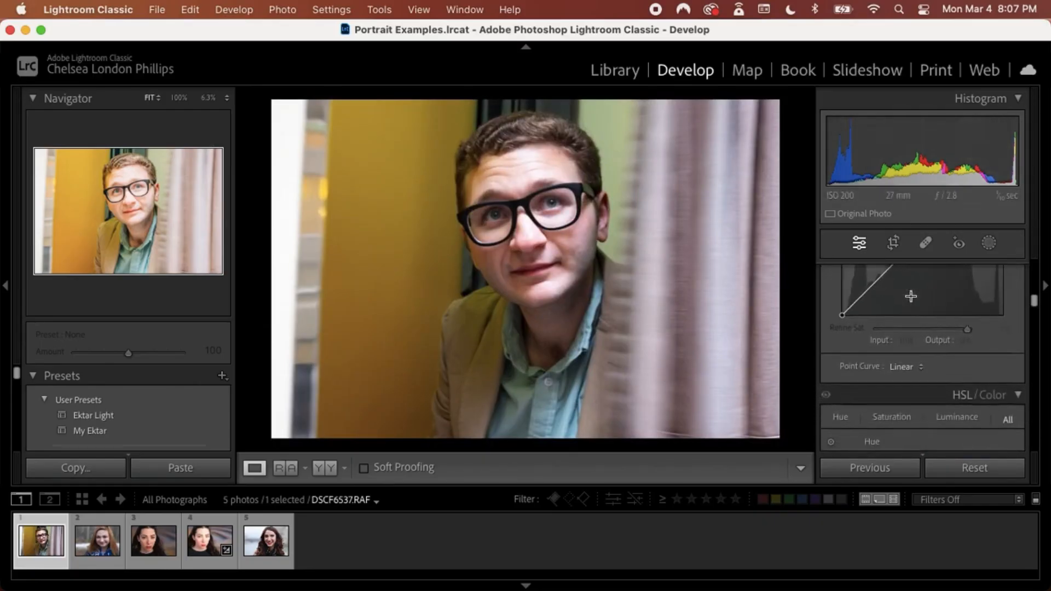
scroll(912, 296, up, 10)
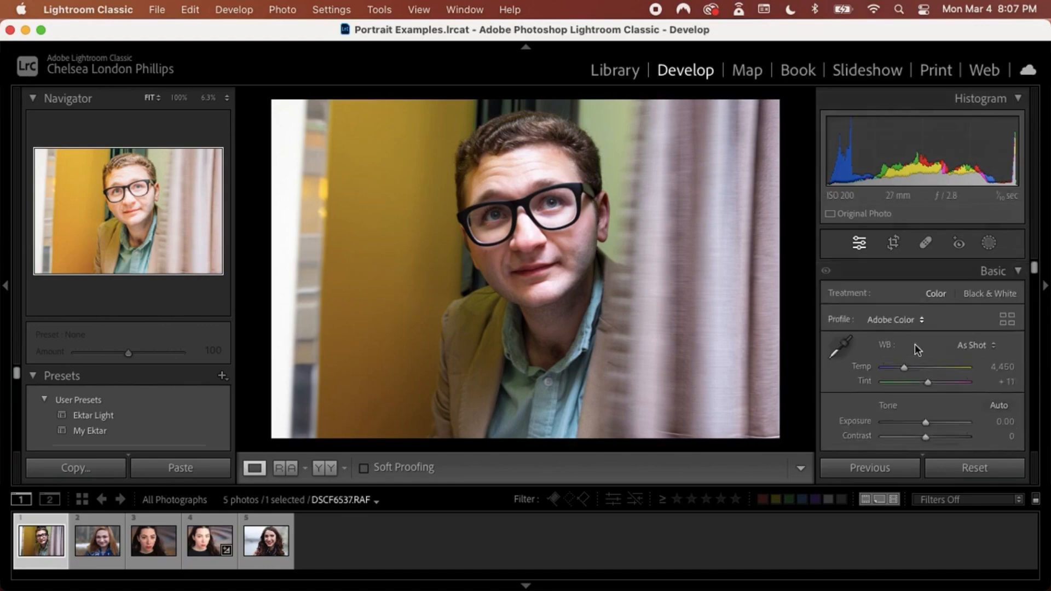
click(842, 345)
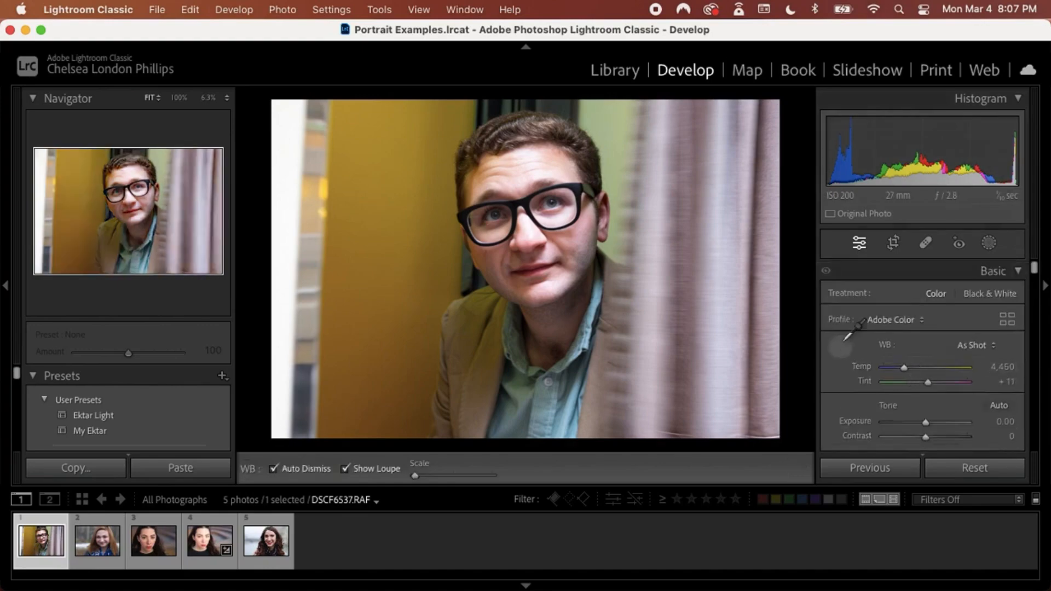
click(283, 280)
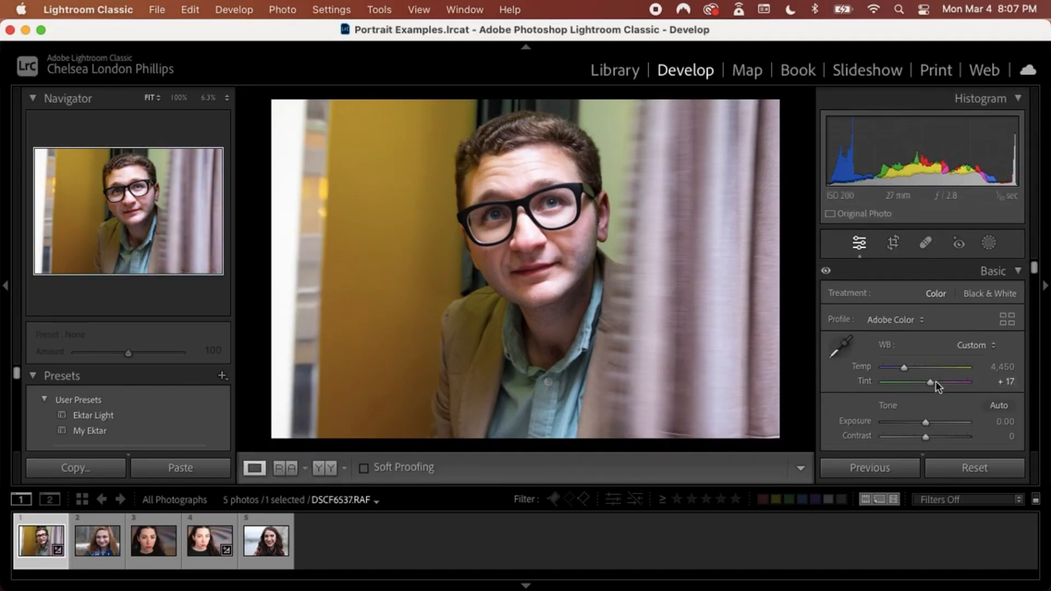
drag(930, 384, 927, 388)
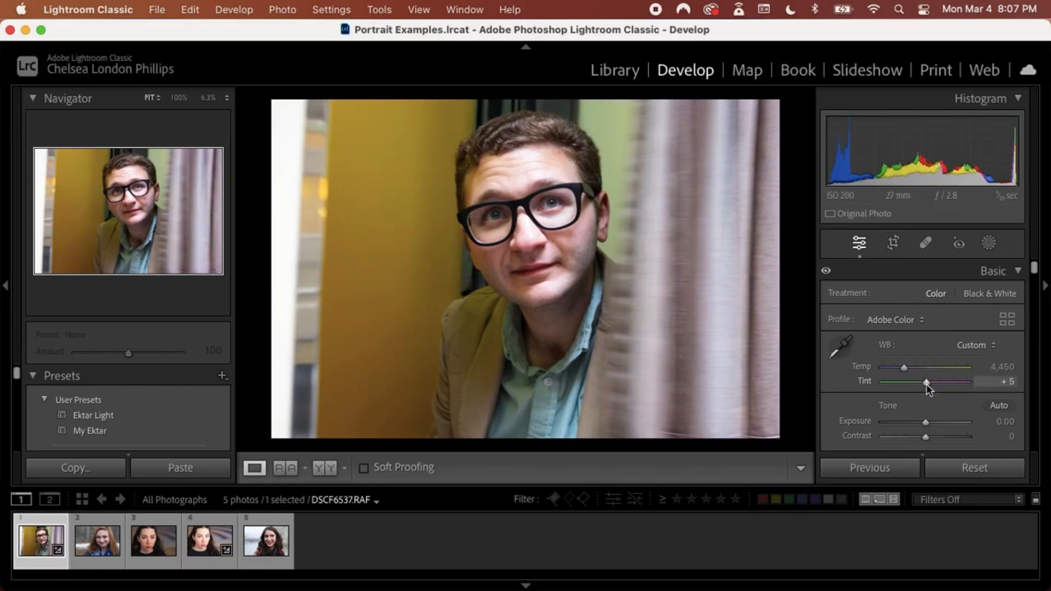
scroll(927, 383, down, 2)
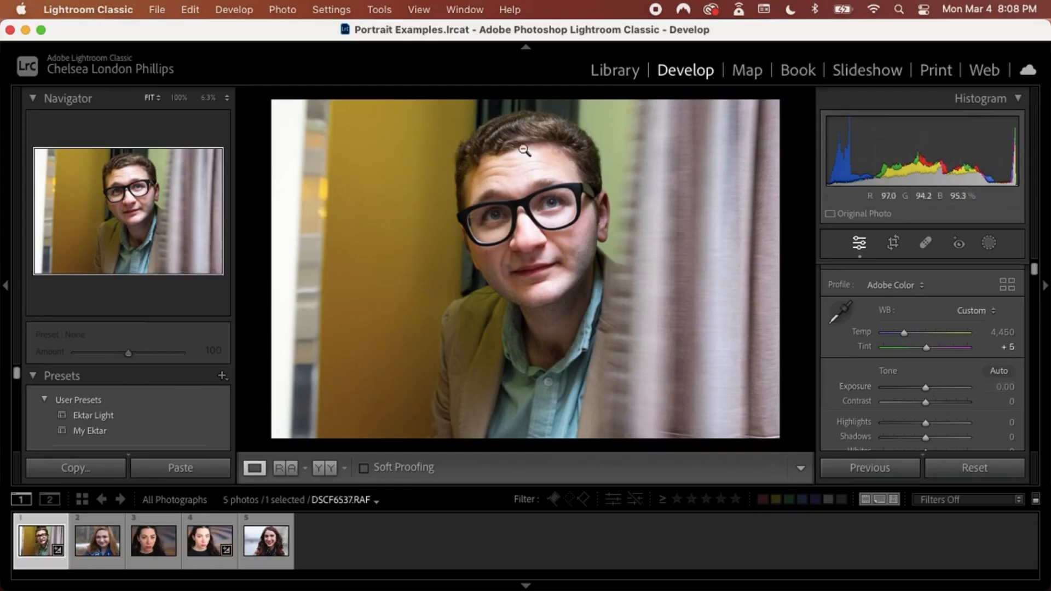
Step: Compare the three other unedited portraits with the corrected one, then return to the man in glasses
click(144, 550)
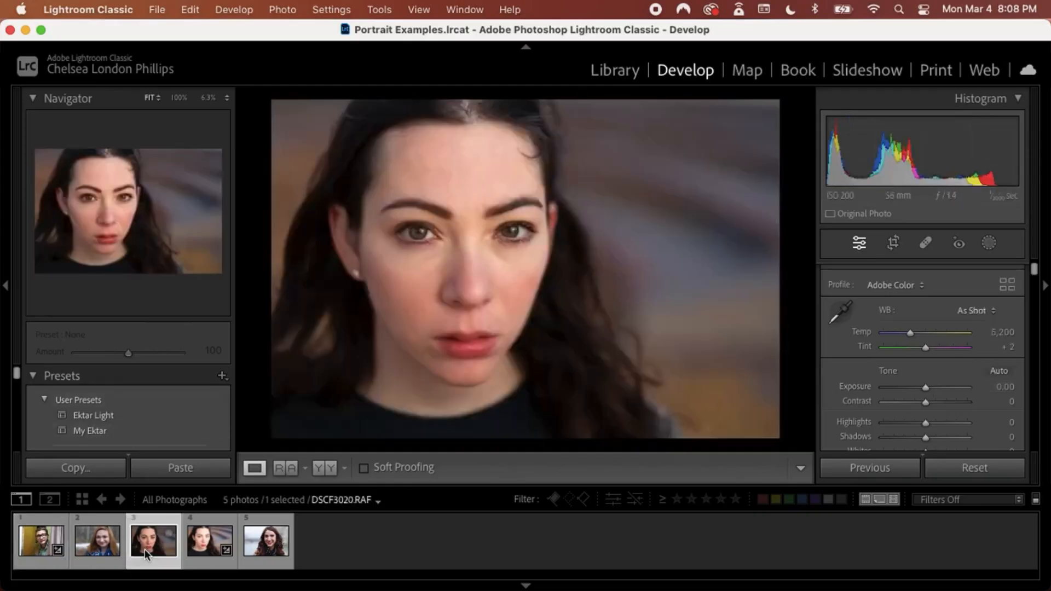
click(265, 550)
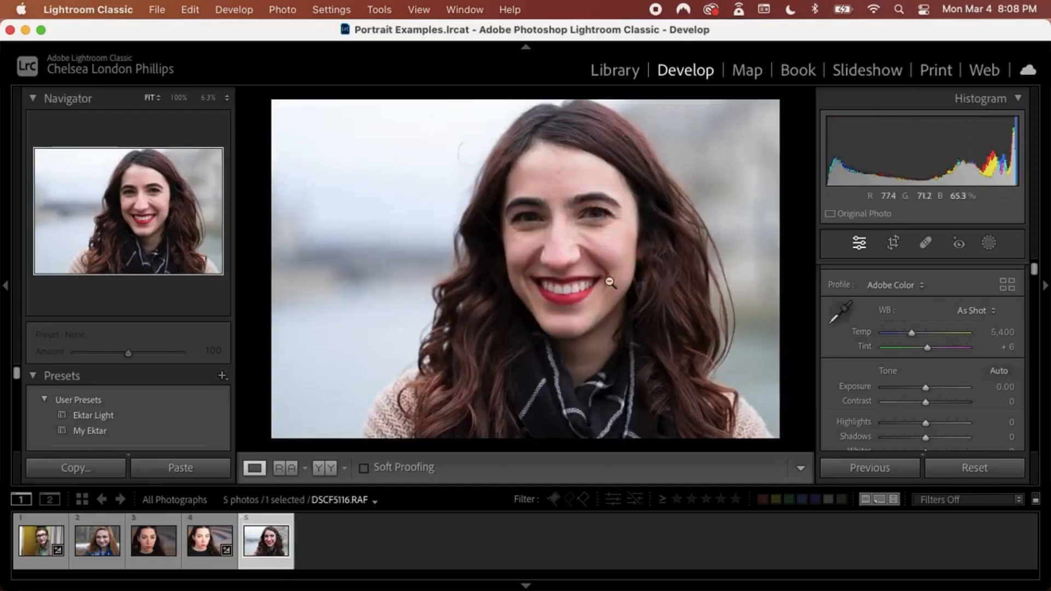
click(85, 546)
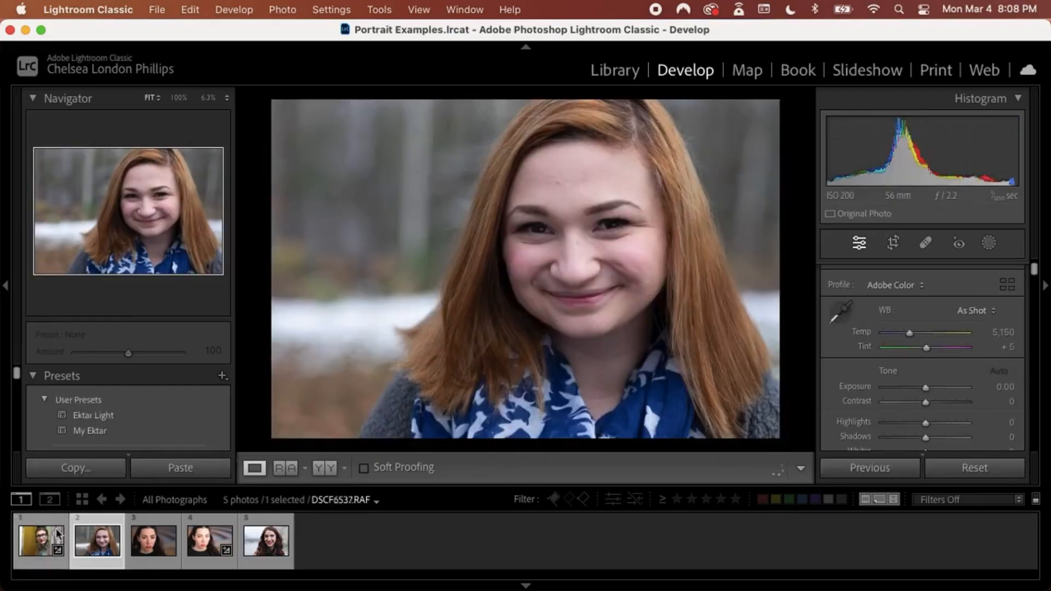
click(28, 547)
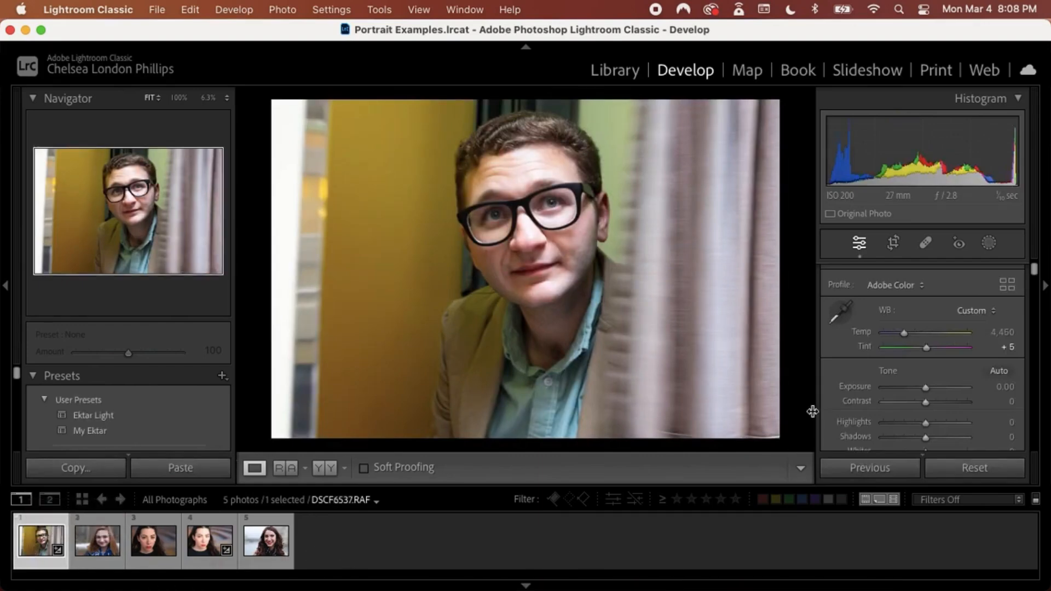
Step: Look through the photo's Basic, Tone Curve and HSL adjustments down to the Luminance sliders
scroll(925, 426, down, 2)
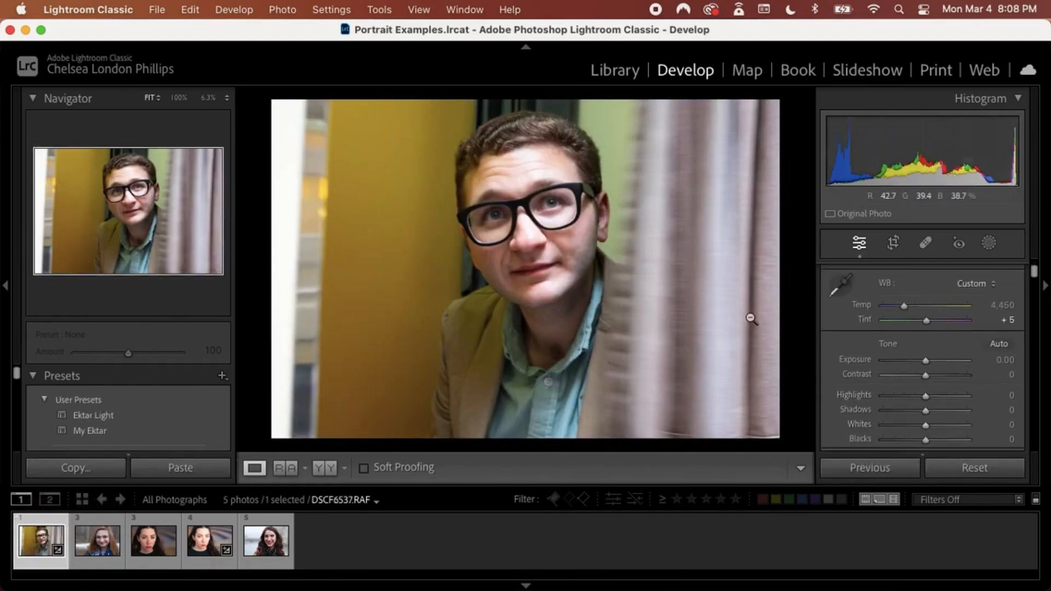
scroll(924, 396, down, 10)
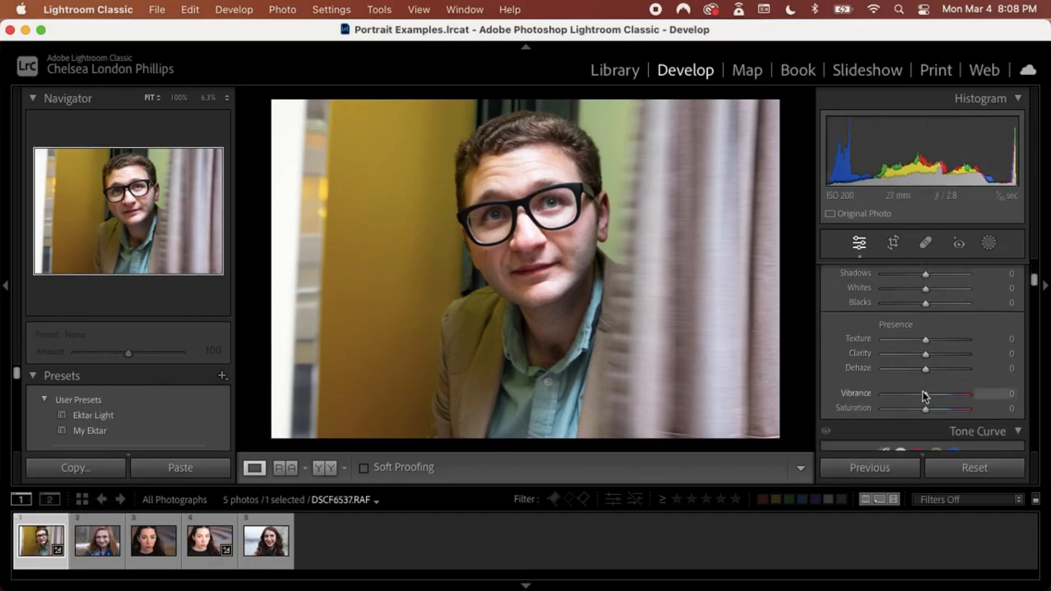
scroll(922, 391, down, 8)
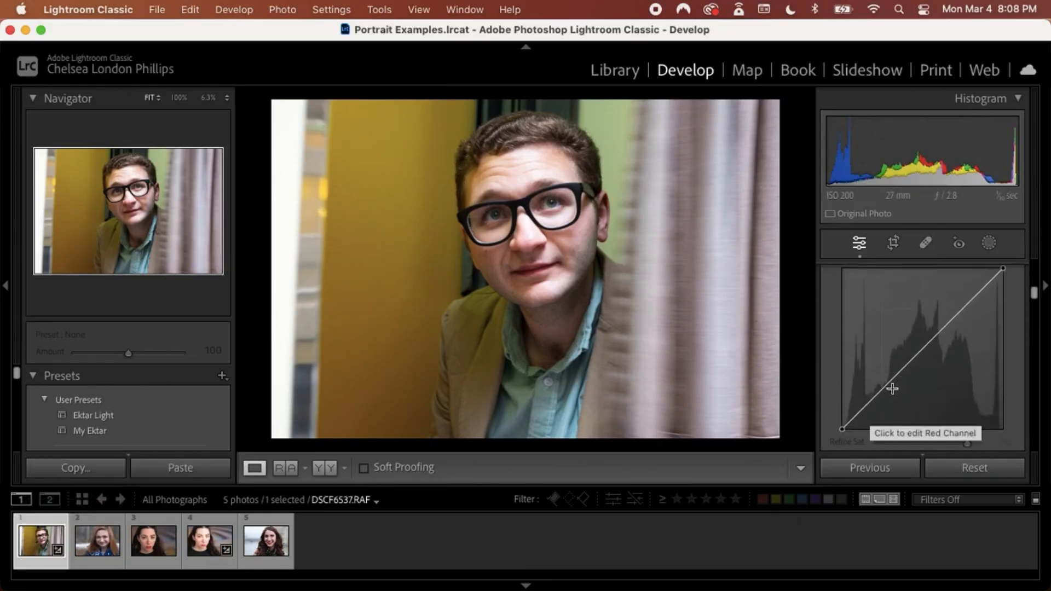
scroll(893, 389, down, 1)
scroll(893, 389, down, 8)
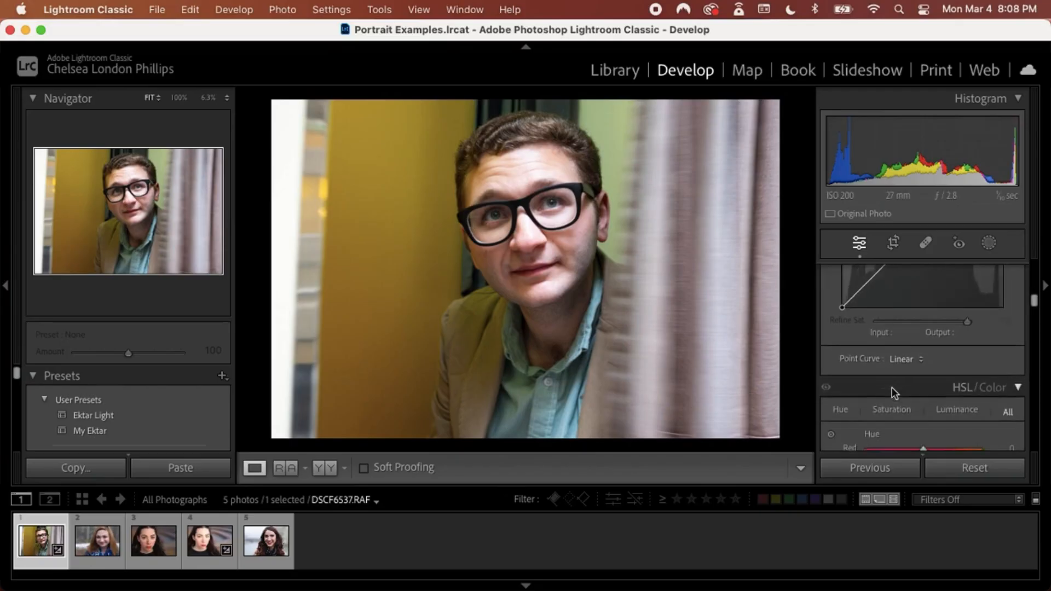
scroll(892, 387, down, 3)
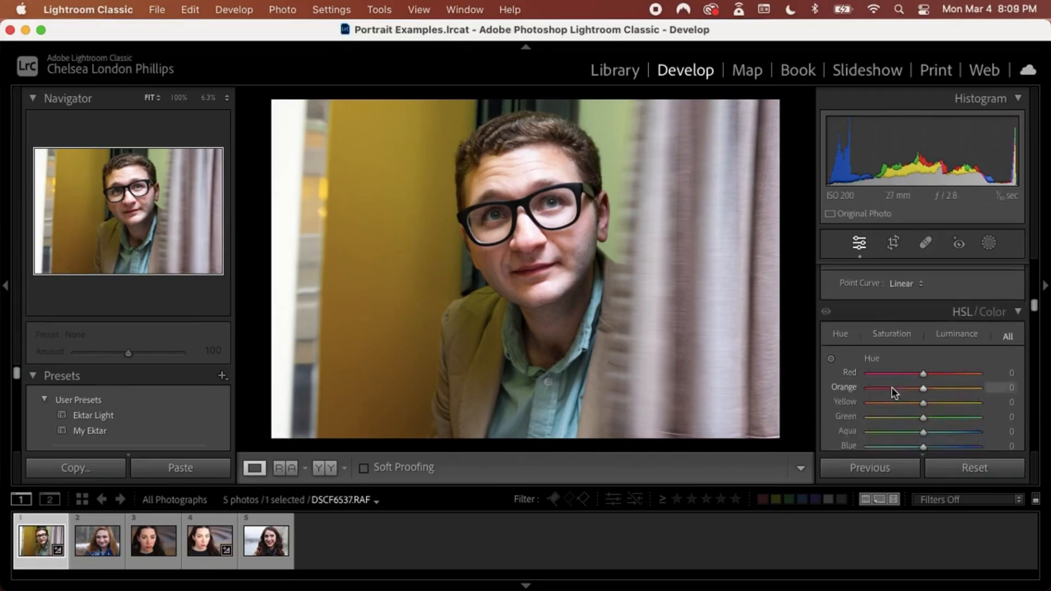
scroll(892, 386, down, 4)
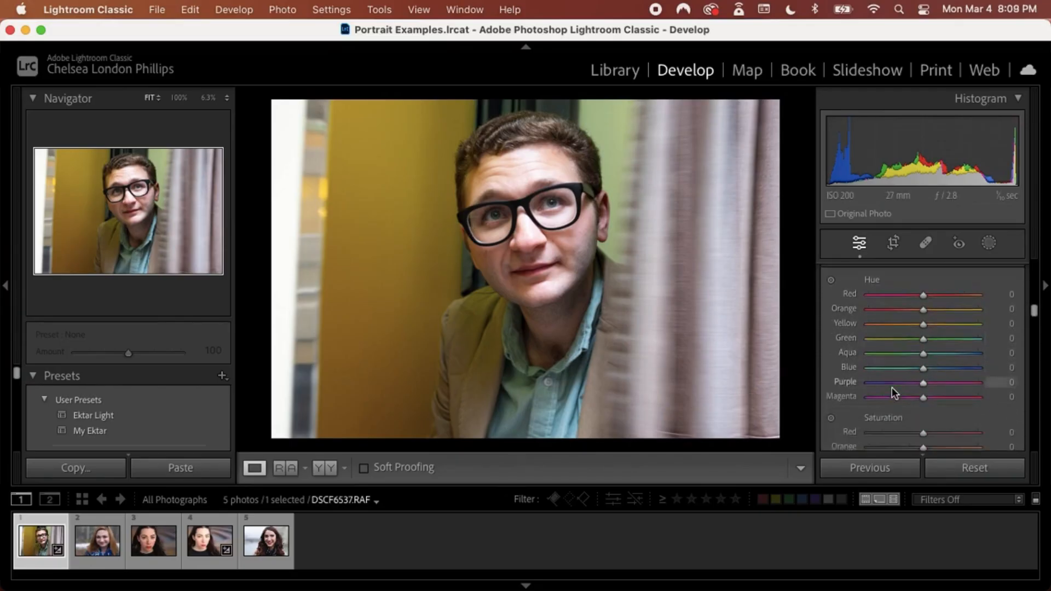
scroll(892, 387, down, 8)
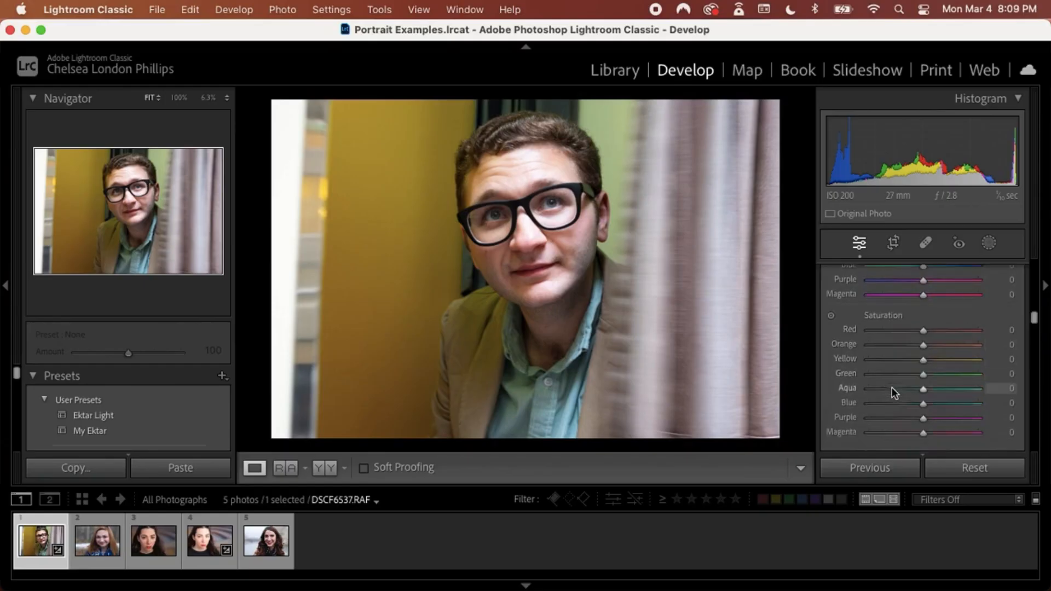
scroll(892, 387, down, 3)
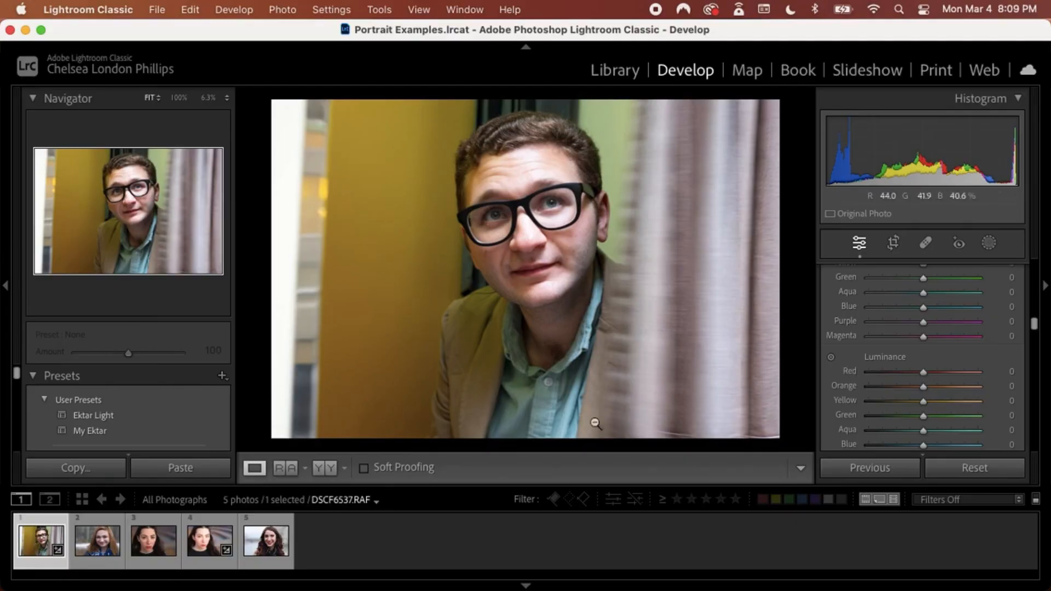
Step: Apply the 1b. Gold 200 preset from the Mastin Labs Kodak Everyday Original group to the photo of the man in glasses
scroll(187, 408, down, 5)
scroll(186, 410, down, 1)
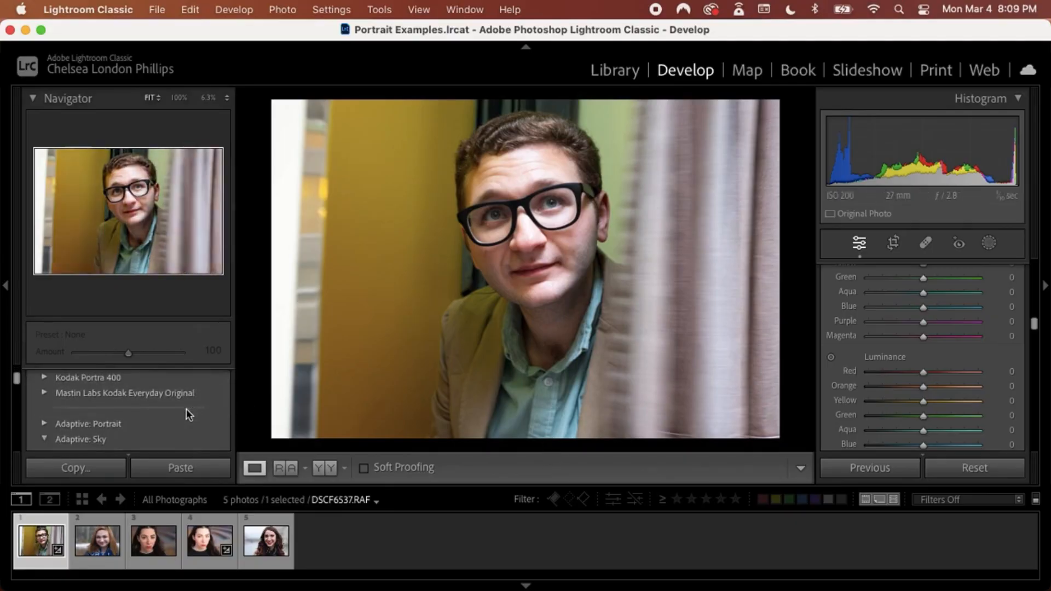
scroll(186, 411, up, 1)
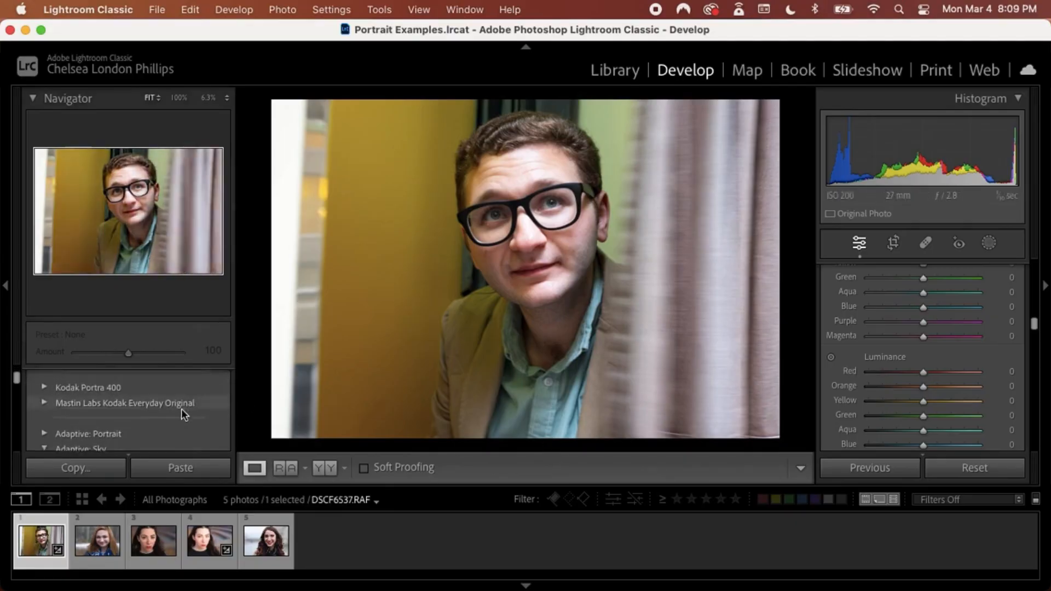
click(43, 403)
scroll(43, 402, down, 5)
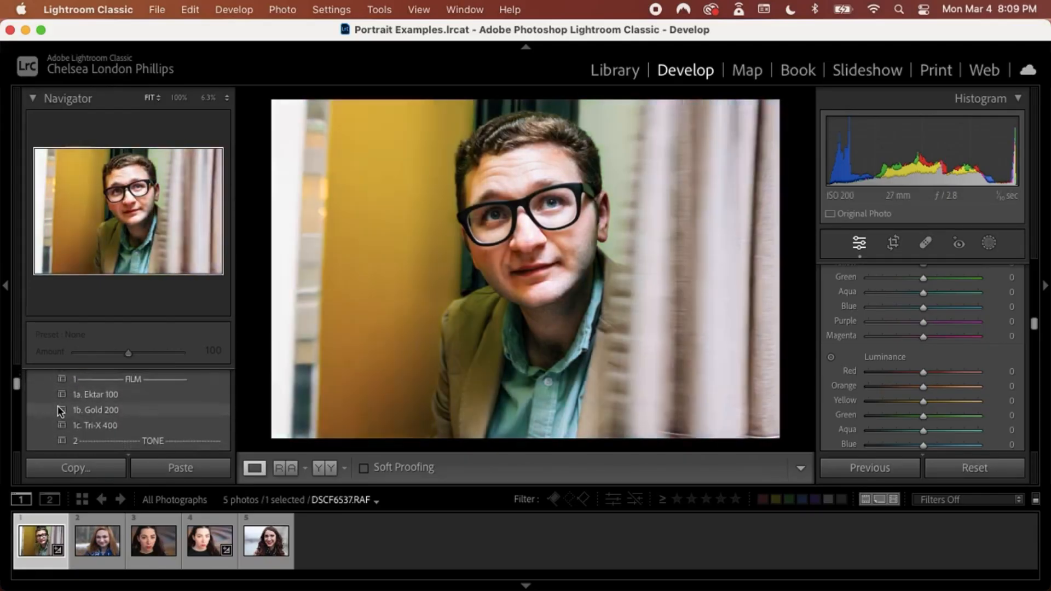
click(57, 408)
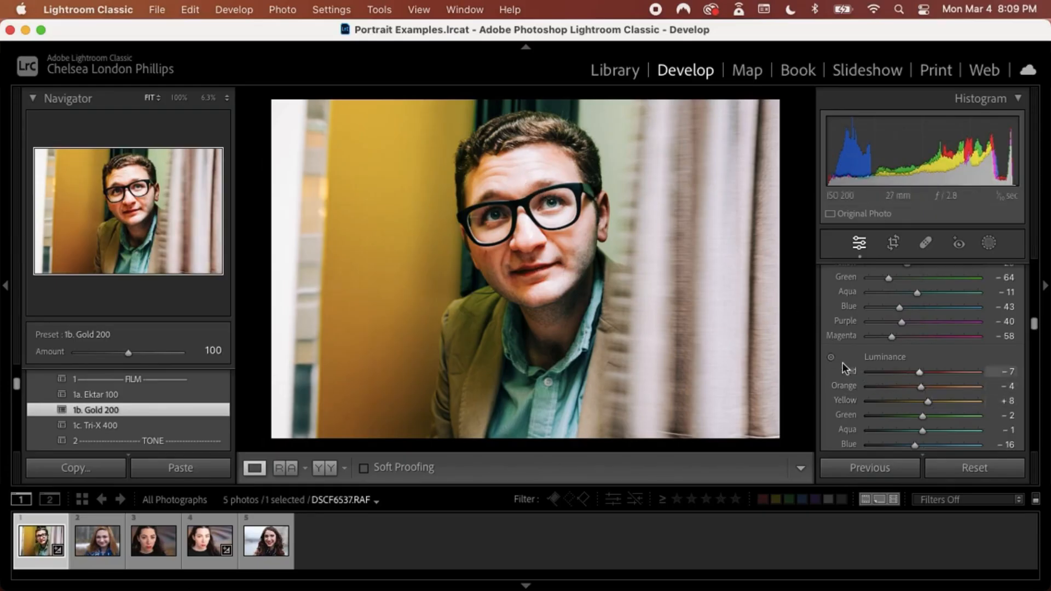
Step: Darken the forehead skin with the targeted Luminance adjustment to Red −26 and Orange −29, and compare before and after
click(830, 357)
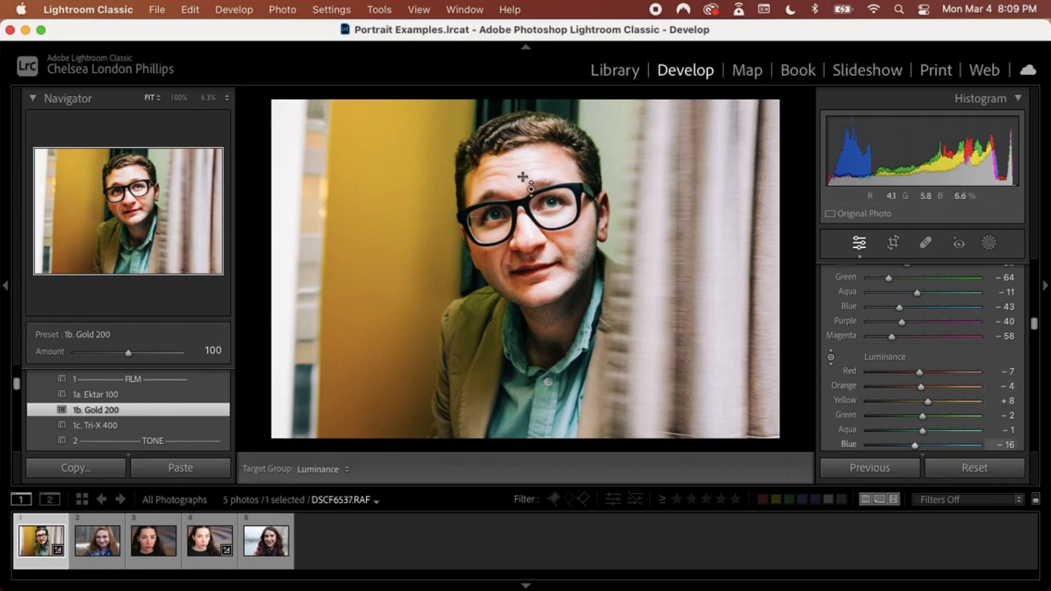
drag(514, 157, 489, 221)
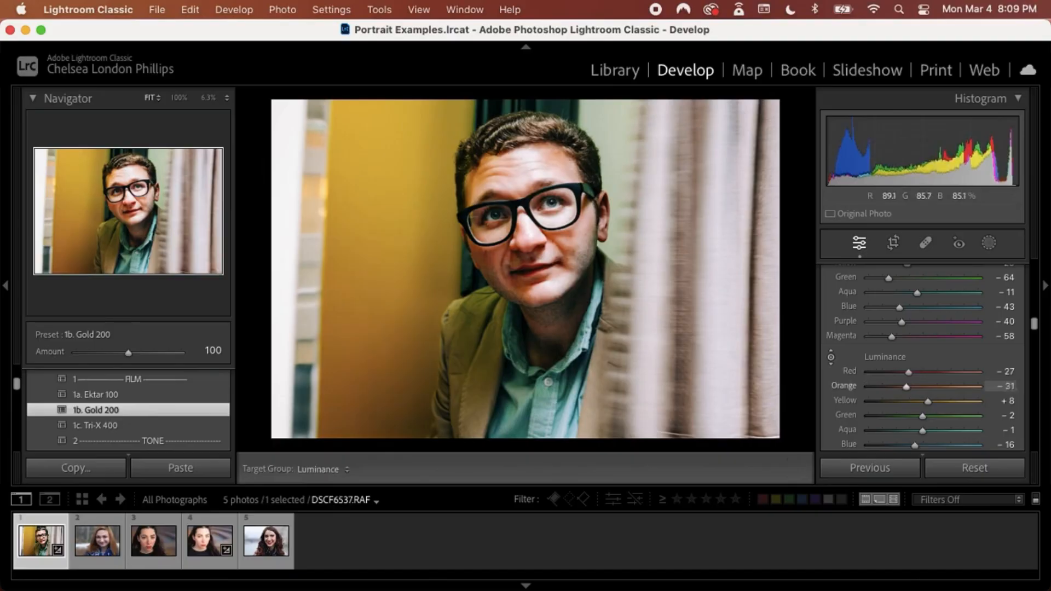
drag(521, 179, 522, 176)
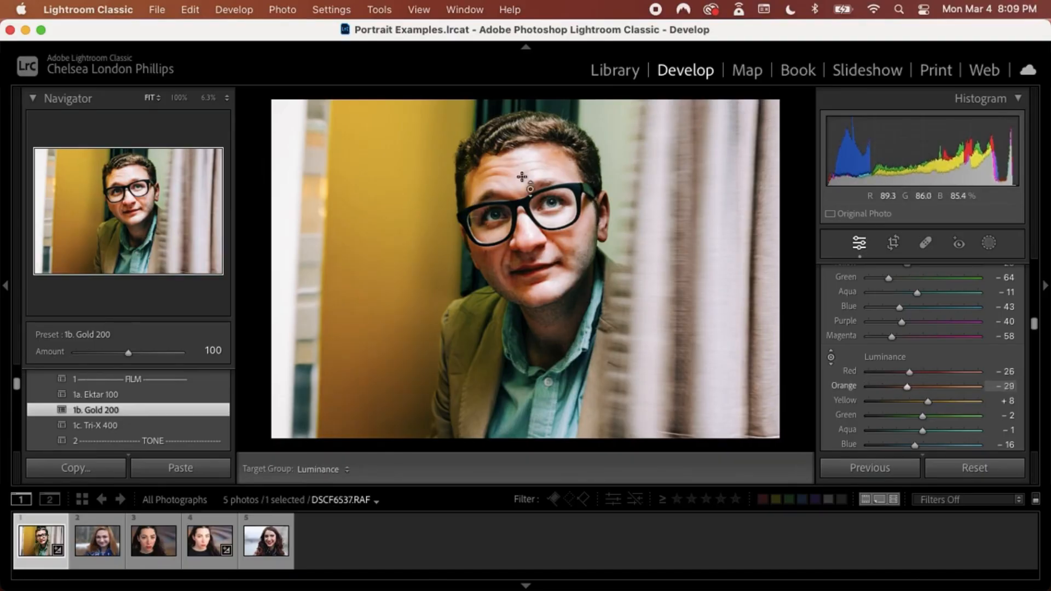
key(backslash)
key(backslash)
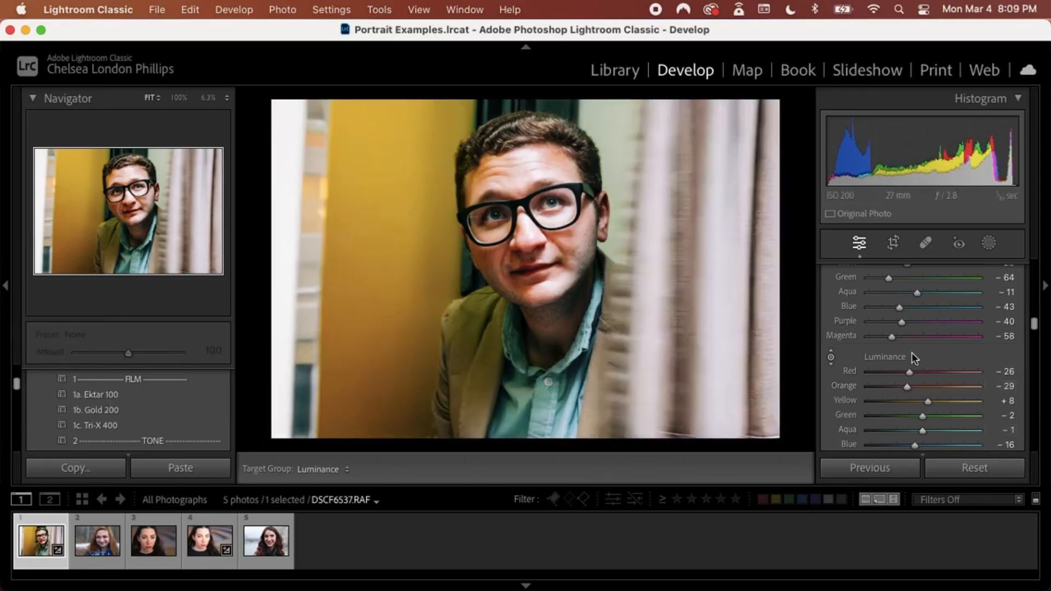
Step: Lower the photo's Contrast to +2 and compare the edited photo with its original version
scroll(913, 356, up, 3)
scroll(914, 357, up, 6)
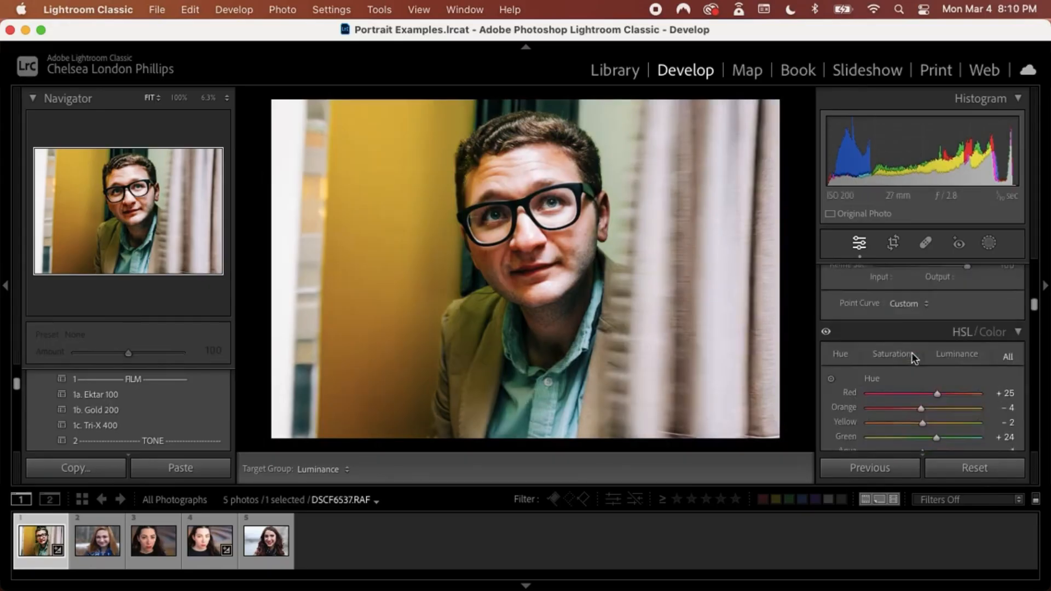
scroll(914, 357, up, 8)
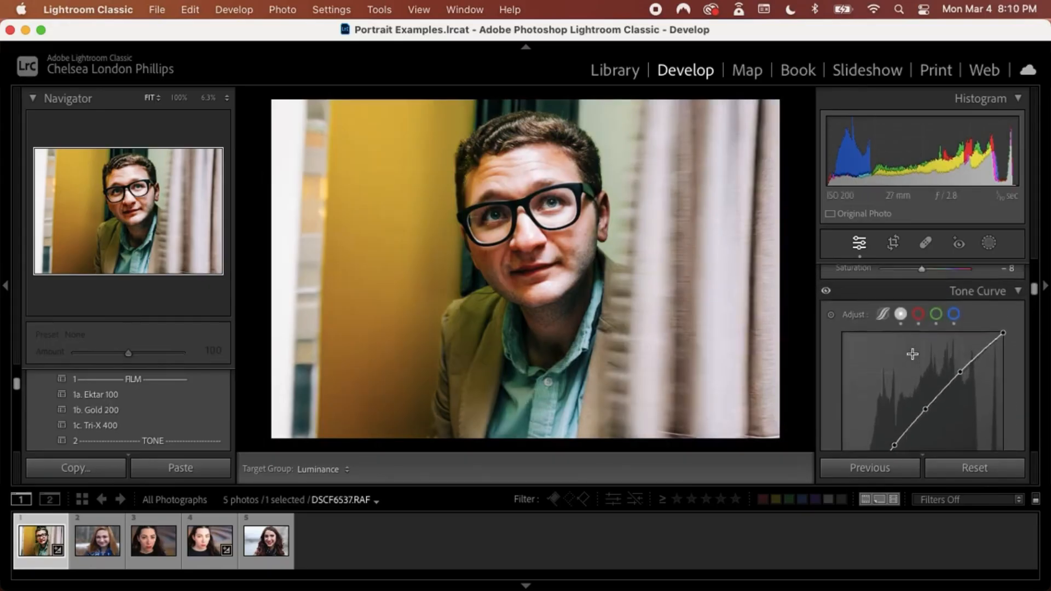
scroll(914, 359, up, 2)
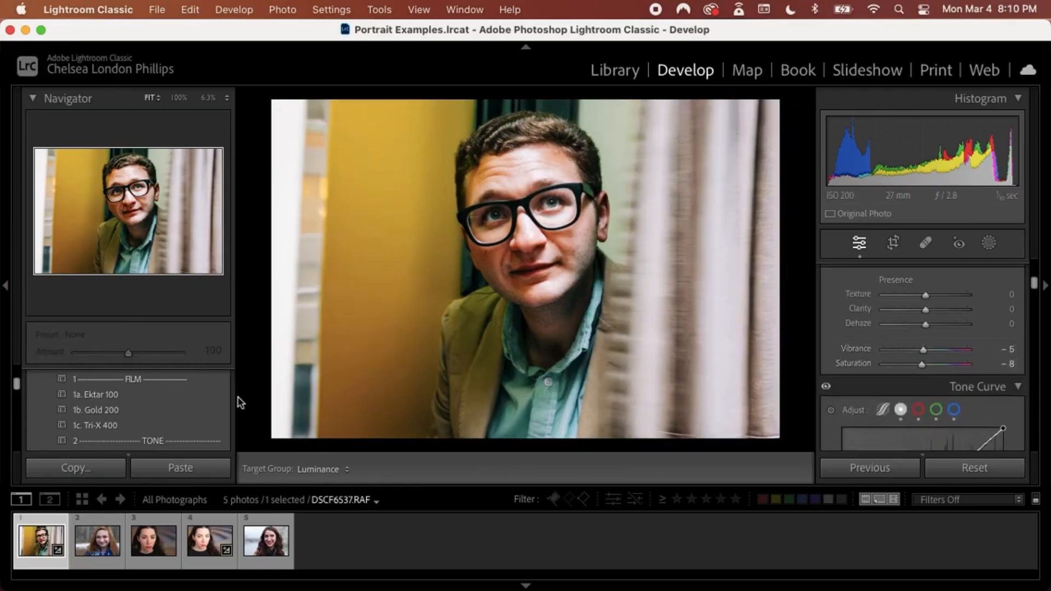
scroll(913, 334, up, 4)
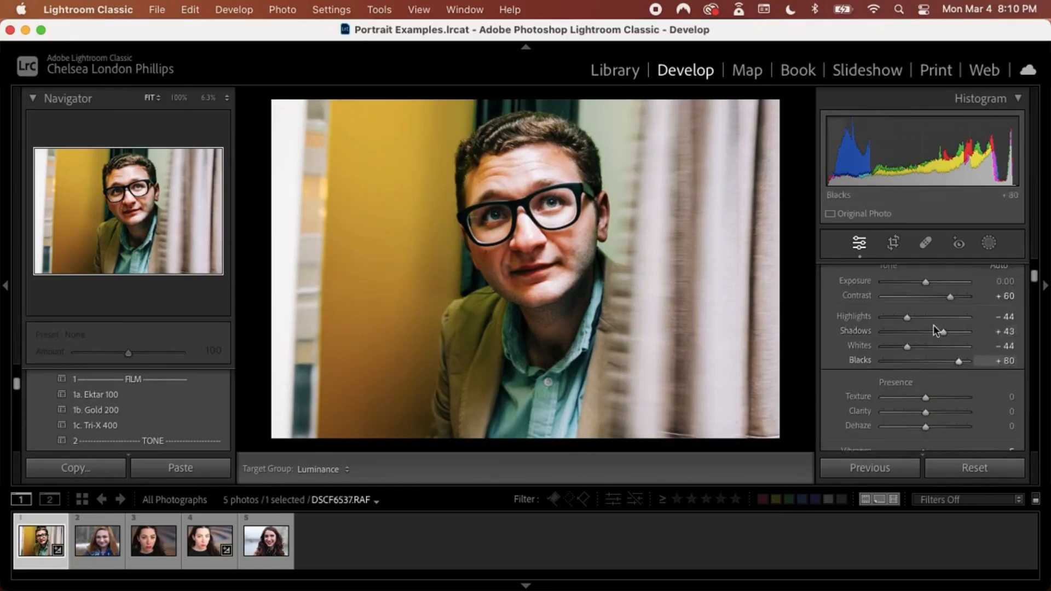
scroll(936, 325, up, 2)
drag(951, 324, 928, 322)
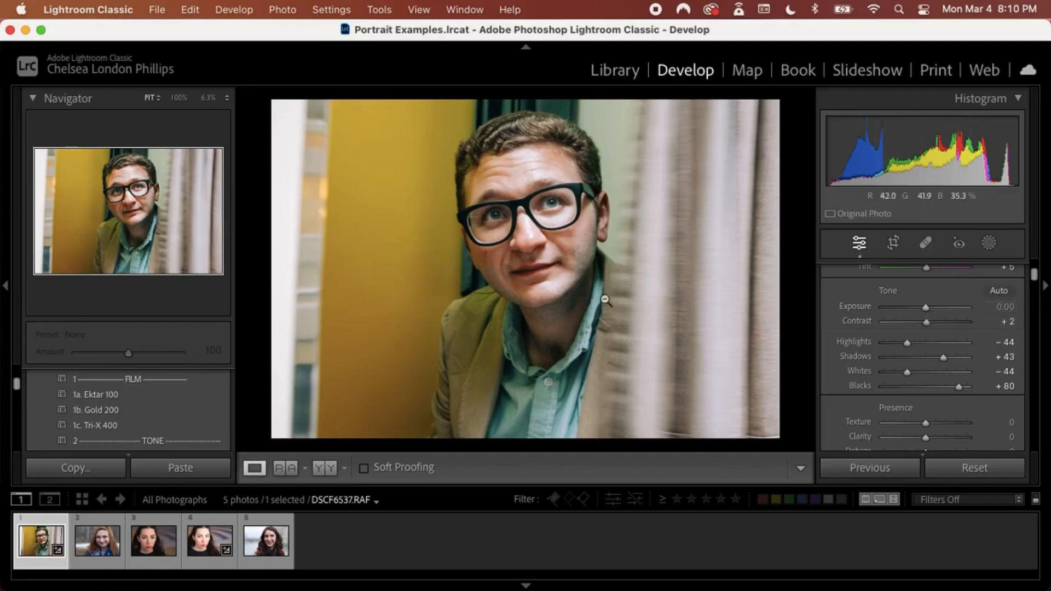
scroll(914, 399, down, 5)
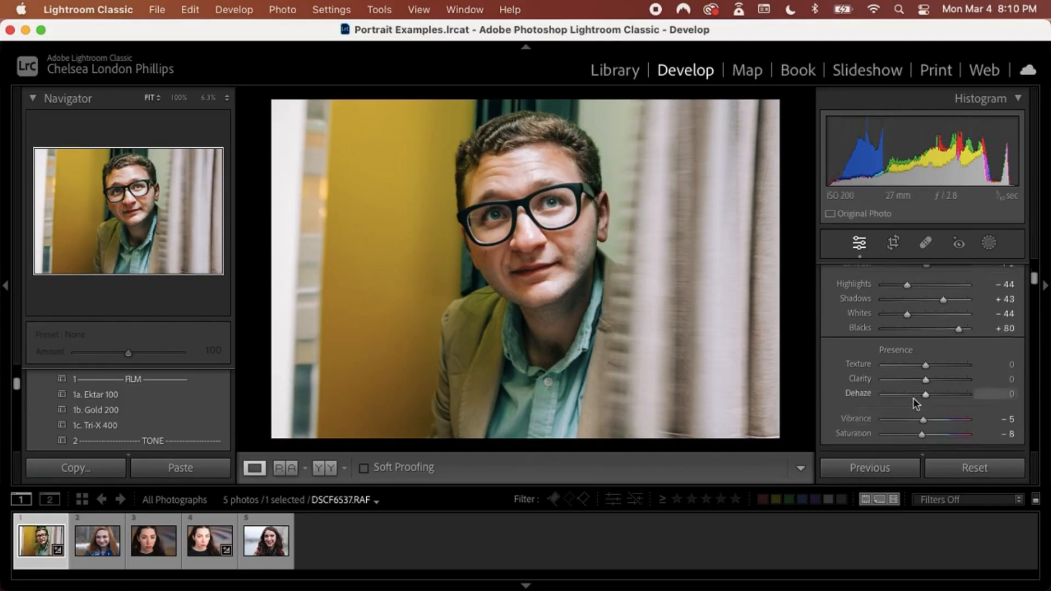
key(backslash)
key(backslash)
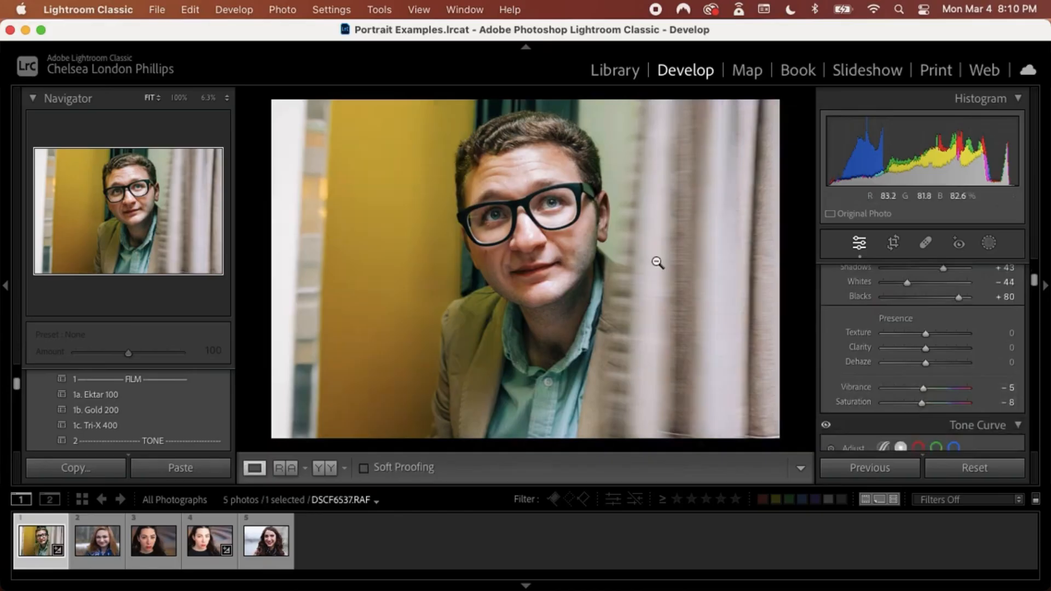
key(backslash)
key(backslash)
Step: Refine the skin brightness with the targeted Luminance adjustment, setting Red to 0 and Orange to −17
scroll(939, 352, down, 5)
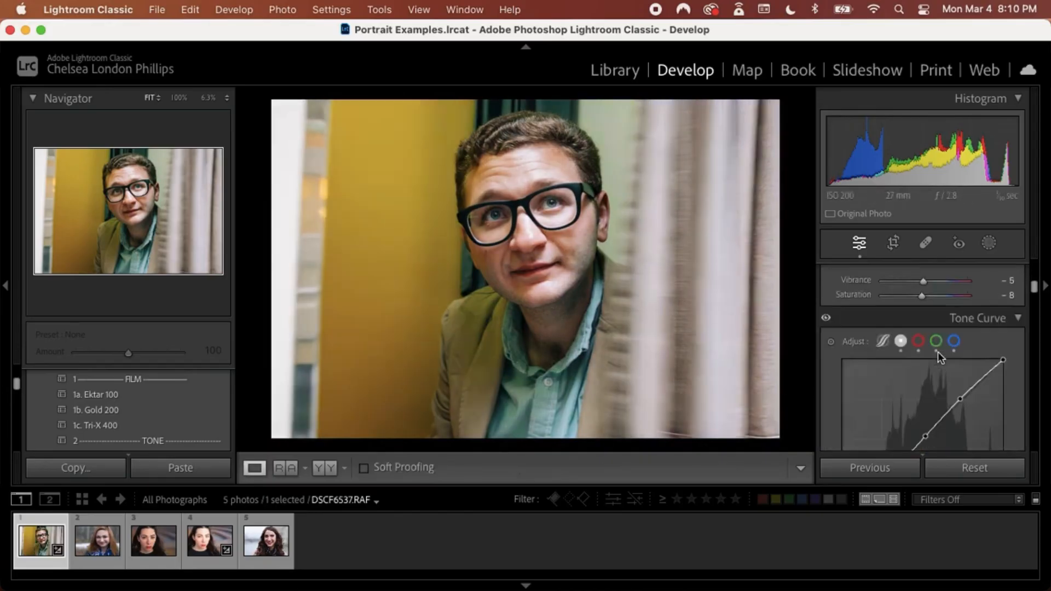
scroll(938, 351, down, 10)
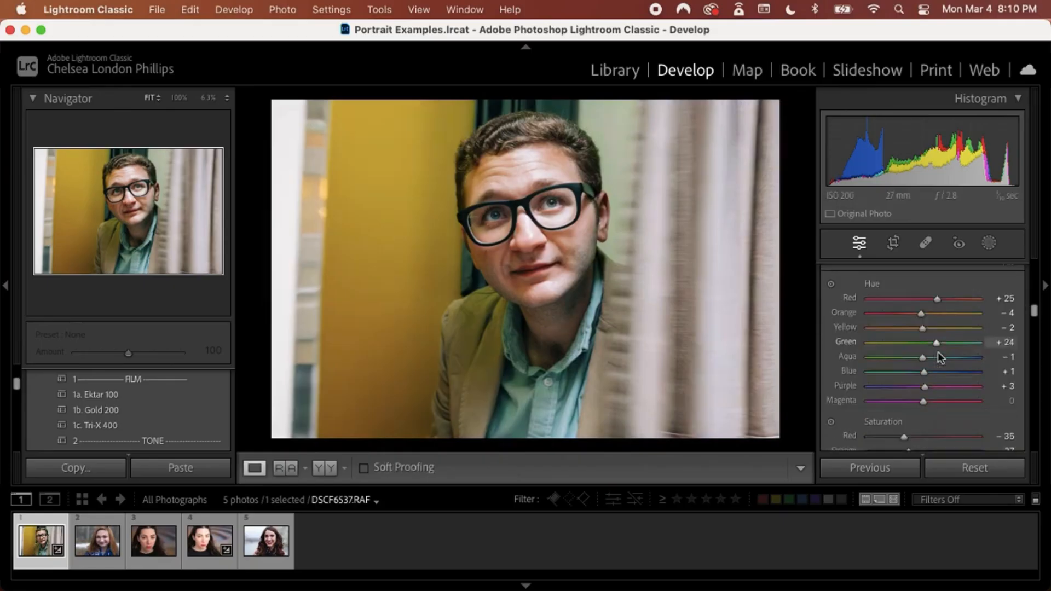
scroll(938, 351, down, 8)
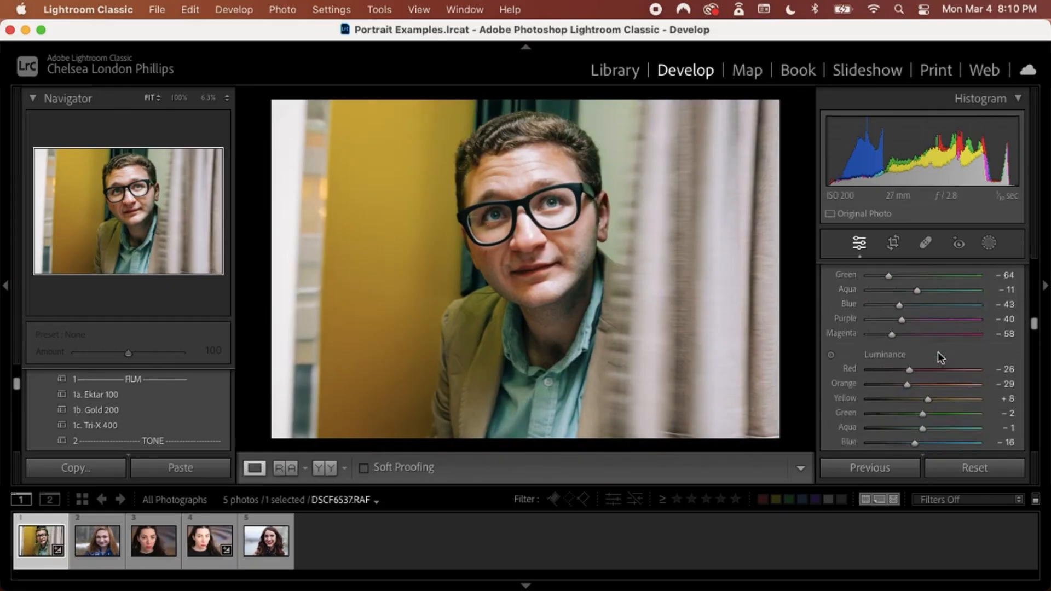
click(831, 355)
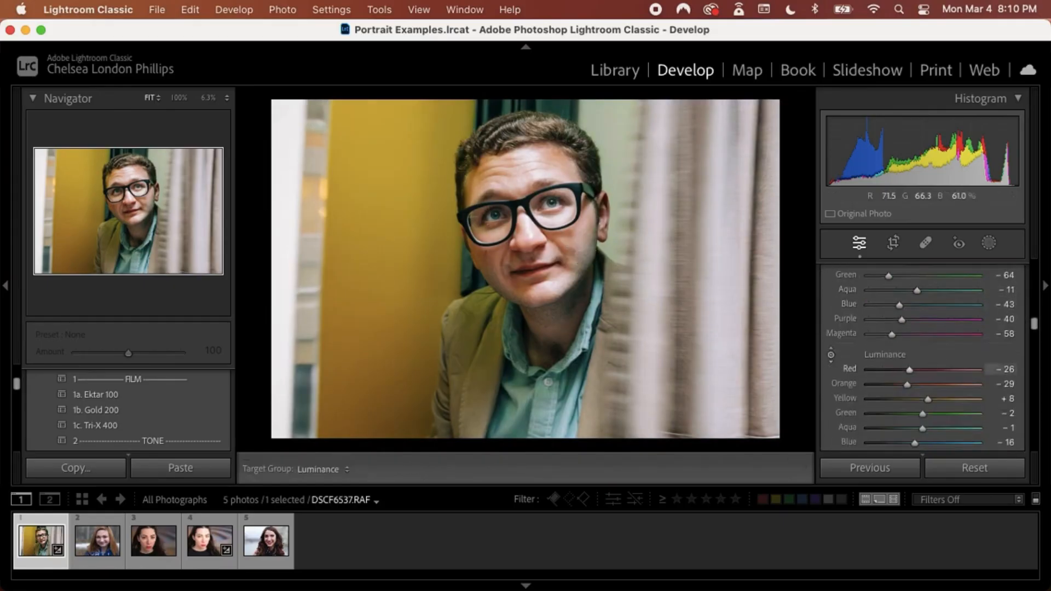
mouse_move(571, 244)
mouse_down()
mouse_move(571, 233)
mouse_move(571, 242)
mouse_up()
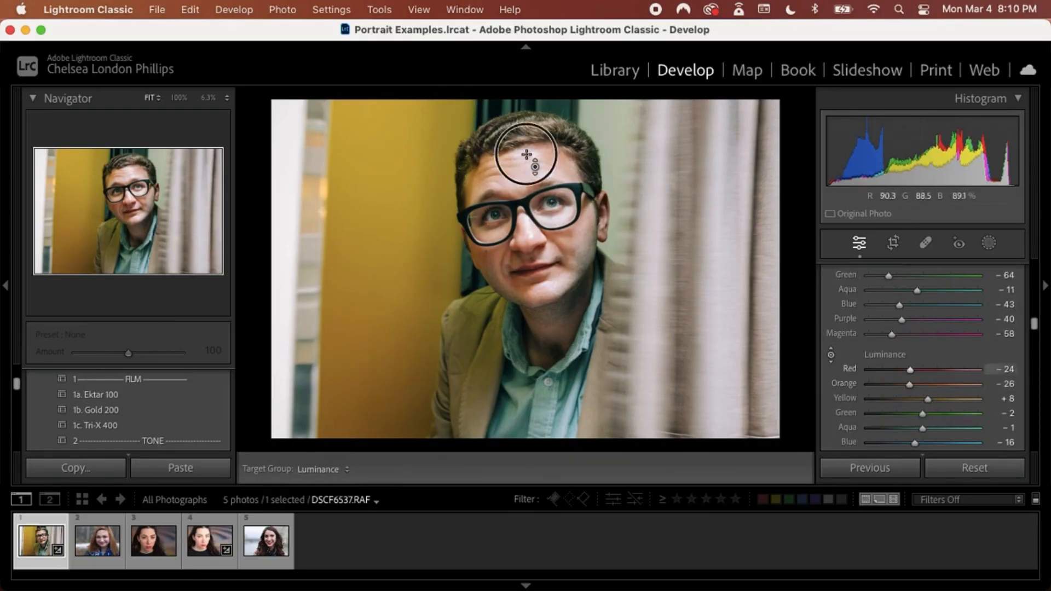
drag(527, 155, 507, 258)
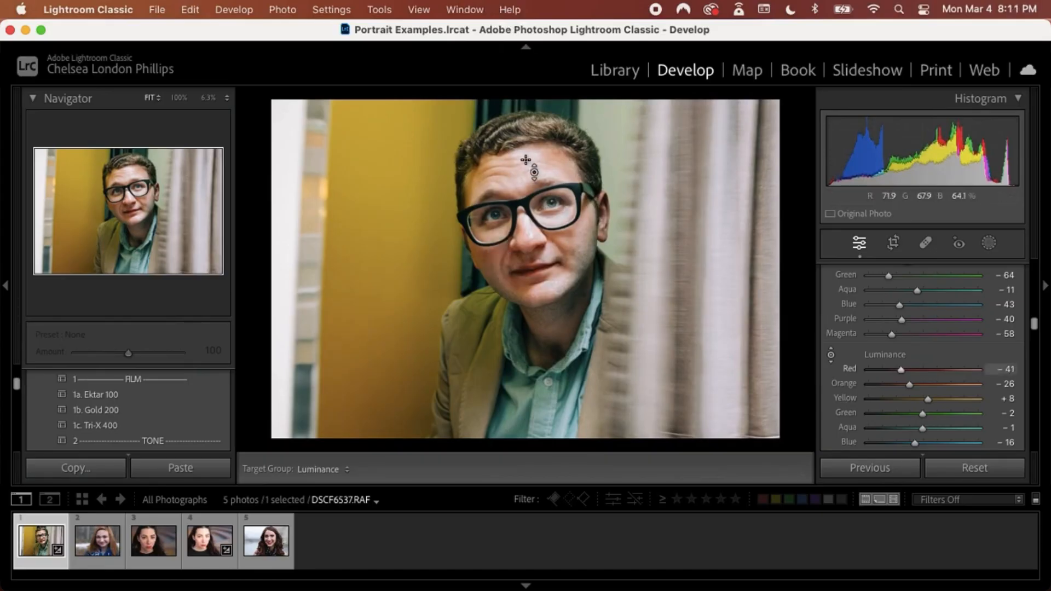
mouse_move(539, 167)
mouse_down()
mouse_move(539, 225)
mouse_move(540, 182)
mouse_up()
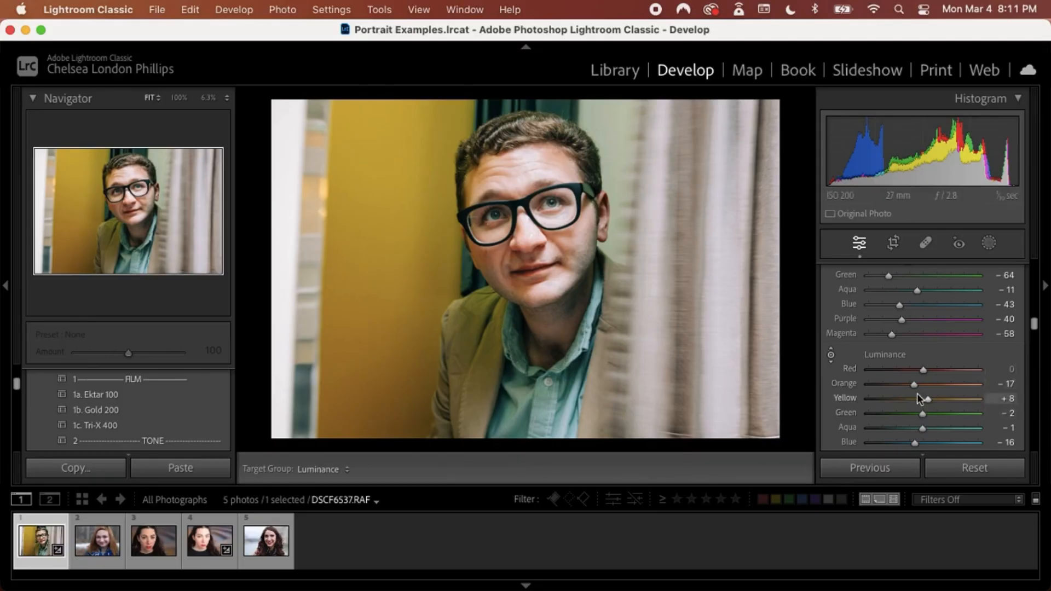
Step: Open the third portrait, of the dark-haired woman, and examine the light reflected in her eyes at up to 300% magnification
click(148, 544)
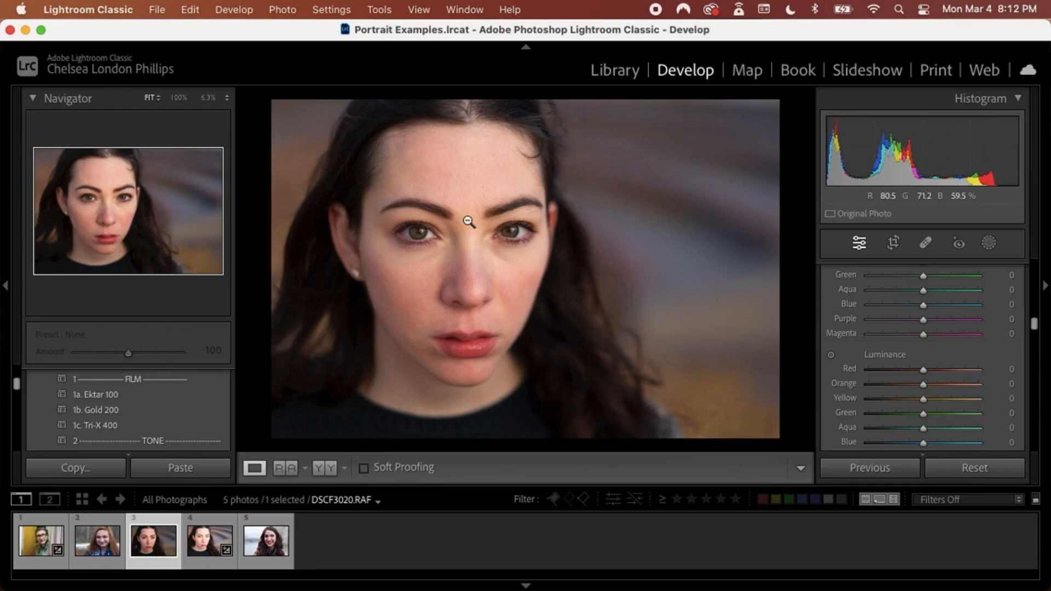
click(514, 218)
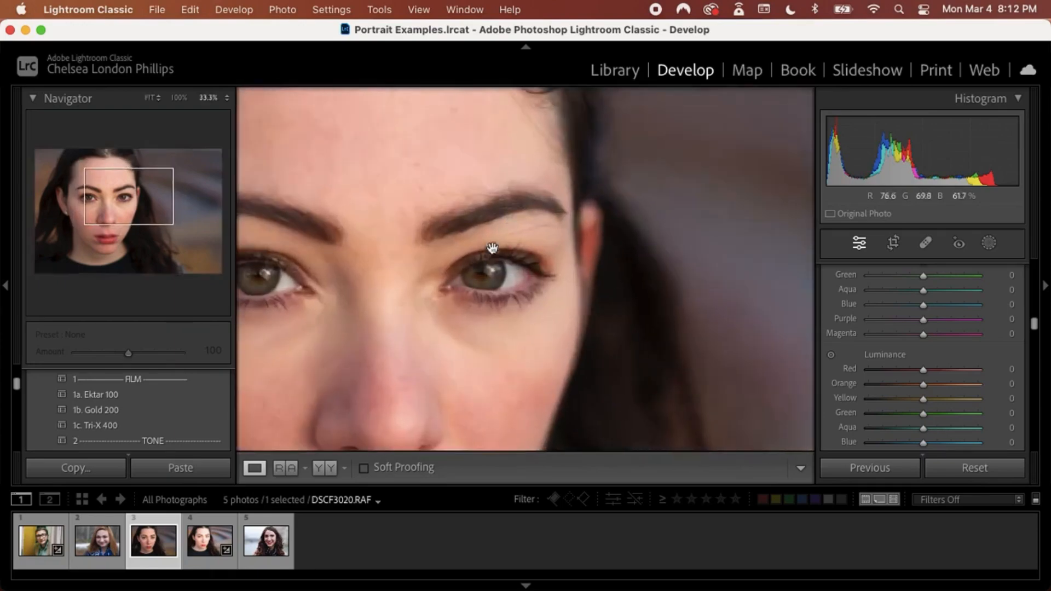
key(super+equal)
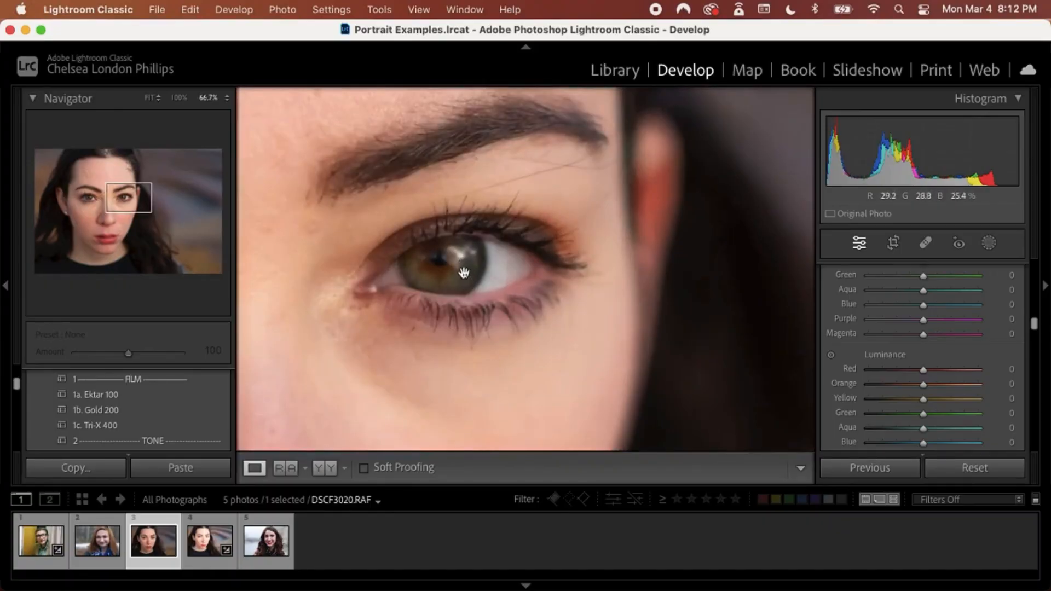
drag(375, 268, 685, 238)
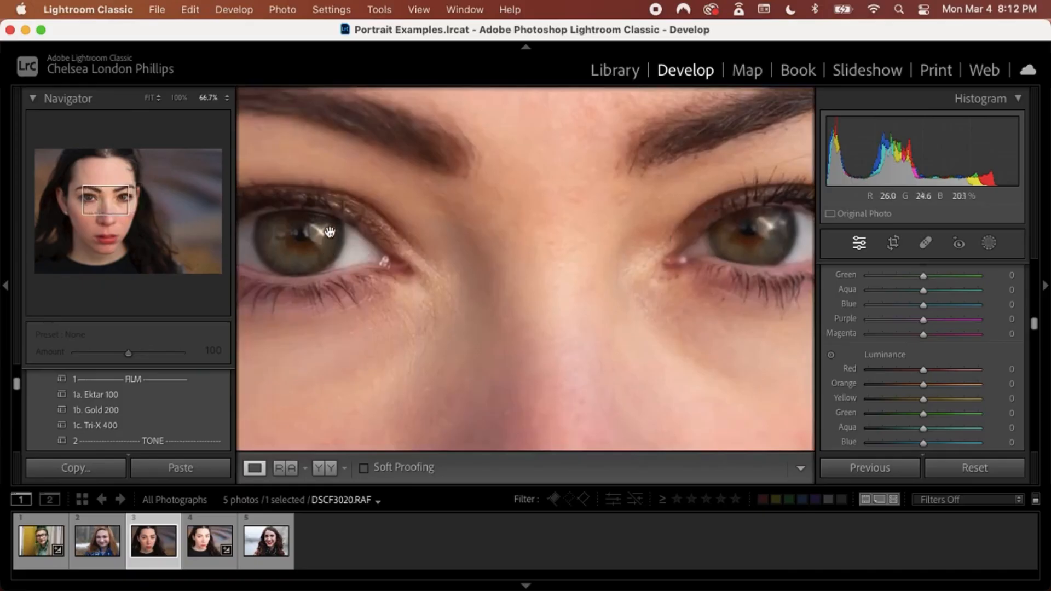
key(super+equal)
key(super+equal)
key(super+equal)
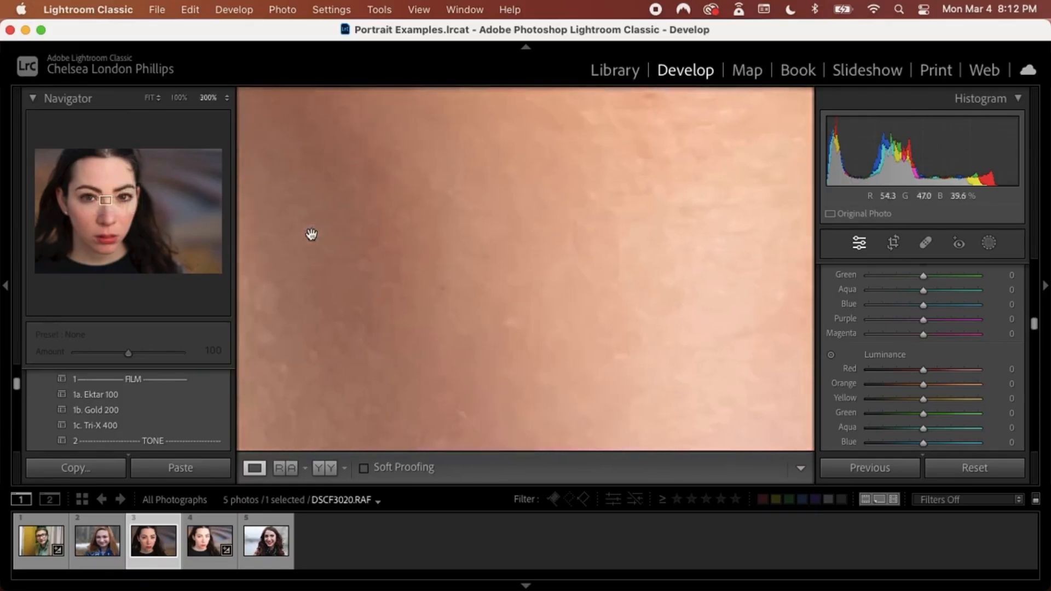
scroll(311, 234, left, 11)
scroll(311, 234, up, 3)
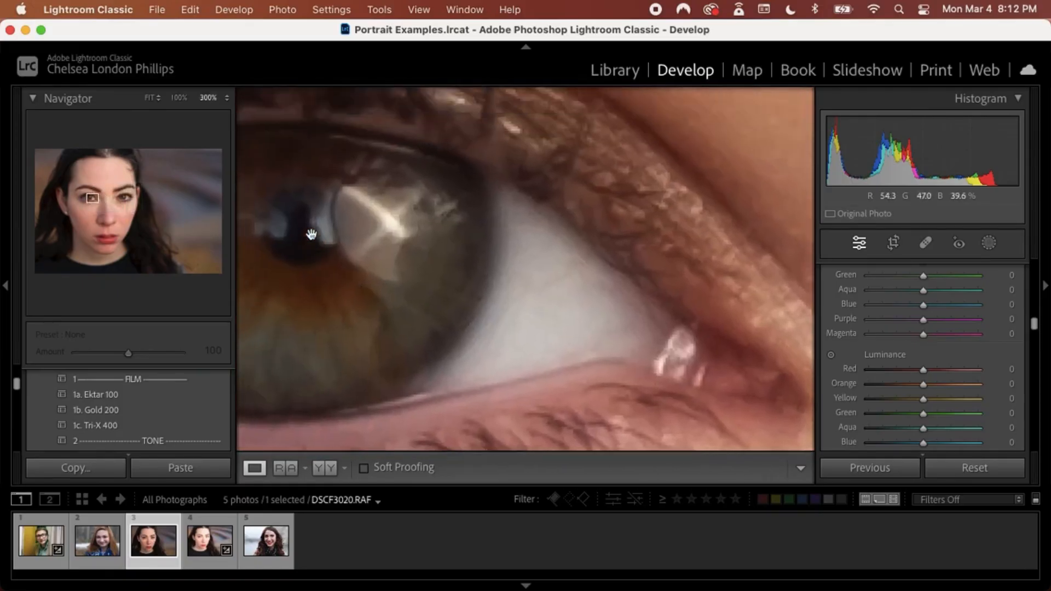
scroll(311, 235, up, 1)
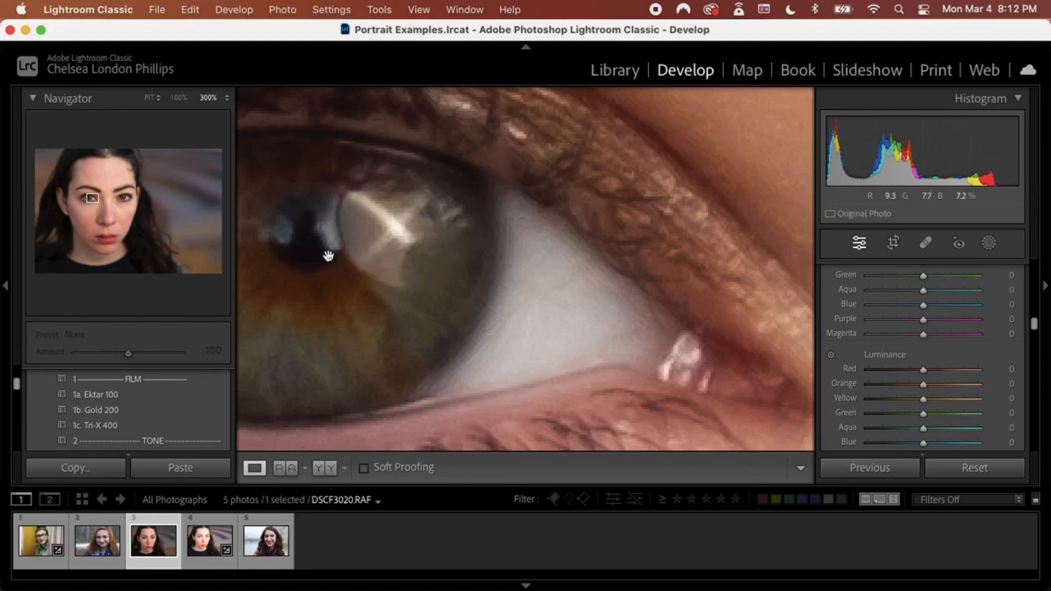
Step: Reduce the magnification to 50% and examine the woman's two eyes side by side
key(super+minus)
key(super+minus)
key(super+minus)
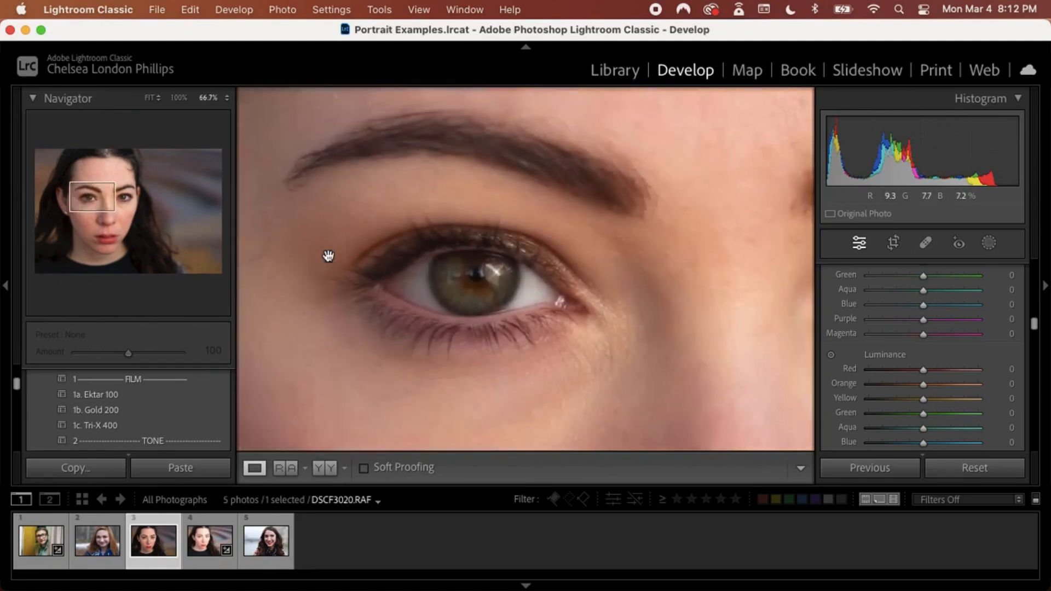
key(super+minus)
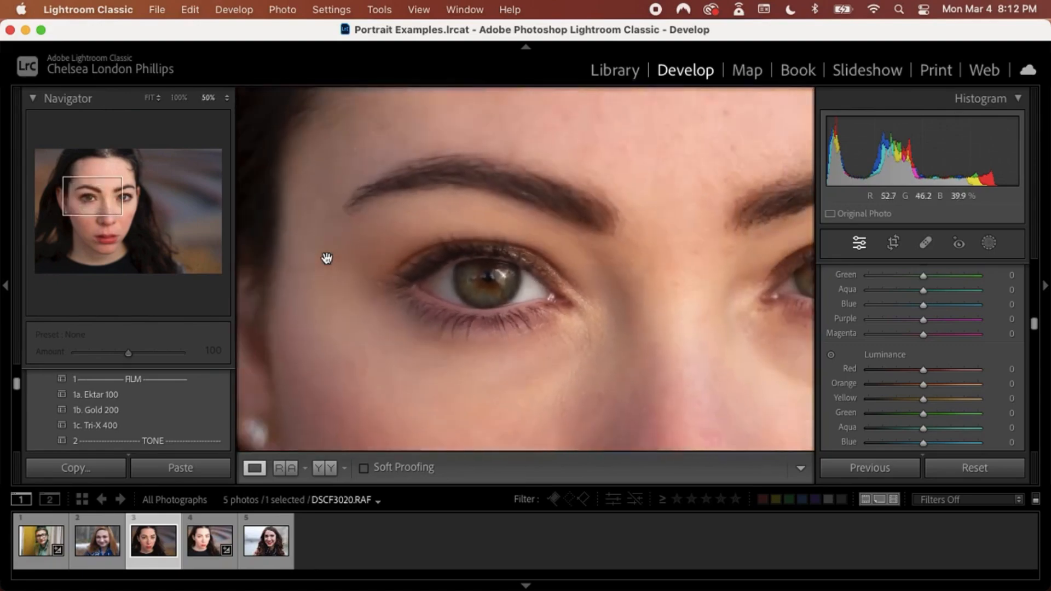
scroll(303, 304, right, 3)
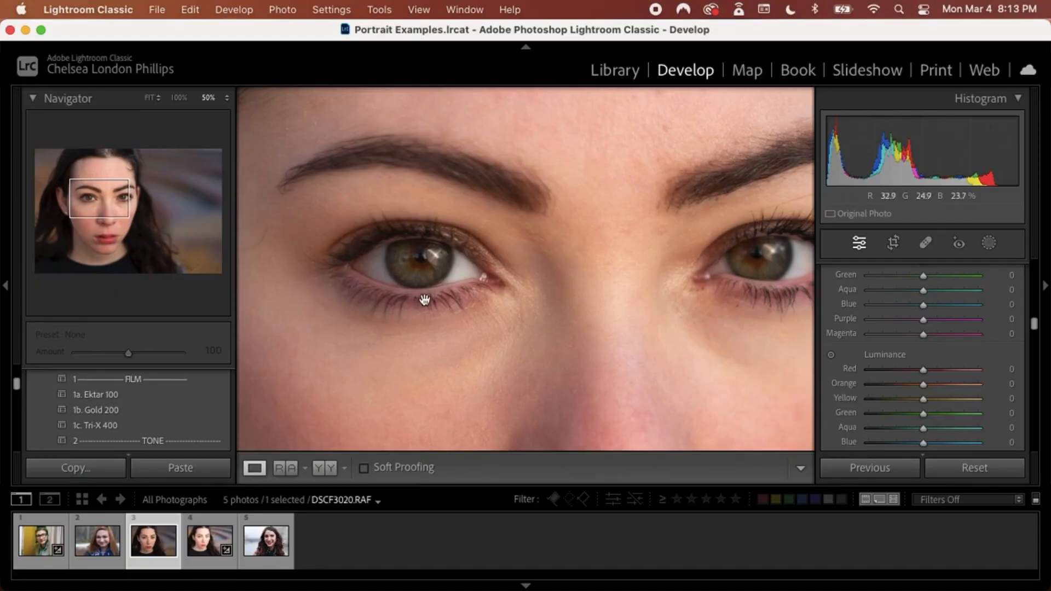
drag(445, 298, 399, 300)
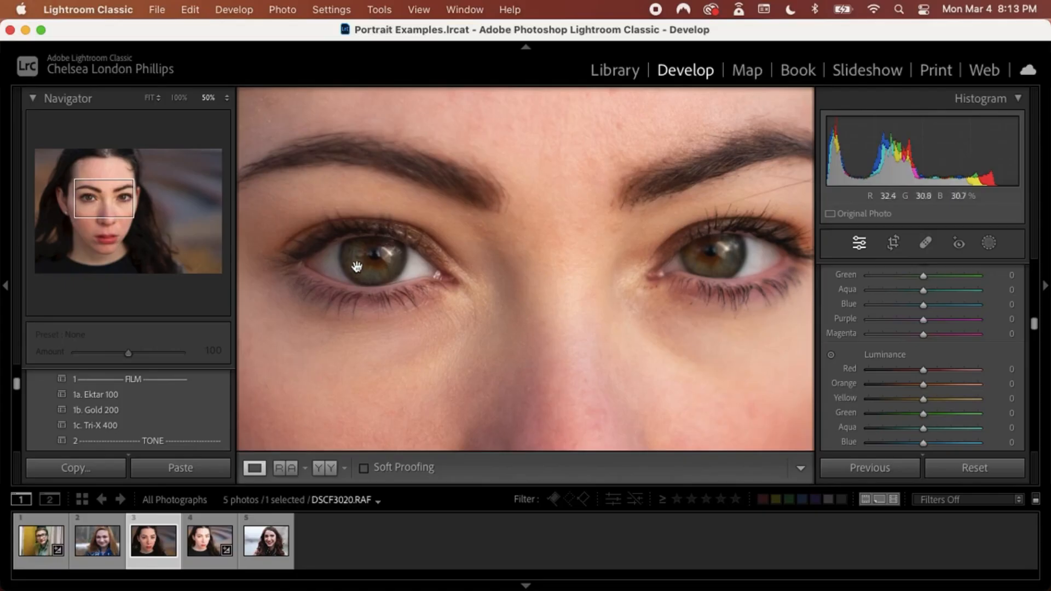
drag(566, 324, 590, 335)
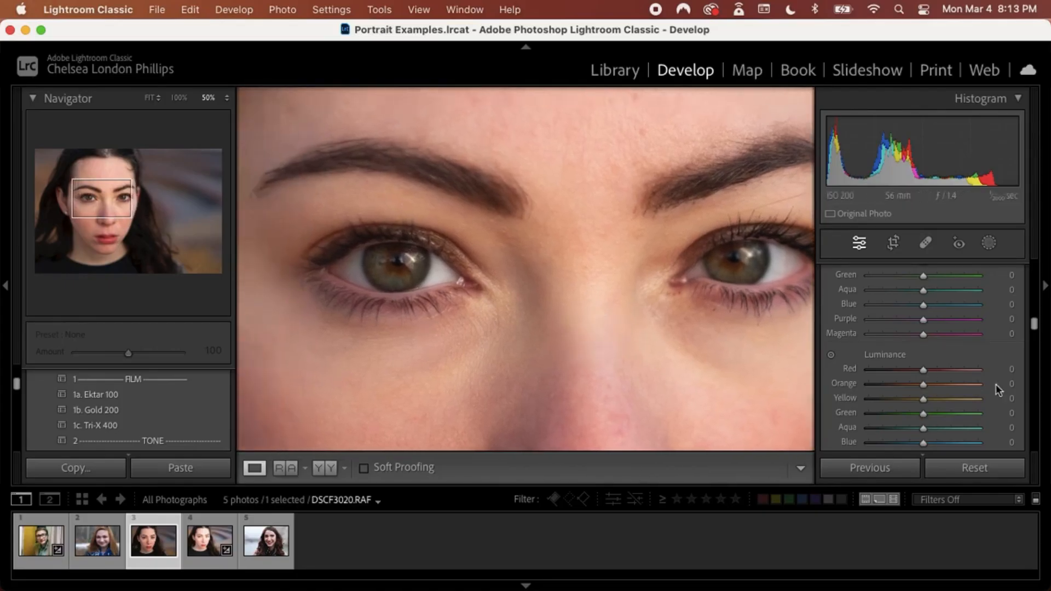
Step: Create a brush mask on the third portrait, painting over both irises with a size 5.0 brush
click(992, 245)
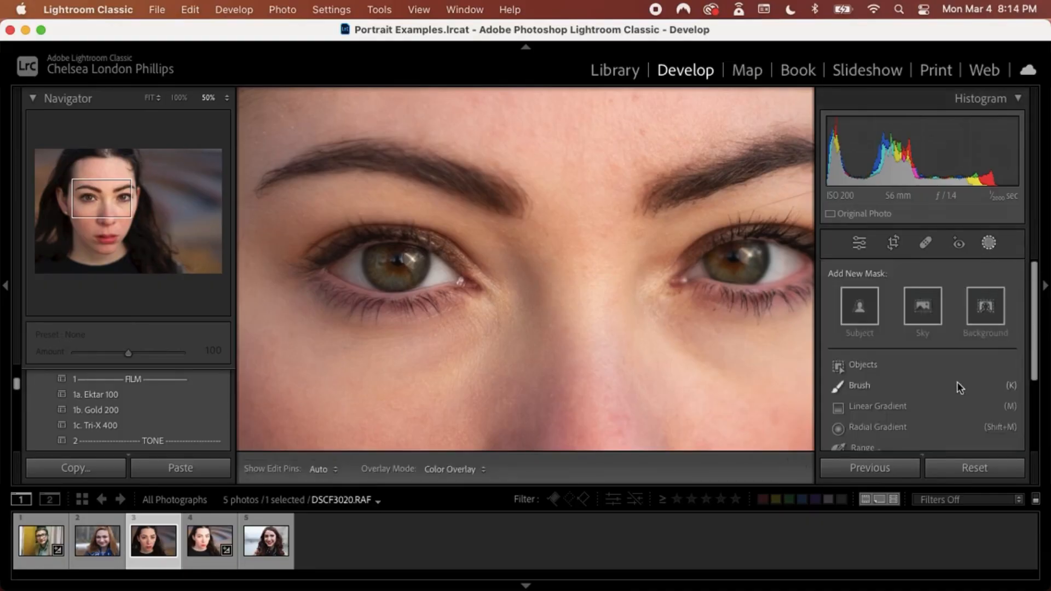
scroll(961, 387, down, 3)
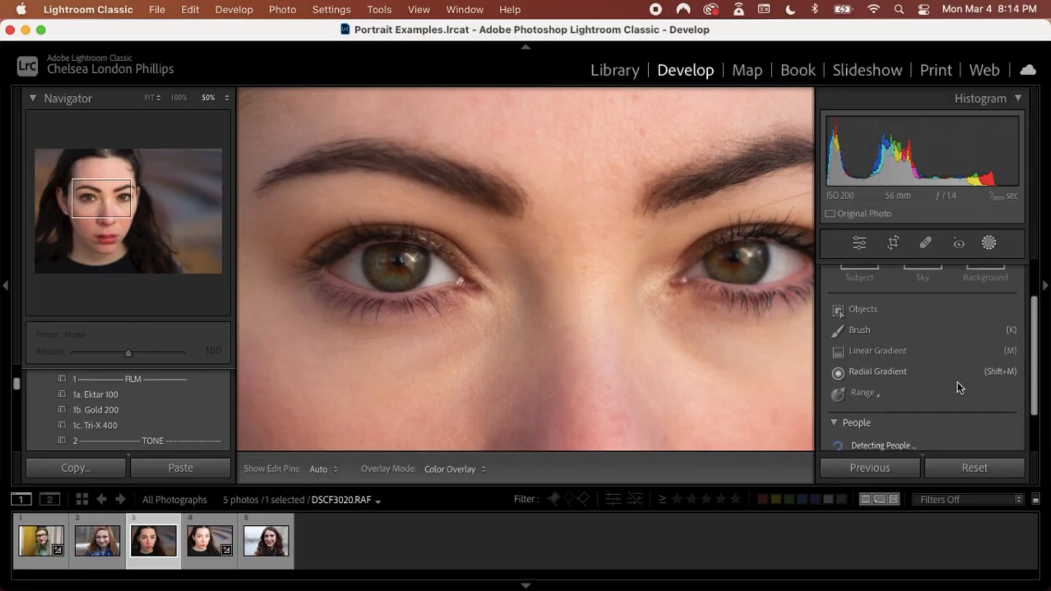
scroll(961, 388, up, 1)
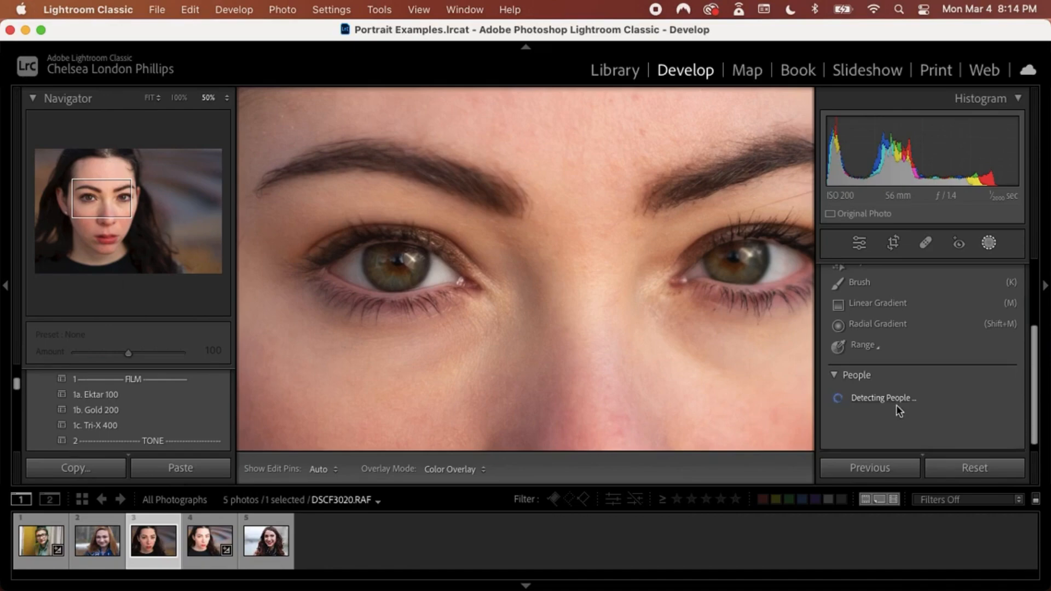
scroll(896, 405, up, 2)
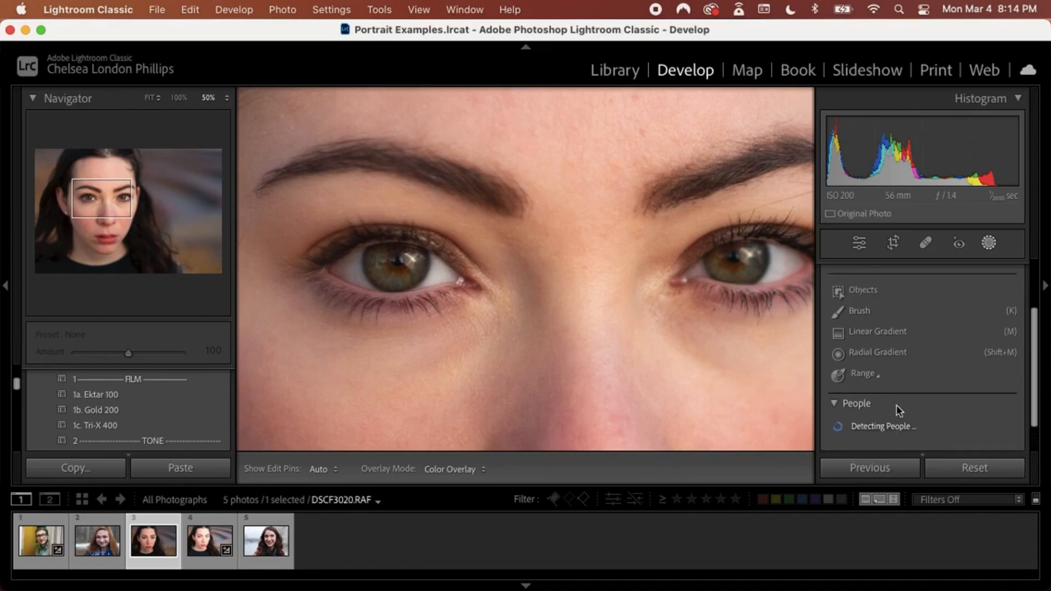
click(859, 311)
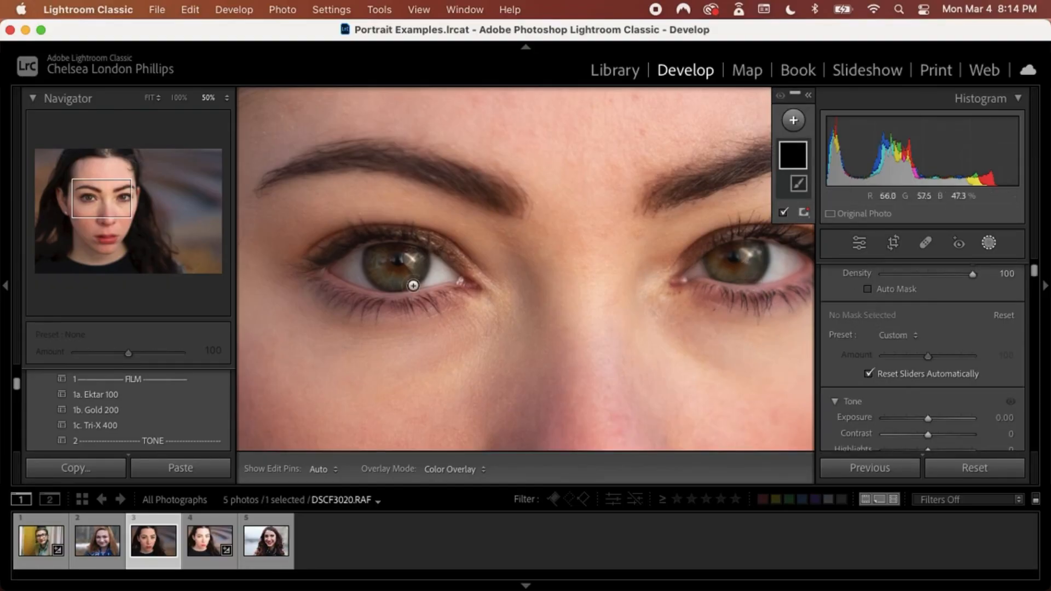
scroll(888, 347, up, 3)
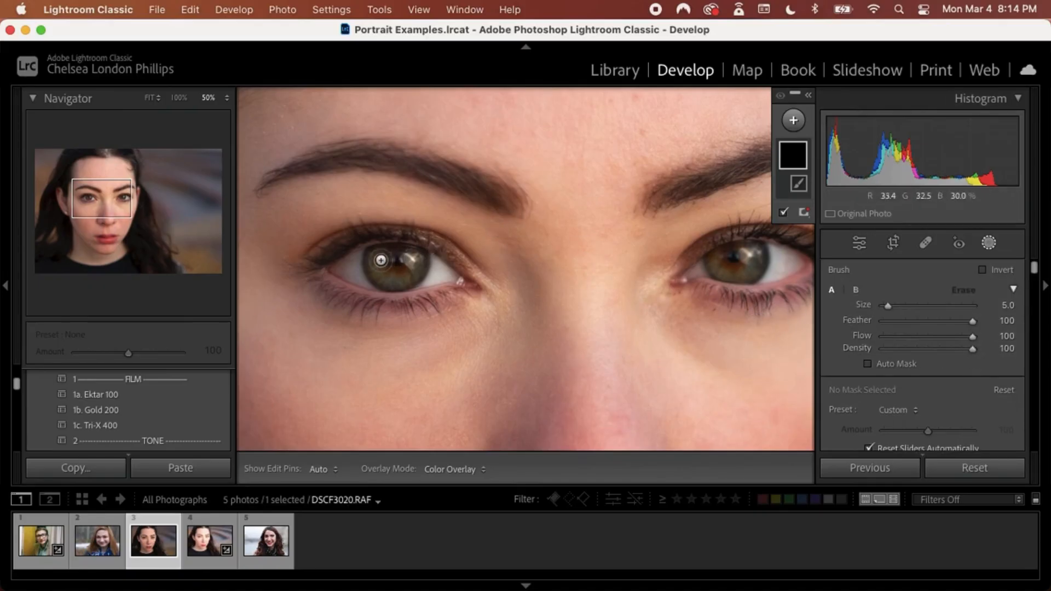
key(h)
mouse_move(380, 261)
mouse_down()
mouse_move(379, 271)
mouse_move(408, 280)
mouse_move(418, 257)
mouse_move(377, 256)
mouse_move(395, 271)
mouse_move(412, 256)
mouse_move(416, 264)
mouse_up()
mouse_move(711, 258)
mouse_down()
mouse_move(740, 279)
mouse_move(752, 270)
mouse_move(755, 258)
mouse_move(732, 249)
mouse_move(725, 266)
mouse_move(735, 274)
mouse_move(756, 247)
mouse_up()
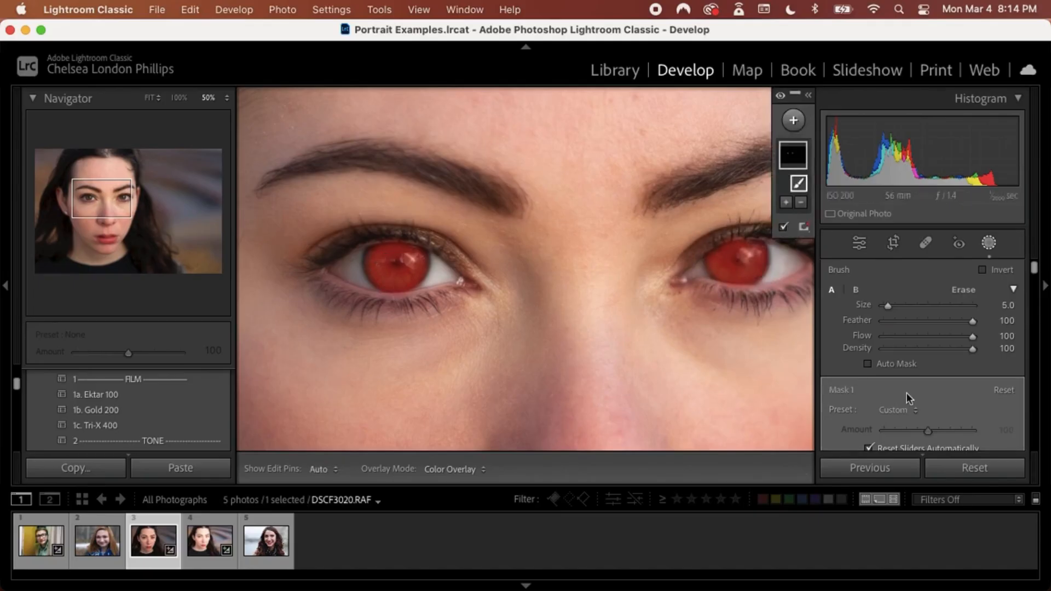
Step: Brighten the masked irises by raising the mask's Highlights and Whites to 100 each
scroll(907, 393, down, 5)
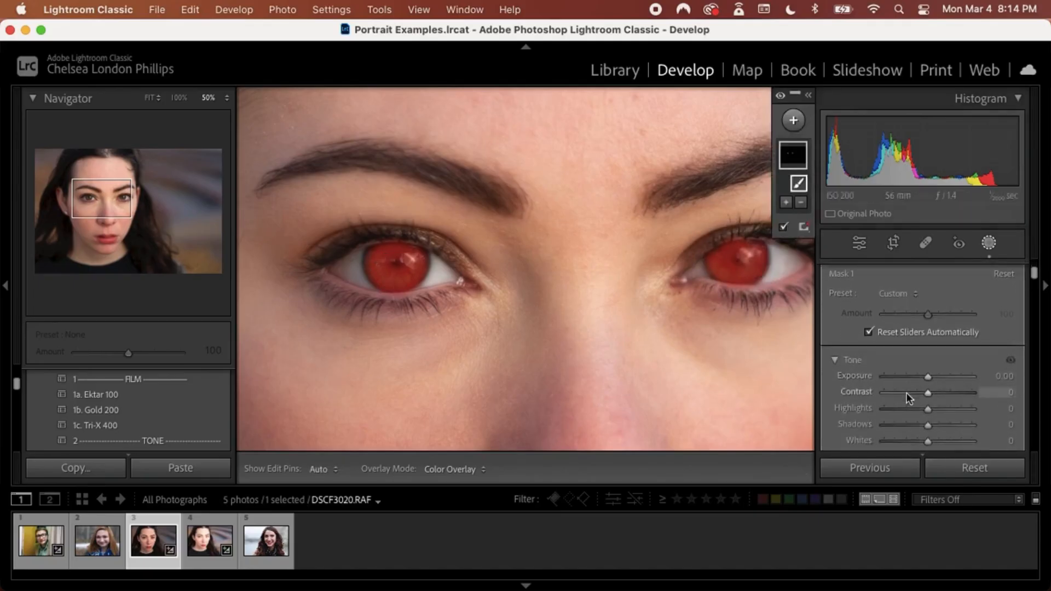
scroll(907, 392, down, 2)
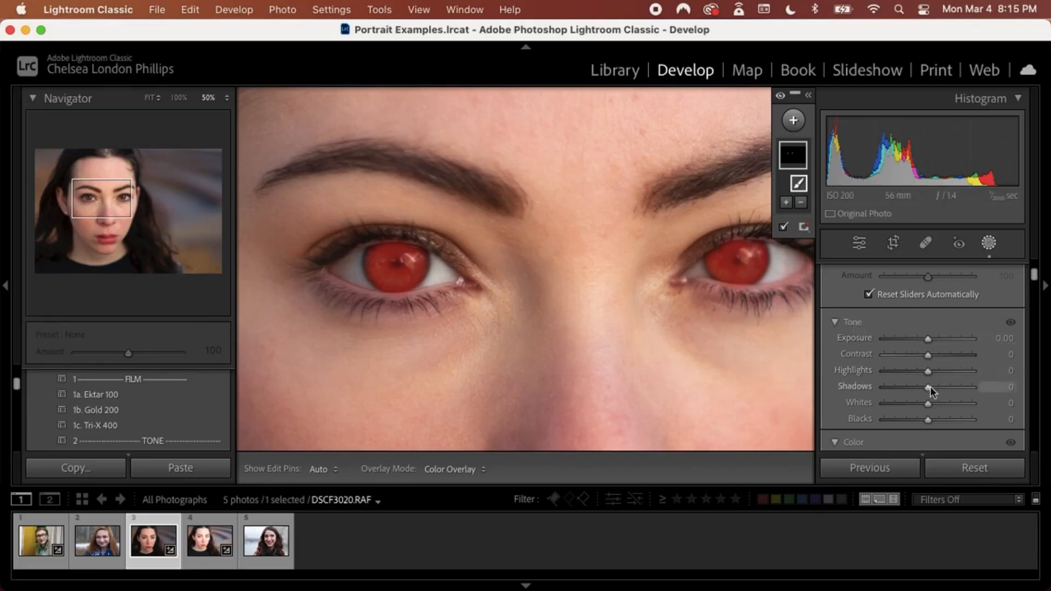
drag(930, 372, 873, 401)
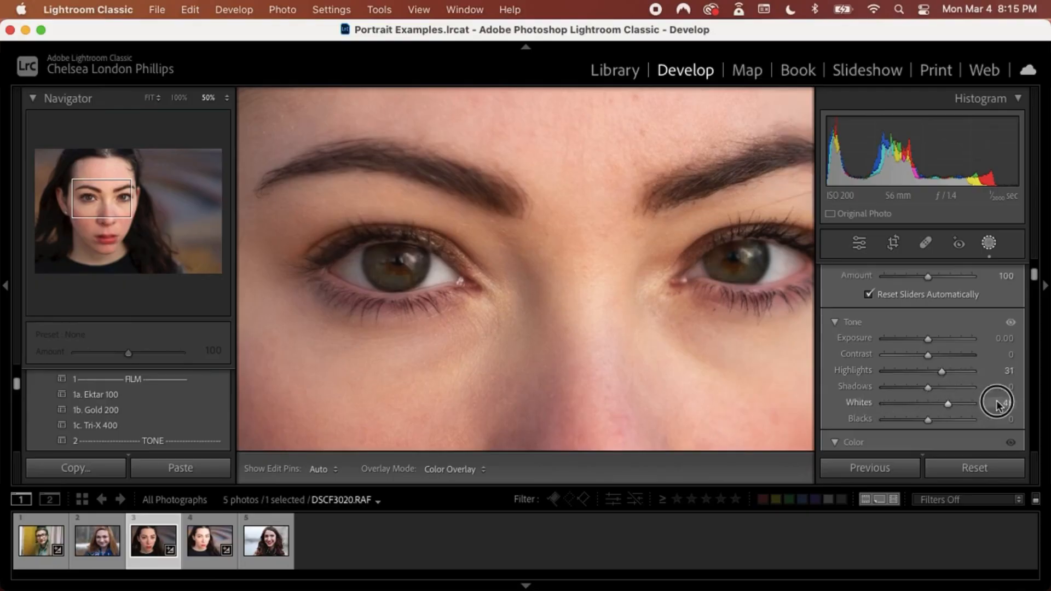
drag(997, 405, 970, 404)
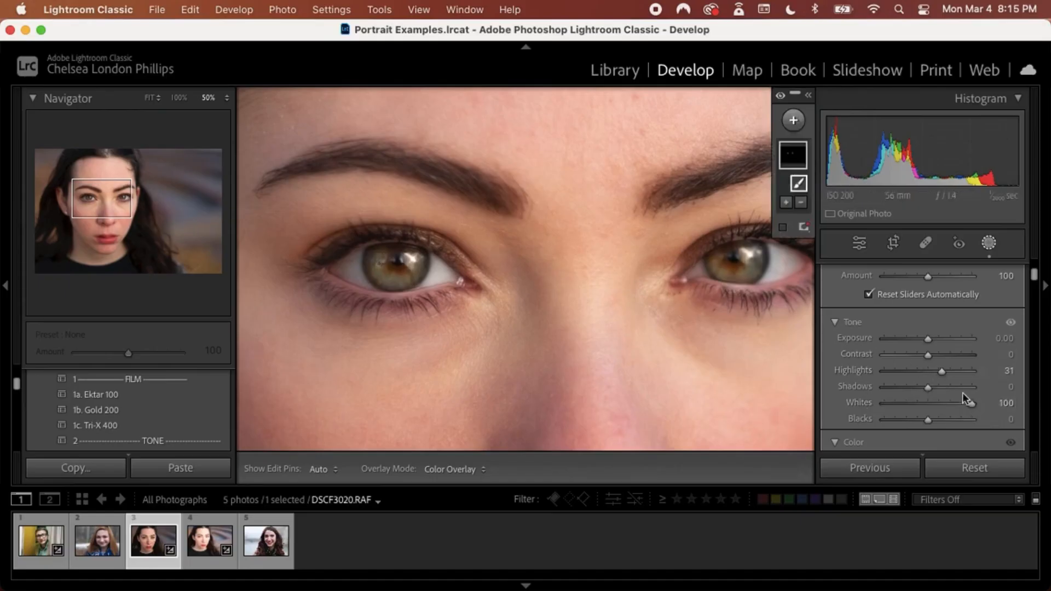
mouse_move(974, 403)
mouse_down()
mouse_move(911, 404)
mouse_move(986, 406)
mouse_move(968, 404)
mouse_up()
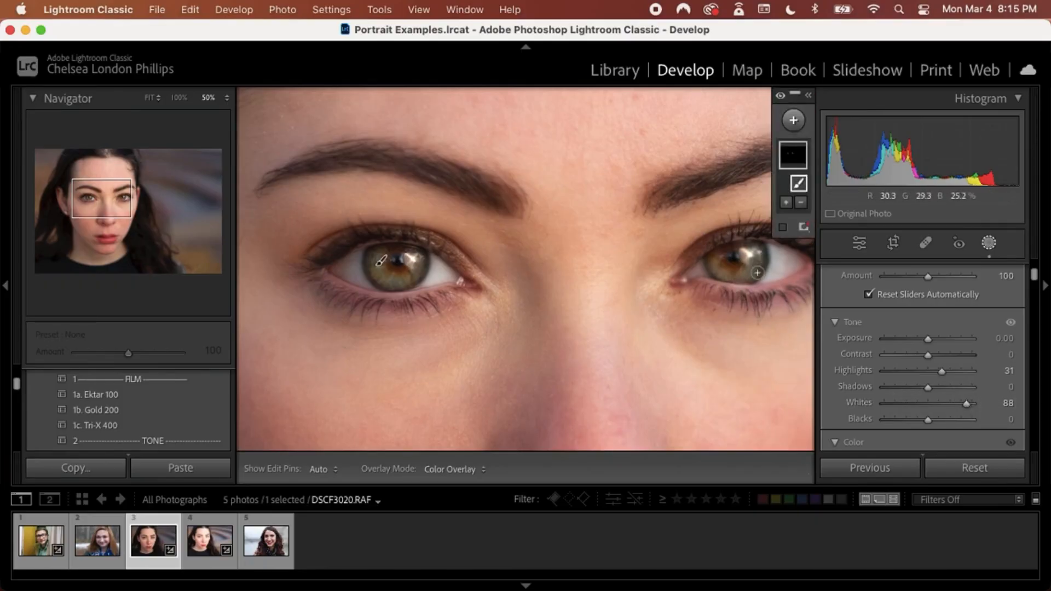
mouse_move(967, 404)
mouse_down()
mouse_move(923, 405)
mouse_move(968, 409)
mouse_up()
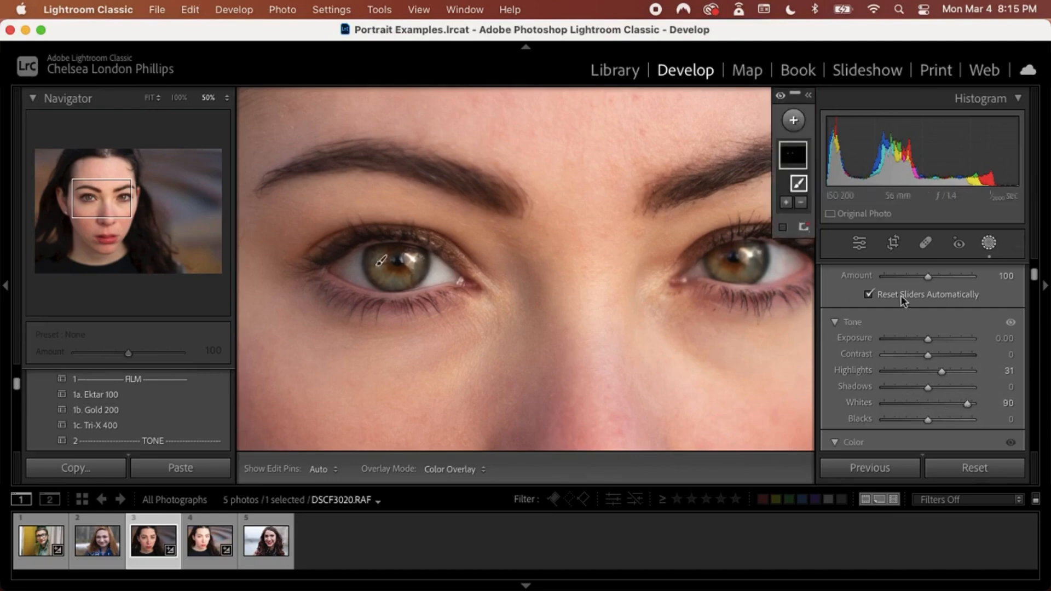
scroll(939, 366, down, 2)
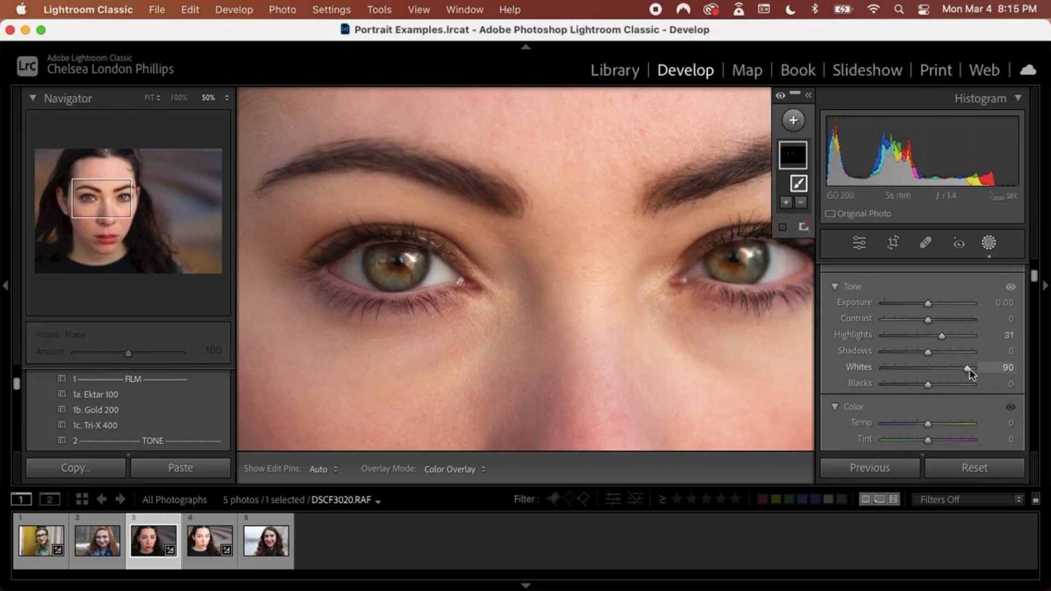
drag(967, 368, 999, 380)
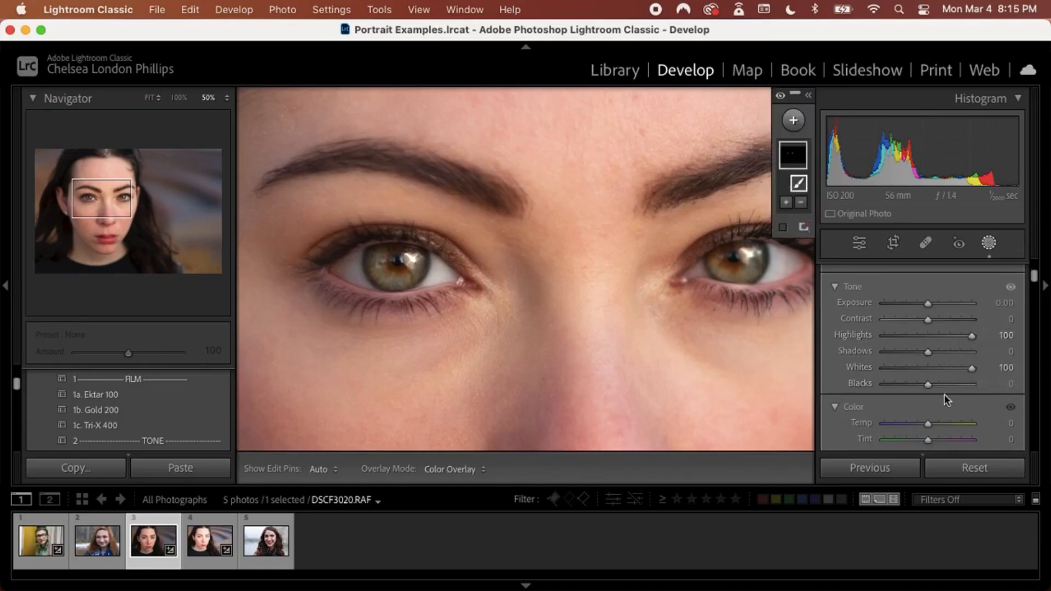
Step: Bring out the iris detail by setting the mask's Texture to 26, Clarity to 5 and Sharpness to 100
scroll(945, 394, down, 3)
scroll(944, 394, down, 6)
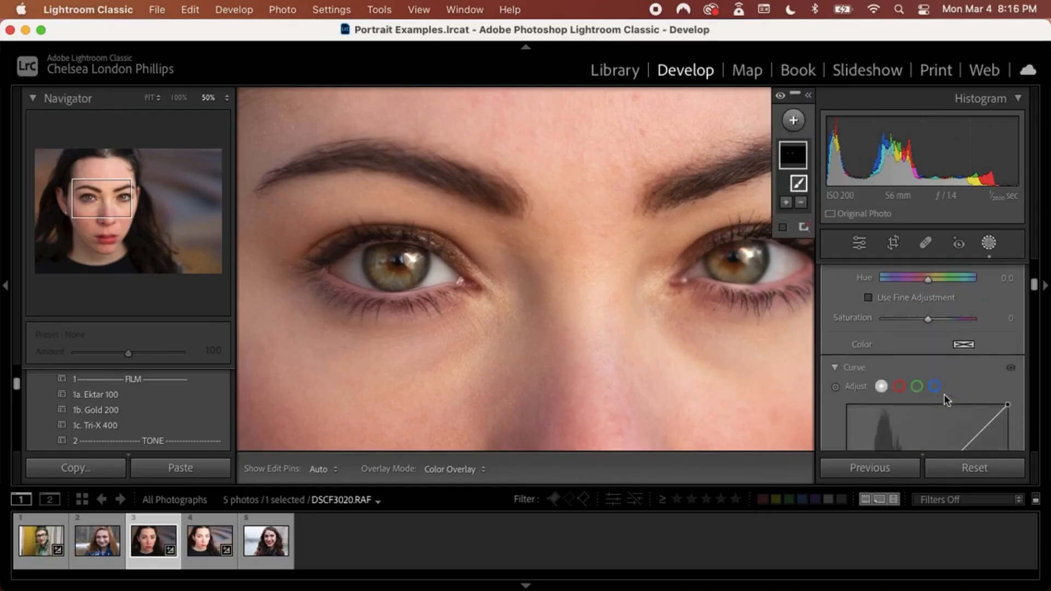
scroll(944, 395, down, 5)
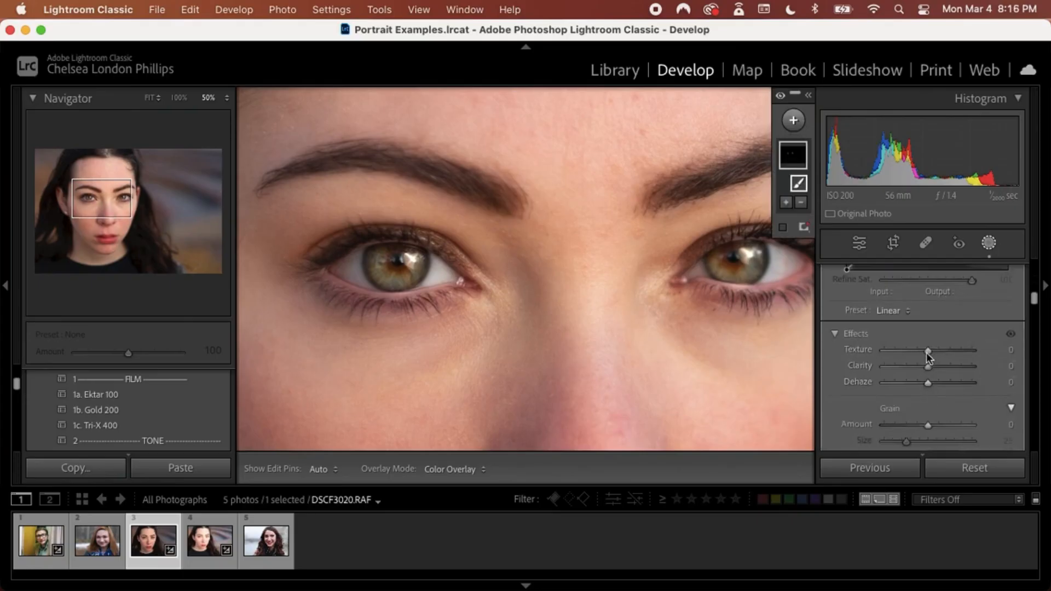
drag(931, 350, 935, 352)
scroll(935, 353, down, 2)
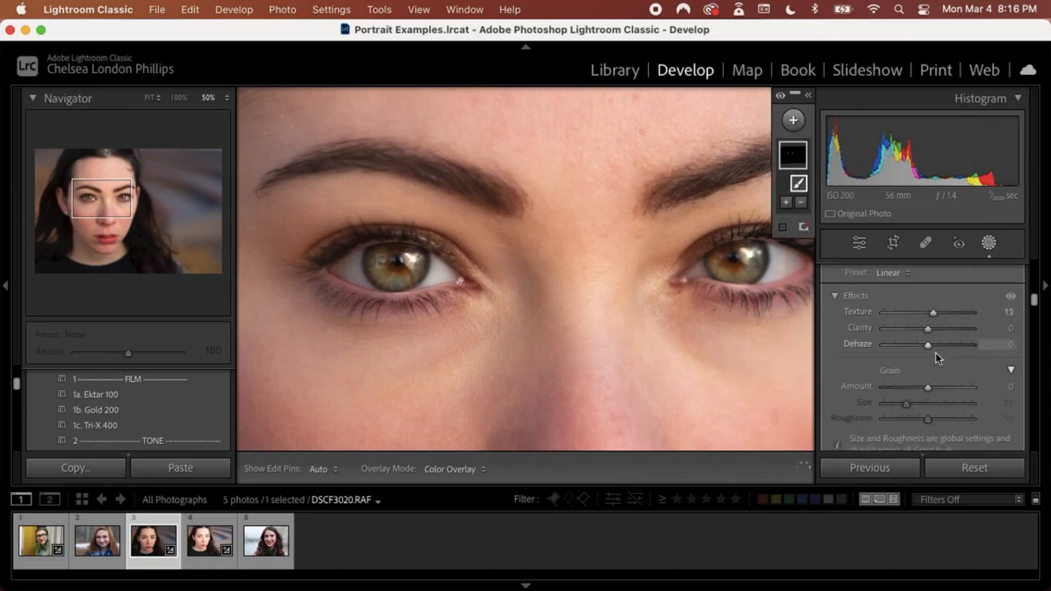
scroll(938, 367, down, 3)
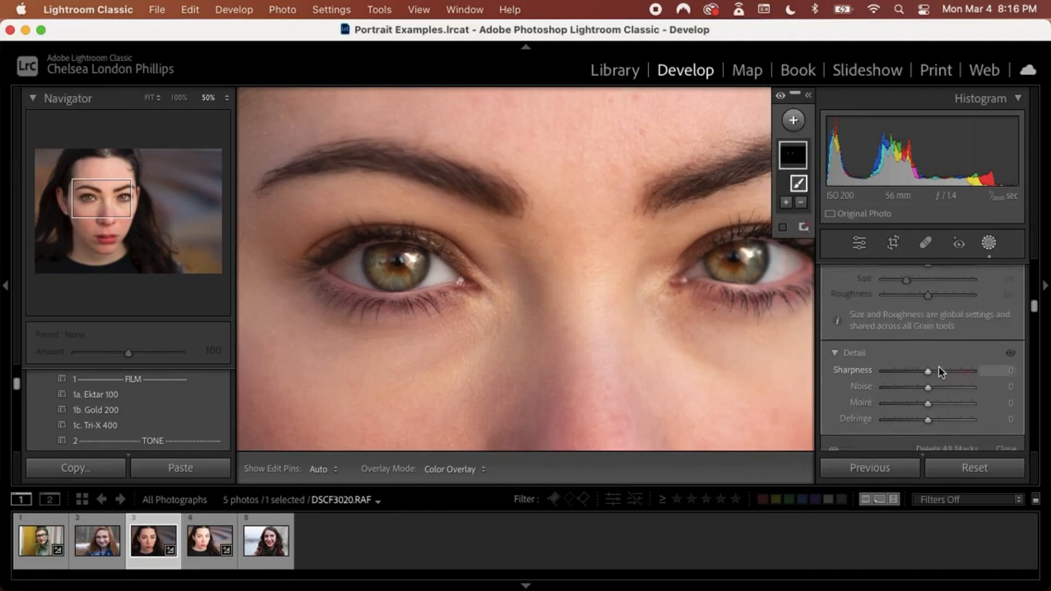
scroll(939, 374, up, 3)
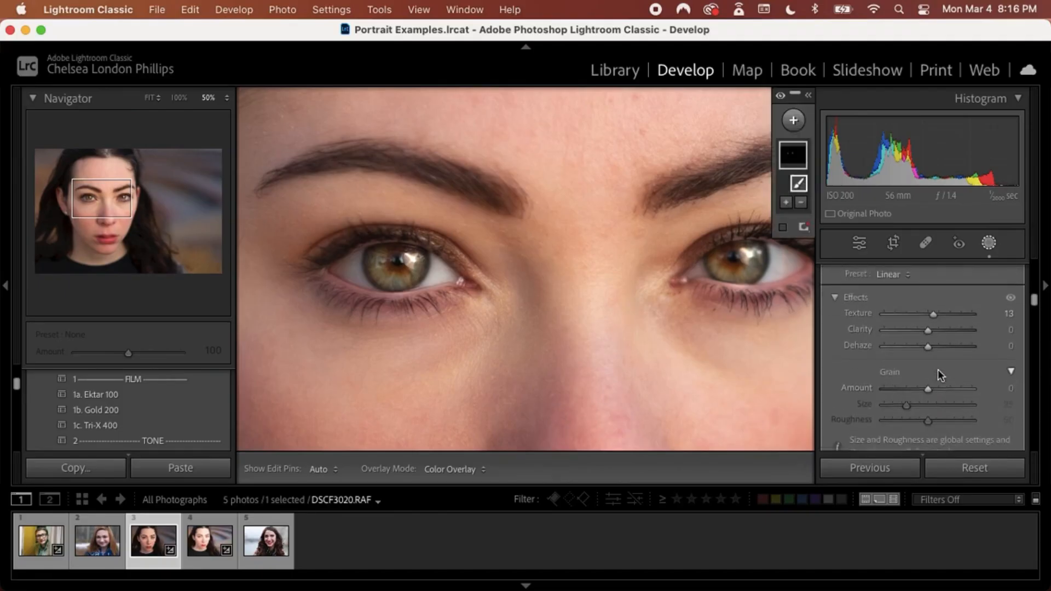
mouse_move(932, 331)
mouse_down()
mouse_move(984, 344)
mouse_move(878, 336)
mouse_move(973, 340)
mouse_move(912, 335)
mouse_move(935, 338)
mouse_move(940, 318)
mouse_up()
scroll(940, 319, down, 5)
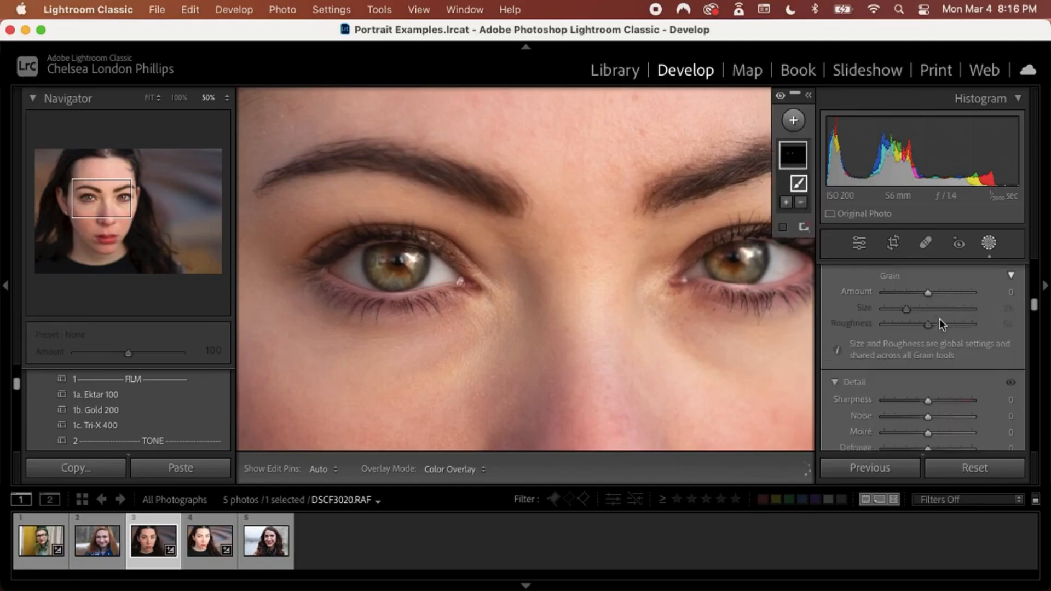
drag(929, 370, 990, 361)
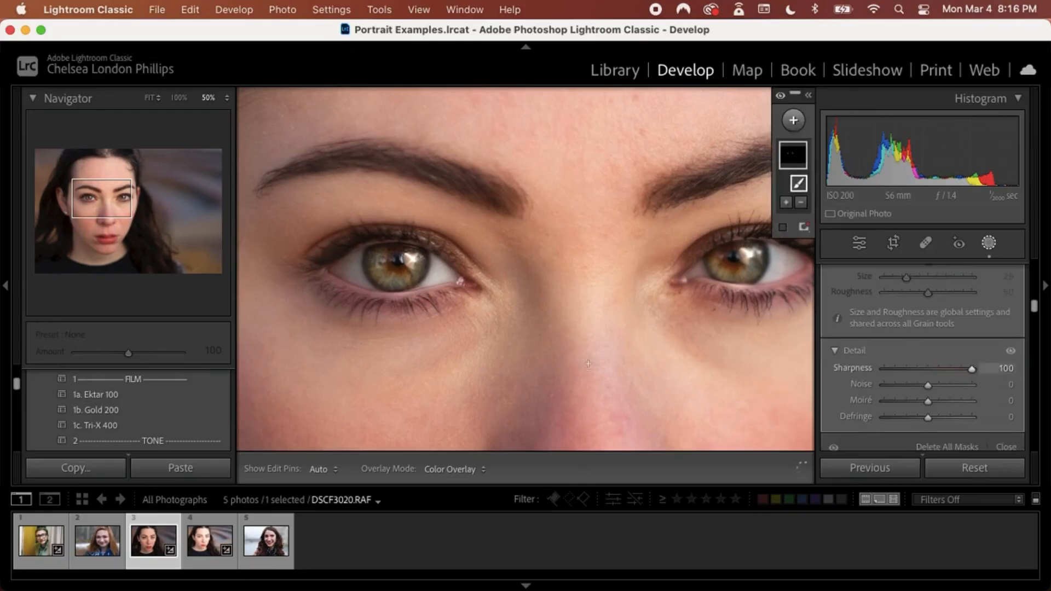
Step: Fit the whole portrait in view and compare the edited eyes with the original photo
click(151, 104)
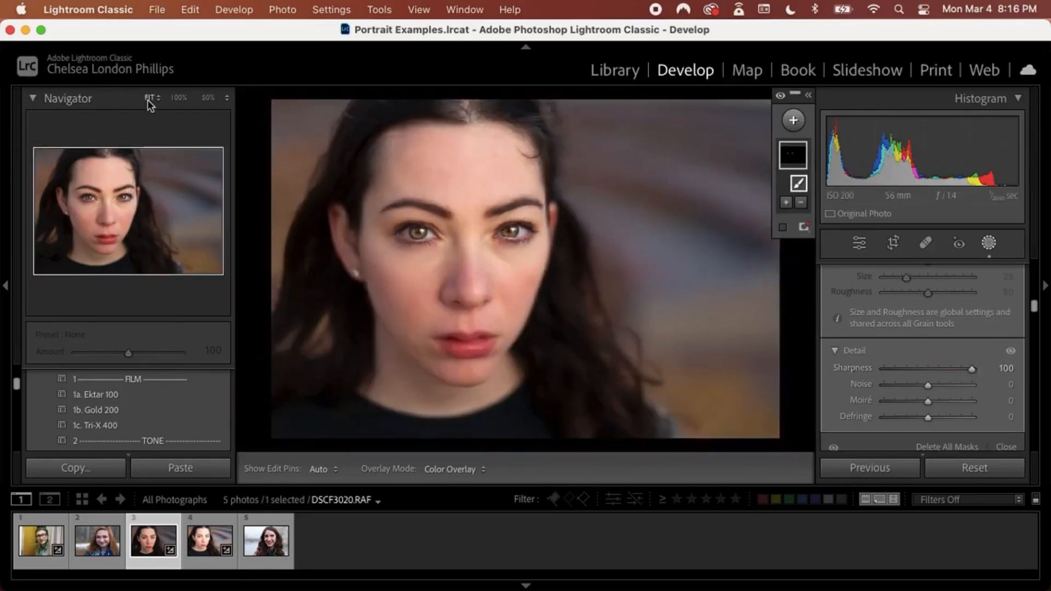
key(backslash)
key(backslash)
key(backslash)
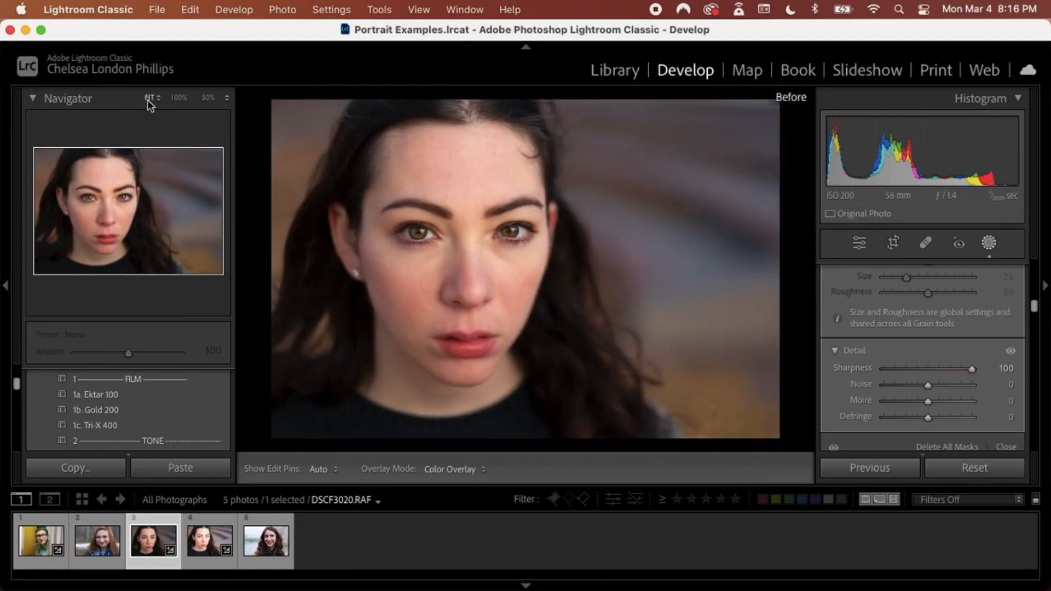
key(backslash)
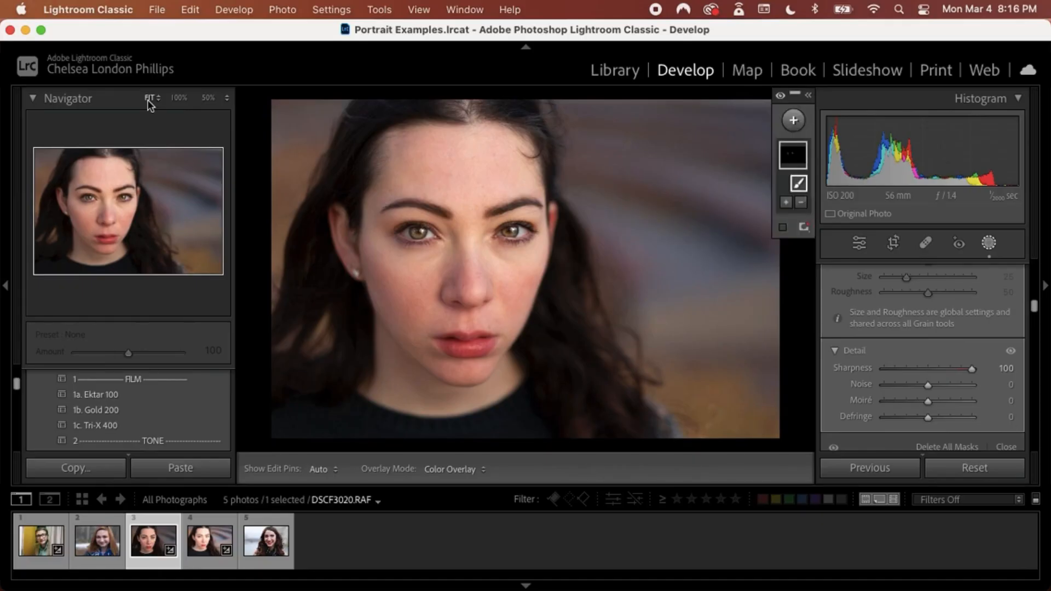
Step: Soften the iris mask by lowering its Sharpness and setting its Texture to 13
click(946, 371)
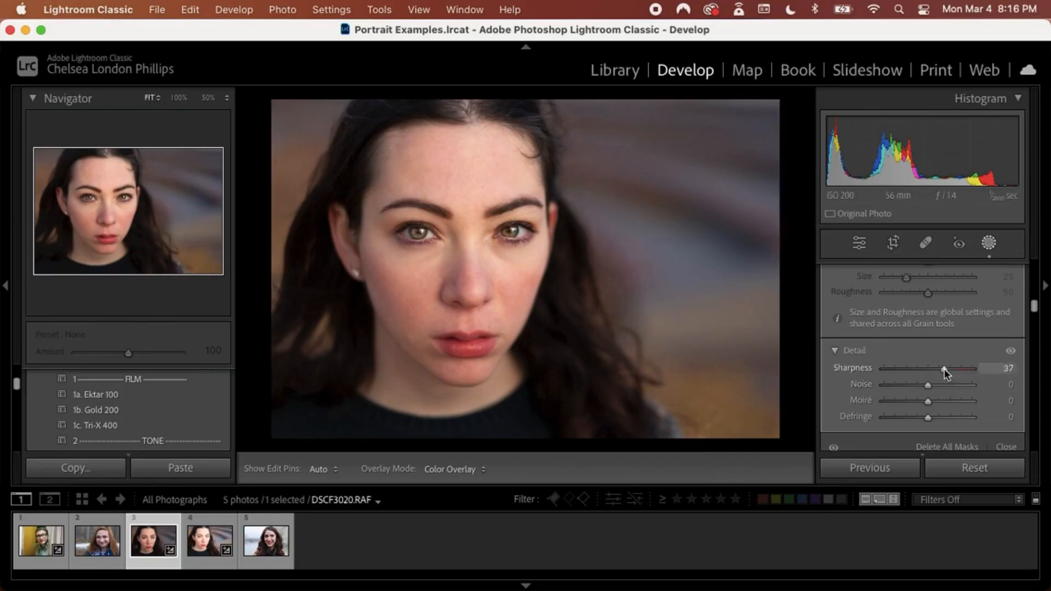
drag(942, 370, 935, 369)
scroll(935, 370, up, 4)
scroll(935, 370, up, 3)
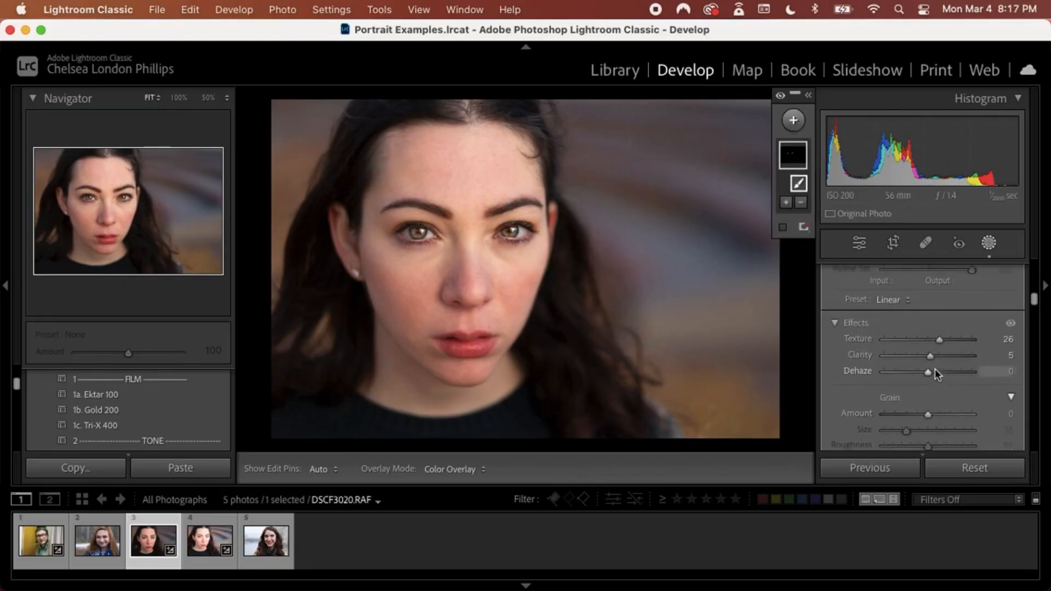
drag(941, 334, 935, 338)
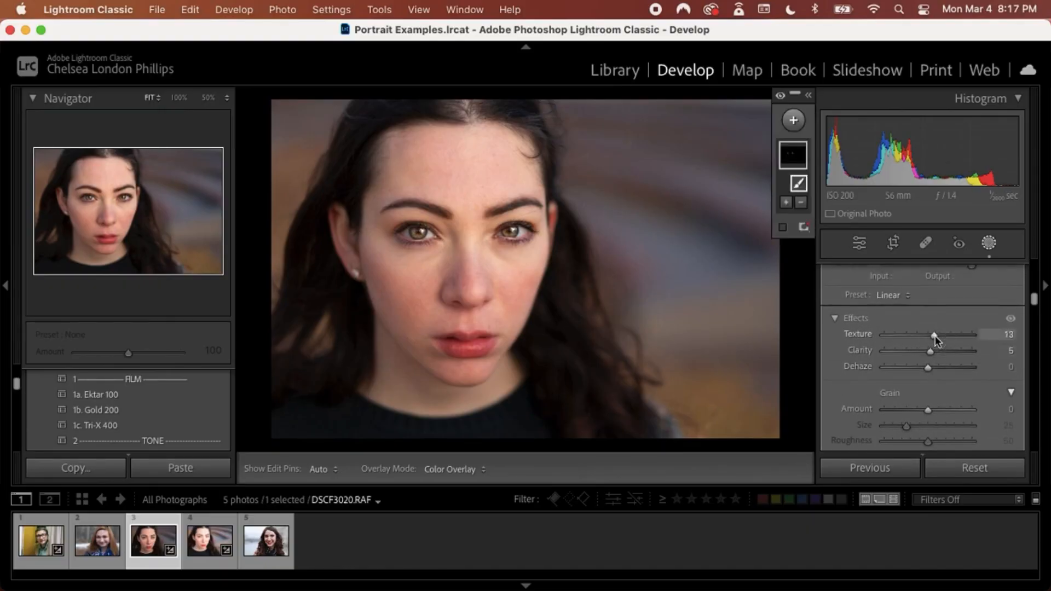
Step: Set the iris mask's Highlights to 50 and Whites to 37, and compare the portrait before and after
scroll(935, 338, up, 10)
scroll(935, 339, up, 8)
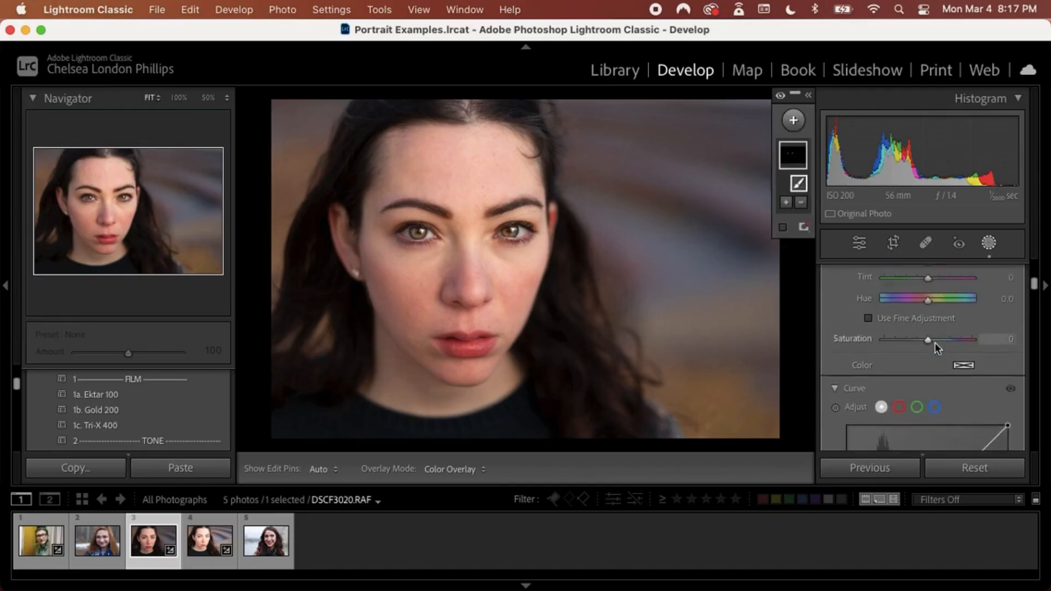
drag(971, 368, 943, 402)
scroll(943, 402, down, 1)
key(backslash)
key(backslash)
key(backslash)
key(backslash)
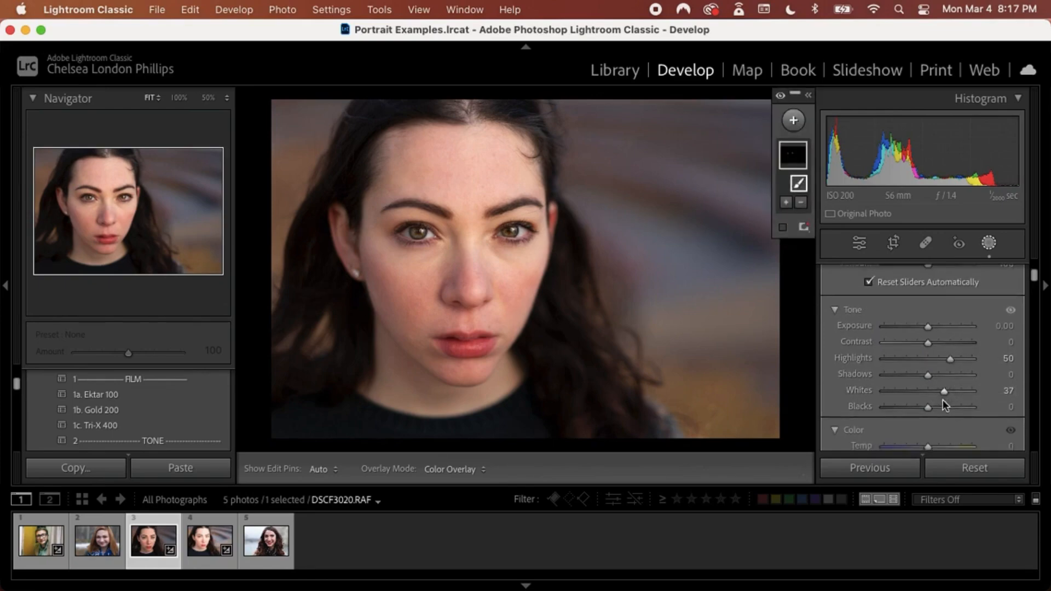
Step: Toggle repeatedly between the original and edited full portrait to judge the eye enhancement
key(backslash)
key(backslash)
key(backslash)
key(backslash)
key(backslash)
key(backslash)
key(backslash)
key(backslash)
key(backslash)
key(backslash)
key(backslash)
key(backslash)
Step: Close the mask editing, inspect the eyes and skin up close, and compare the fitted portrait with its original
key(super+equal)
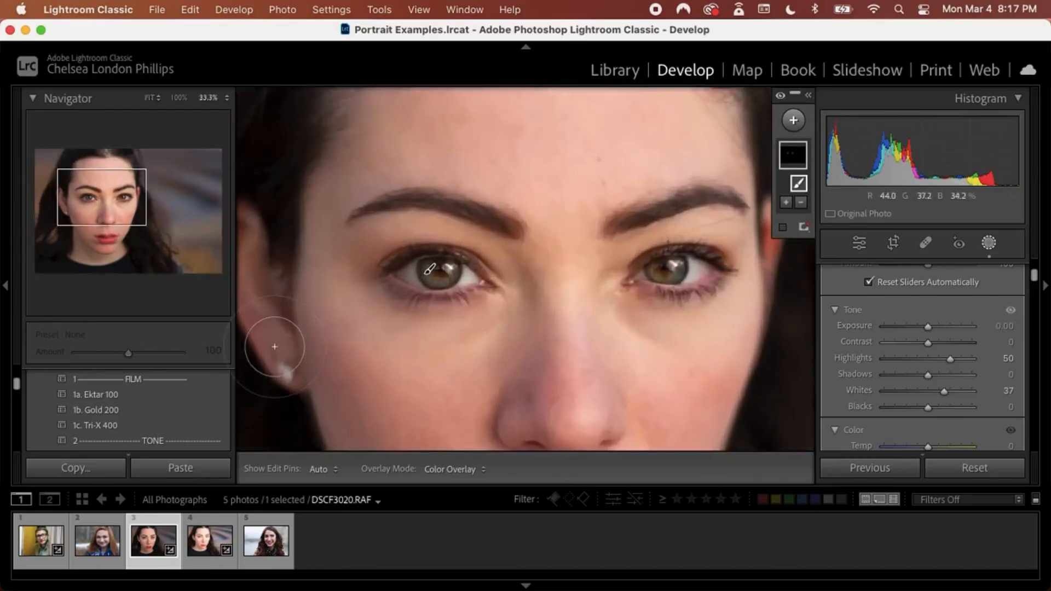
click(860, 243)
drag(570, 346, 423, 336)
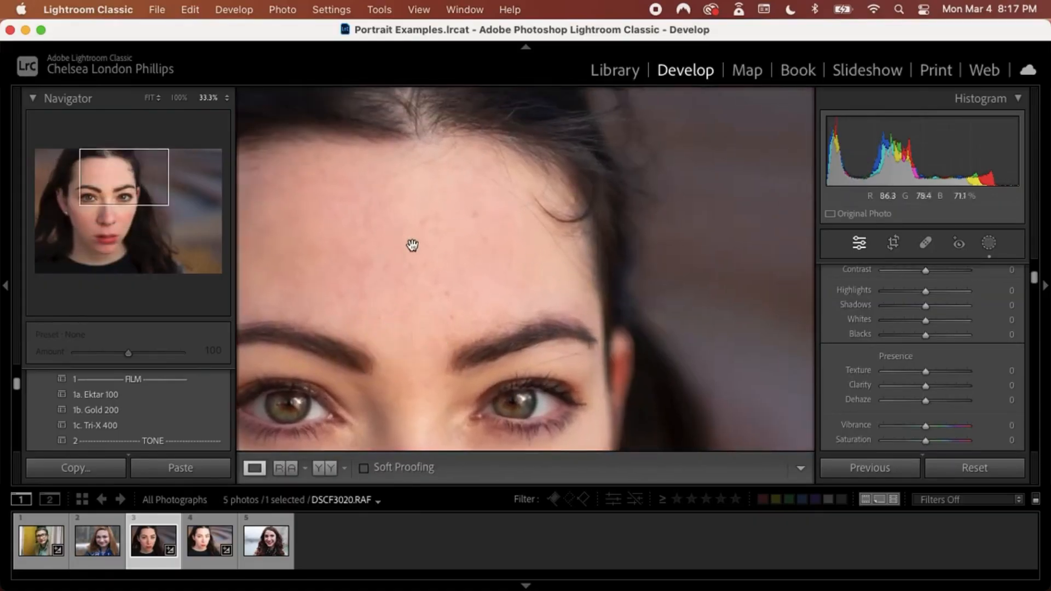
drag(412, 245, 446, 170)
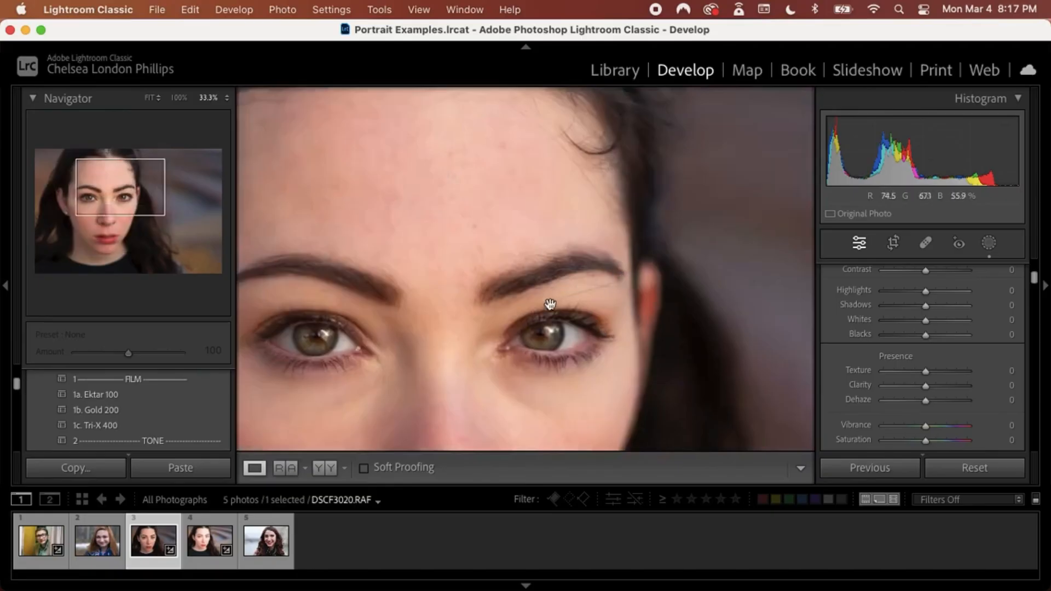
drag(413, 303, 541, 96)
drag(476, 303, 457, 352)
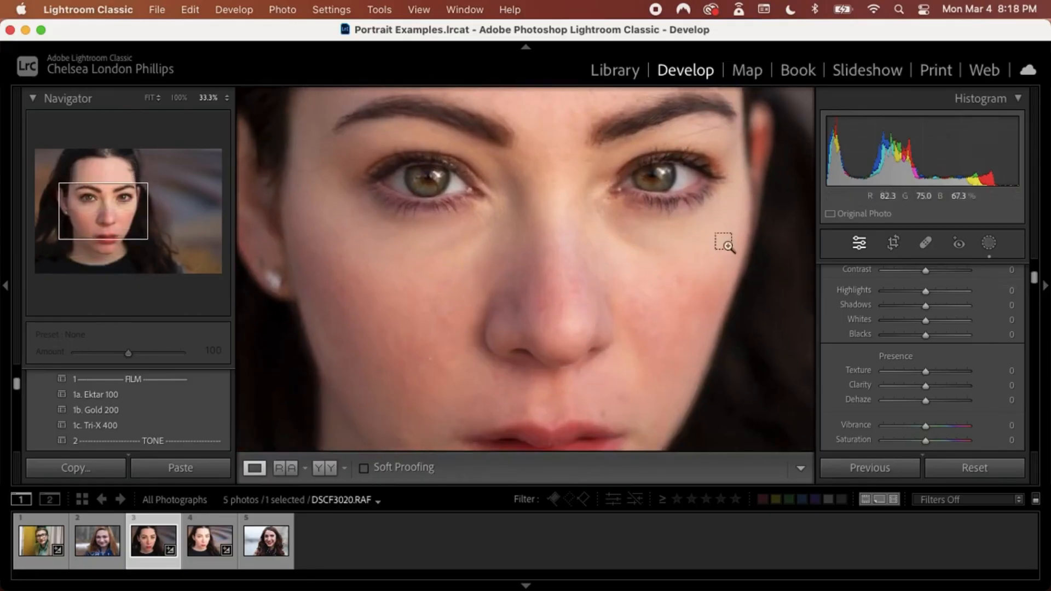
click(147, 99)
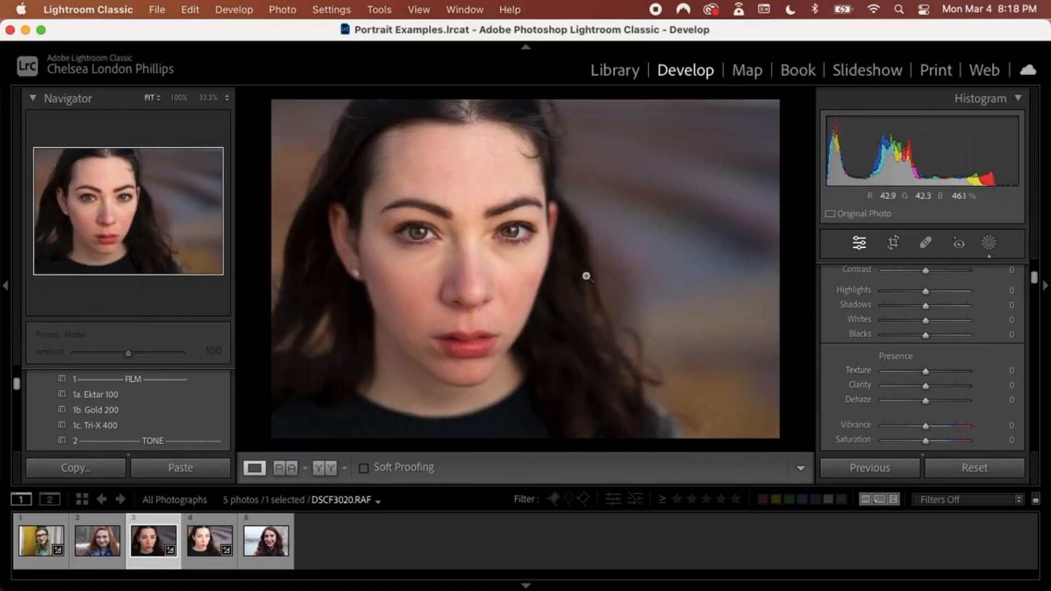
key(backslash)
key(backslash)
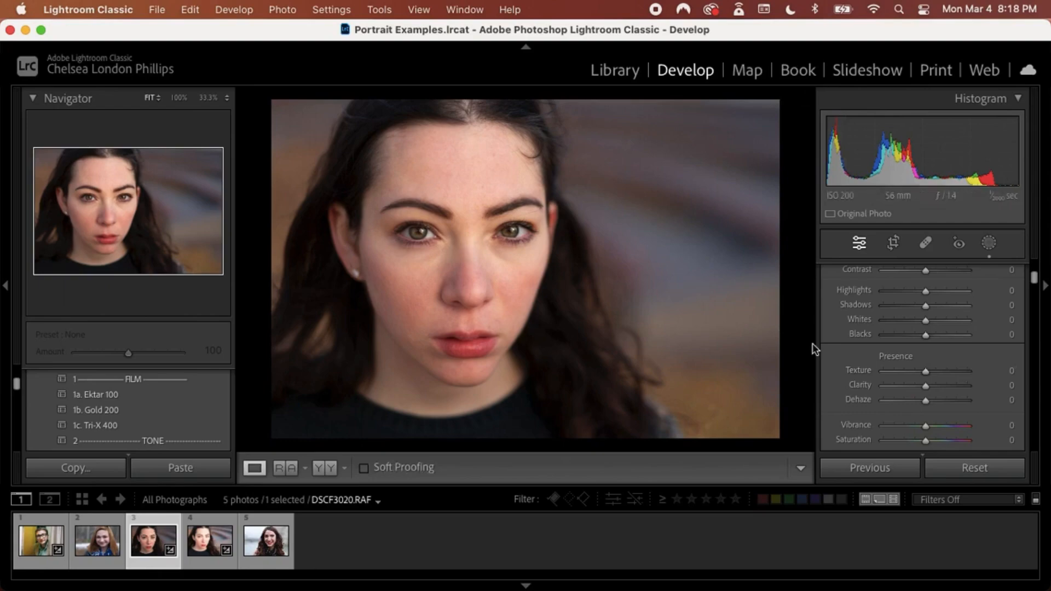
Step: Brighten the third portrait by setting its overall Exposure to +0.45
scroll(928, 370, up, 3)
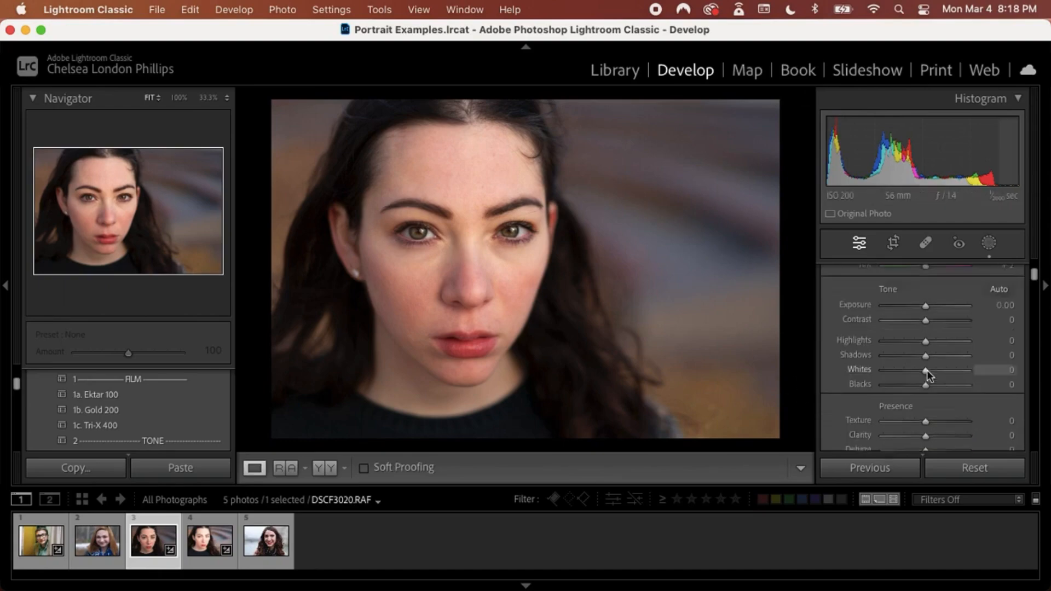
scroll(928, 371, up, 3)
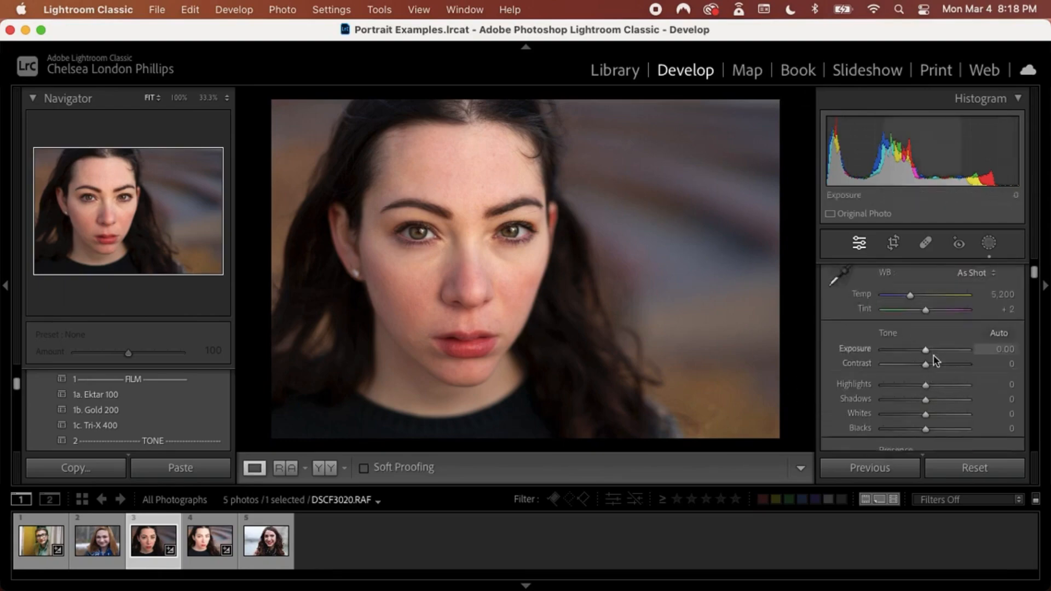
drag(927, 349, 928, 350)
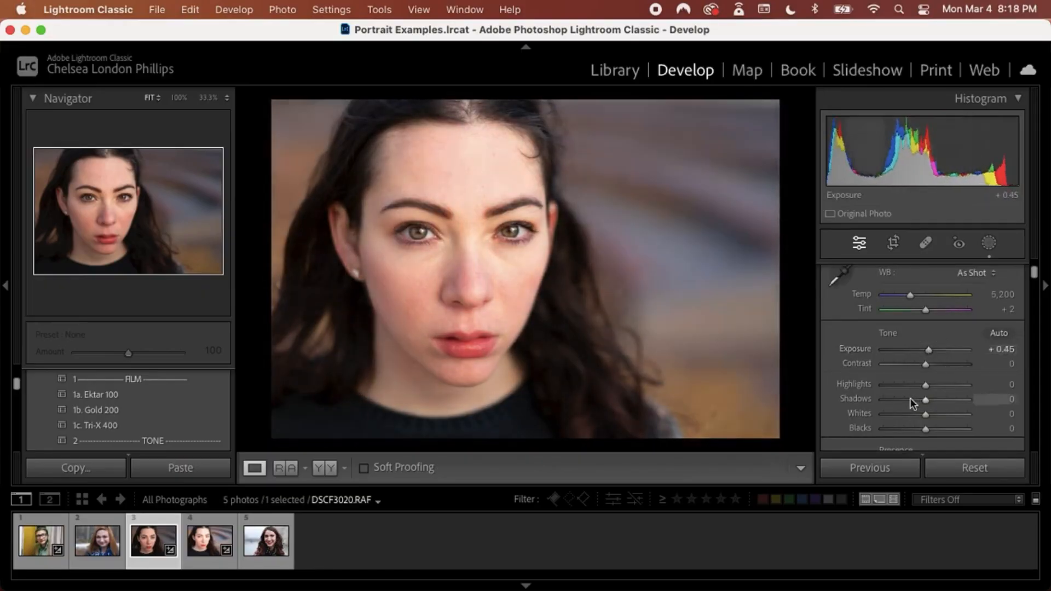
scroll(911, 402, down, 10)
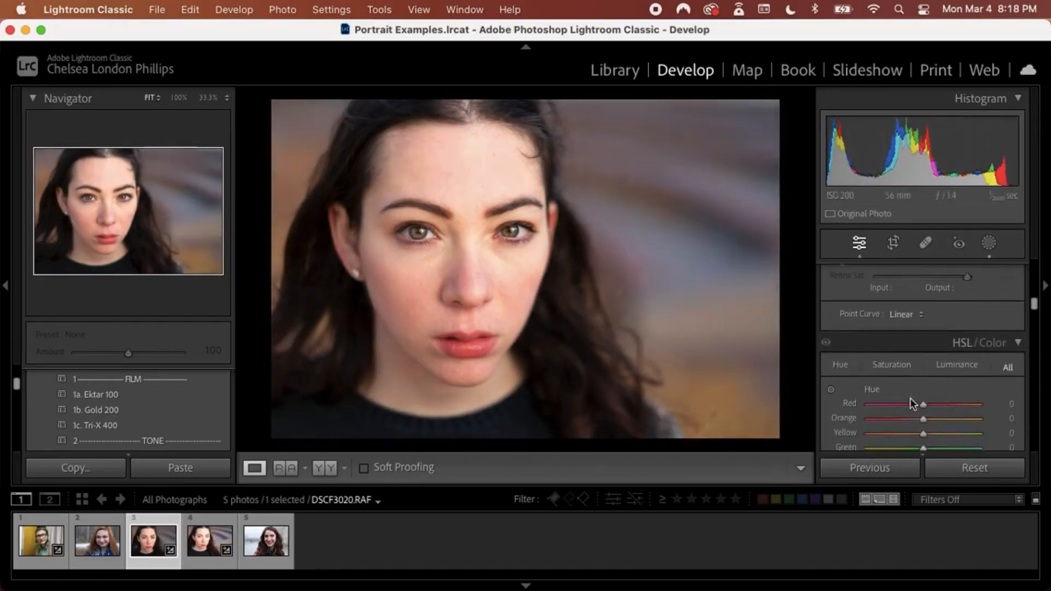
scroll(911, 399, down, 1)
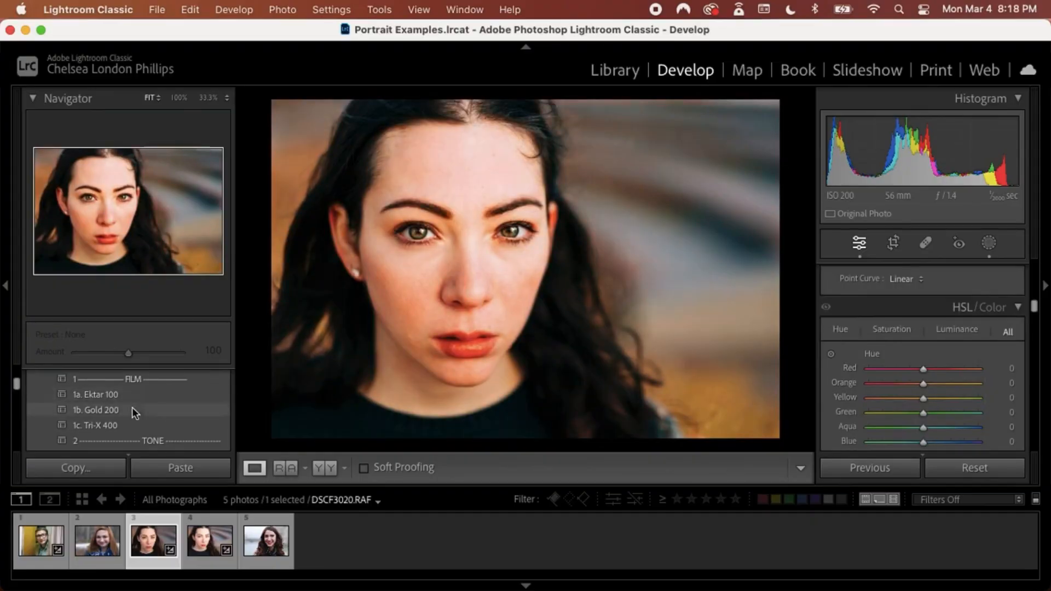
Step: Find the Kodak Portra 400 preset group and expand it to show its presets
scroll(132, 409, down, 8)
scroll(132, 406, up, 2)
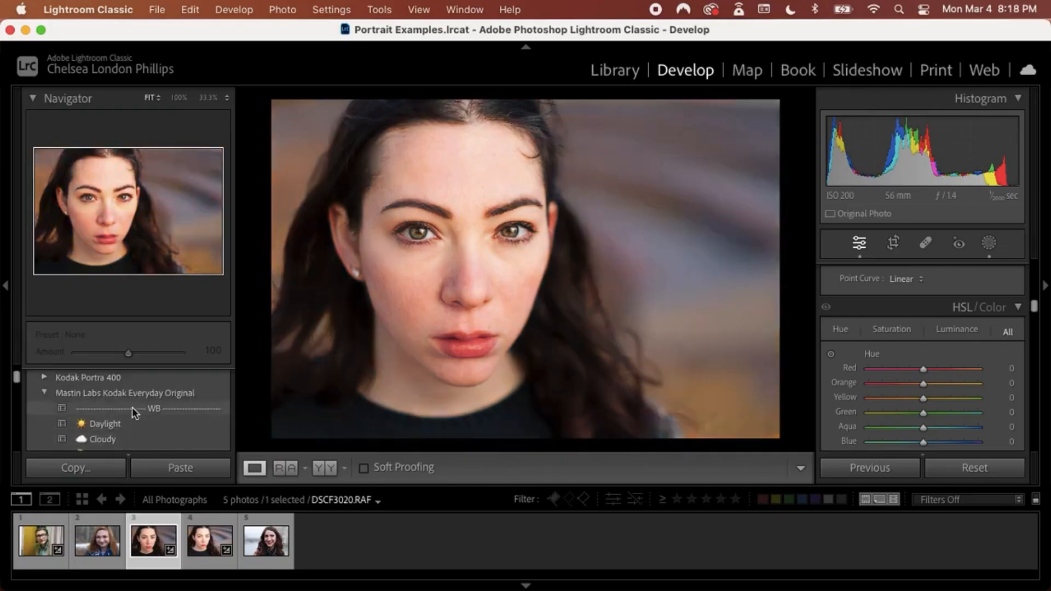
click(45, 377)
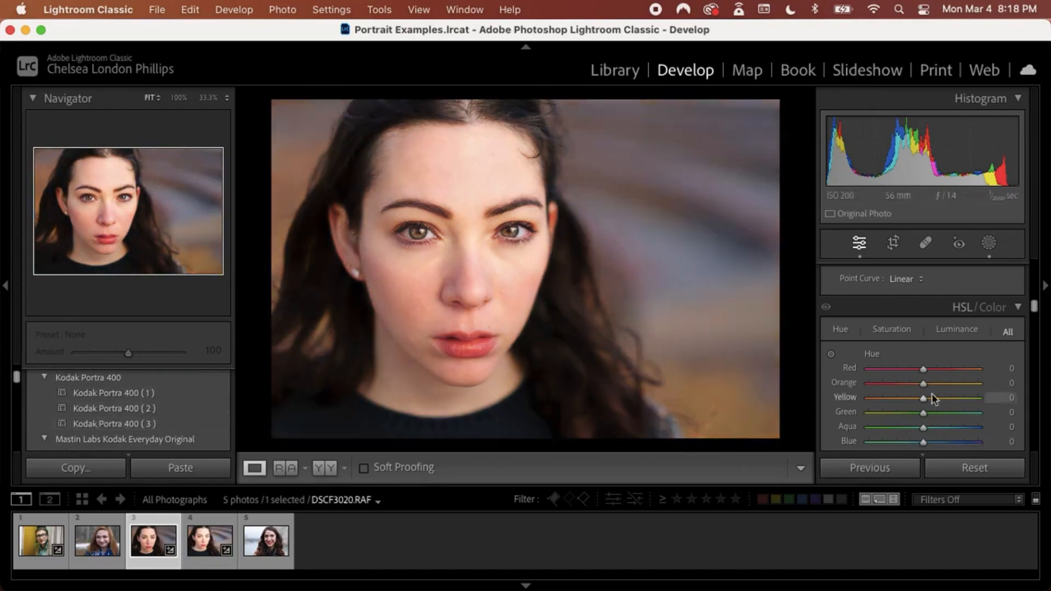
Step: View the fifth portrait, switch to the second one, and examine its eyes, cheeks and forehead up close for retouching
click(263, 540)
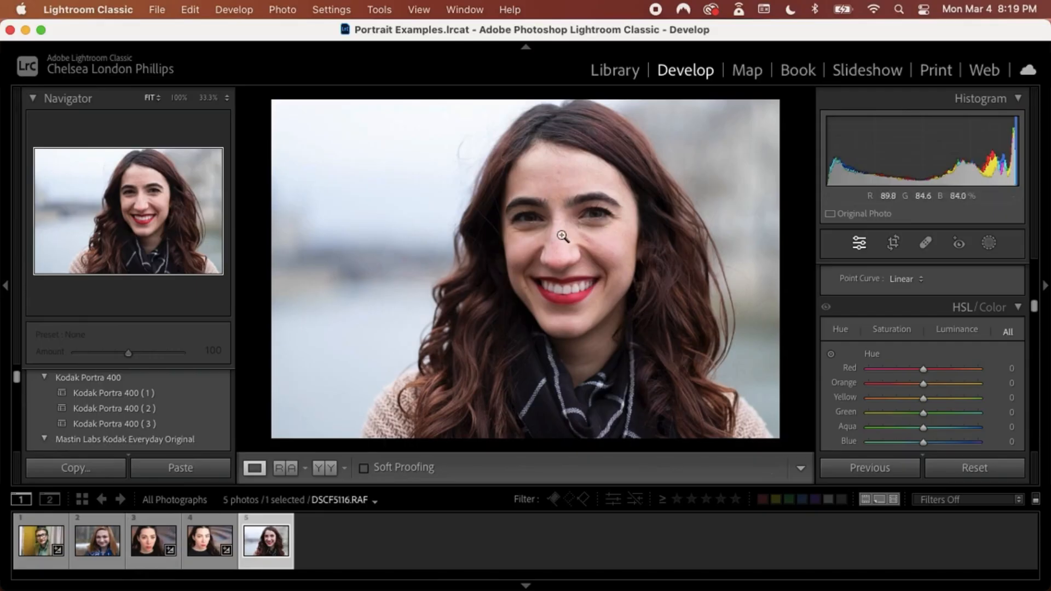
click(94, 542)
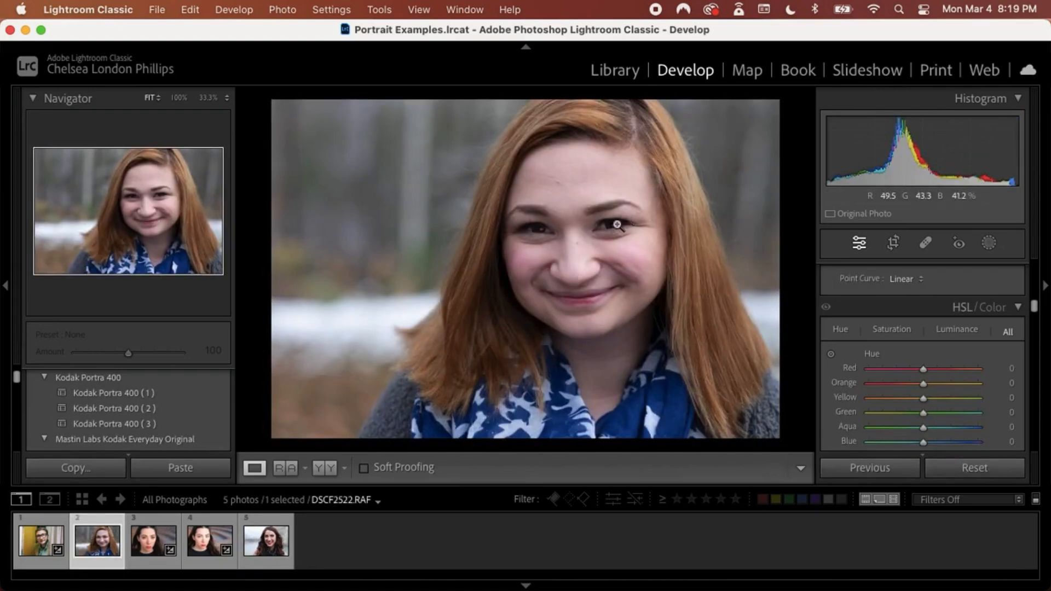
click(617, 224)
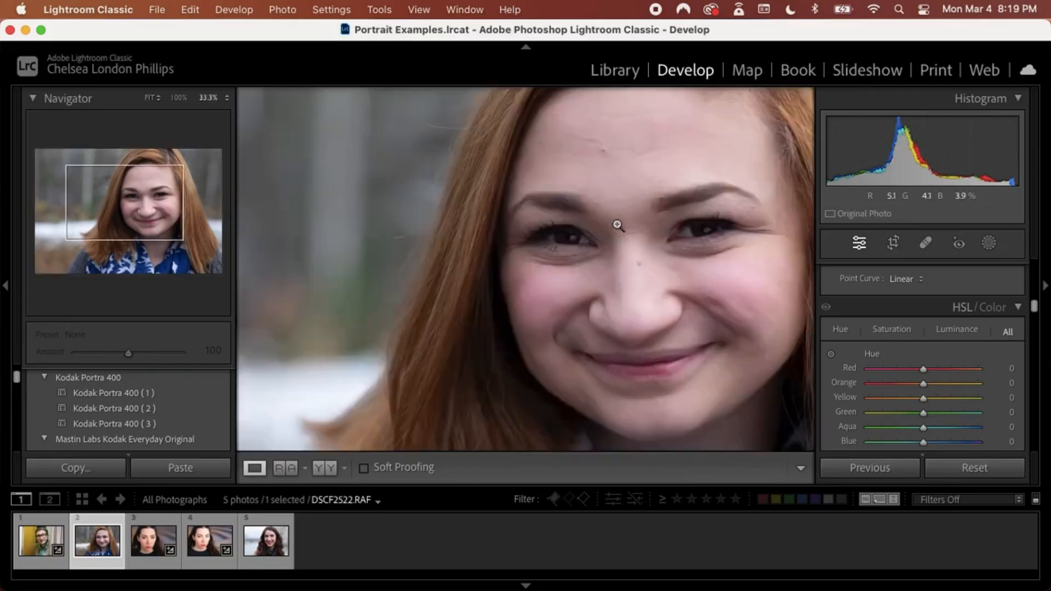
scroll(617, 224, up, 10)
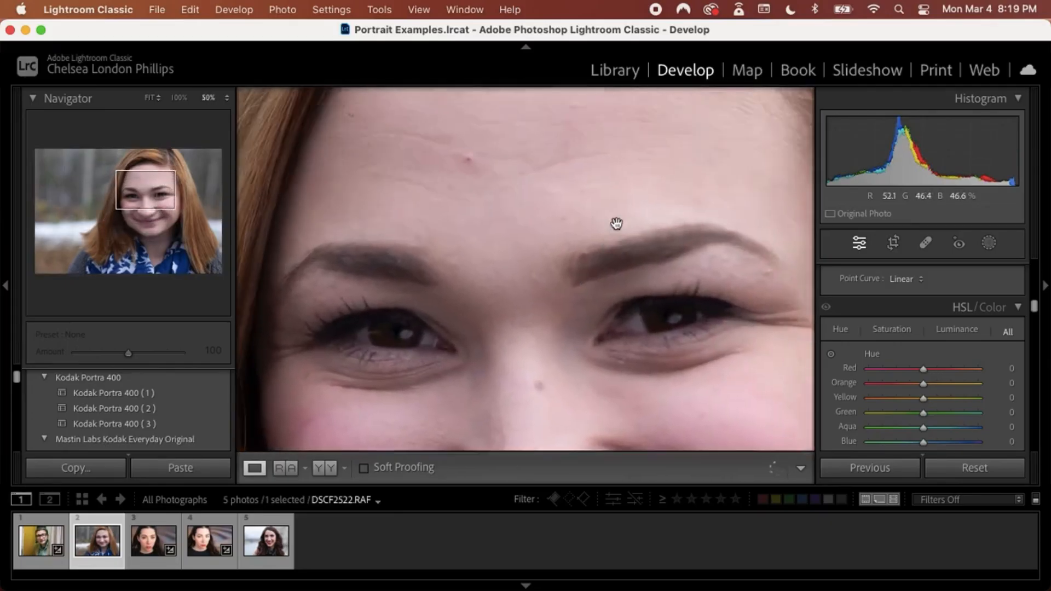
scroll(616, 224, down, 10)
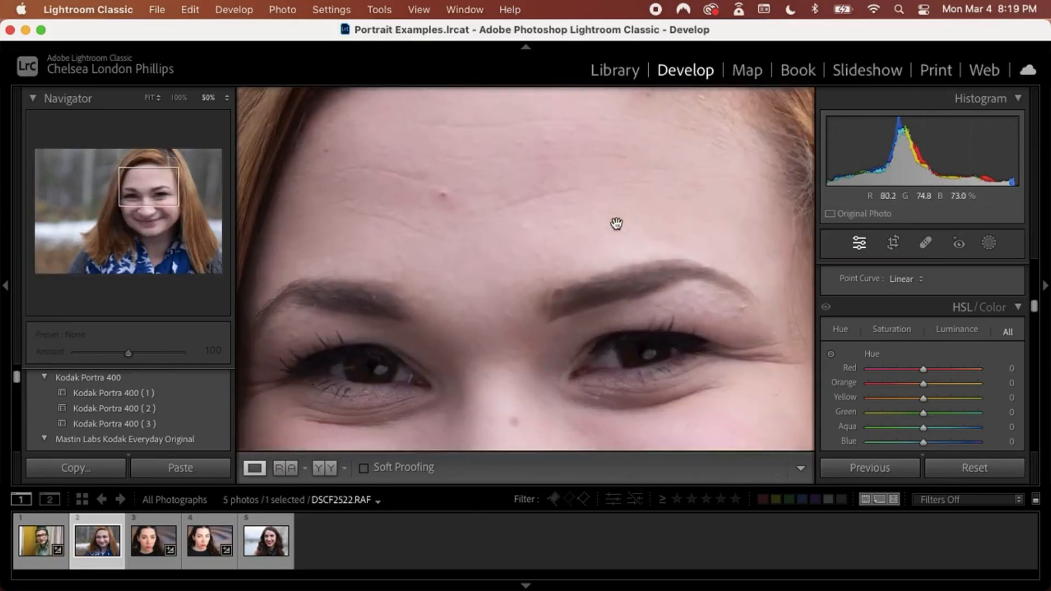
scroll(616, 223, down, 3)
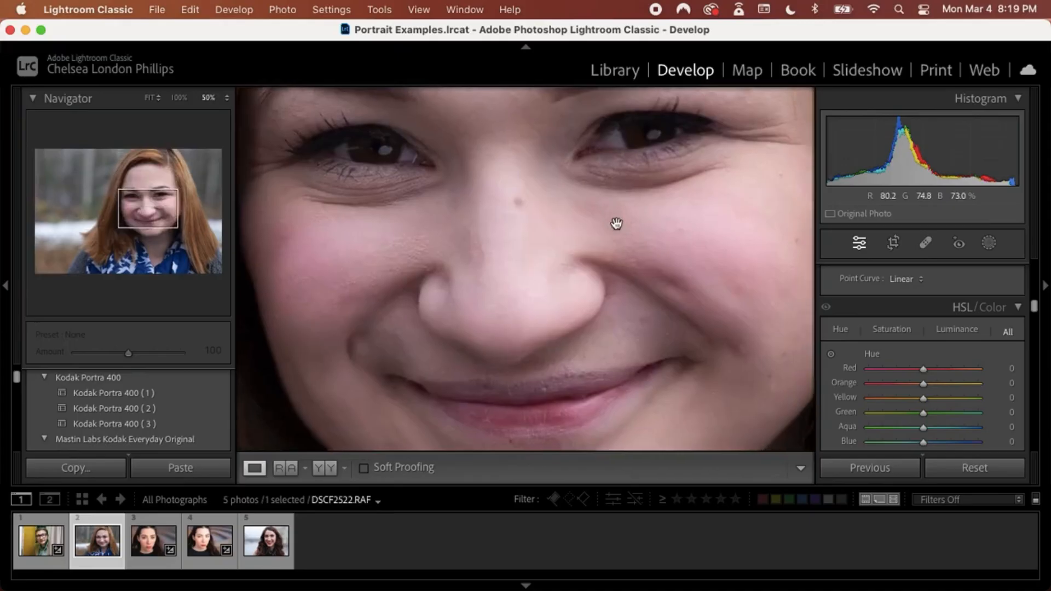
scroll(616, 224, up, 6)
key(super+minus)
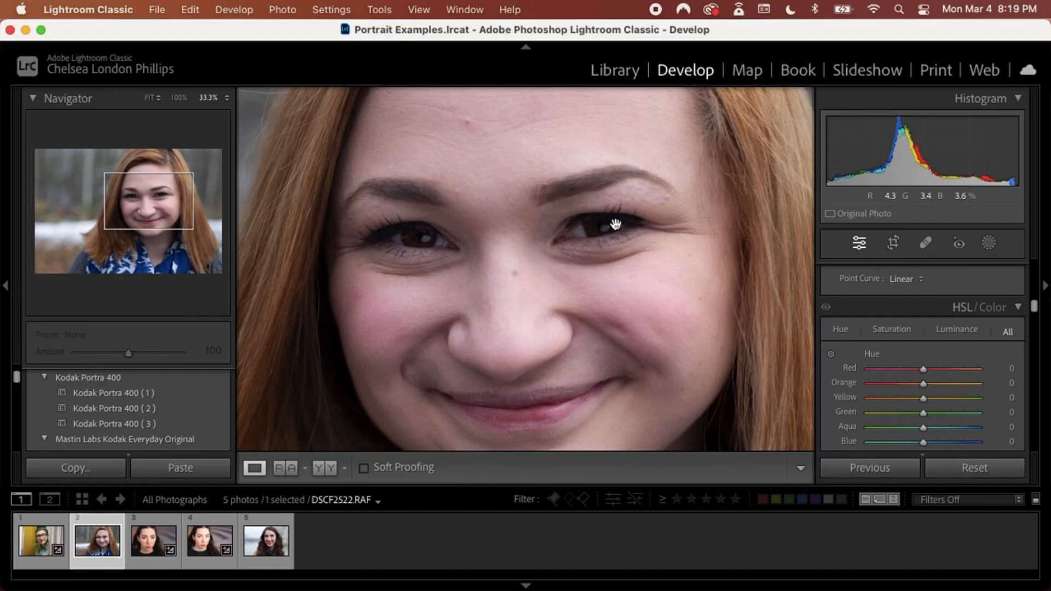
drag(615, 224, 615, 154)
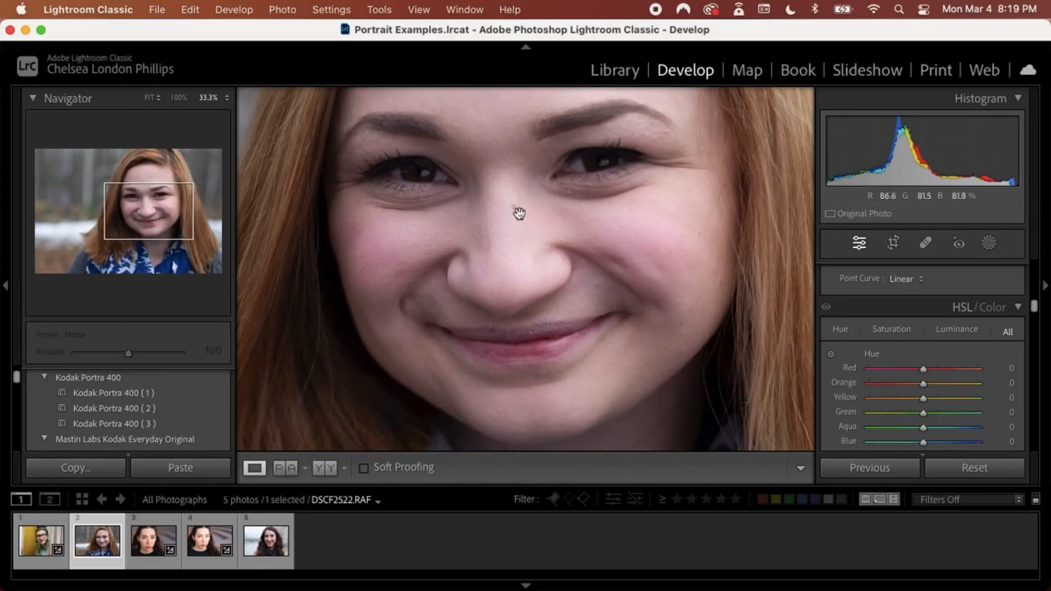
drag(539, 218, 533, 250)
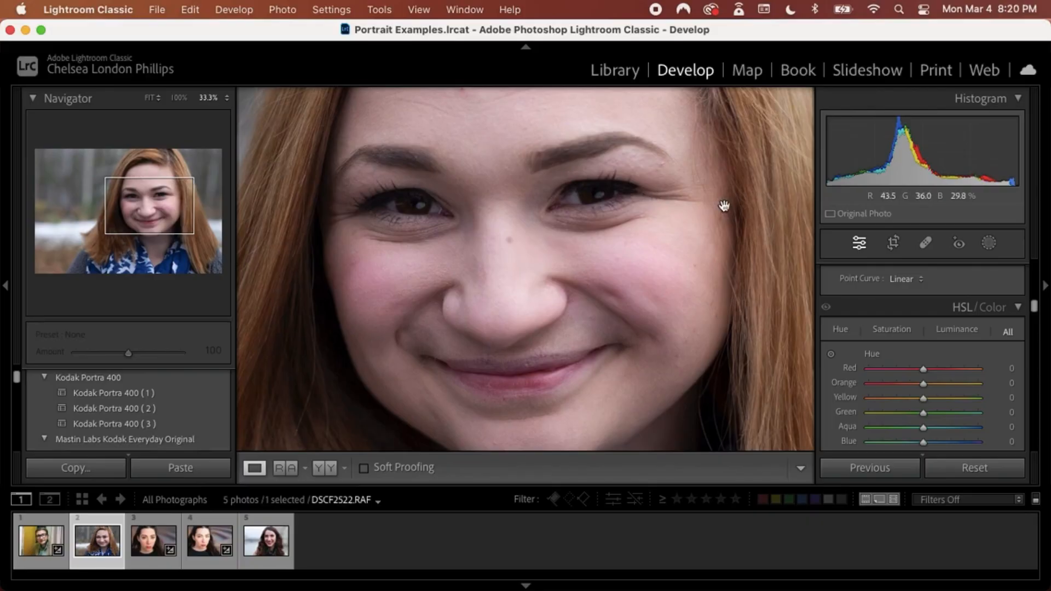
drag(504, 162, 512, 218)
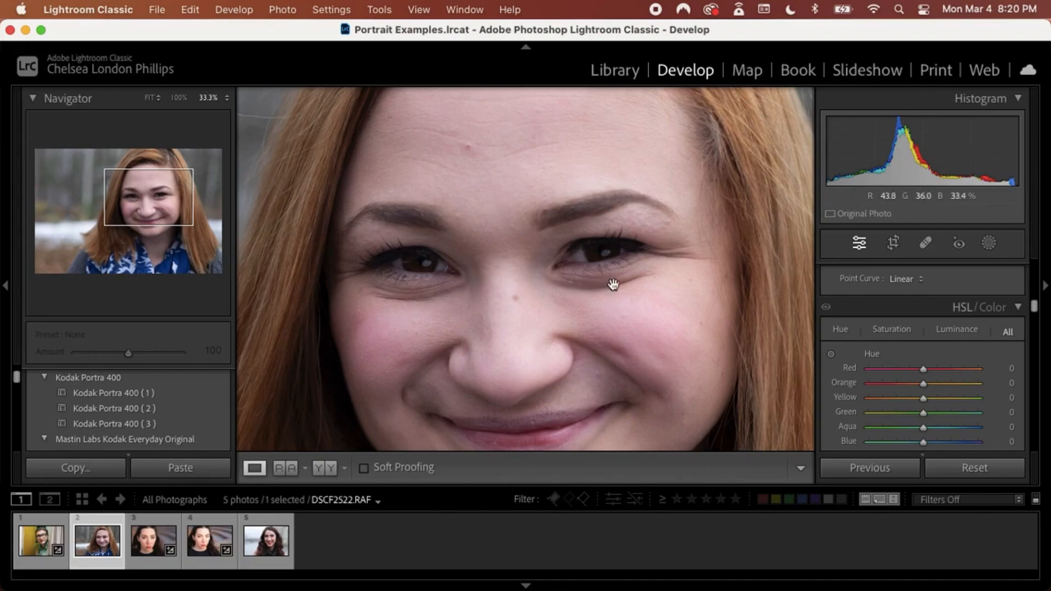
Step: Zoom in on the forehead blemish and set up the Heal tool with Size 66 and Feather 86
drag(482, 163, 493, 204)
key(super+equal)
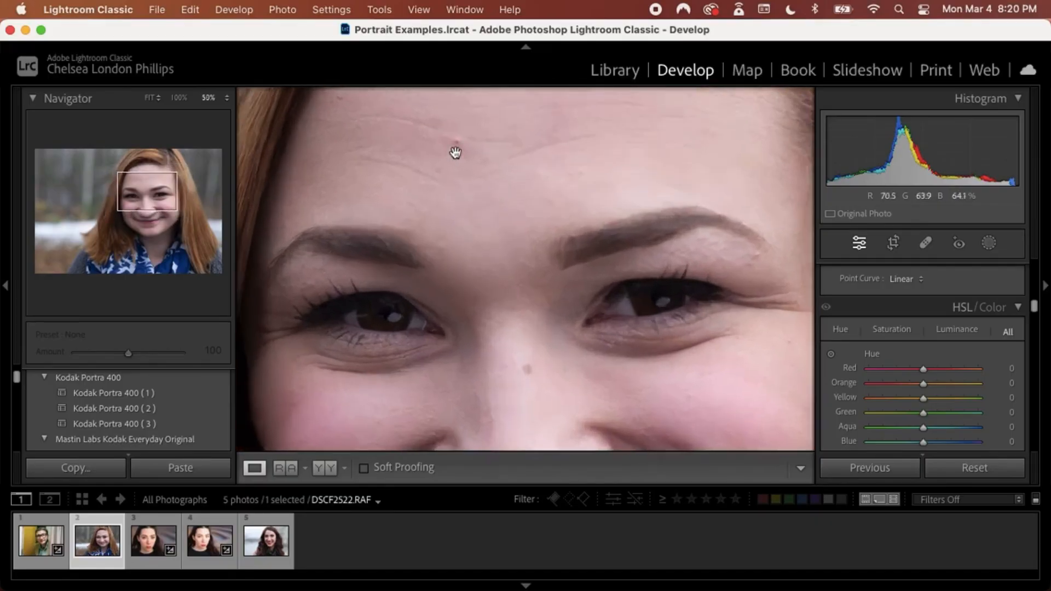
drag(456, 151, 473, 220)
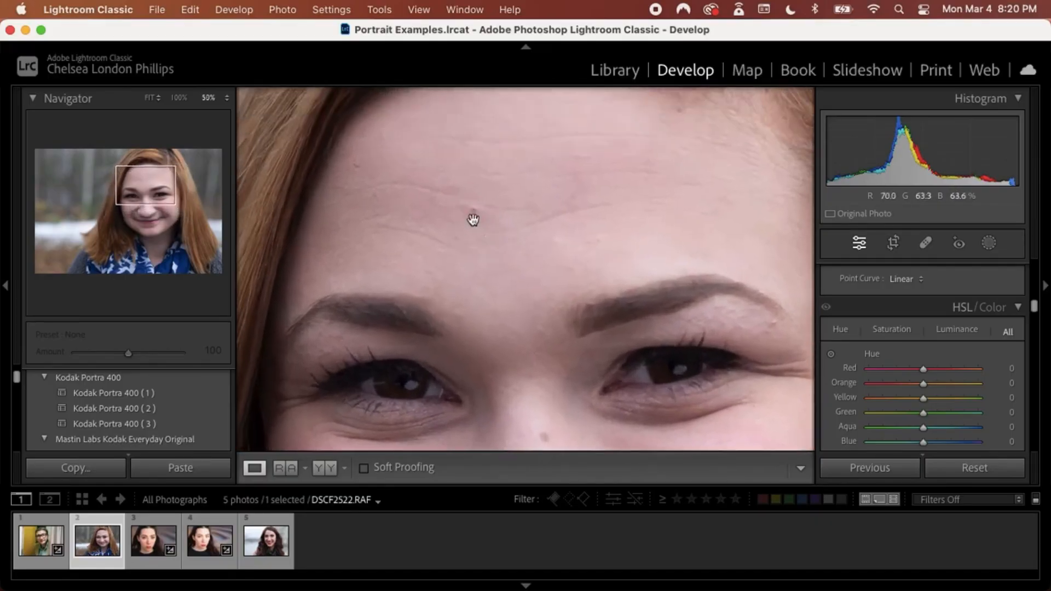
click(927, 243)
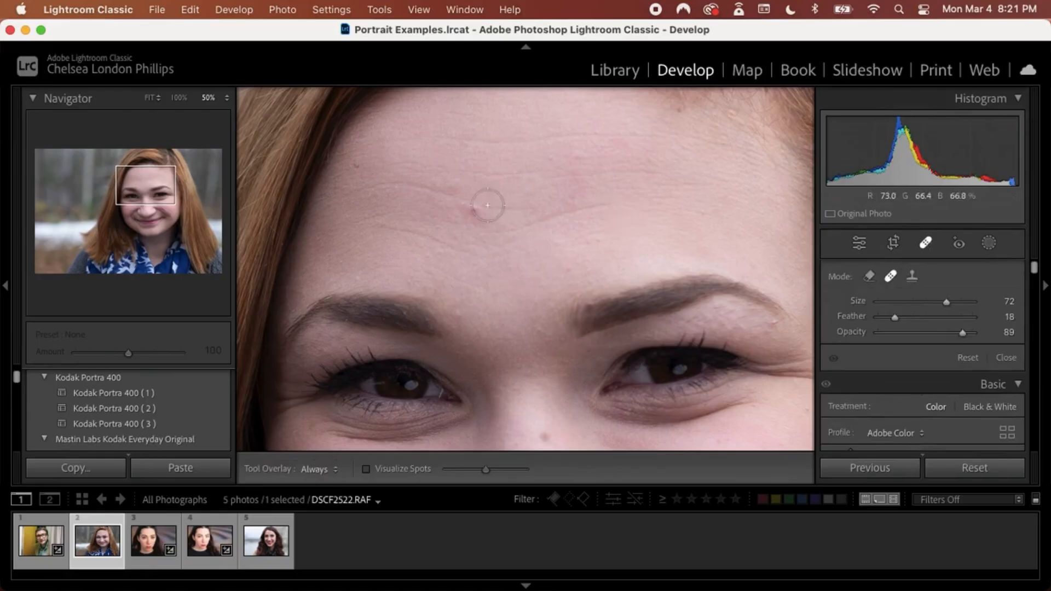
scroll(474, 210, down, 2)
click(960, 317)
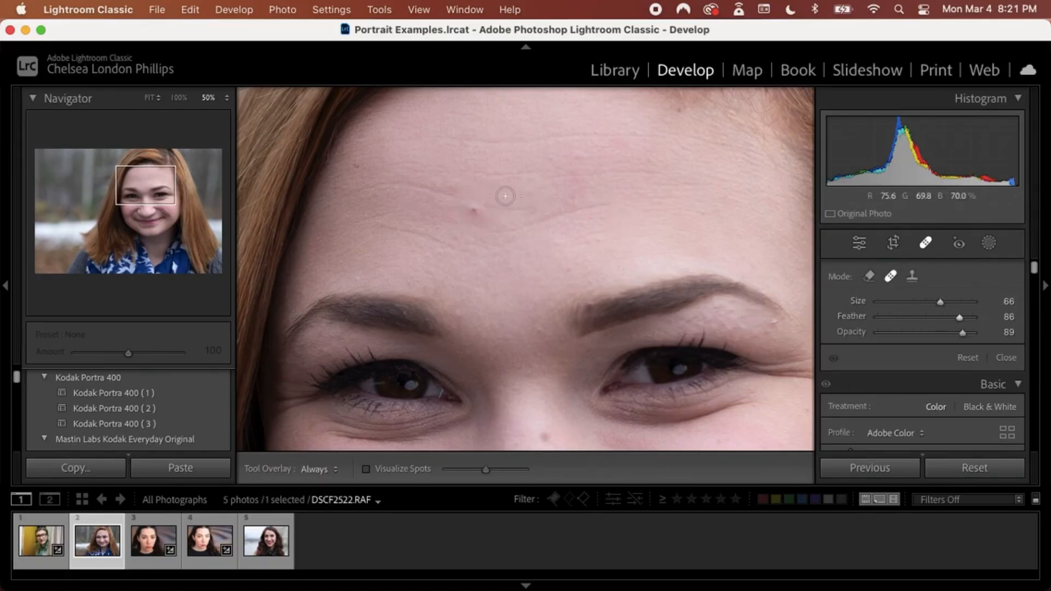
Step: Heal the blemish in the middle of the forehead, sampling the clear skin just beside it, and close the tool
click(471, 208)
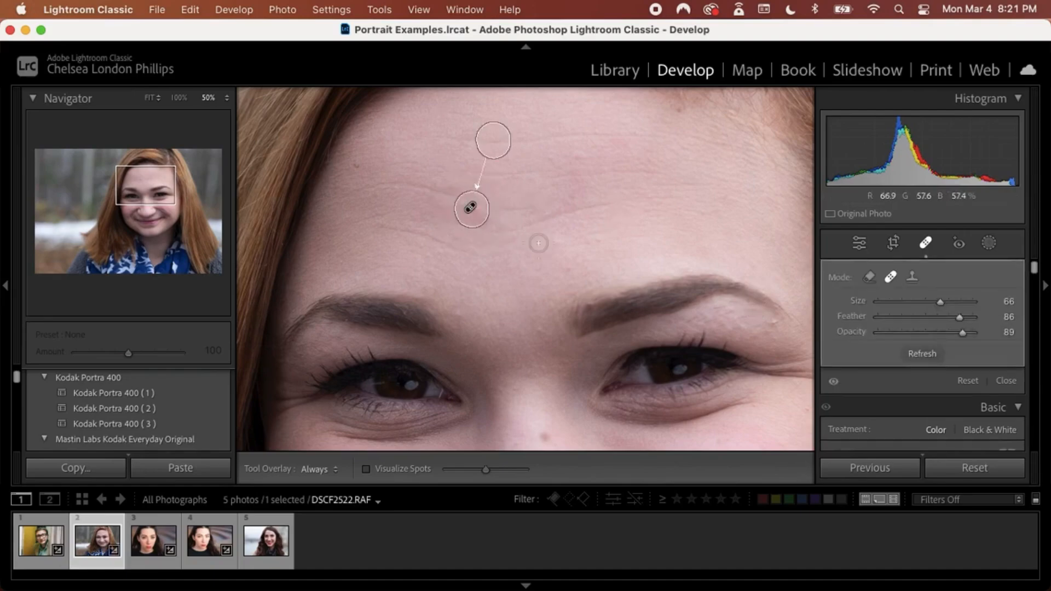
mouse_move(503, 153)
mouse_down()
mouse_move(512, 210)
mouse_move(497, 224)
mouse_up()
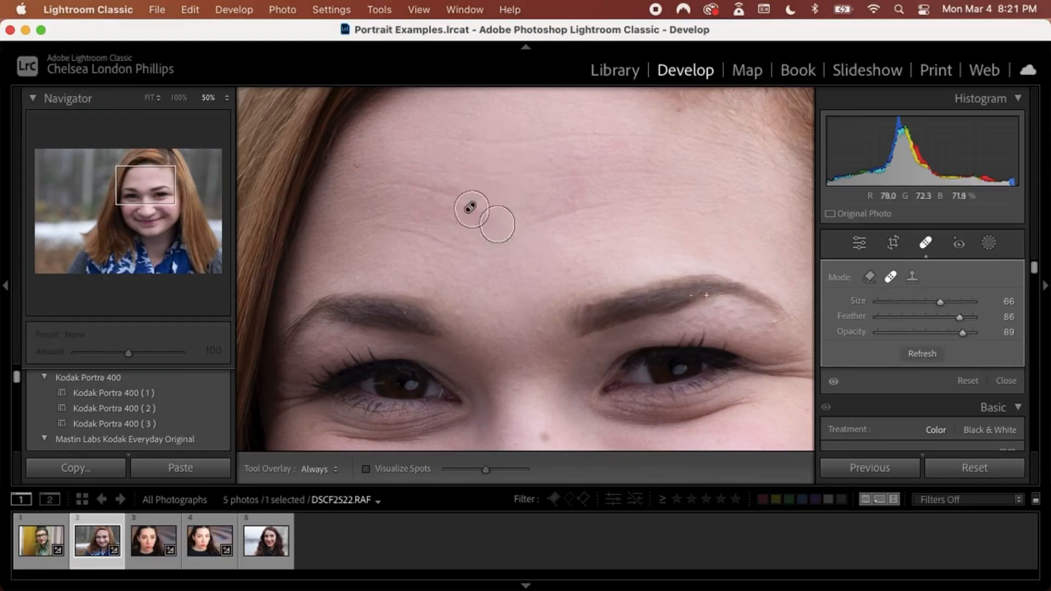
key(Delete)
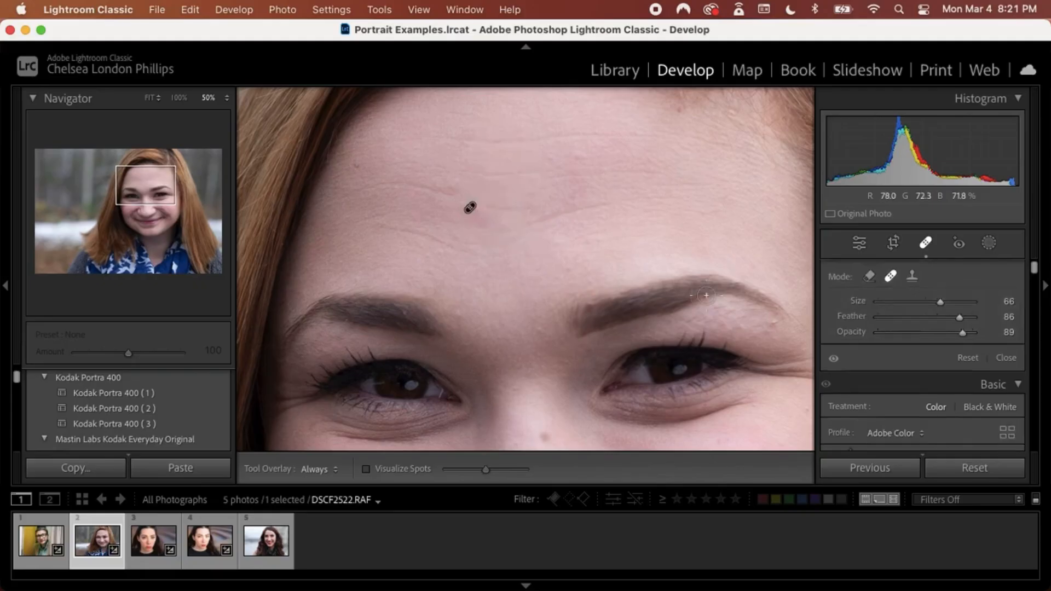
key(q)
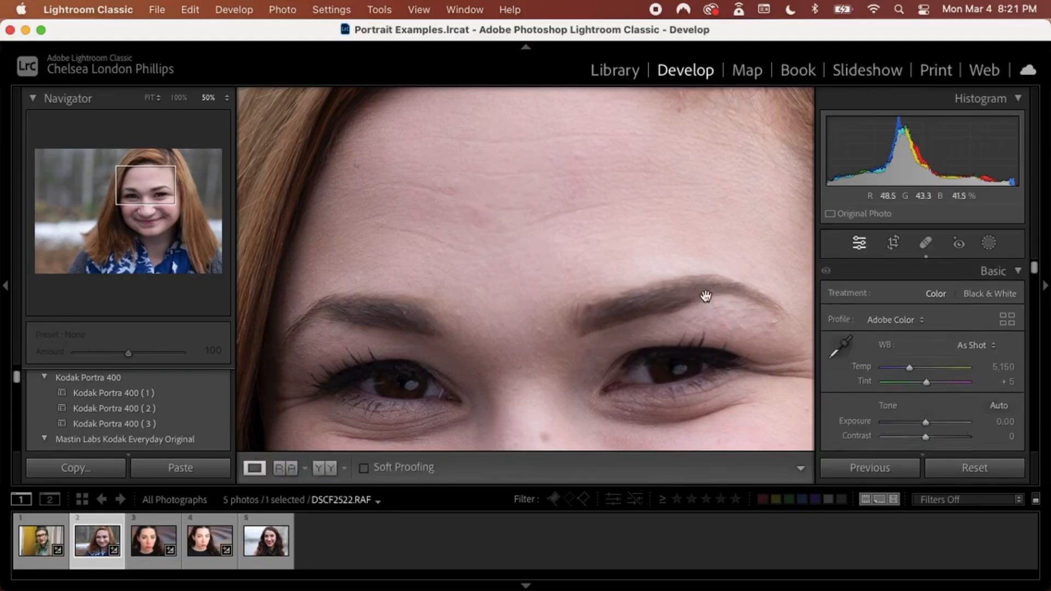
Step: Compare the healed forehead with the original photo several times
key(backslash)
key(backslash)
key(backslash)
key(backslash)
key(backslash)
key(backslash)
Step: Heal the shadow under the eye nearer the photo's right edge at Opacity 30, sampling the cheek skin just below, and close the tool
scroll(706, 296, down, 5)
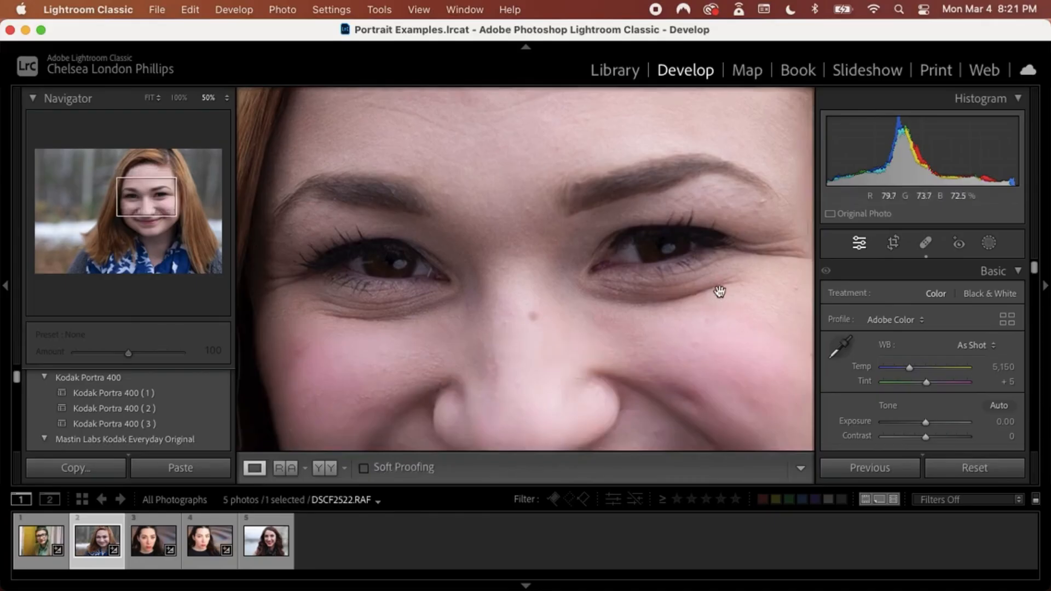
drag(719, 292, 648, 272)
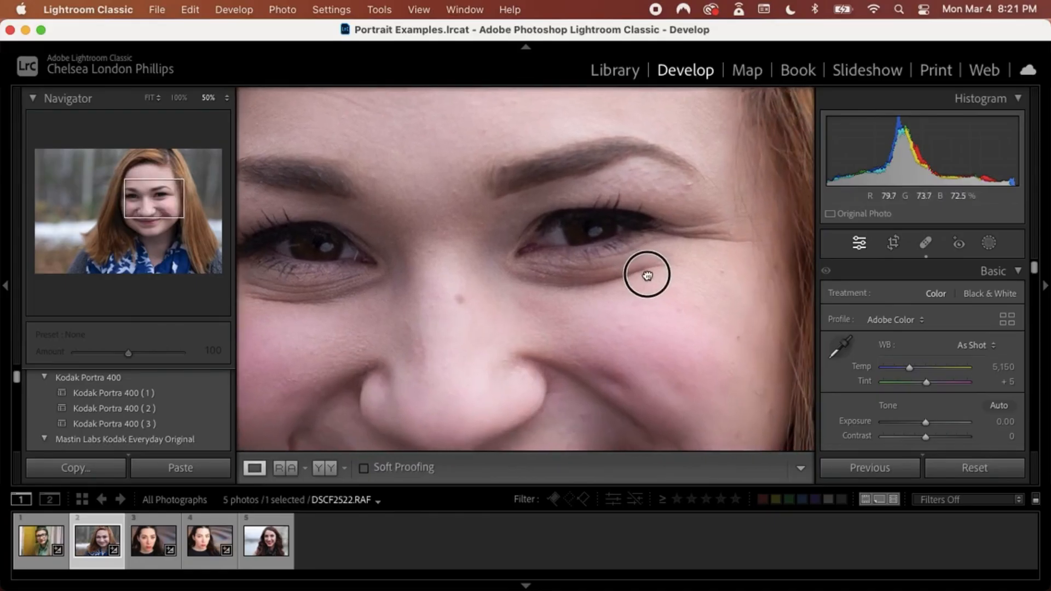
click(926, 246)
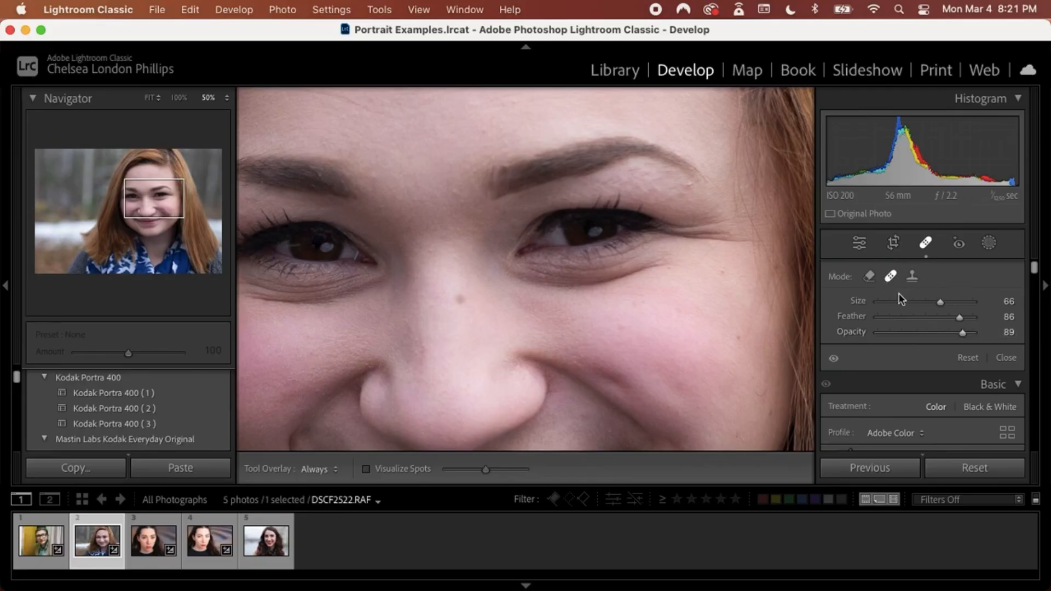
click(912, 333)
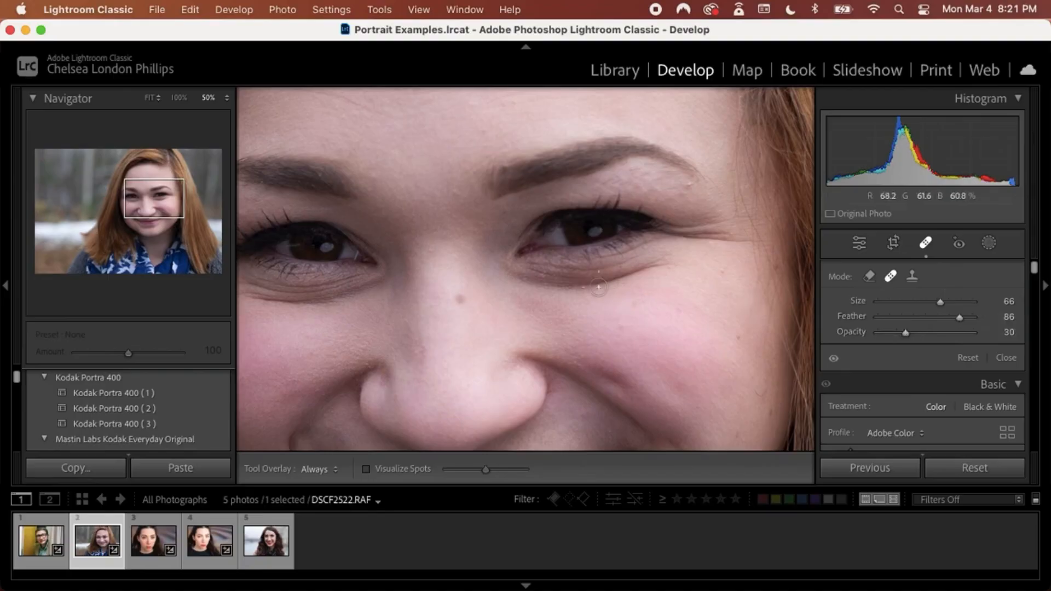
mouse_move(522, 280)
mouse_down()
mouse_move(609, 284)
mouse_move(678, 261)
mouse_up()
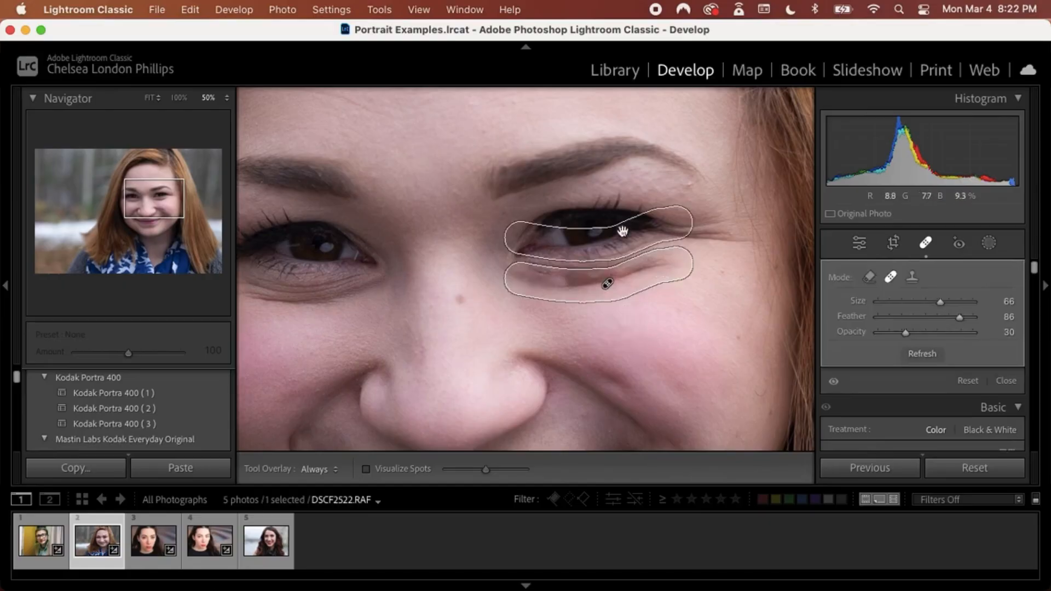
mouse_move(623, 238)
mouse_down()
mouse_move(628, 320)
mouse_move(621, 299)
mouse_up()
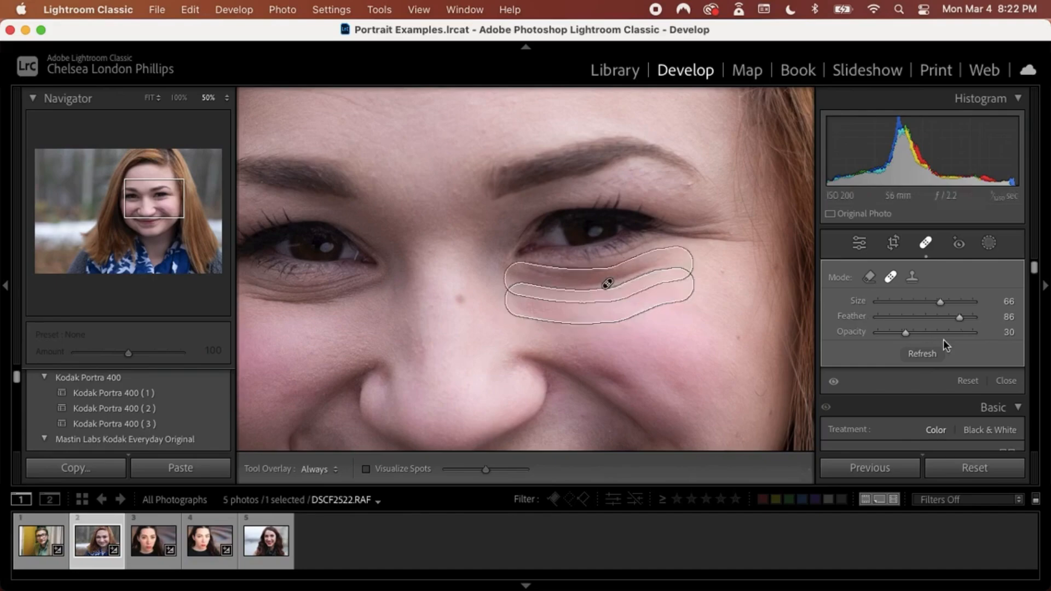
key(Return)
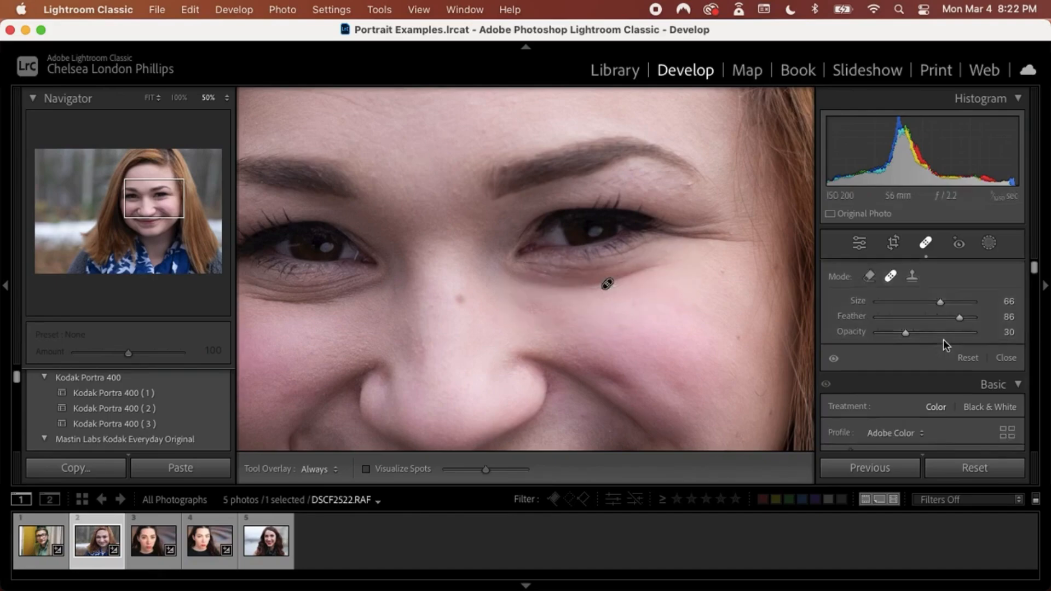
key(q)
Step: Compare the healed under-eye area with the original photo several times
key(backslash)
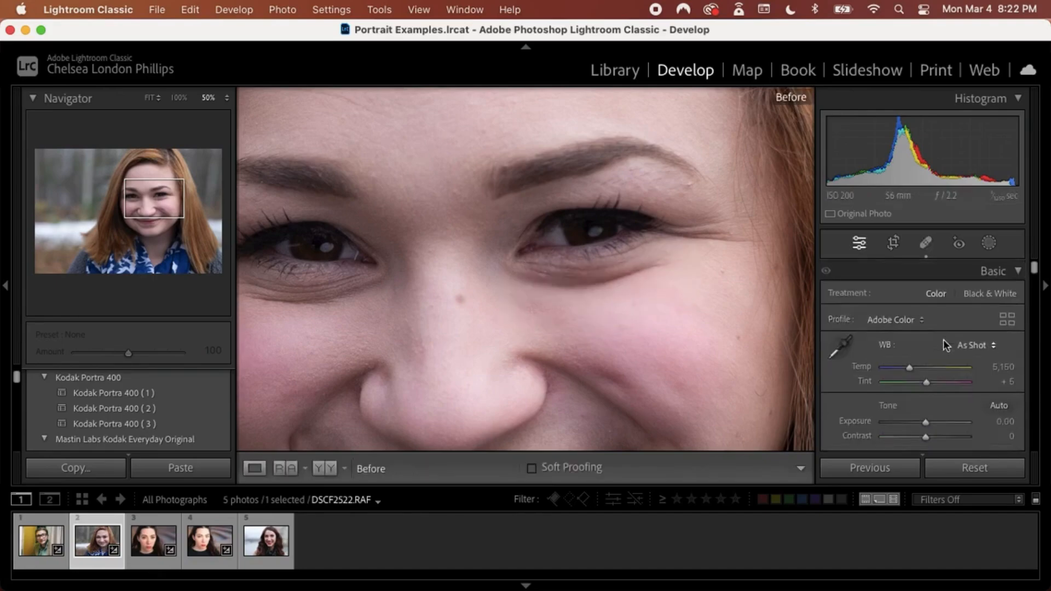
key(backslash)
key(backslash)
key(backslash)
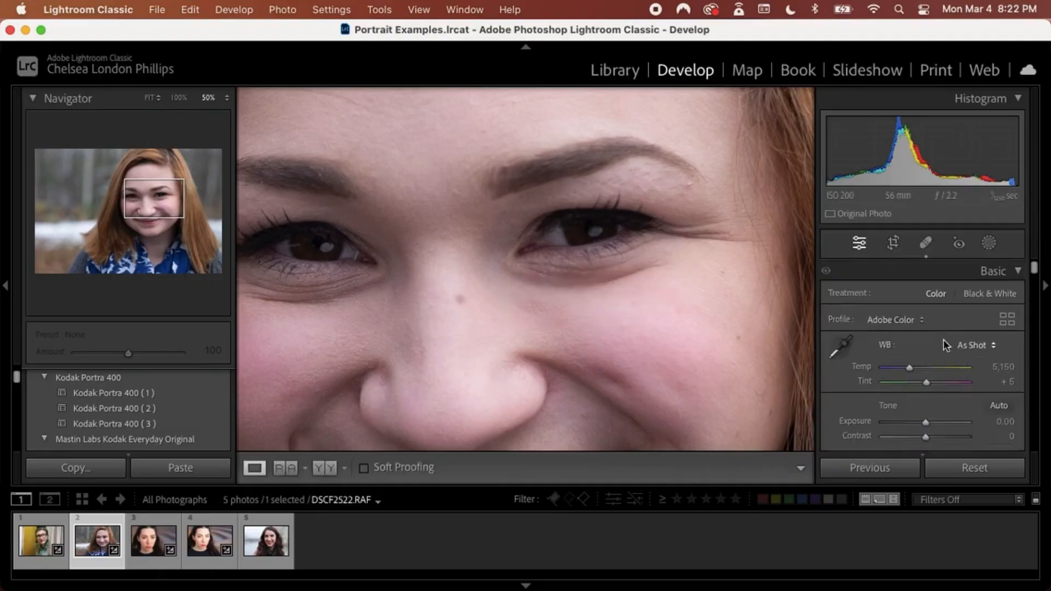
key(backslash)
key(backslash)
Step: Raise the under-eye heal's opacity to 100 and compare the result with the original photo
click(924, 244)
click(606, 284)
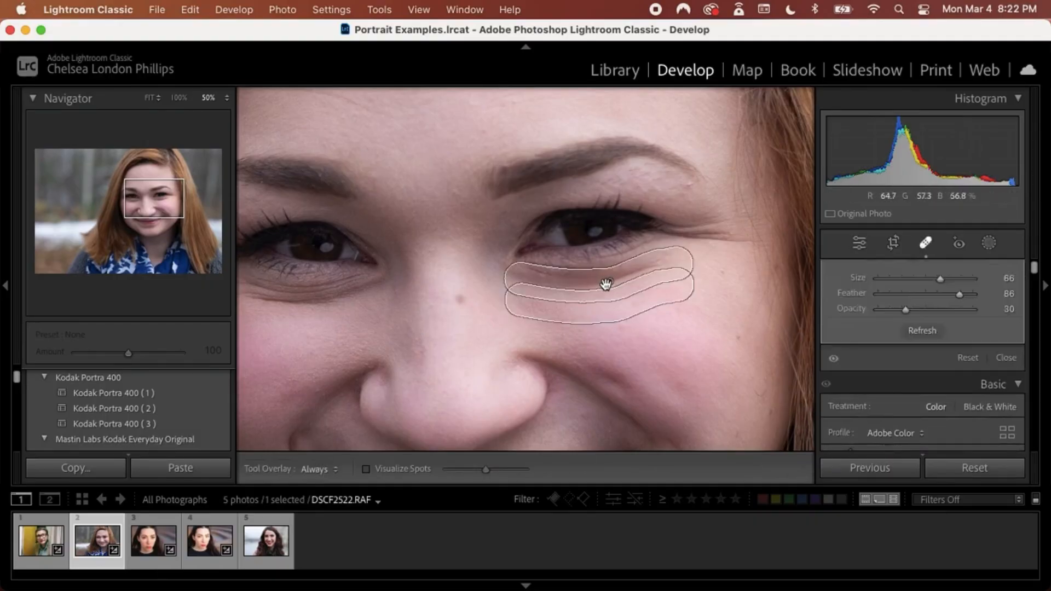
drag(907, 333, 986, 339)
key(q)
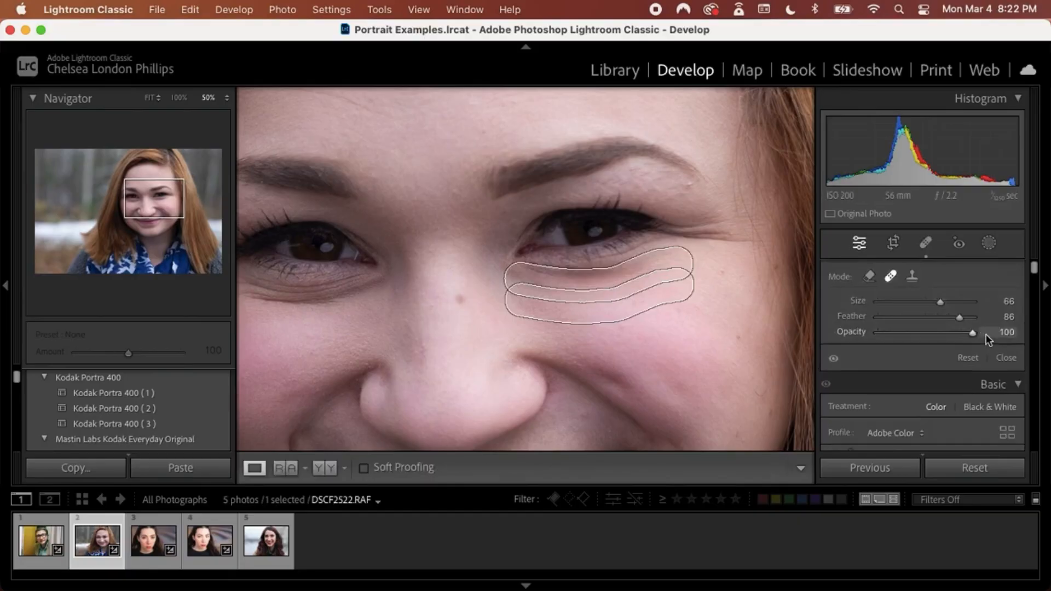
key(backslash)
key(backslash)
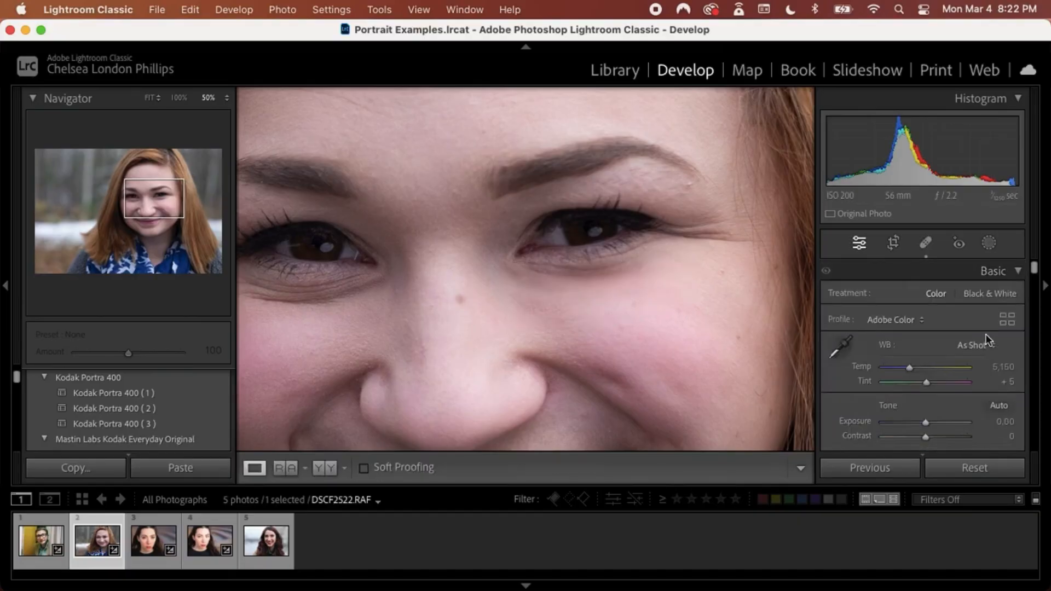
key(backslash)
key(backslash)
key(backslash)
key(backslash)
Step: Reduce the under-eye heal's opacity to 47 and compare the softer result with the original photo
click(925, 243)
click(608, 283)
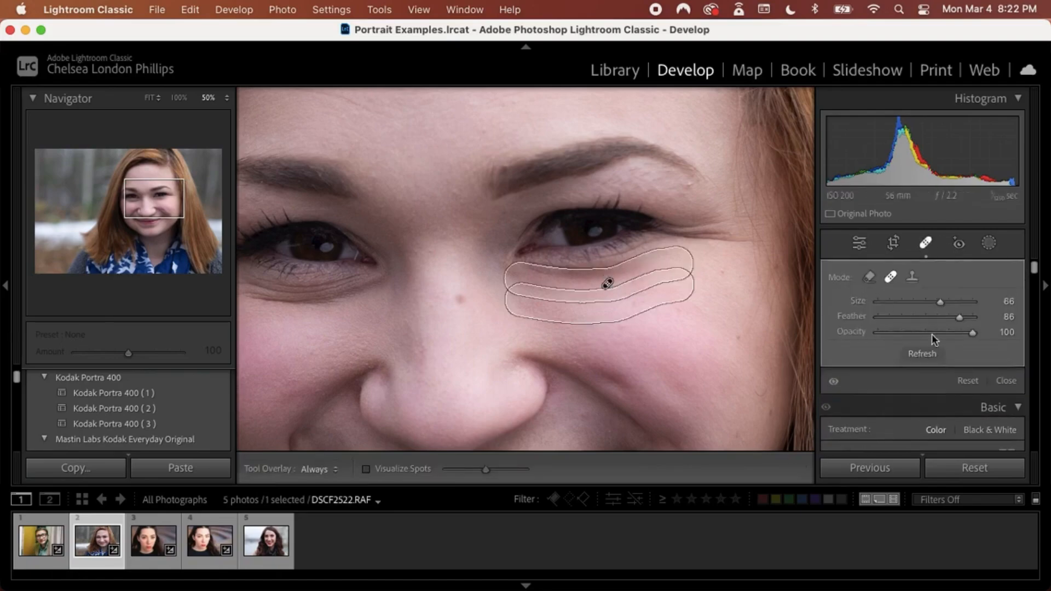
drag(973, 334, 922, 334)
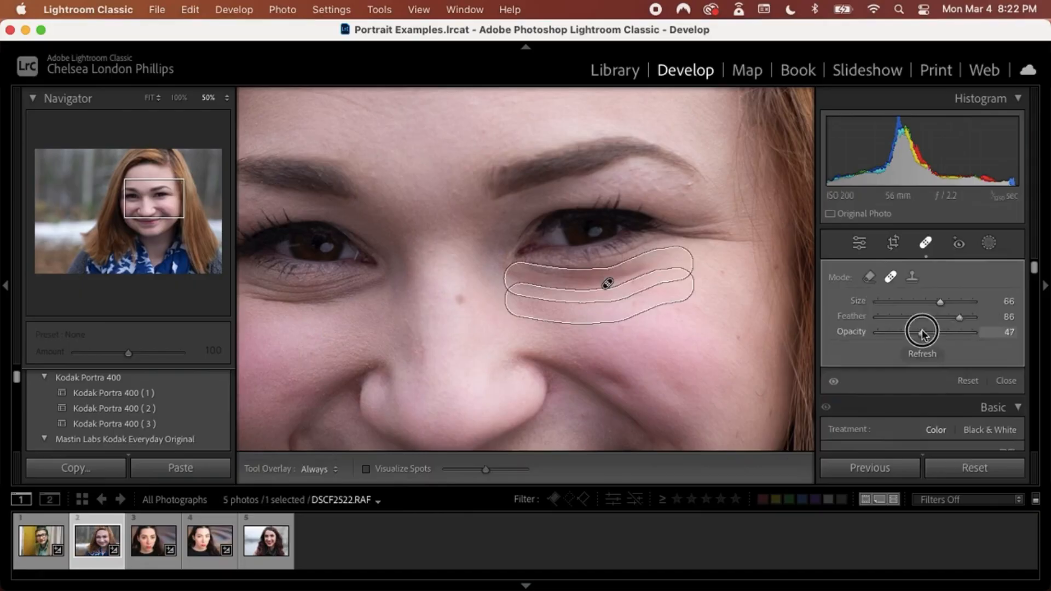
key(q)
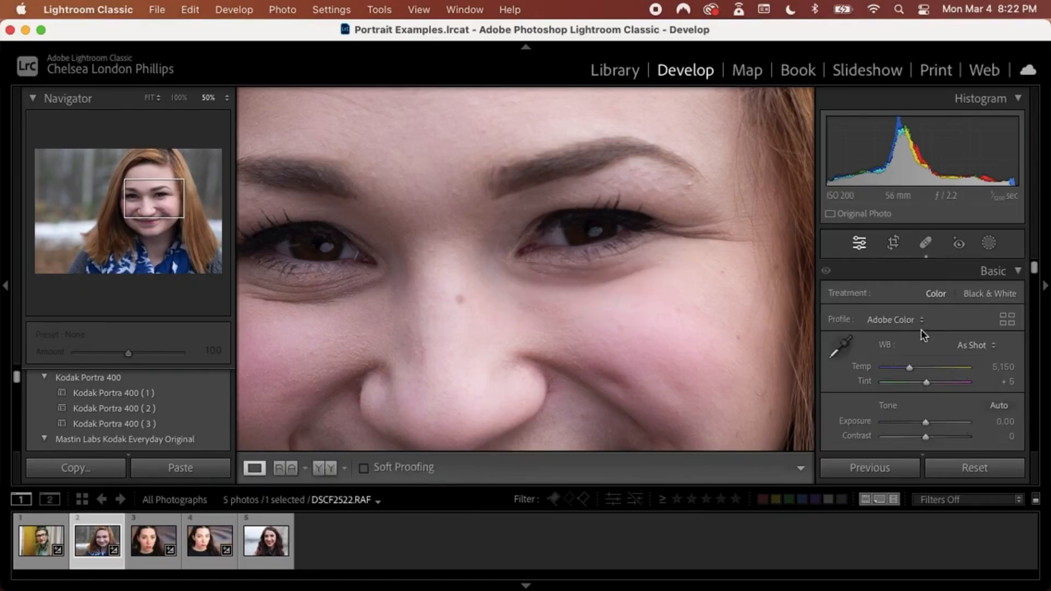
key(backslash)
key(backslash)
key(backslash)
key(backslash)
Step: Zoom in on the eyes and paint a new brush mask over both of them with a brush Size of 9.0
drag(356, 326, 475, 307)
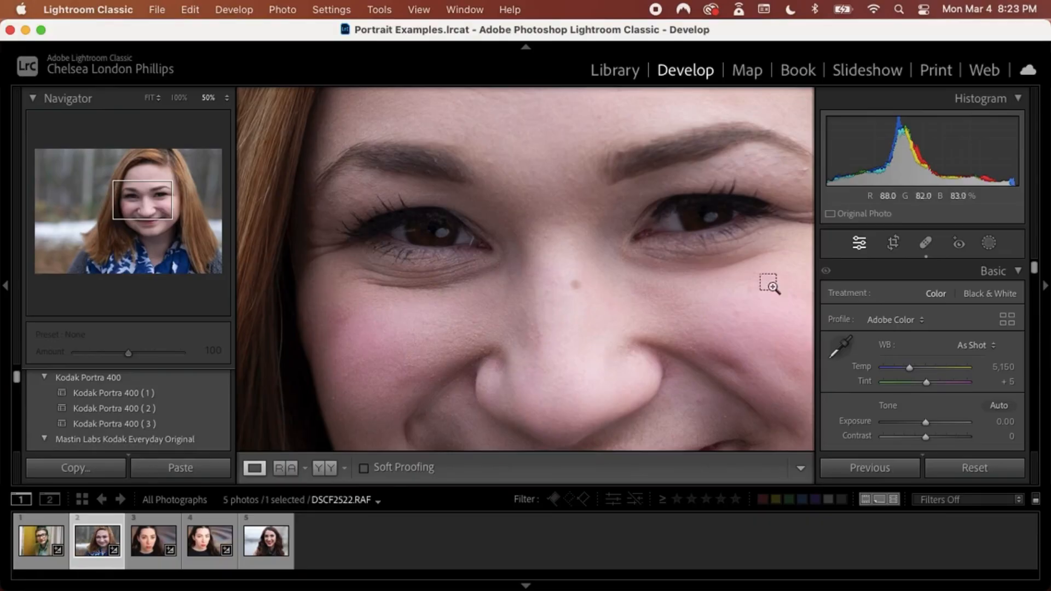
key(super+minus)
key(super+equal)
key(super+equal)
key(super+equal)
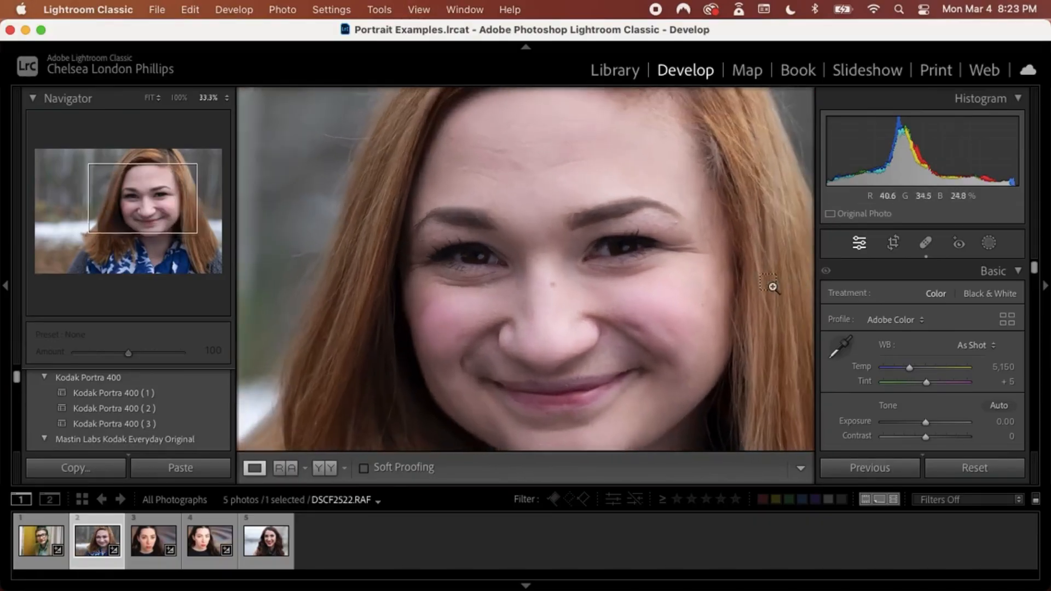
drag(772, 286, 749, 328)
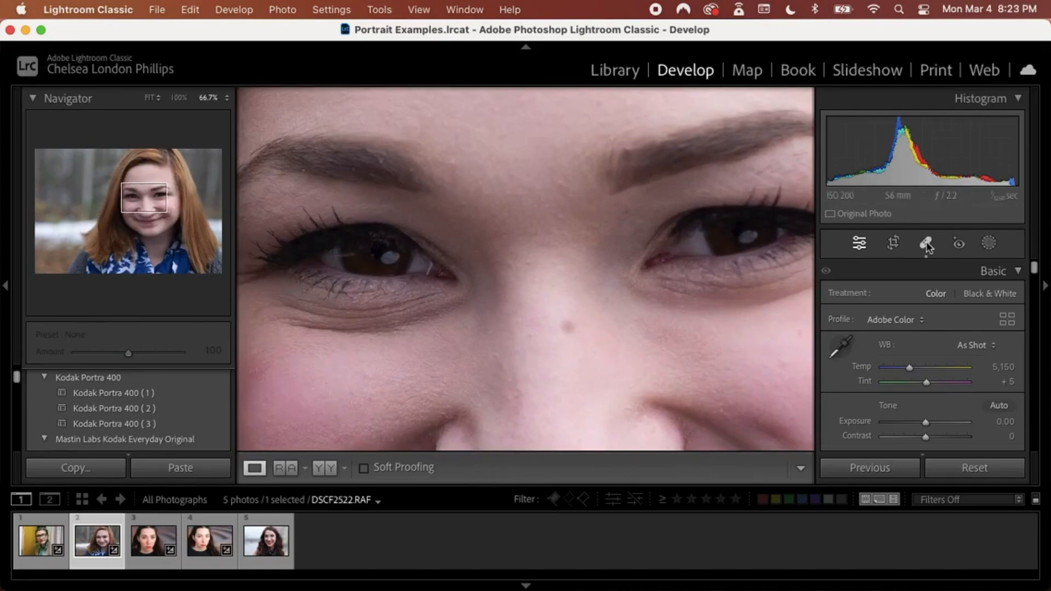
click(990, 244)
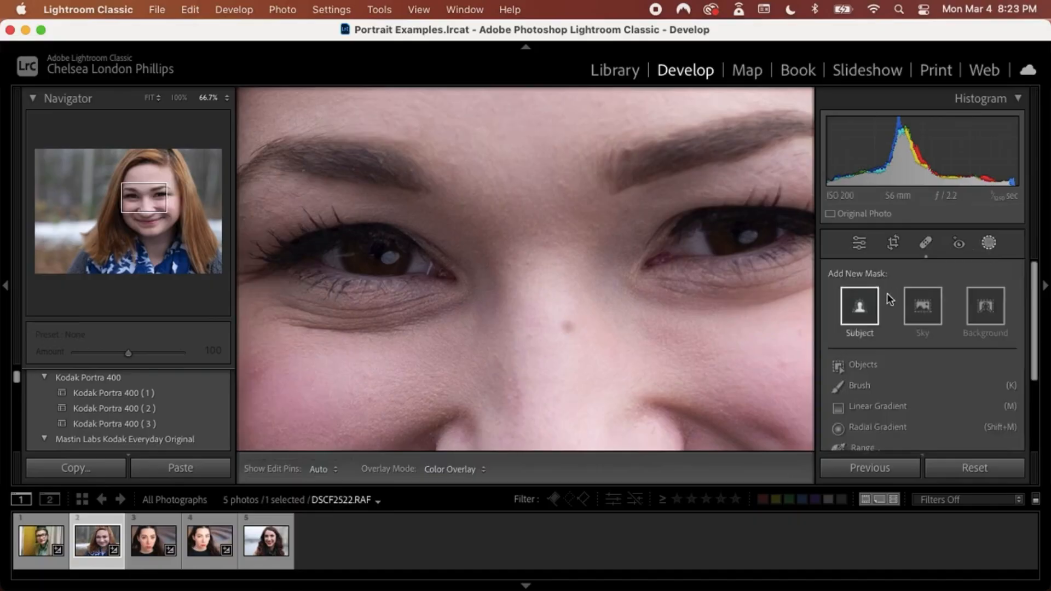
click(860, 386)
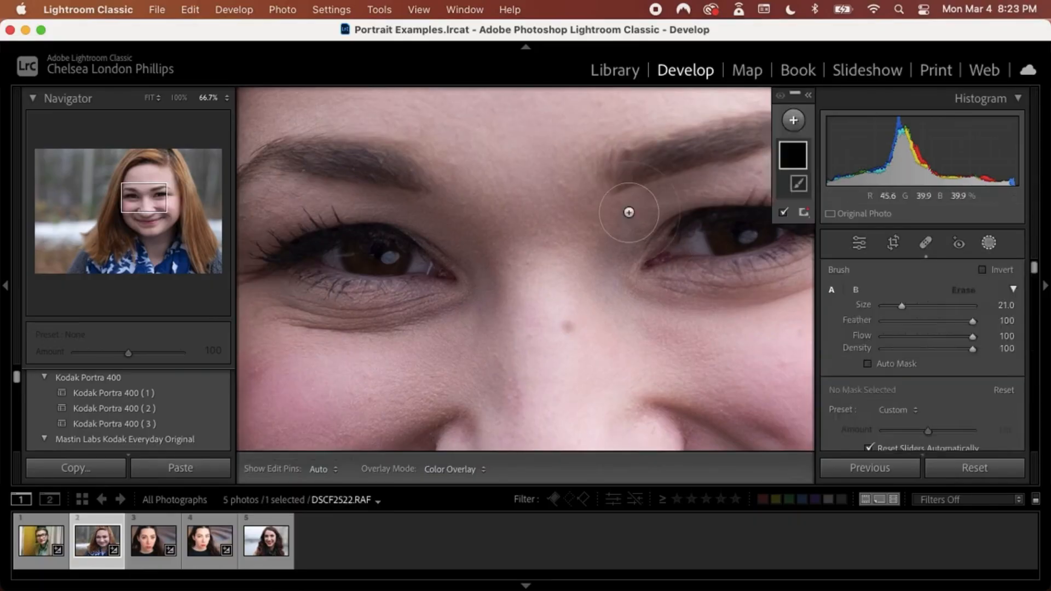
scroll(366, 255, down, 6)
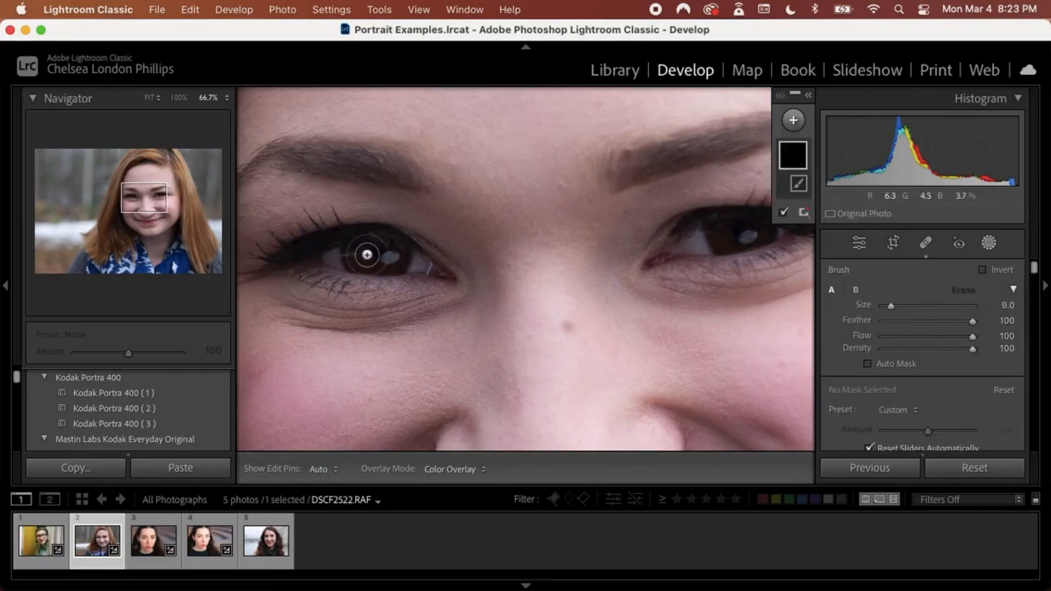
mouse_move(376, 251)
mouse_down()
mouse_move(339, 256)
mouse_move(418, 265)
mouse_up()
mouse_move(711, 249)
mouse_down()
mouse_move(695, 241)
mouse_move(777, 239)
mouse_up()
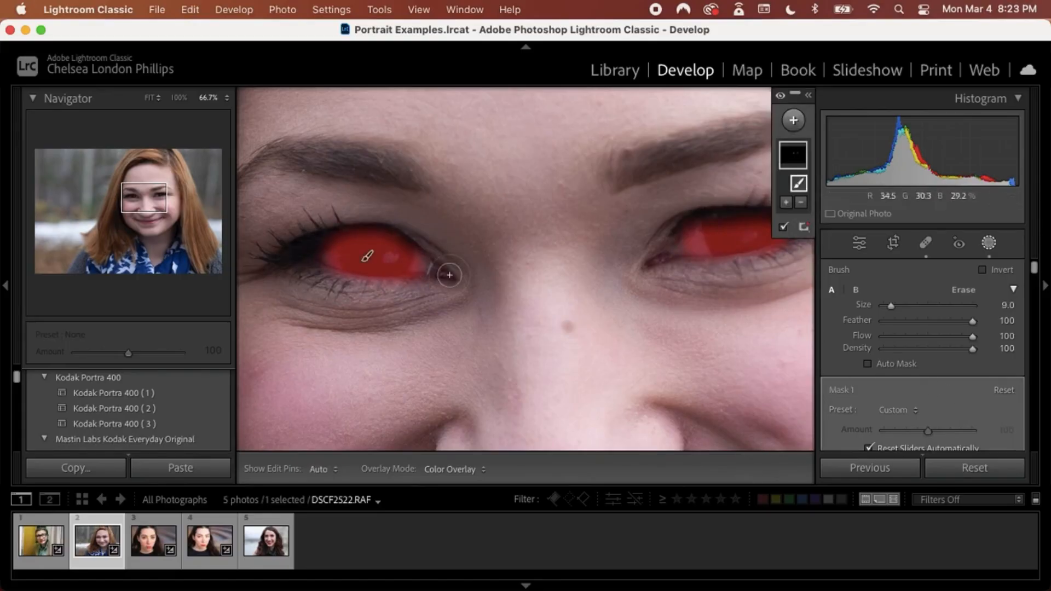
Step: Brighten the masked eyes by setting Highlights to 47, Shadows to 30 and Whites to 24
scroll(914, 338, up, 1)
scroll(912, 336, down, 6)
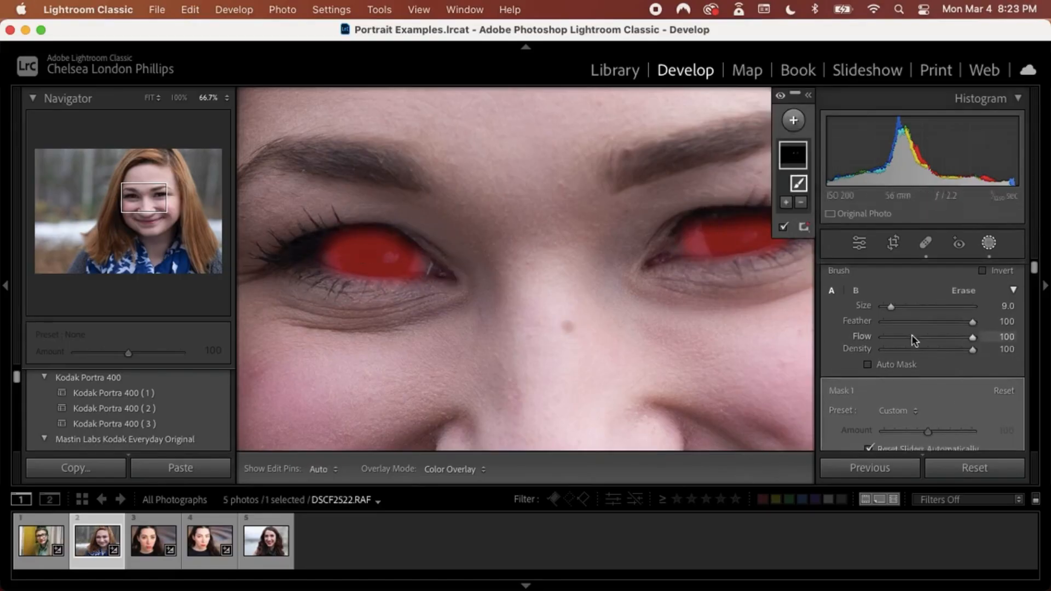
scroll(912, 335, down, 4)
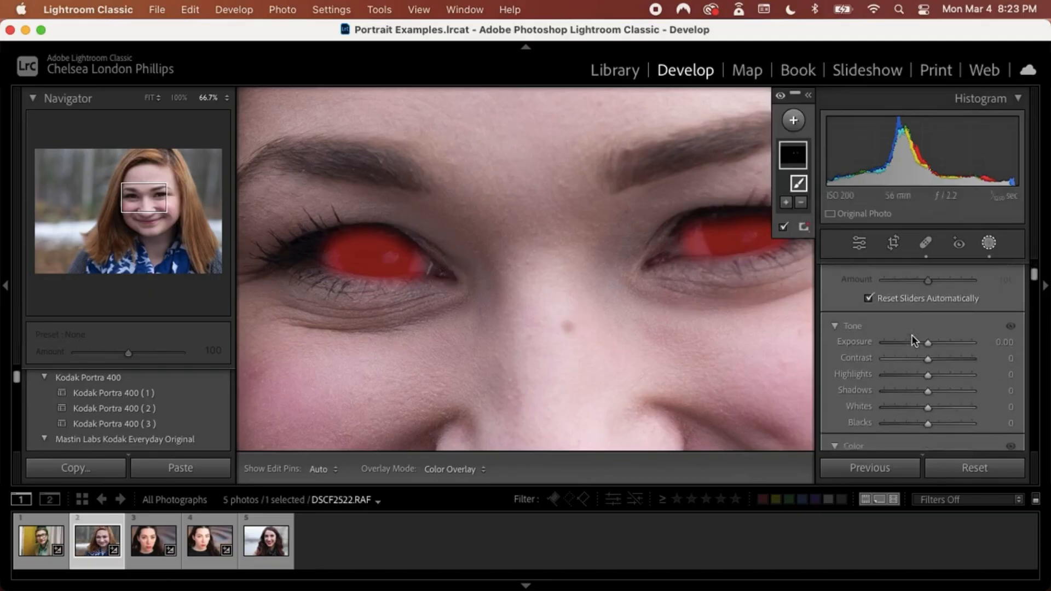
drag(930, 343, 944, 367)
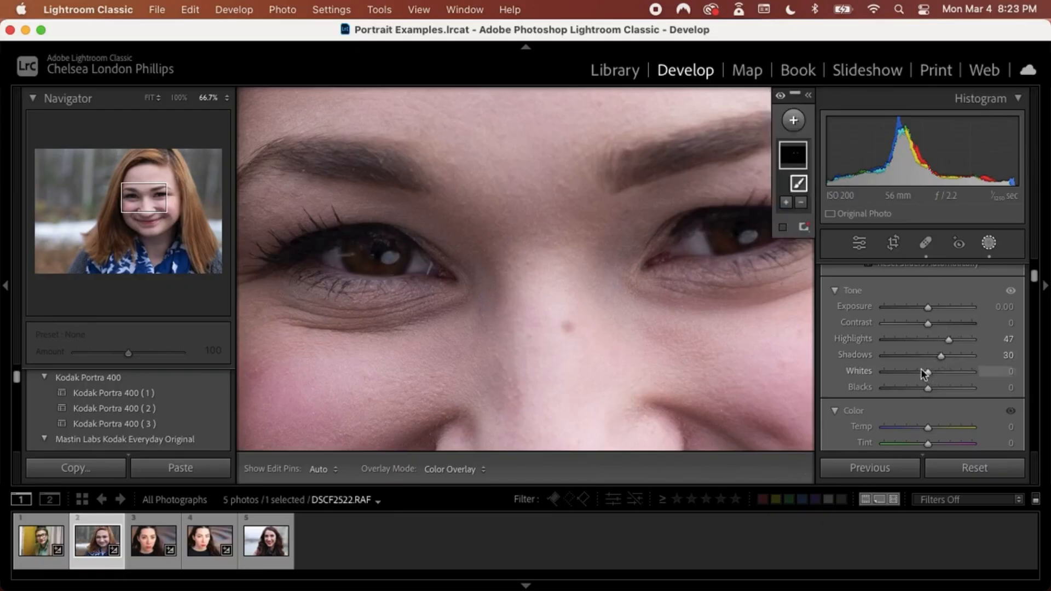
drag(929, 372, 940, 376)
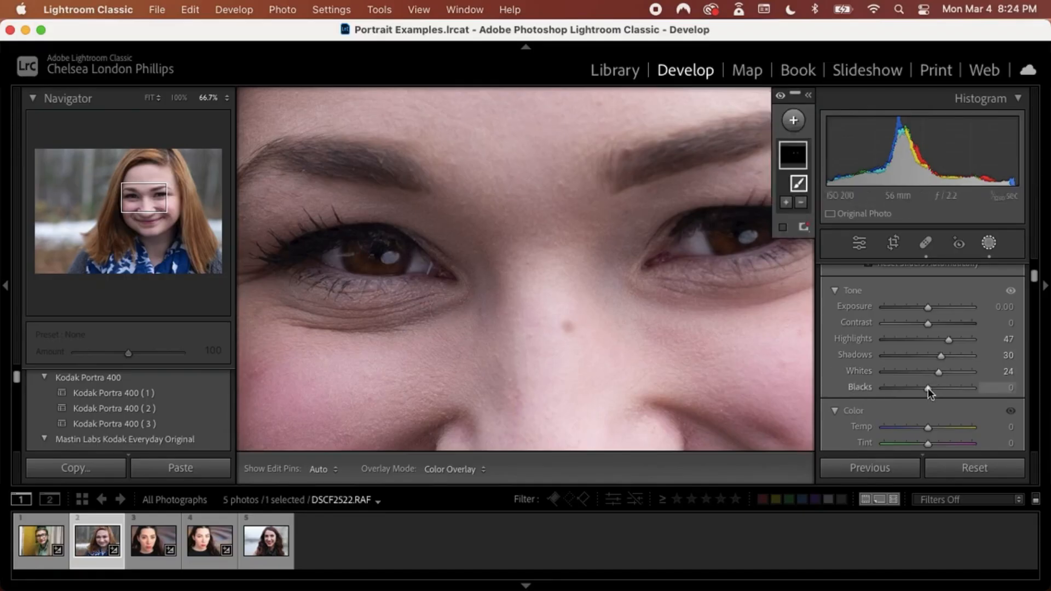
drag(928, 388, 928, 389)
Step: Set the Sharpness of the eye mask to 20
scroll(928, 389, down, 5)
scroll(929, 389, down, 10)
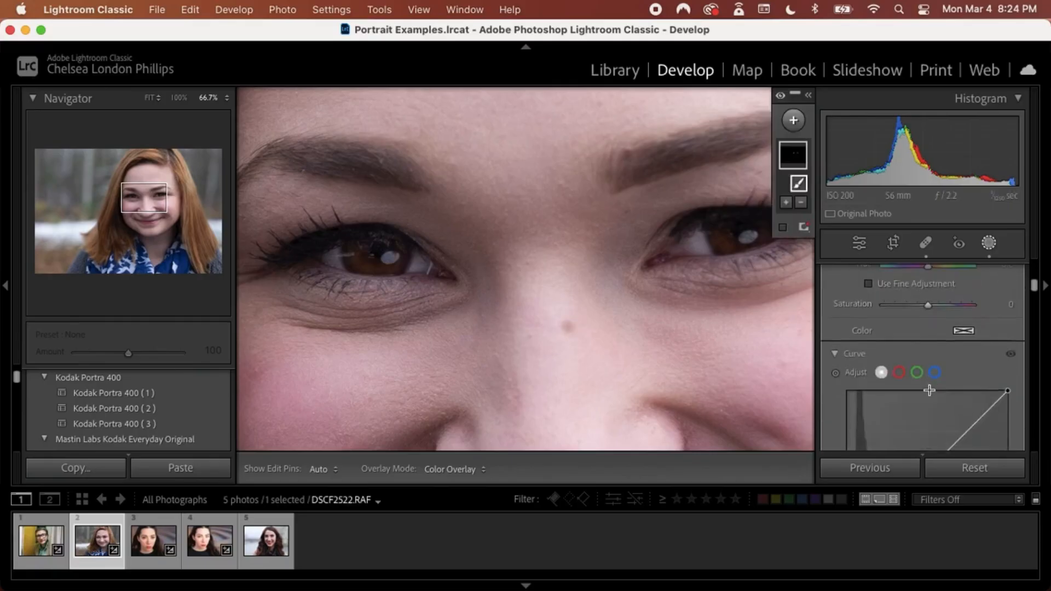
scroll(929, 389, down, 4)
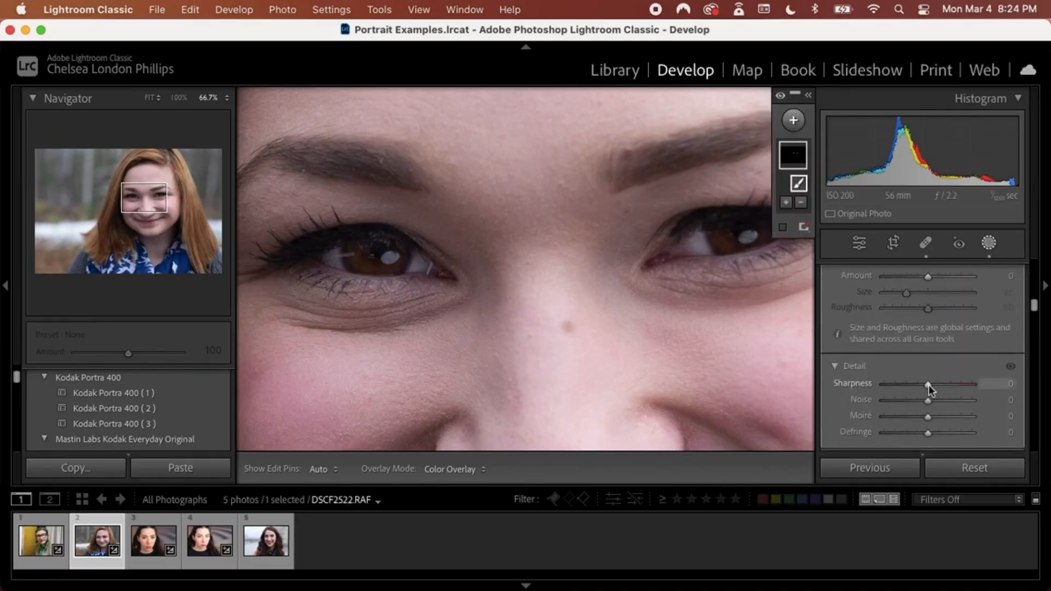
drag(929, 386, 939, 388)
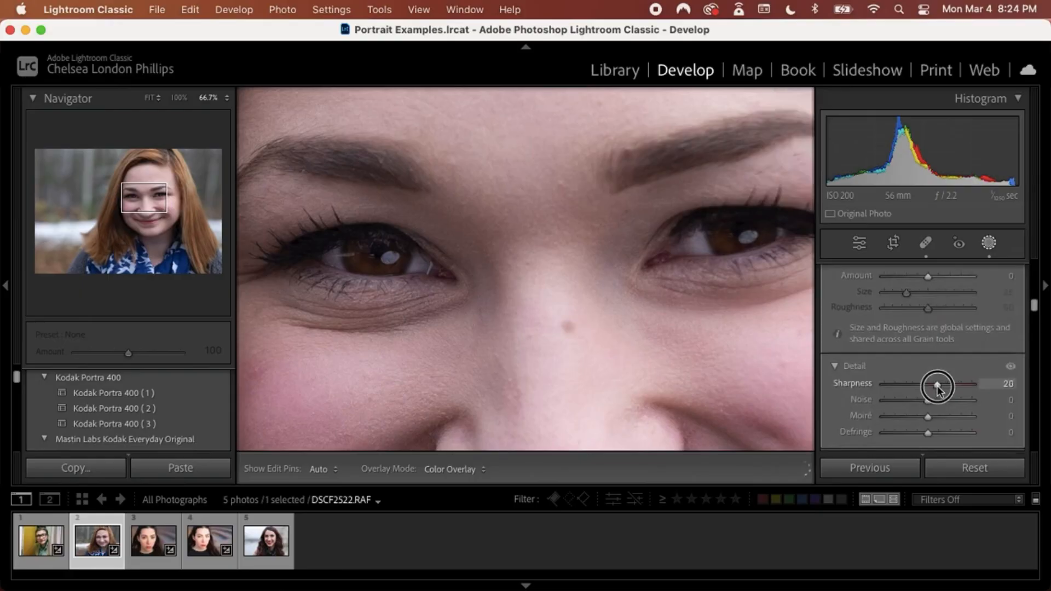
Step: Fit the whole portrait in the view and compare the retouched version with the original several times
click(149, 98)
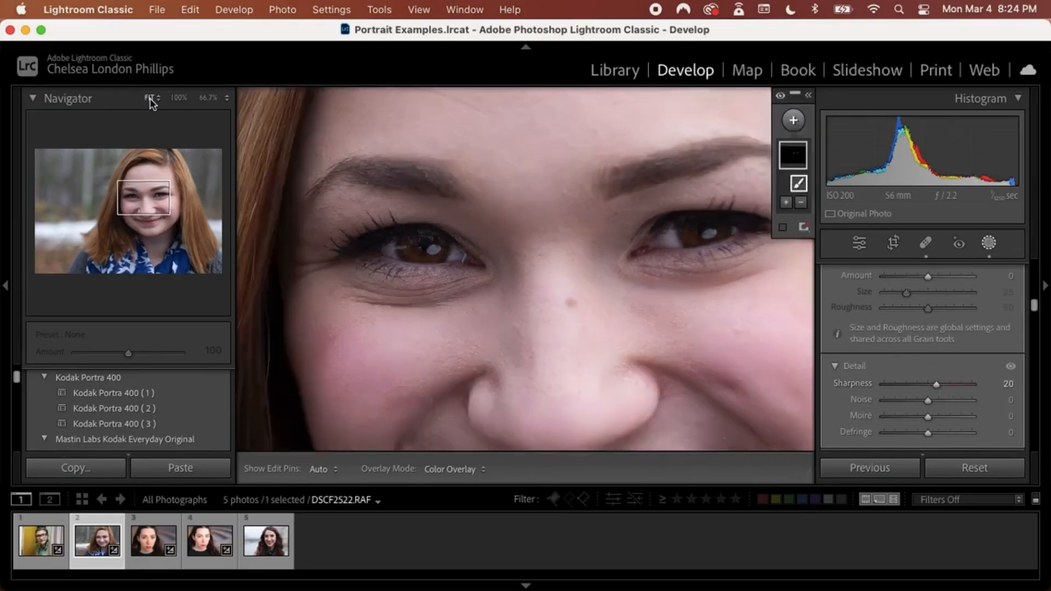
key(backslash)
key(backslash)
key(backslash)
key(backslash)
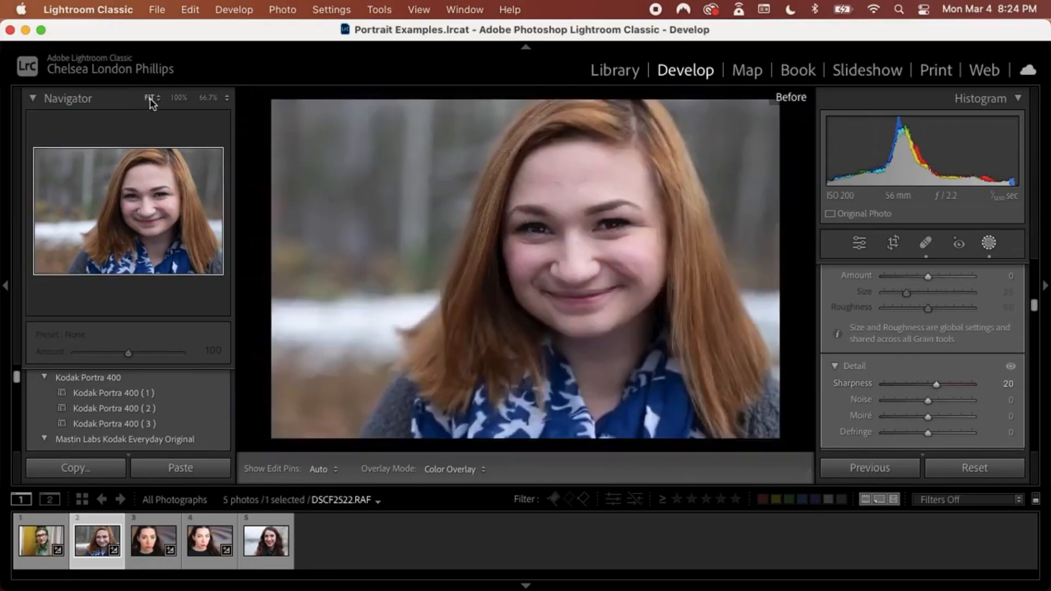
key(backslash)
key(backslash)
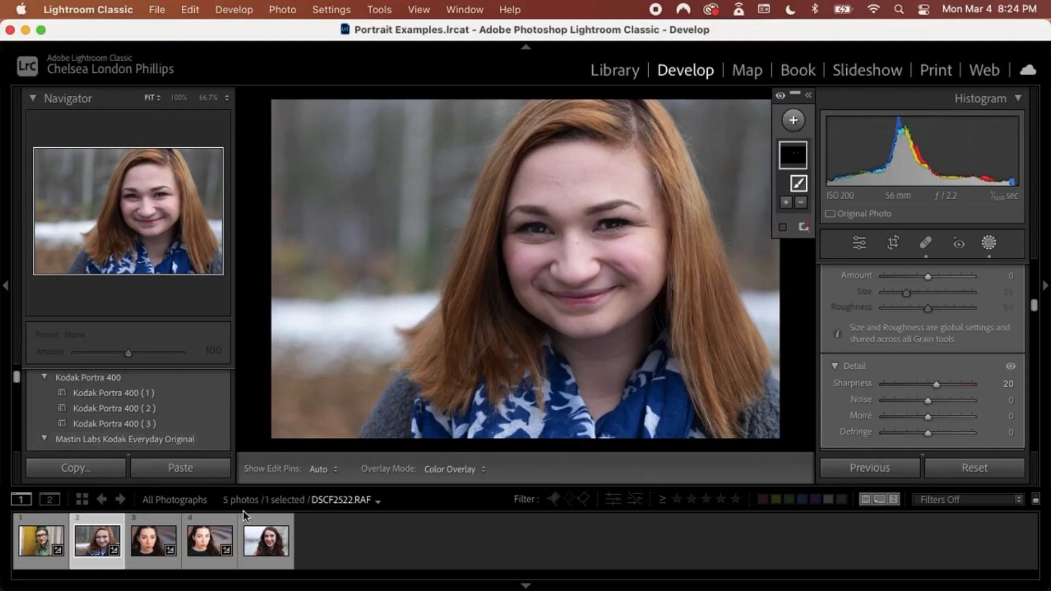
Step: Select the fifth portrait for basic editing and set its white balance Temp to 5,631
click(264, 548)
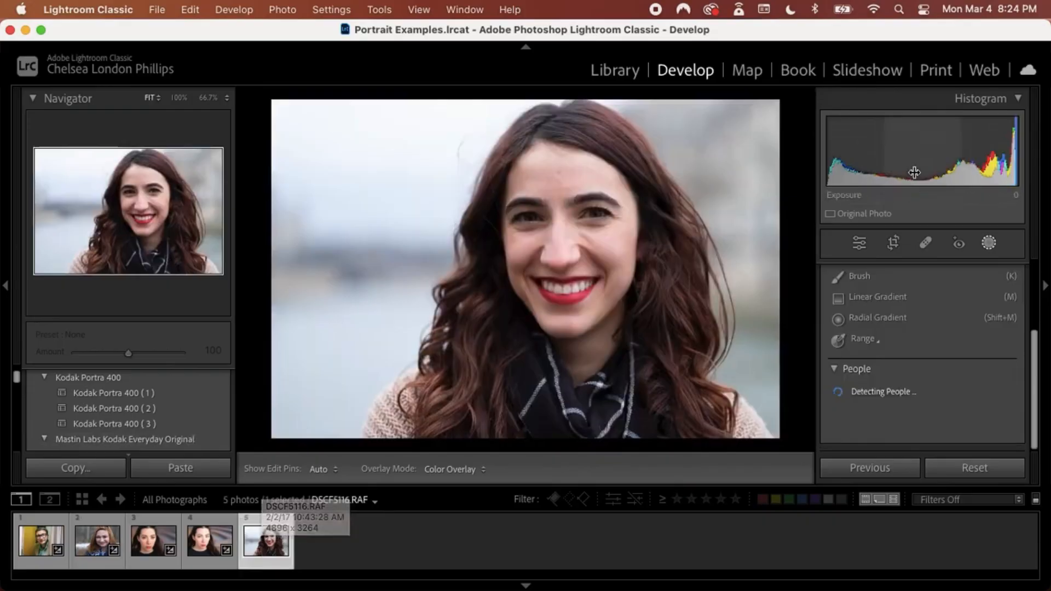
click(860, 244)
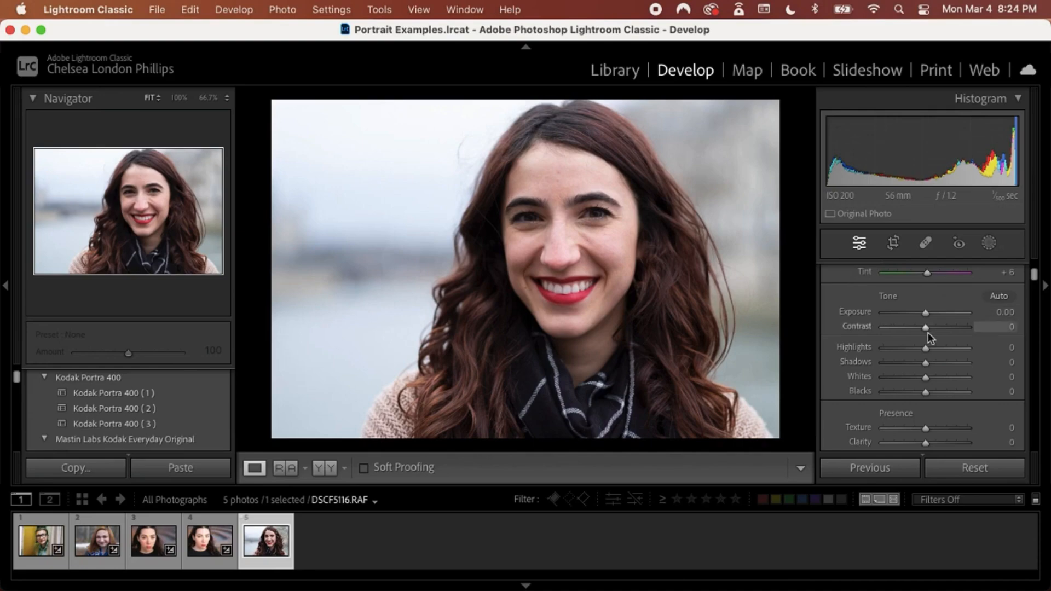
scroll(927, 314, up, 4)
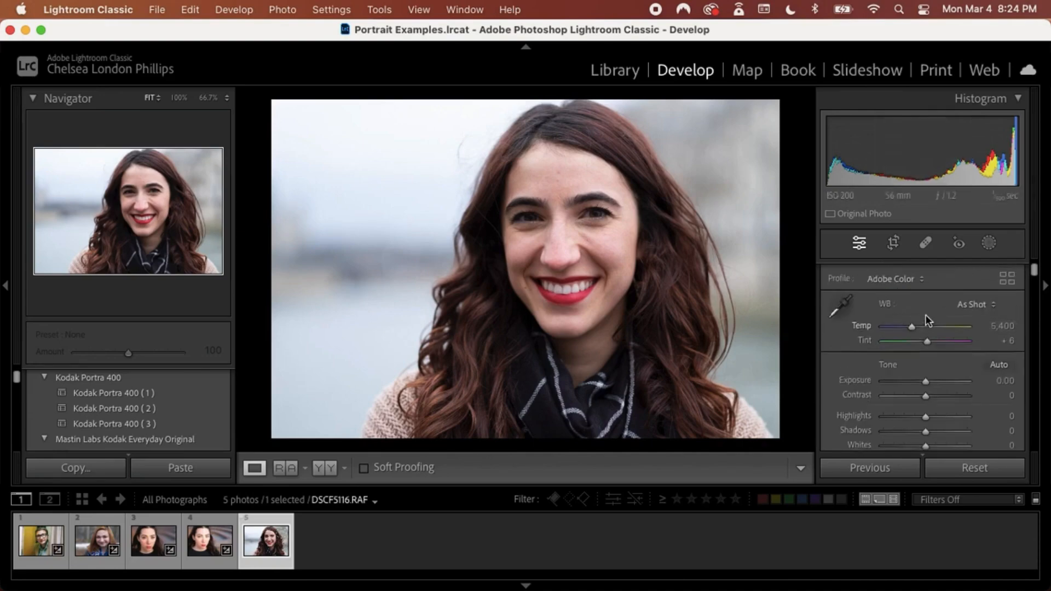
drag(912, 328, 914, 328)
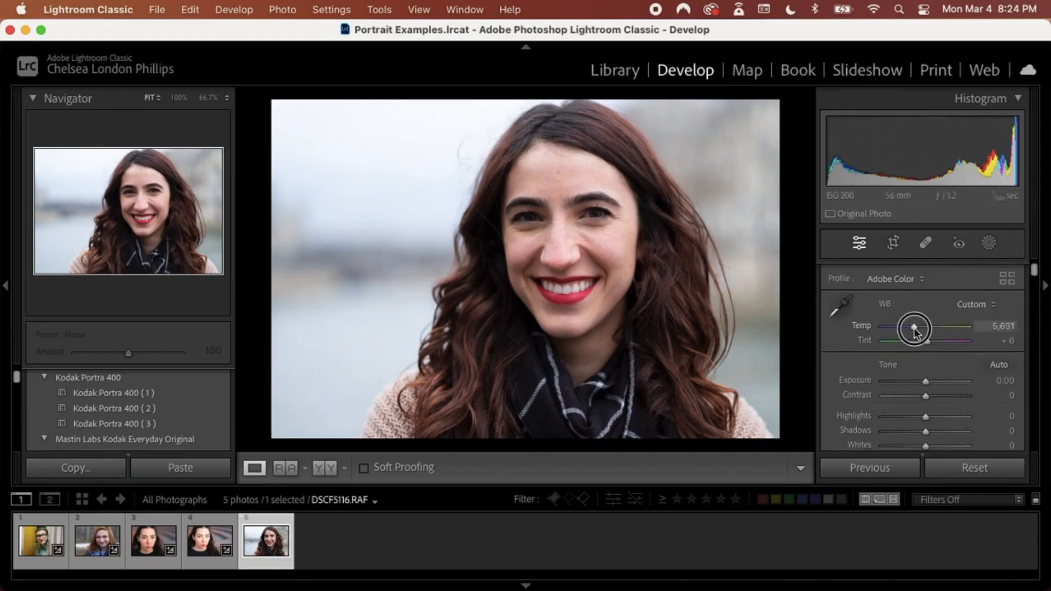
Step: Set the Texture of the fifth portrait to +2
scroll(903, 387, down, 4)
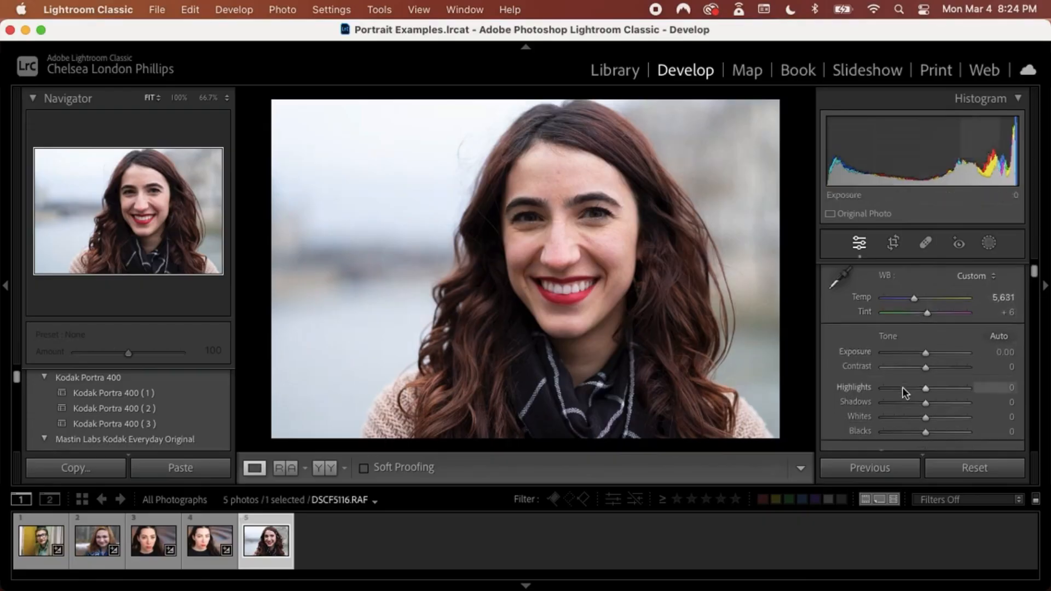
scroll(902, 387, down, 5)
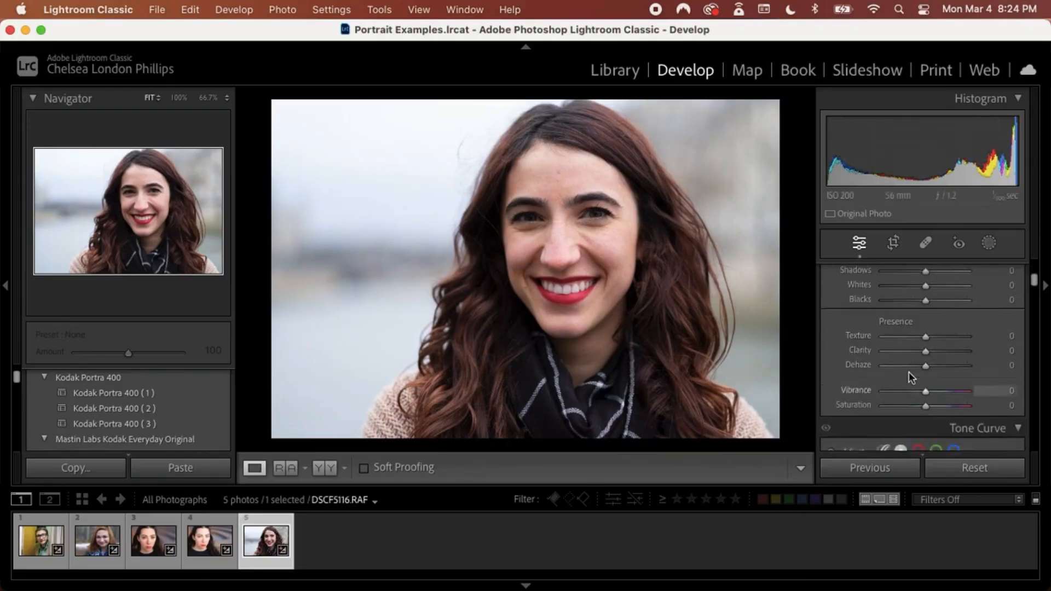
drag(926, 325, 928, 325)
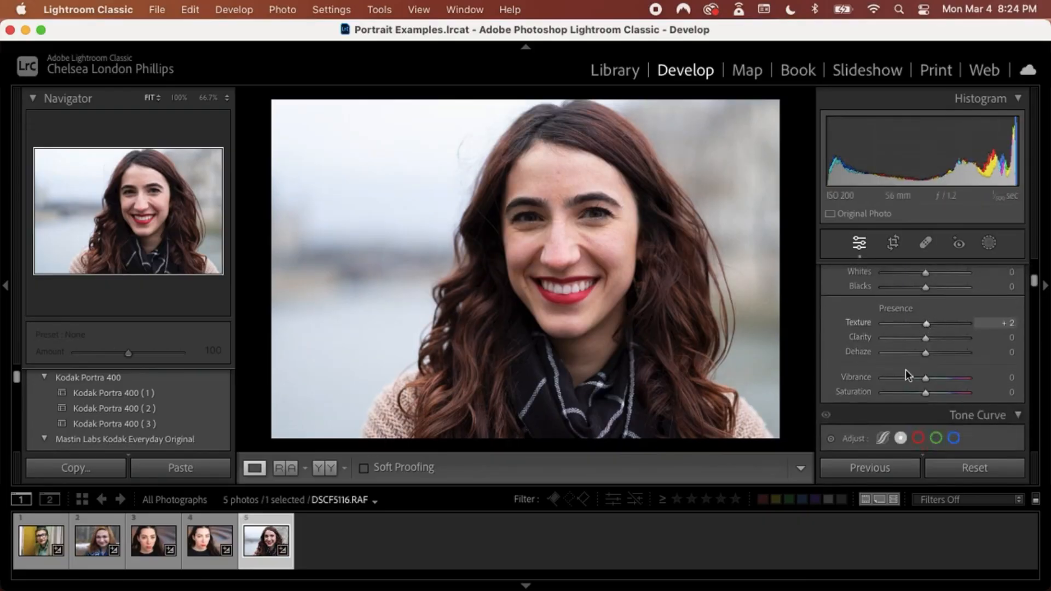
Step: Add shadow, midtone and highlight points to the tone curve and shift the shadow point slightly below the diagonal for mild contrast
scroll(906, 370, down, 2)
scroll(906, 370, down, 6)
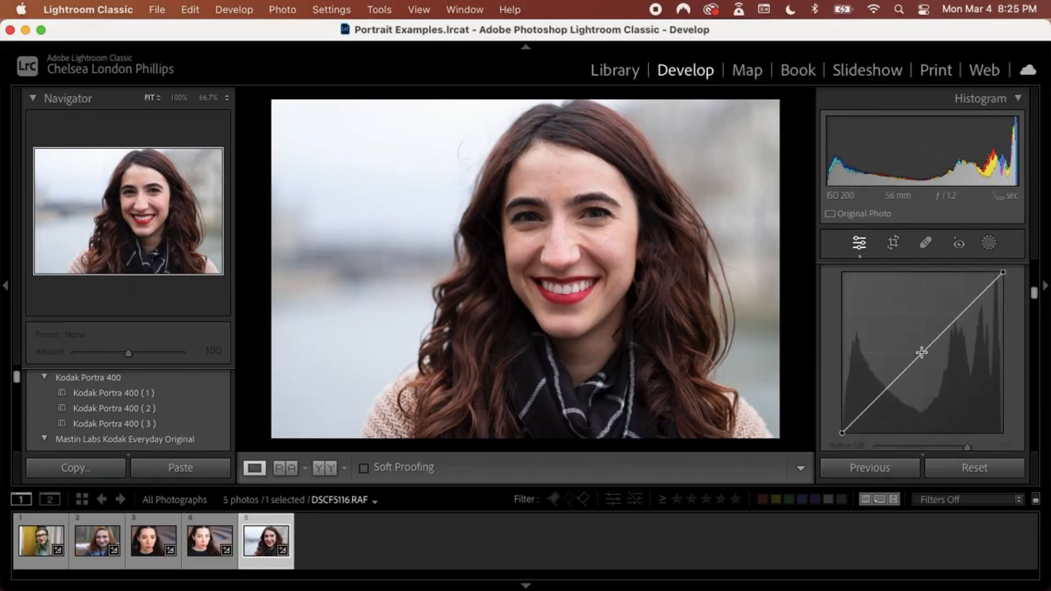
click(922, 354)
drag(883, 393, 882, 391)
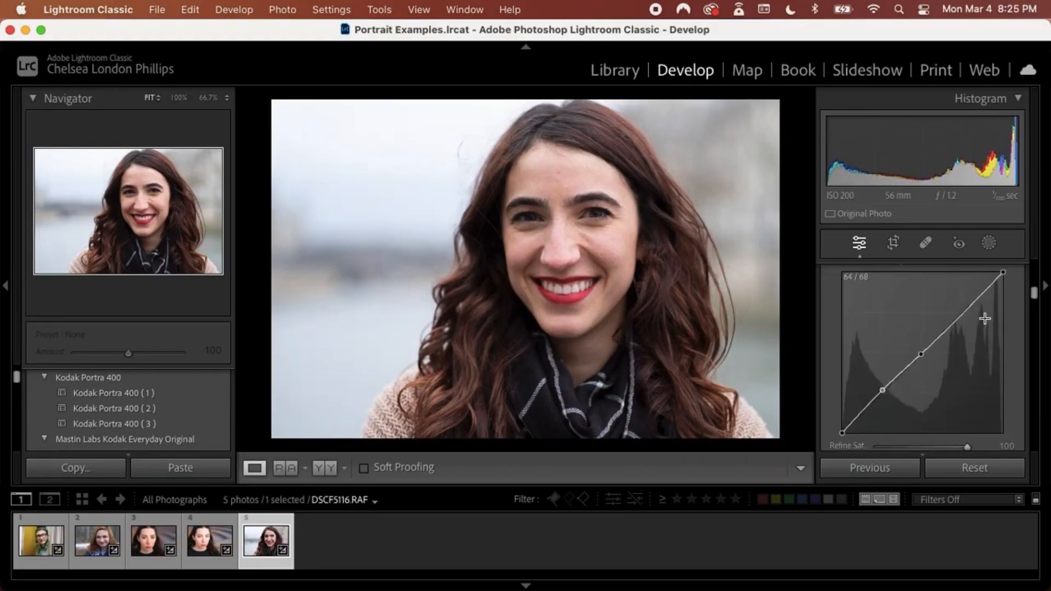
drag(968, 312, 967, 313)
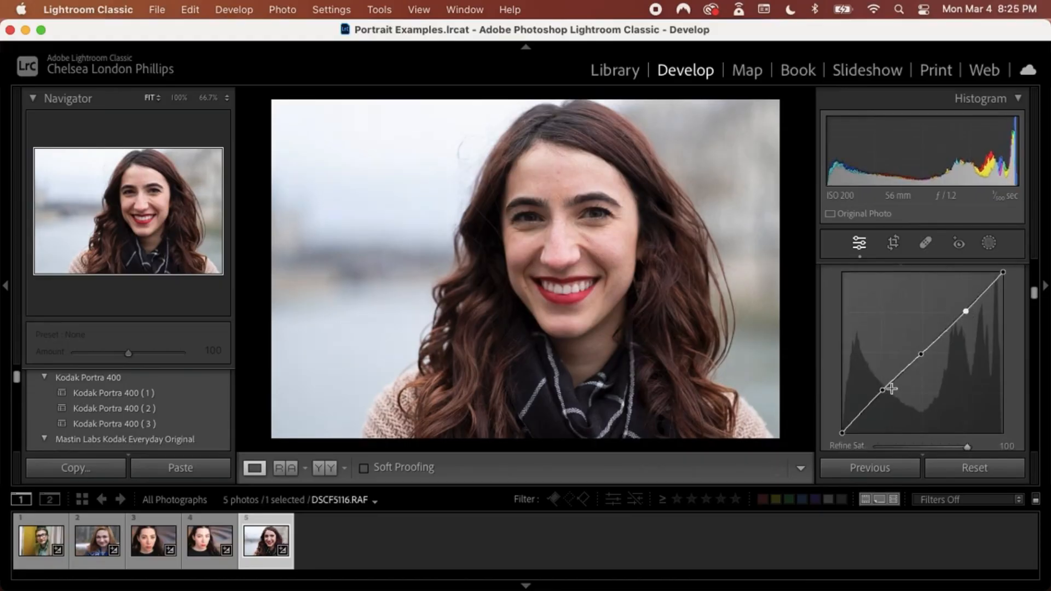
drag(883, 389, 885, 392)
Step: Brighten the skin and eyes by targeted Luminance adjustment to Red +9, Orange +22, Yellow +2 and Magenta +29, and compare with the original
scroll(885, 391, down, 10)
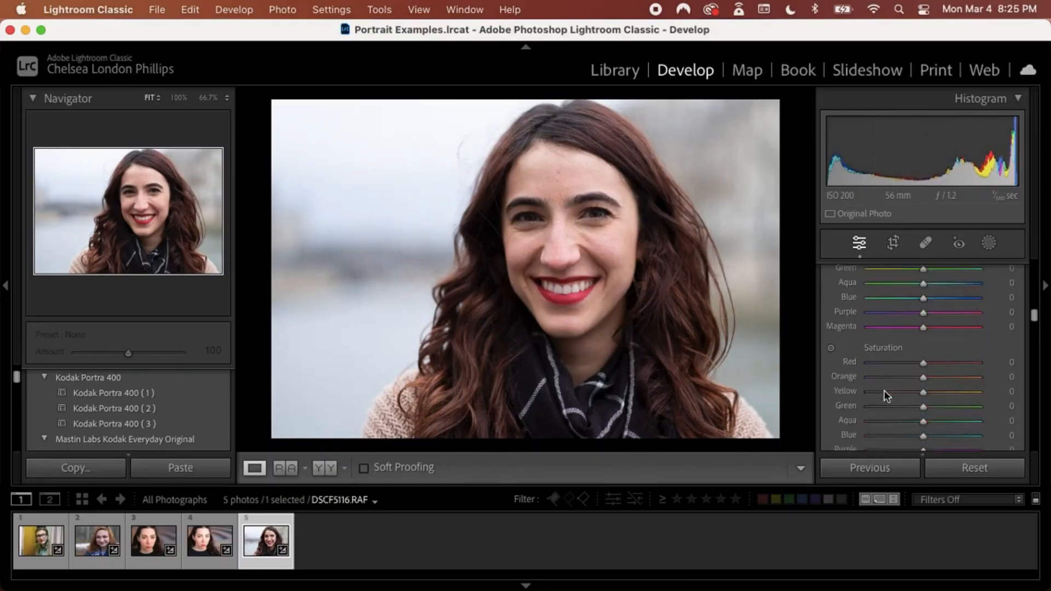
scroll(885, 389, down, 5)
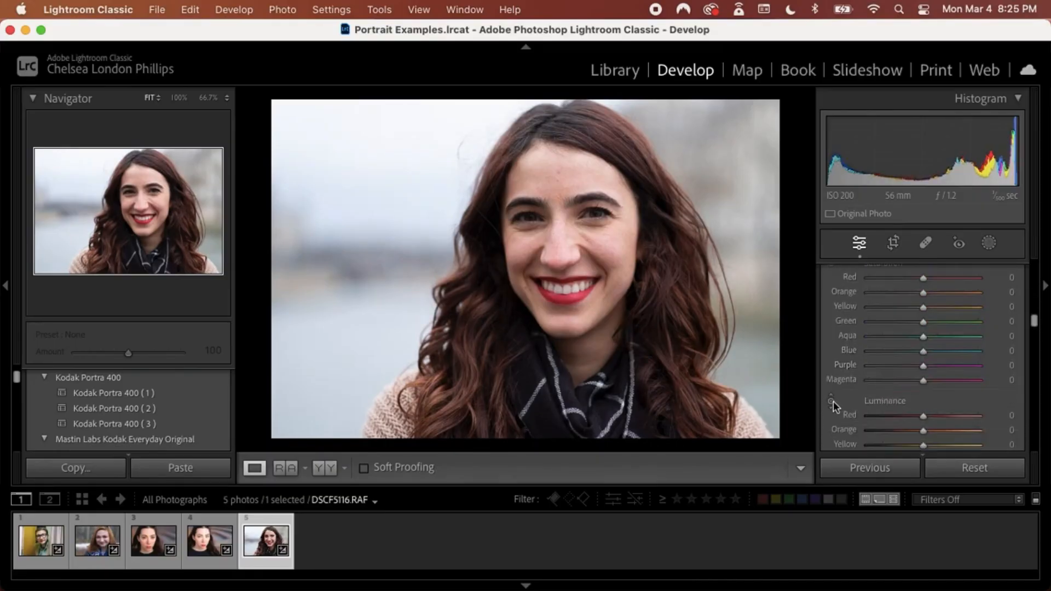
click(832, 403)
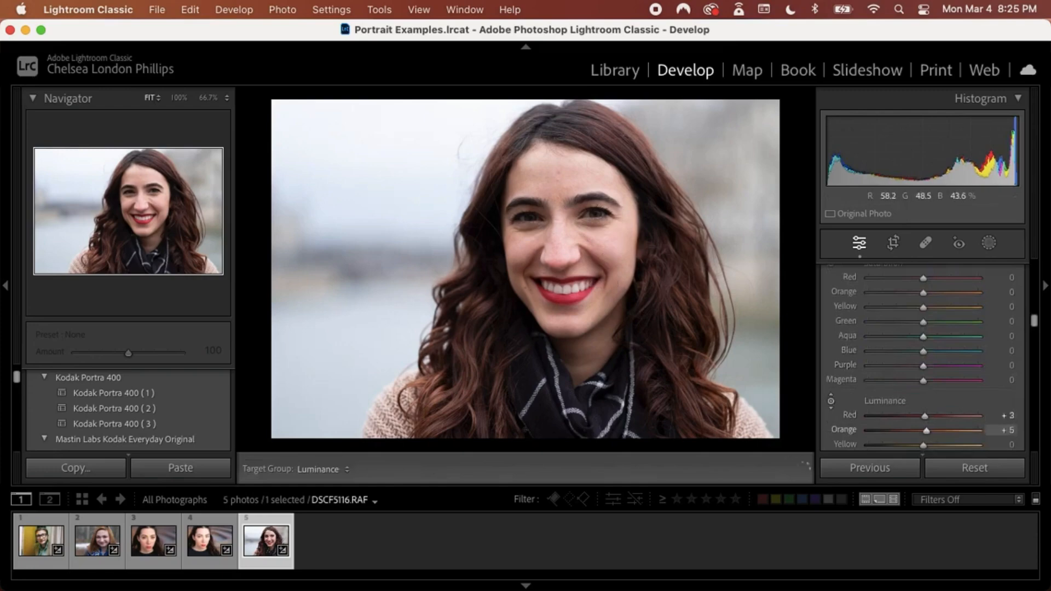
drag(619, 294, 619, 291)
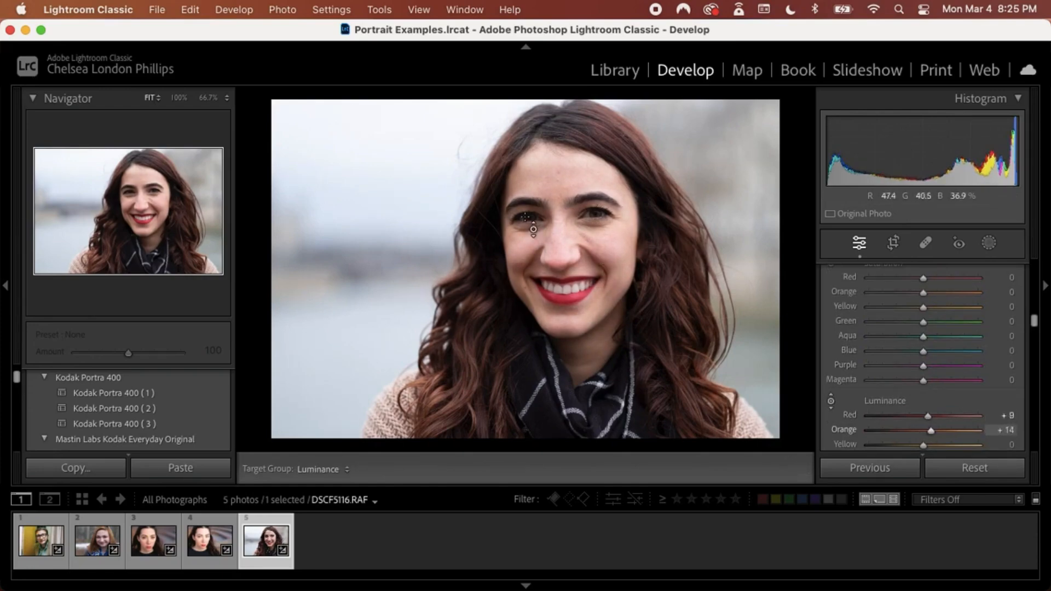
scroll(902, 398, down, 2)
scroll(901, 399, down, 2)
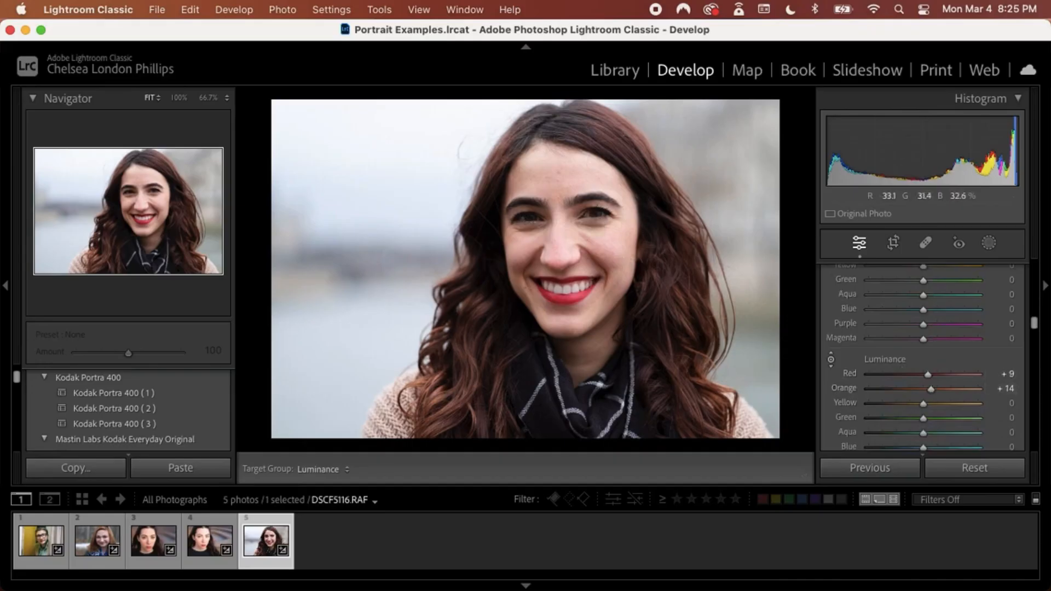
drag(603, 214, 603, 211)
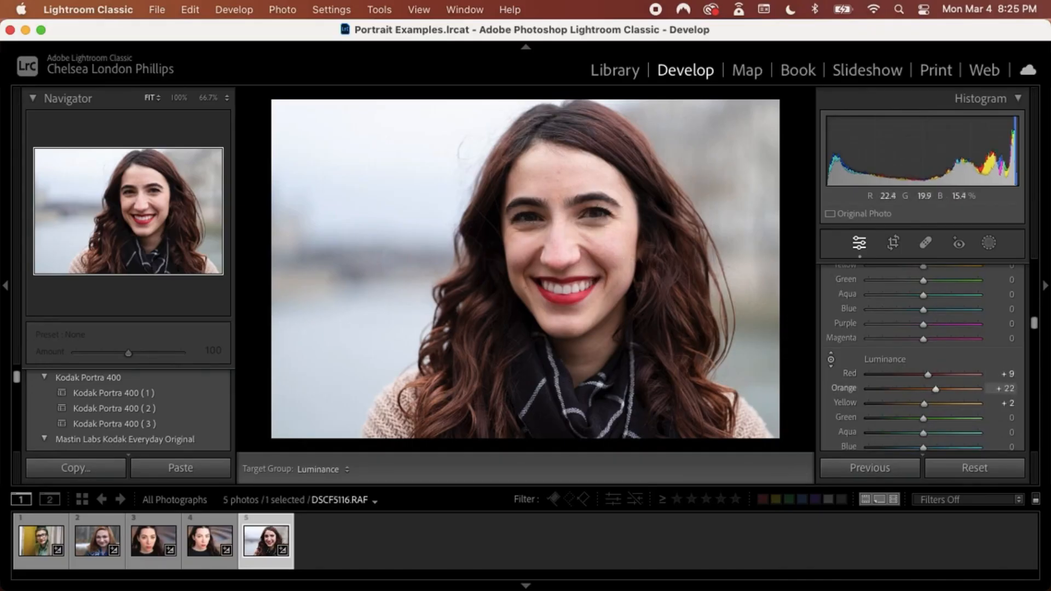
key(backslash)
key(backslash)
Step: Darken the red lips by targeted Luminance adjustment to Red -14 and Orange +19
scroll(963, 419, down, 3)
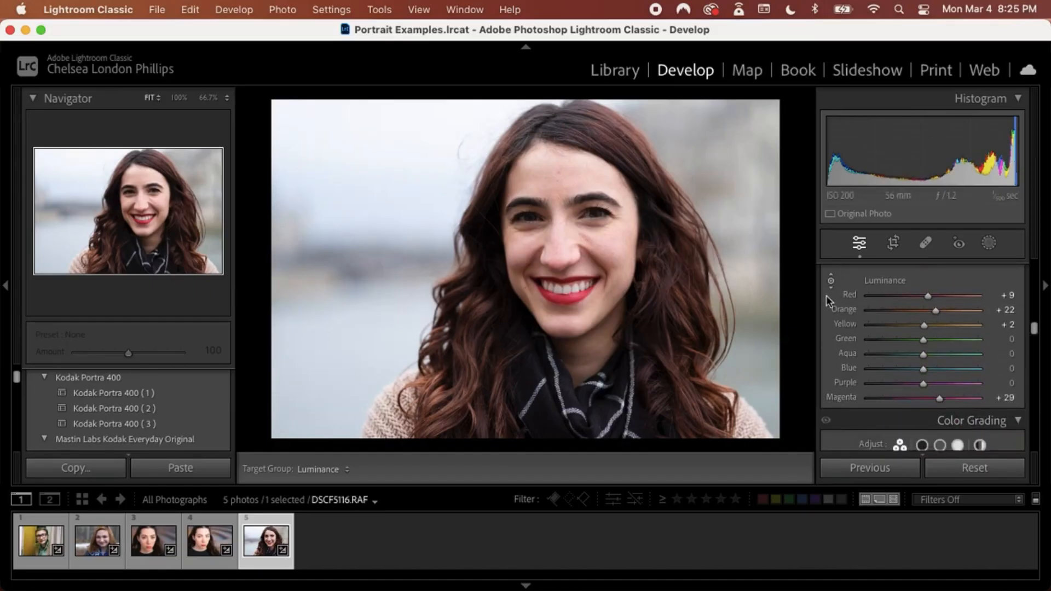
drag(582, 311, 583, 335)
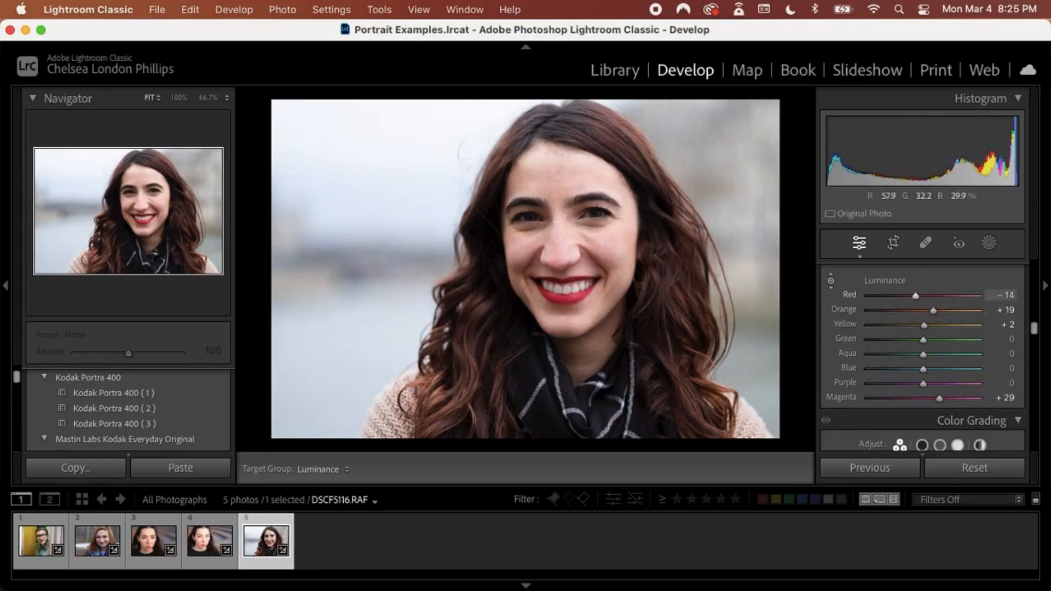
Step: Refine the tone curve by moving the shadow point to 72/68 and the highlight point to about 188/194
scroll(941, 345, up, 4)
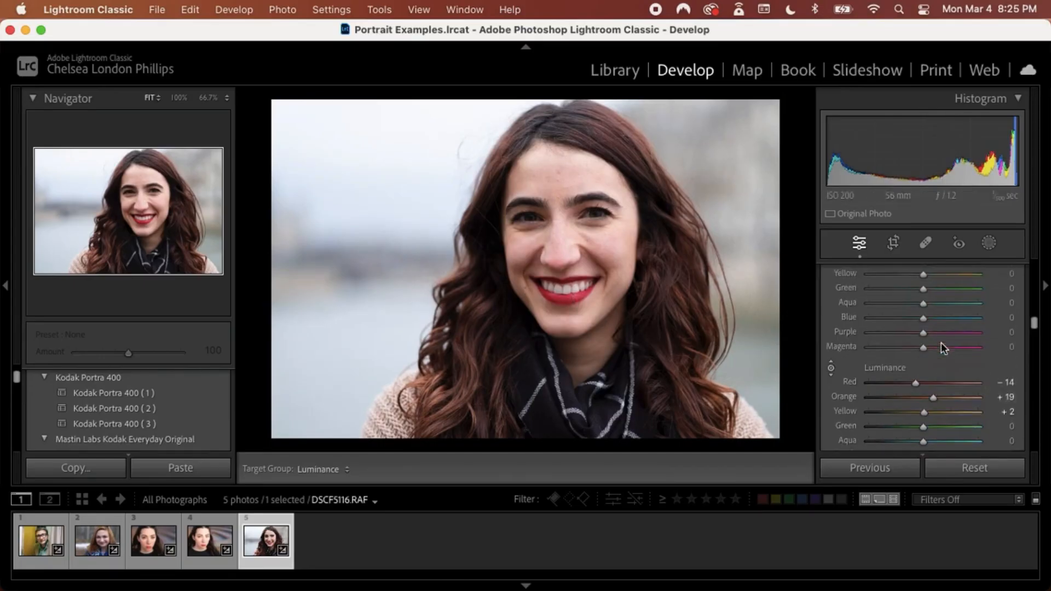
scroll(941, 343, up, 3)
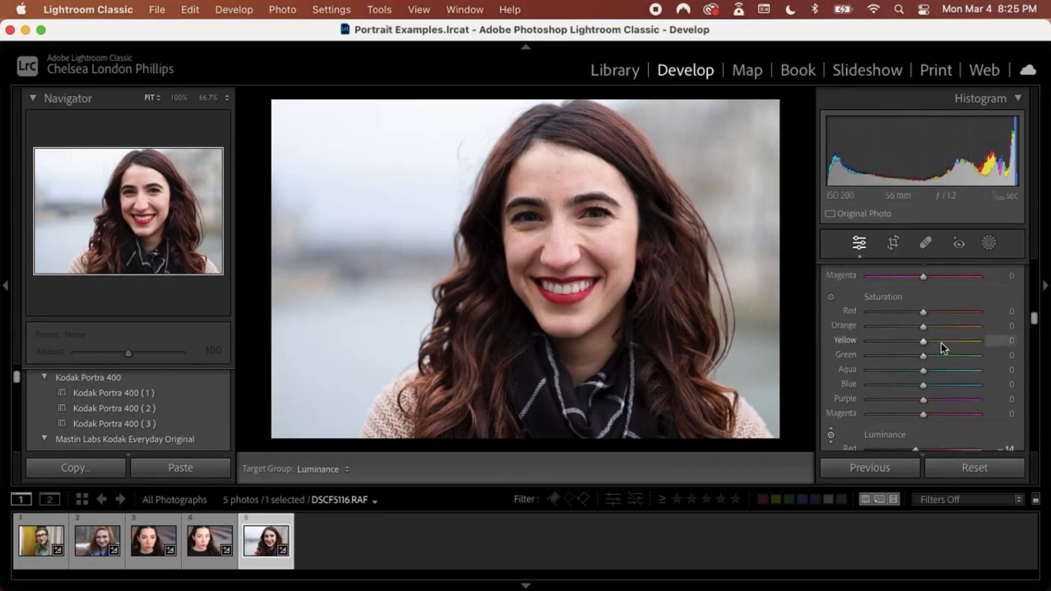
scroll(942, 343, up, 8)
scroll(941, 343, up, 2)
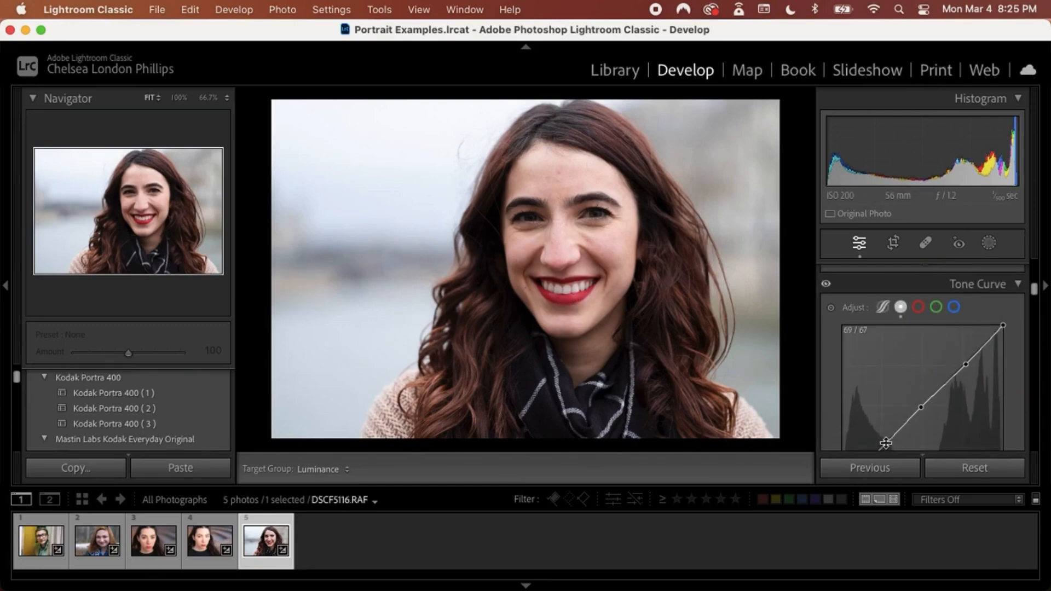
click(888, 444)
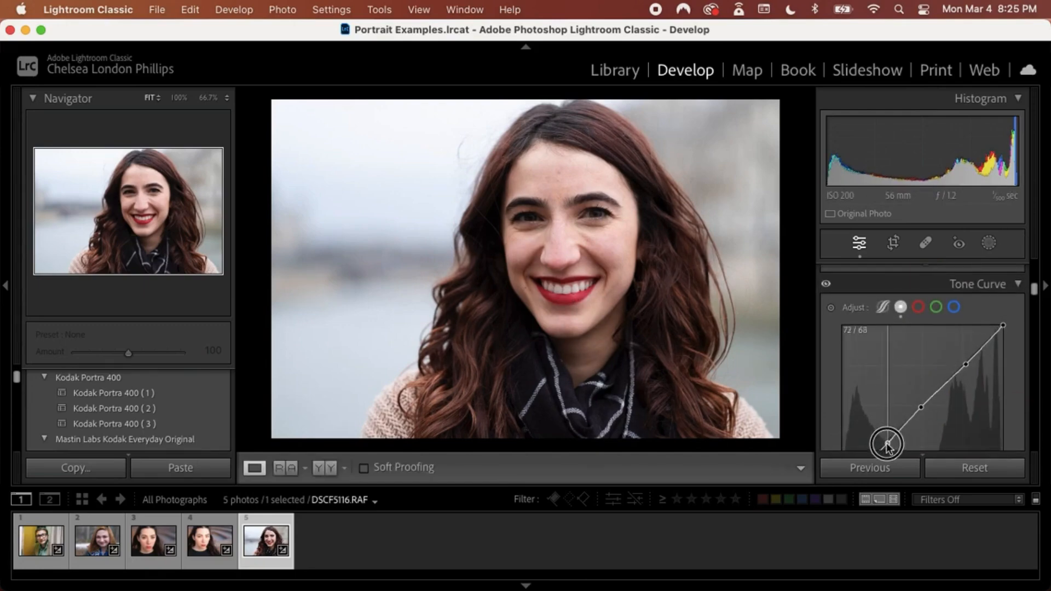
click(963, 364)
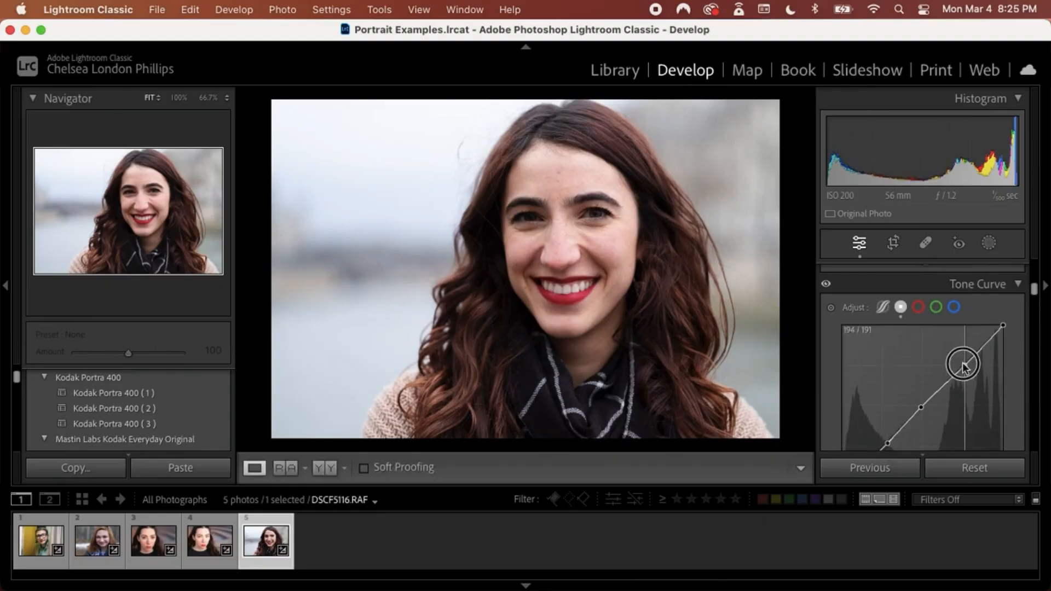
drag(961, 363, 962, 364)
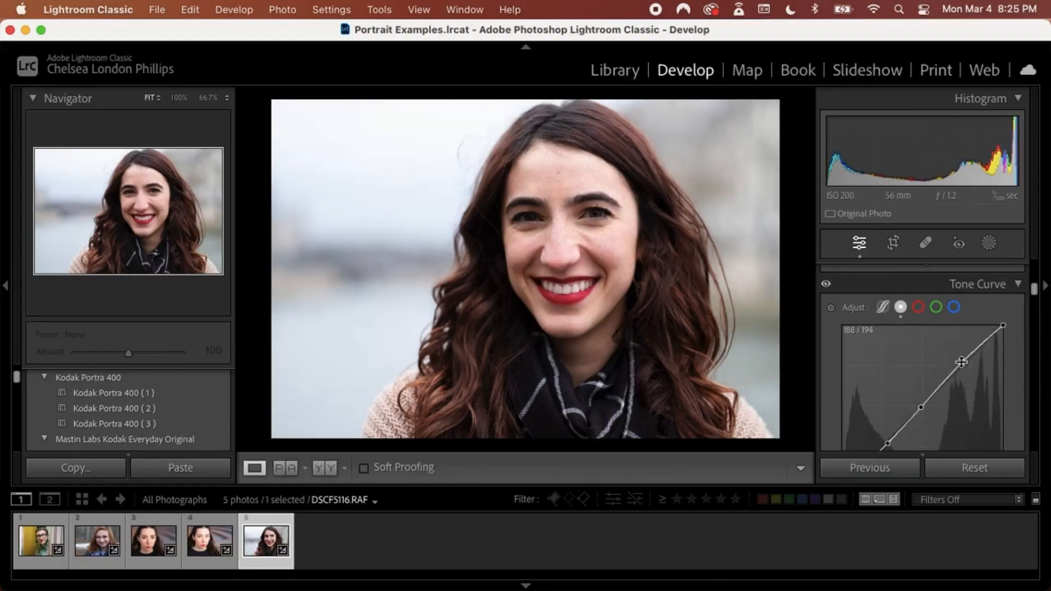
Step: Set the Exposure to +0.15 and compare the edited portrait with the original
scroll(962, 365, up, 5)
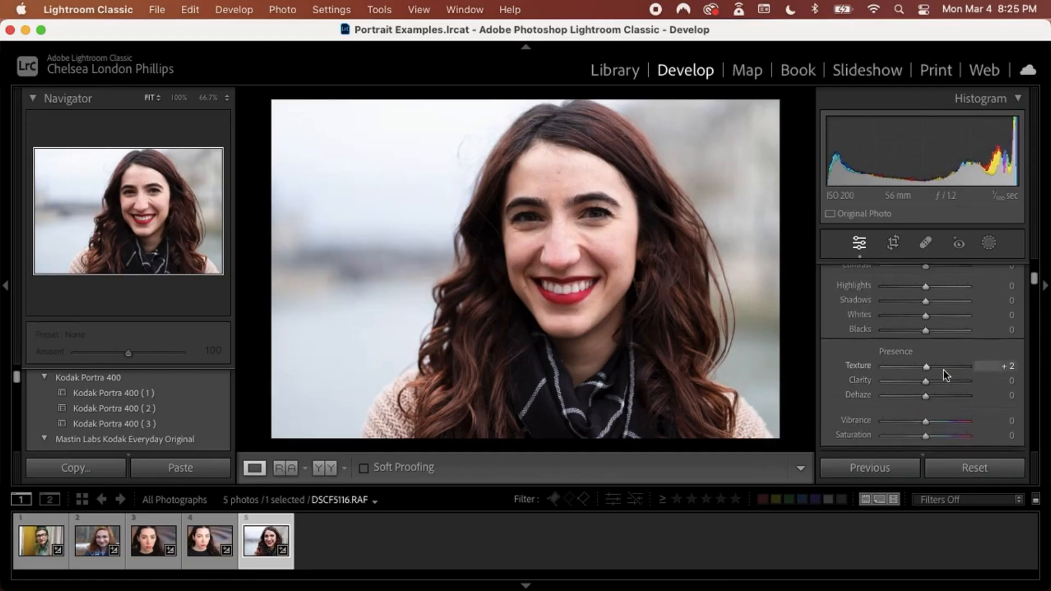
scroll(937, 368, up, 2)
scroll(937, 368, up, 2)
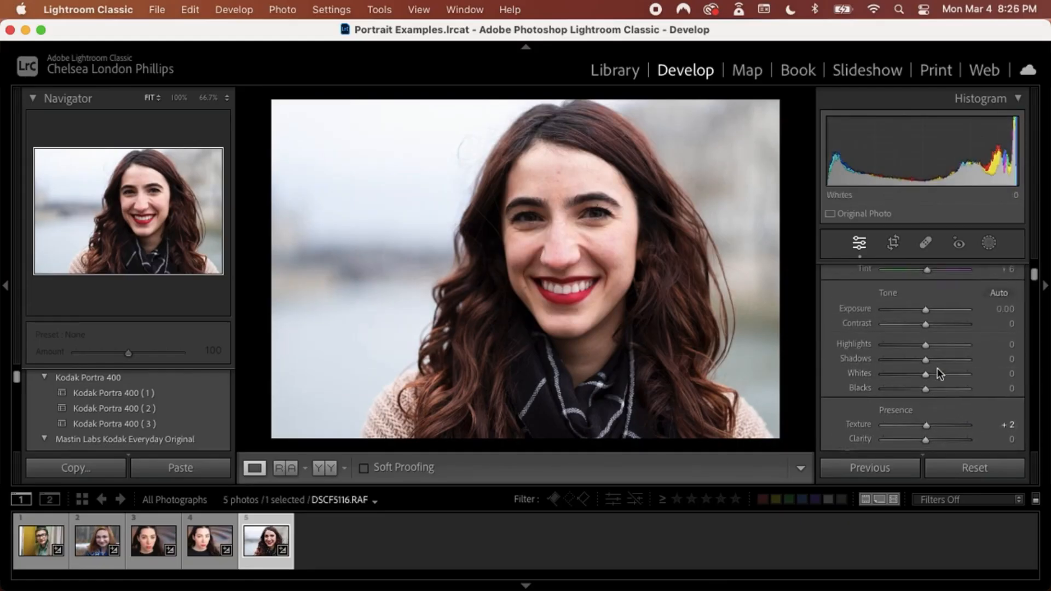
click(926, 327)
drag(925, 327, 927, 327)
key(backslash)
key(backslash)
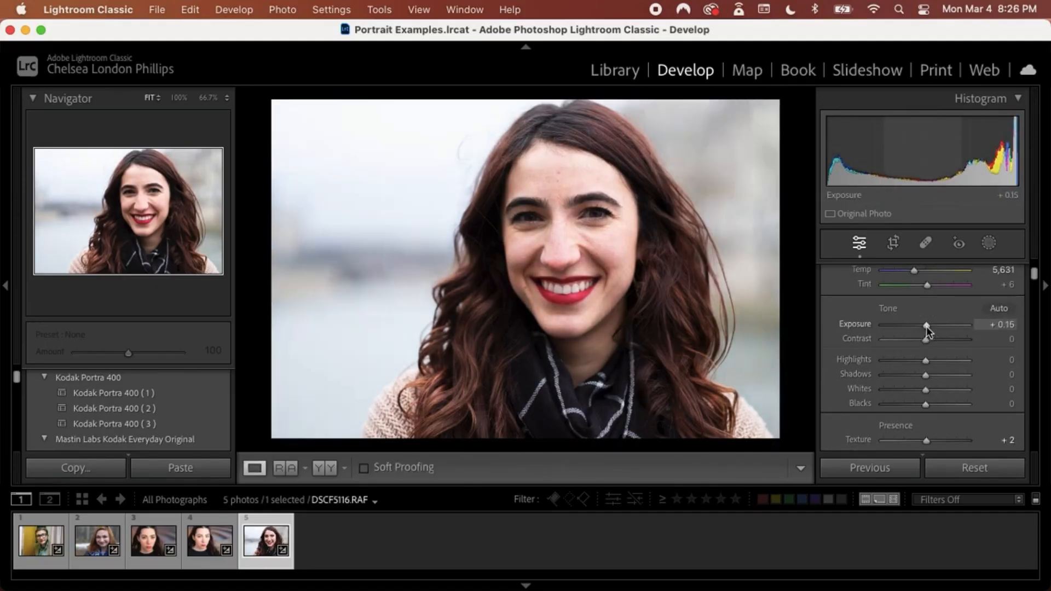
Step: Zoom to 100% on the eye on the image's right side and paint a new brush mask over it, with brush Size 7.0
click(515, 218)
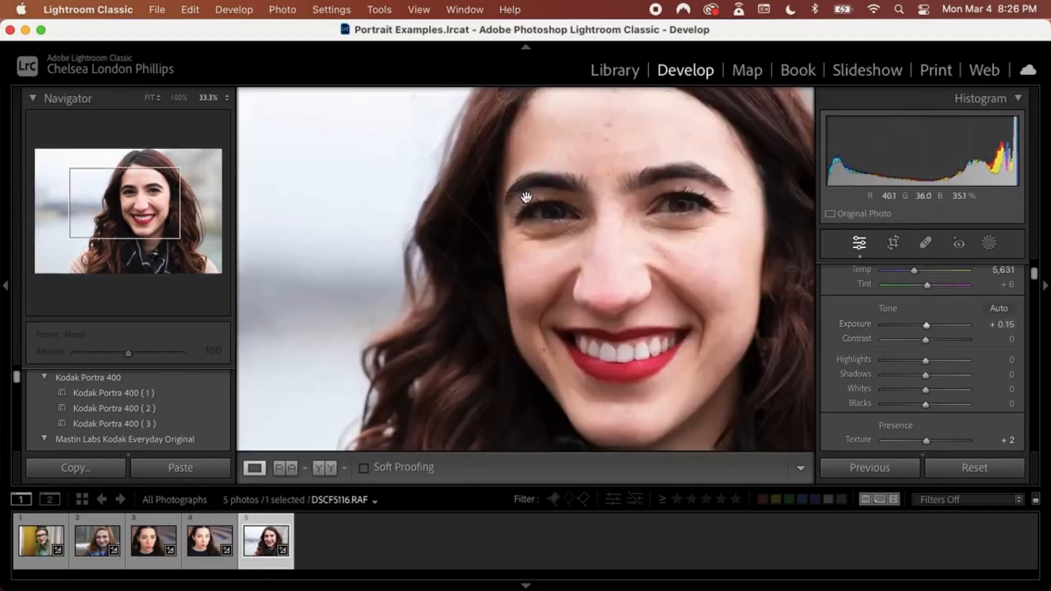
drag(653, 196, 552, 268)
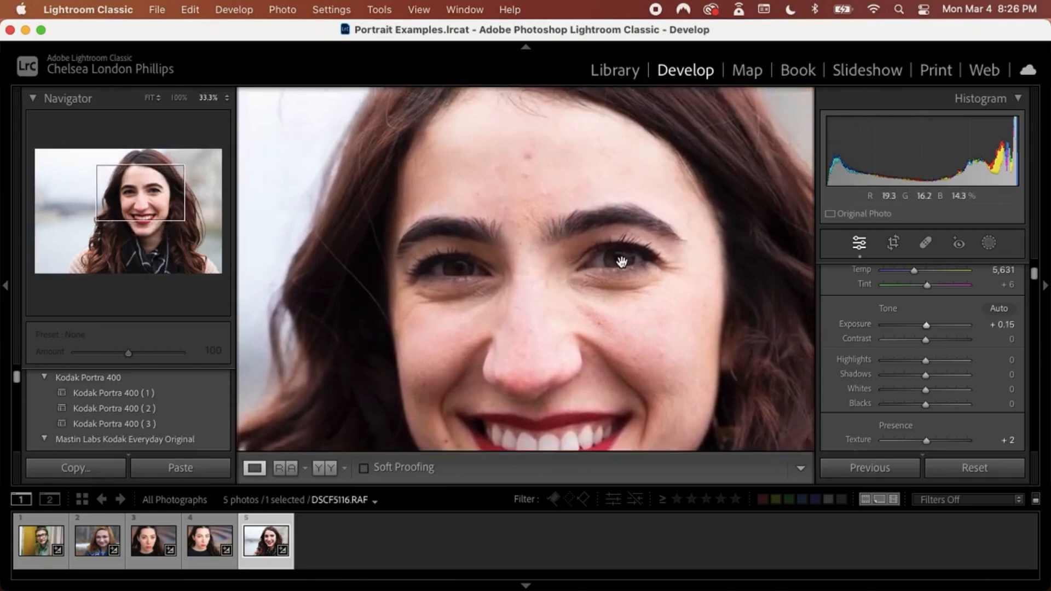
key(super+equal)
key(super+equal)
key(super+equal)
drag(622, 262, 406, 301)
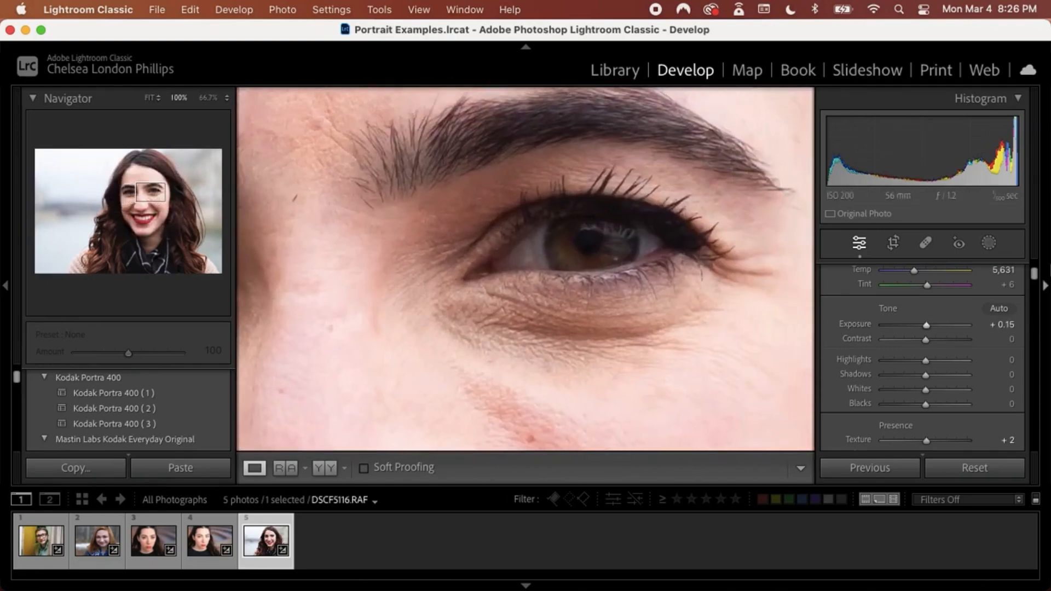
click(989, 242)
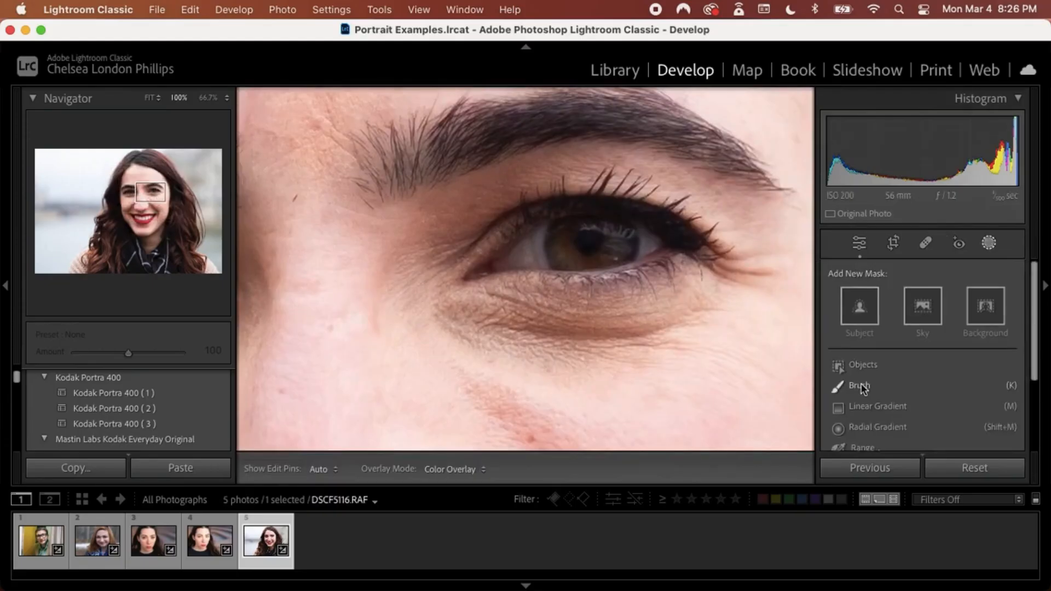
click(861, 387)
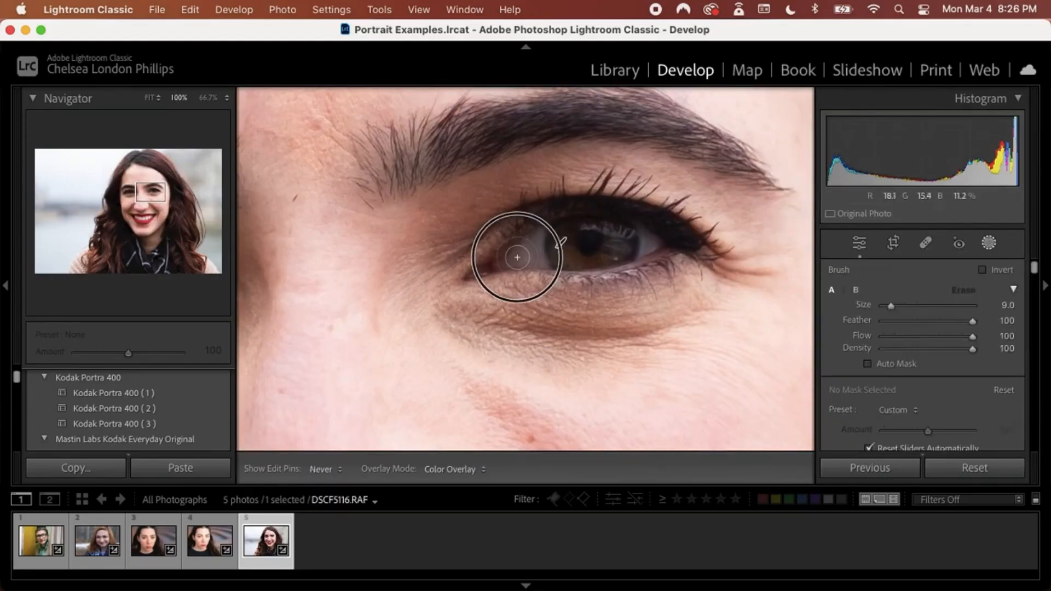
mouse_move(517, 257)
mouse_down()
mouse_move(639, 242)
mouse_move(537, 250)
mouse_up()
key([)
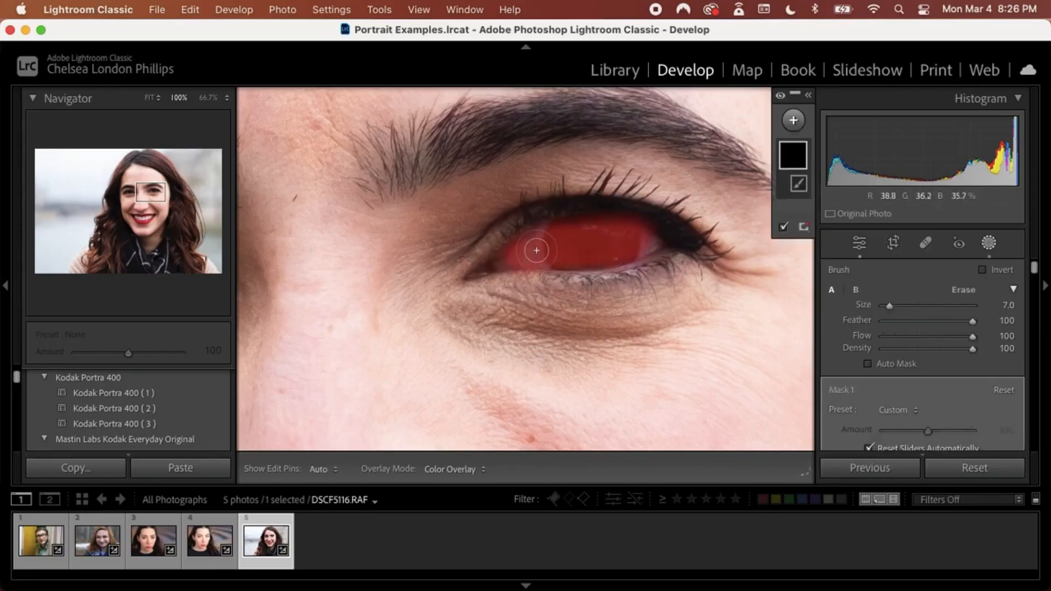
Step: Extend the same brush mask over the portrait's other eye
drag(142, 199, 131, 197)
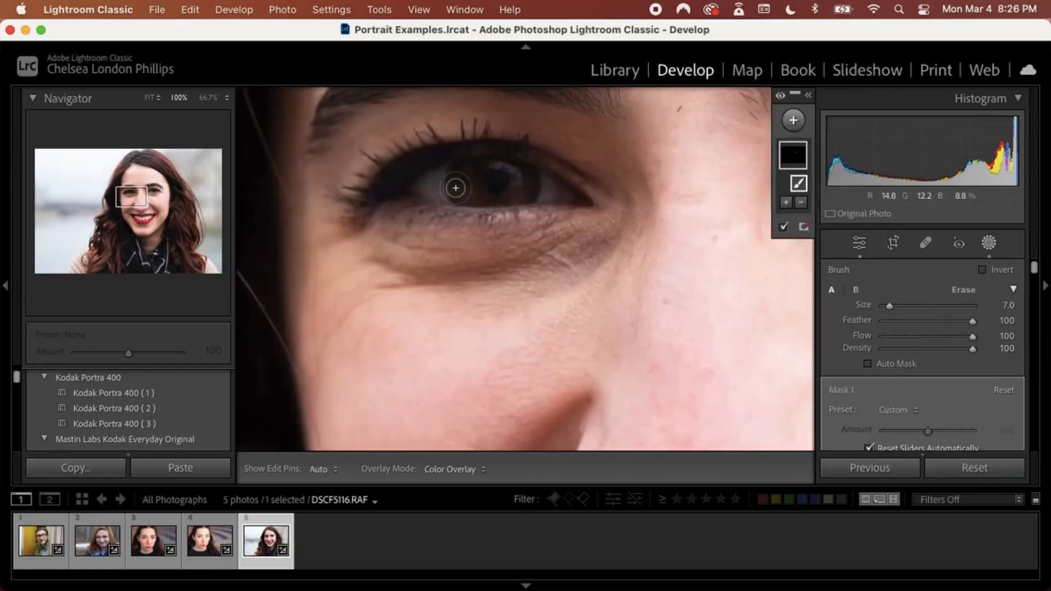
key(h)
mouse_move(438, 189)
mouse_down()
mouse_move(549, 189)
mouse_move(427, 180)
mouse_move(526, 195)
mouse_up()
key(h)
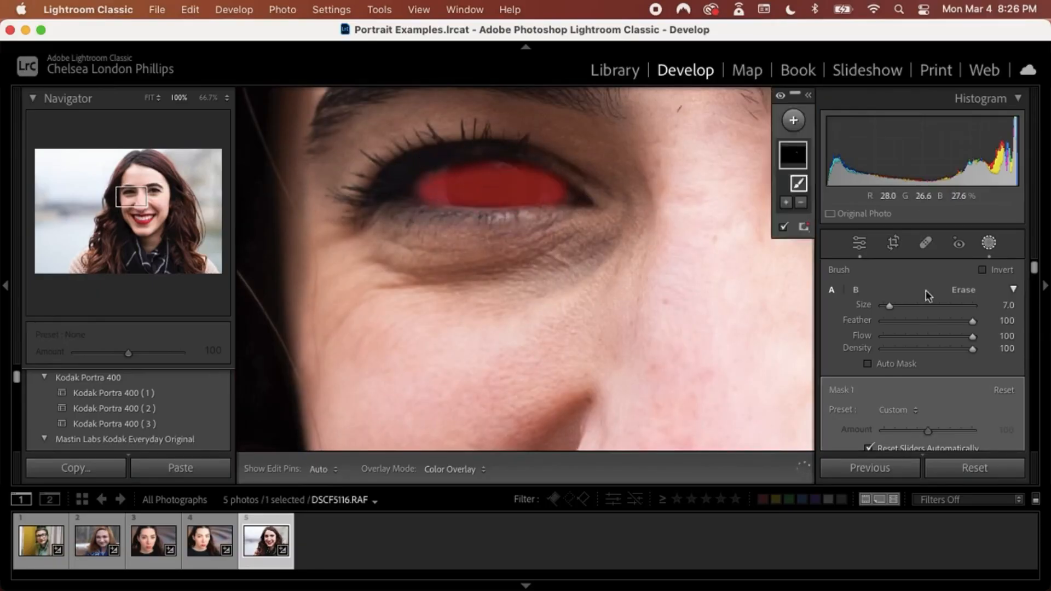
Step: Adjust the tone and sharpness of the masked eyes at 66.7% zoom and close the masking tools
click(138, 195)
key(super+minus)
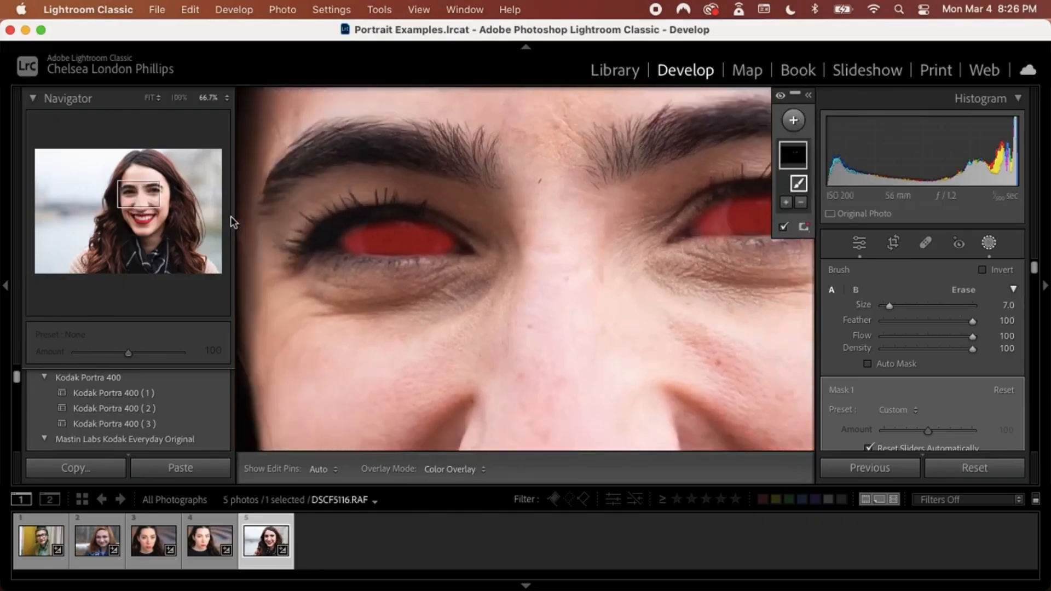
scroll(945, 393, down, 5)
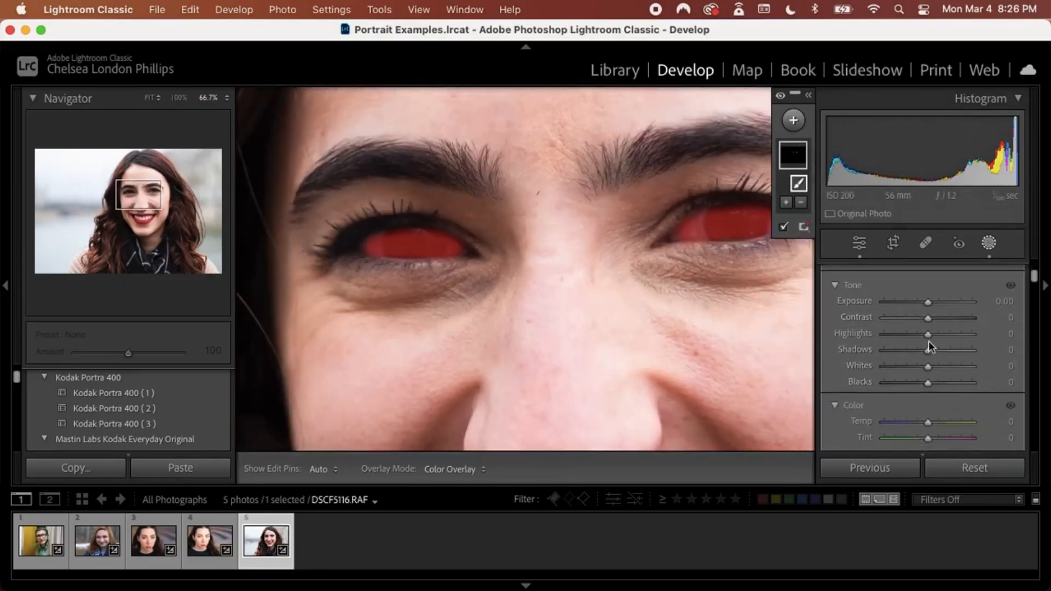
drag(928, 335, 937, 366)
scroll(937, 366, down, 3)
scroll(938, 366, down, 8)
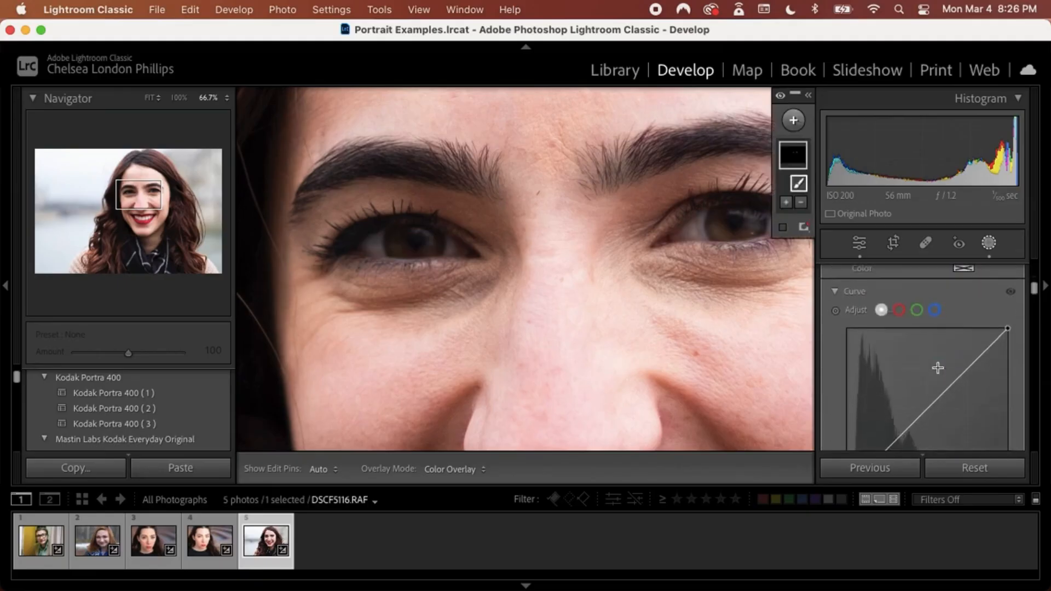
scroll(937, 366, down, 4)
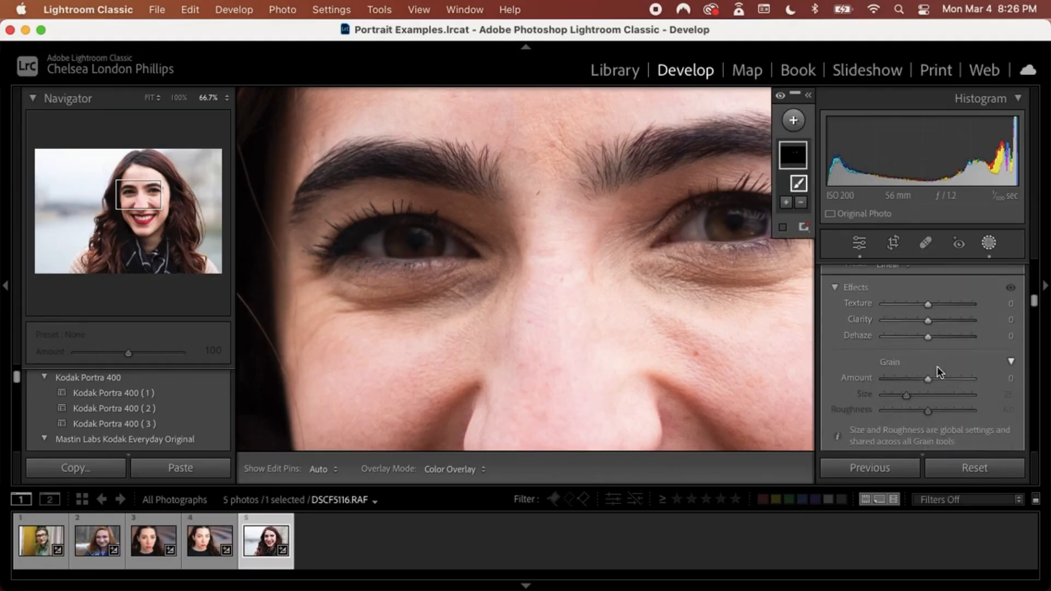
scroll(935, 368, down, 2)
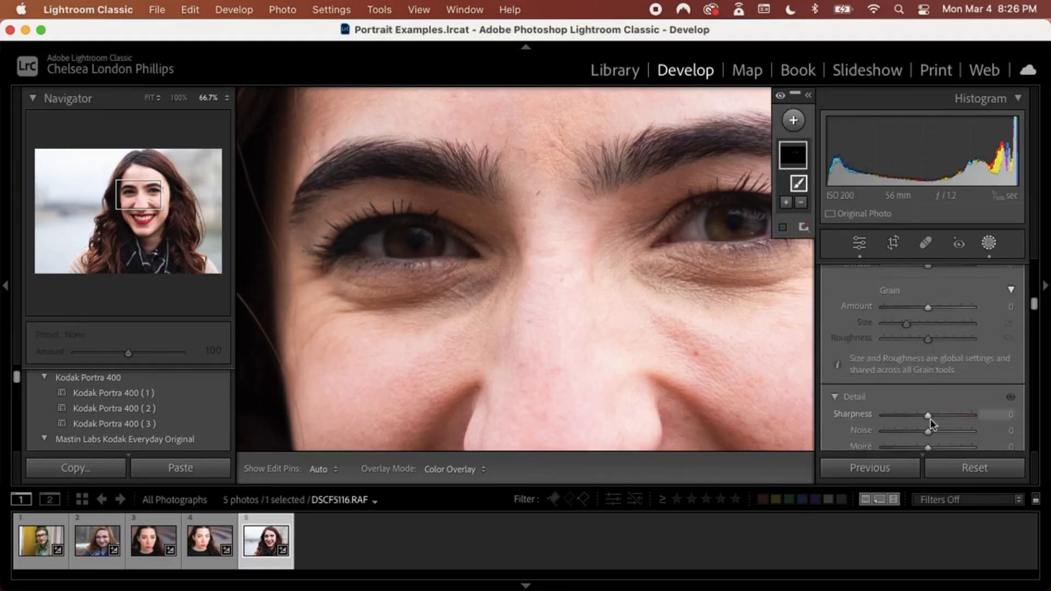
drag(932, 417, 933, 417)
click(990, 244)
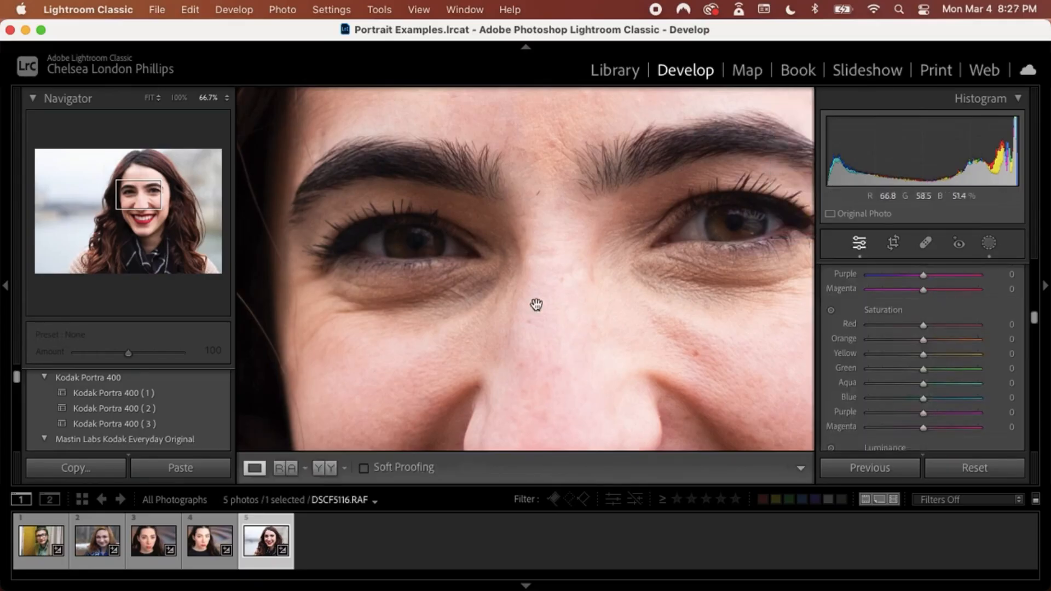
Step: Darken the reddish skin tones on the photo with the Luminance target adjustment, bringing Red to -35, Orange to +8 and Yellow to +2
scroll(941, 422, down, 3)
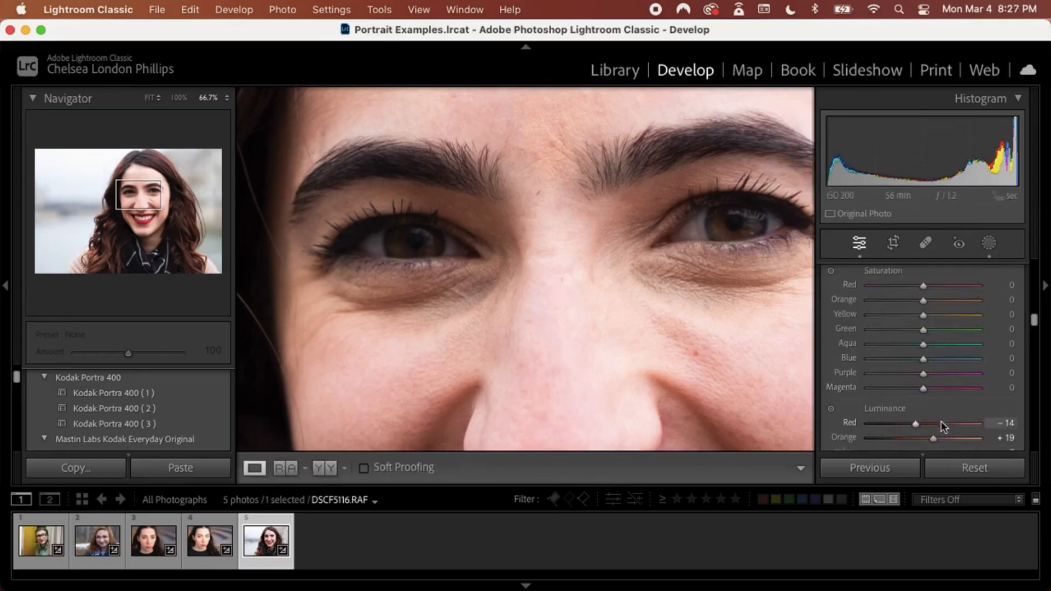
click(833, 399)
drag(568, 341, 568, 378)
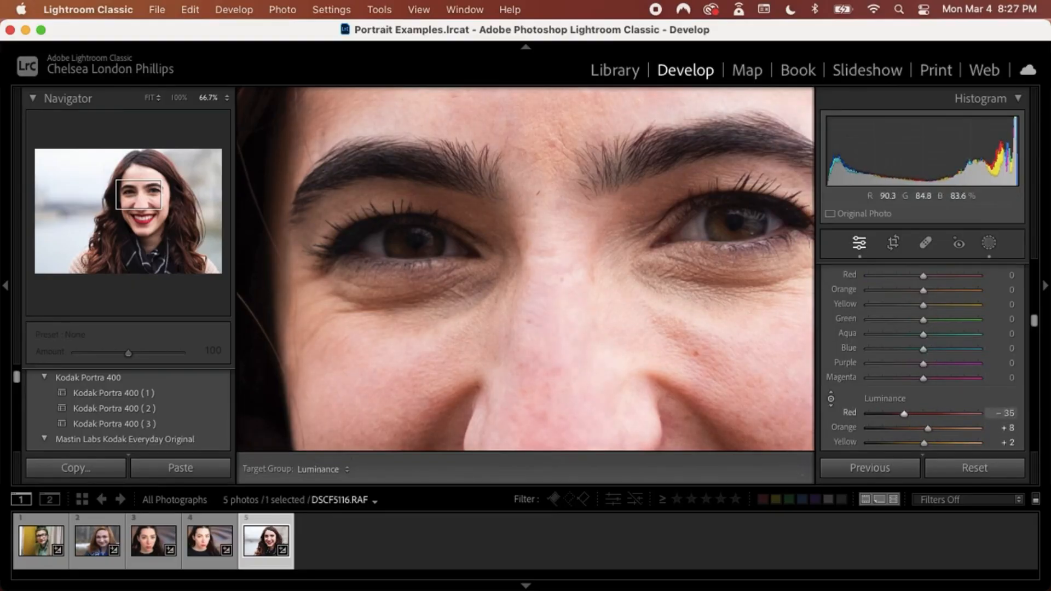
Step: Fit the whole portrait in view and compare the edited version with the original several times
click(151, 98)
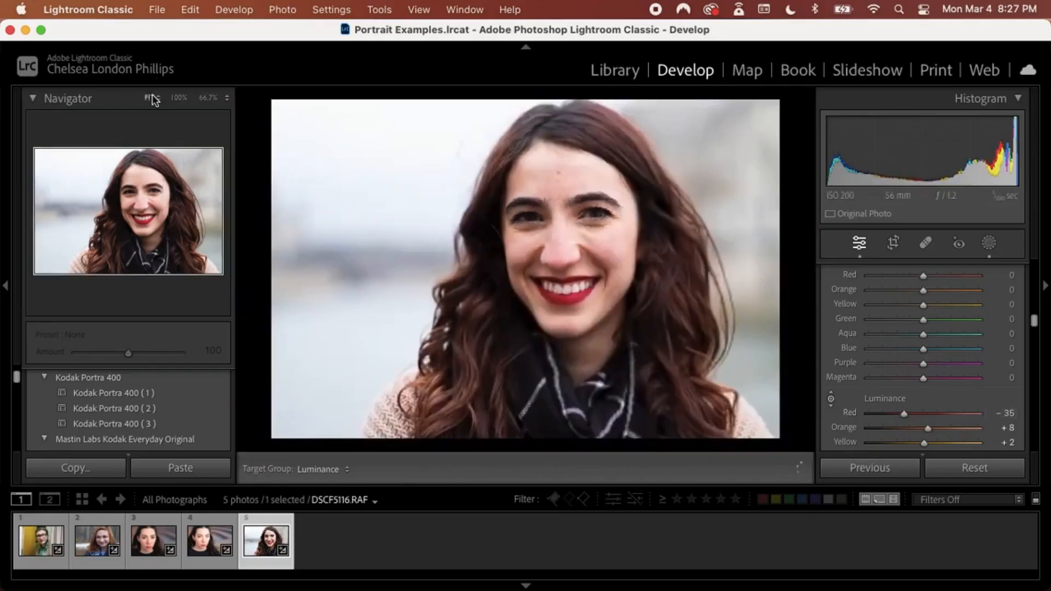
key(backslash)
key(backslash)
key(backslash)
key(backslash)
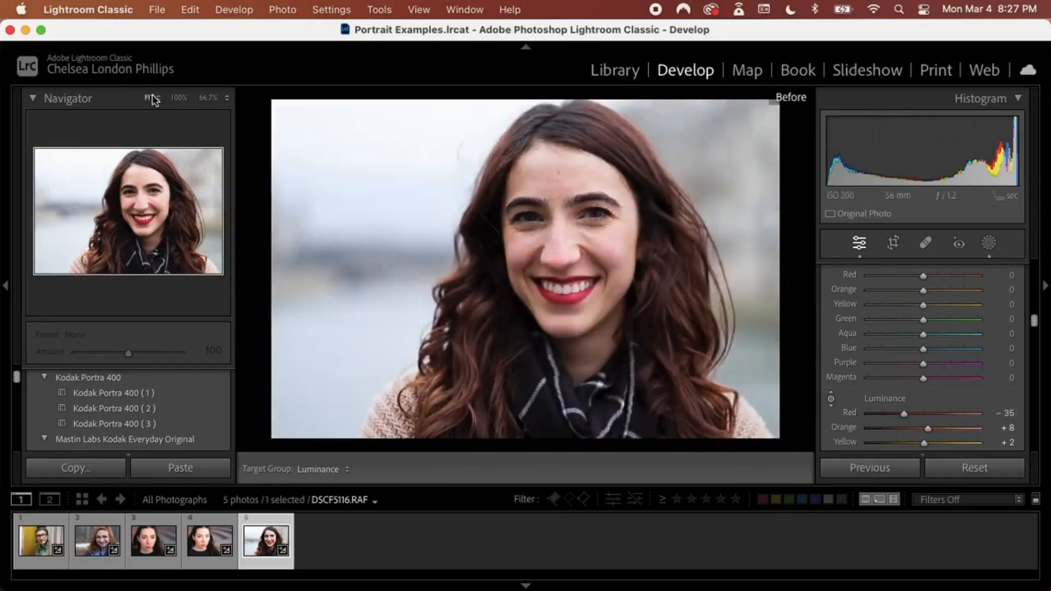
key(backslash)
key(backslash)
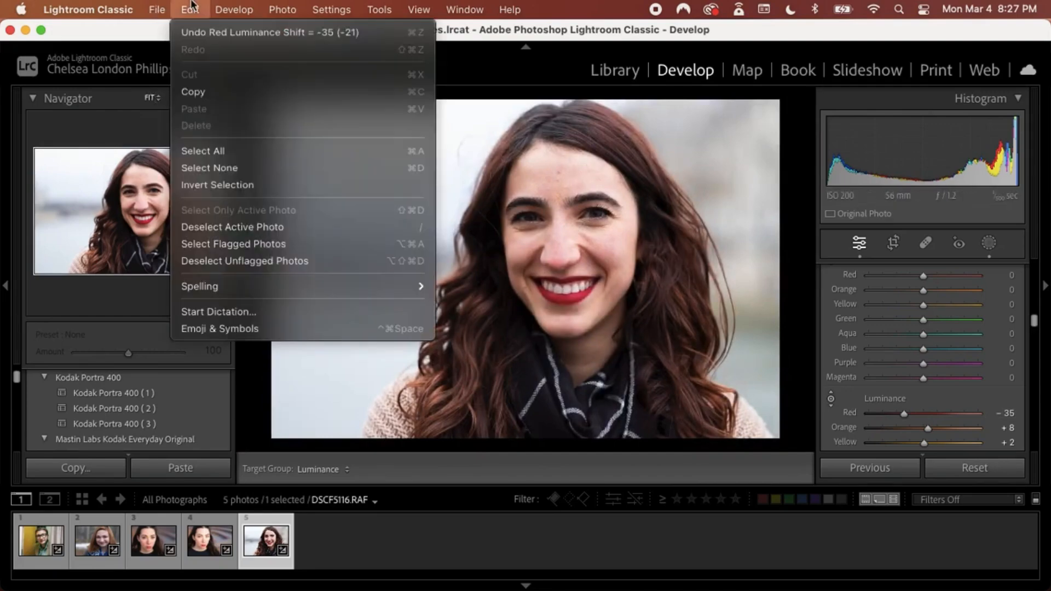
mouse_move(162, 7)
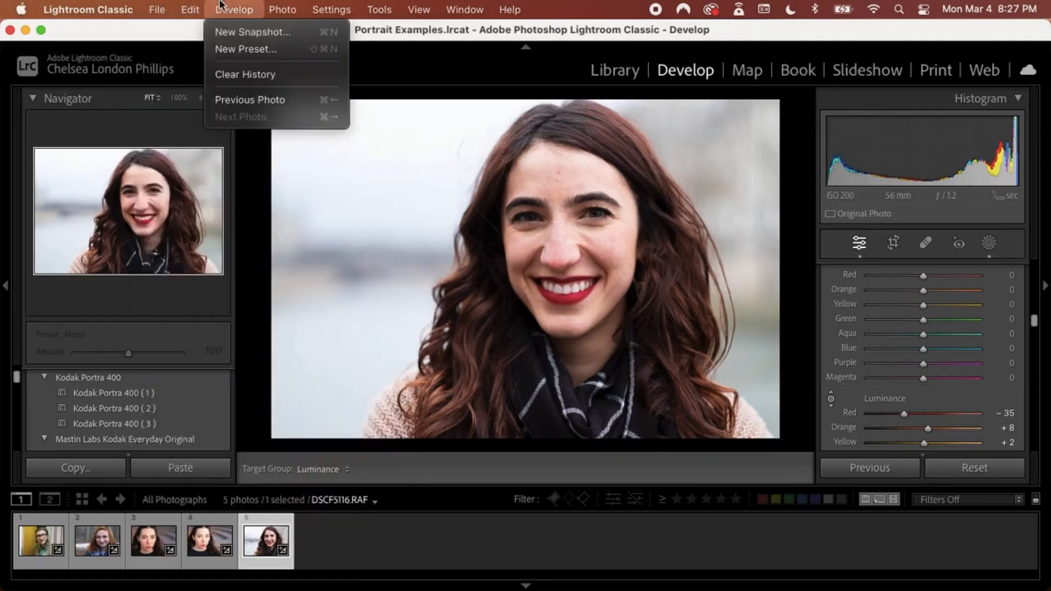
mouse_move(203, 8)
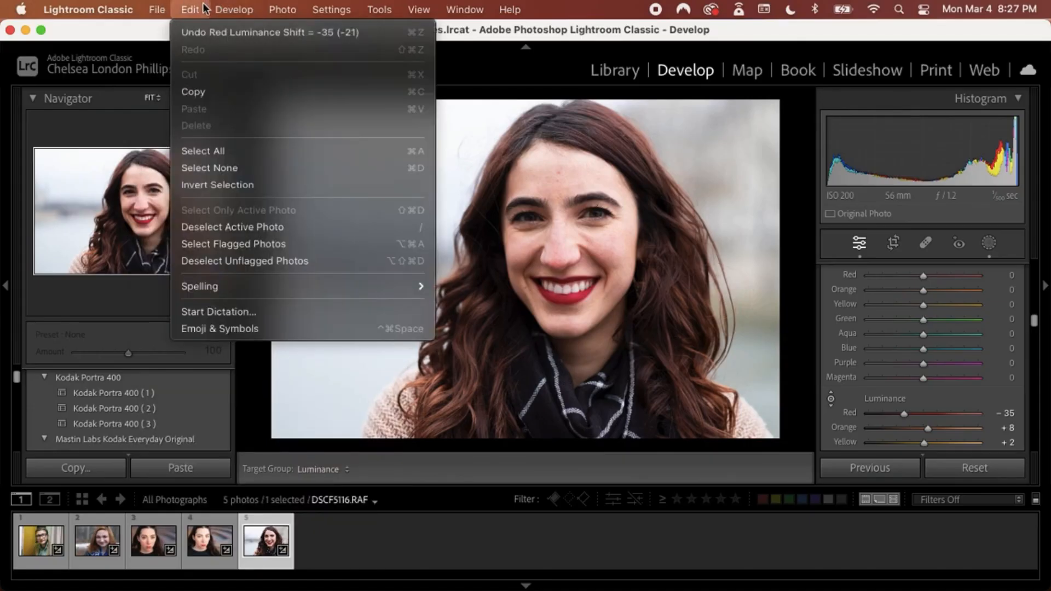
mouse_move(300, 5)
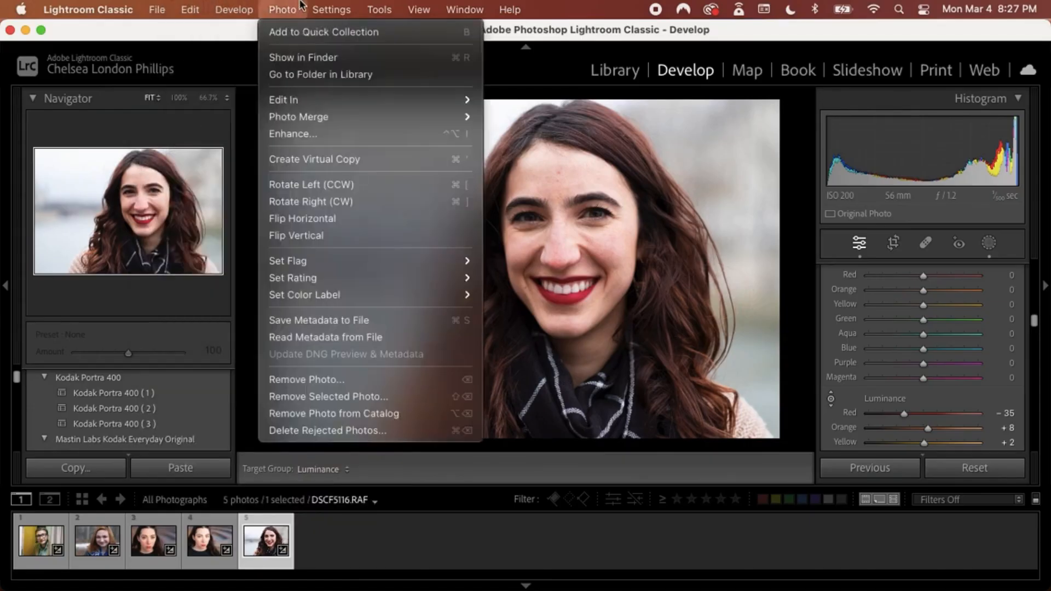
click(301, 7)
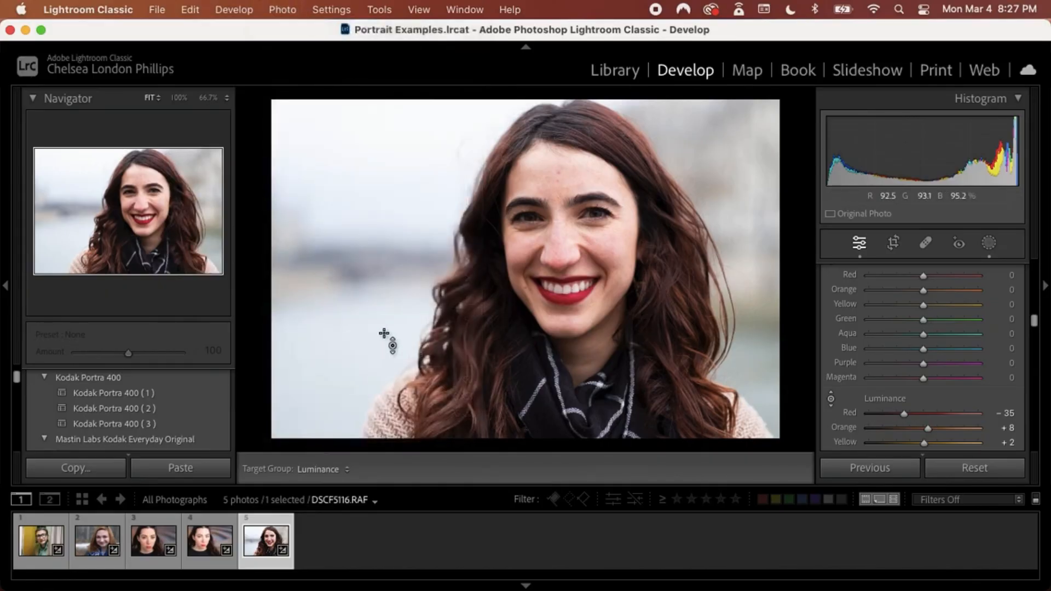
Step: Open the edited portrait DSCF5116.RAF in Adobe Photoshop 2024 and switch to Photoshop
click(989, 243)
click(860, 243)
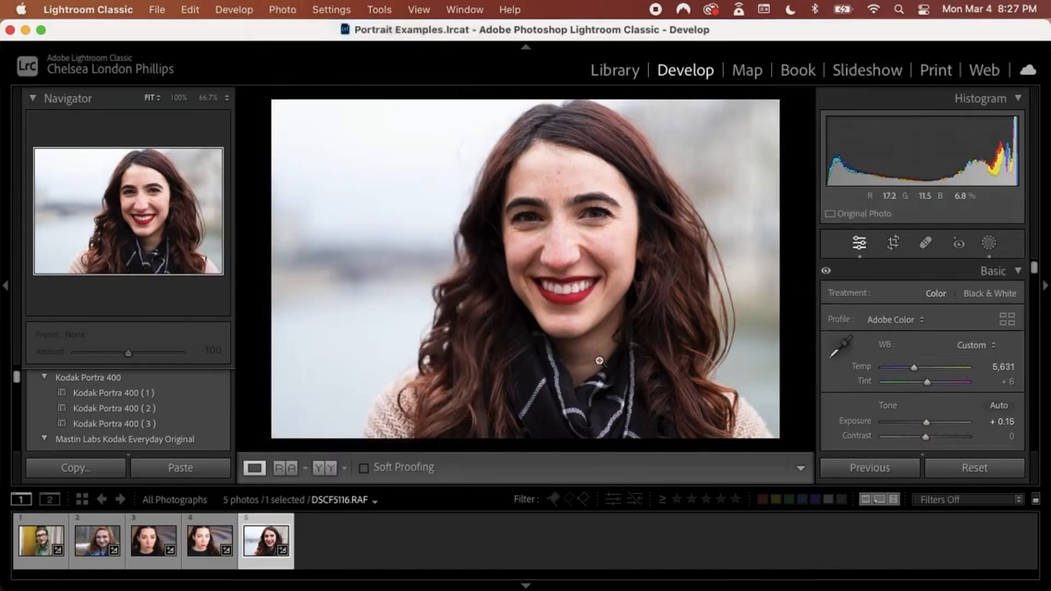
right_click(599, 361)
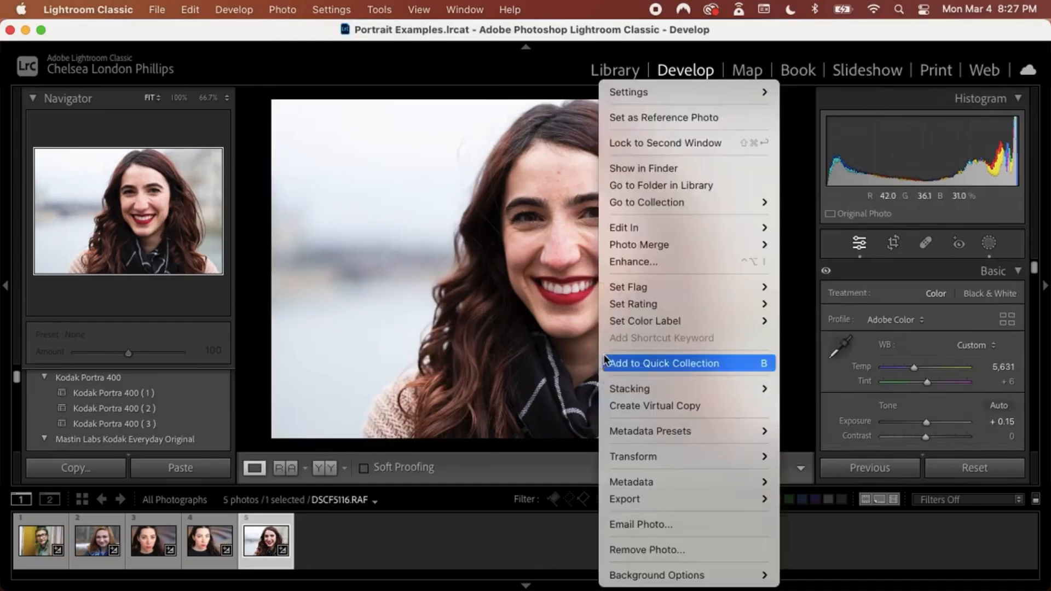
mouse_move(630, 232)
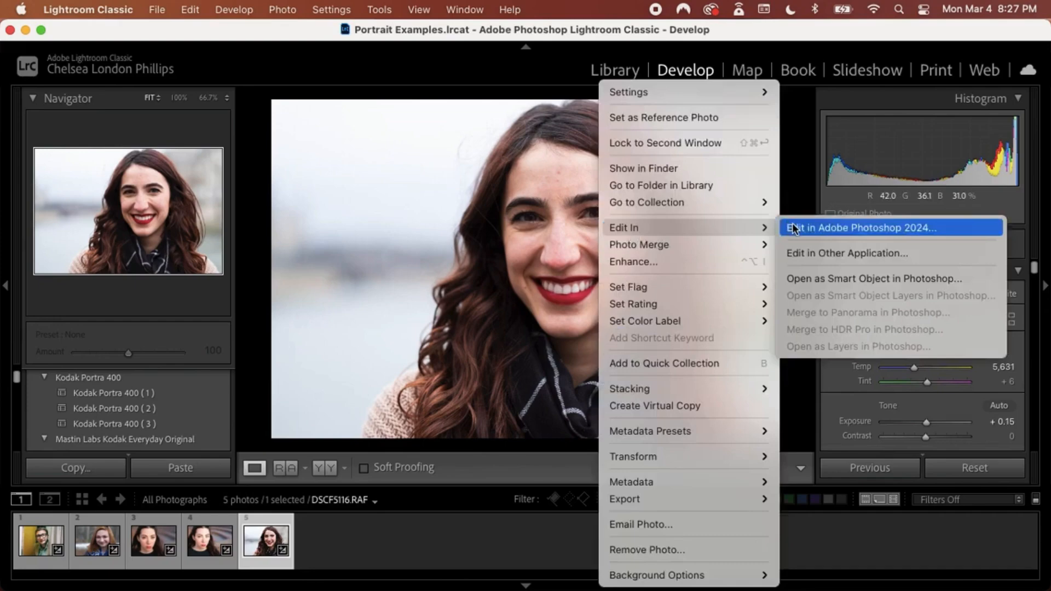
click(809, 231)
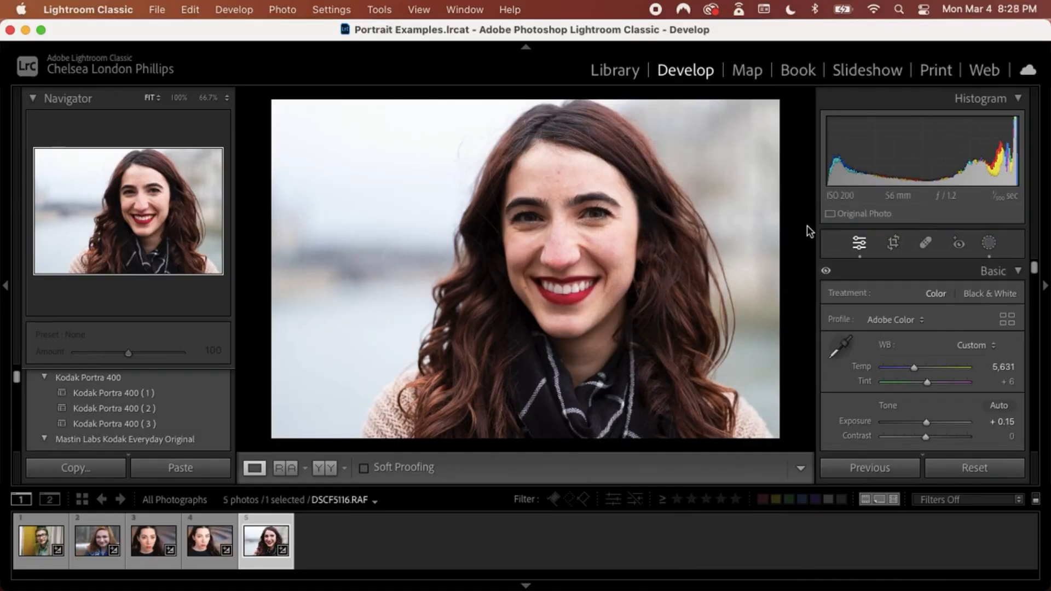
mouse_move(658, 587)
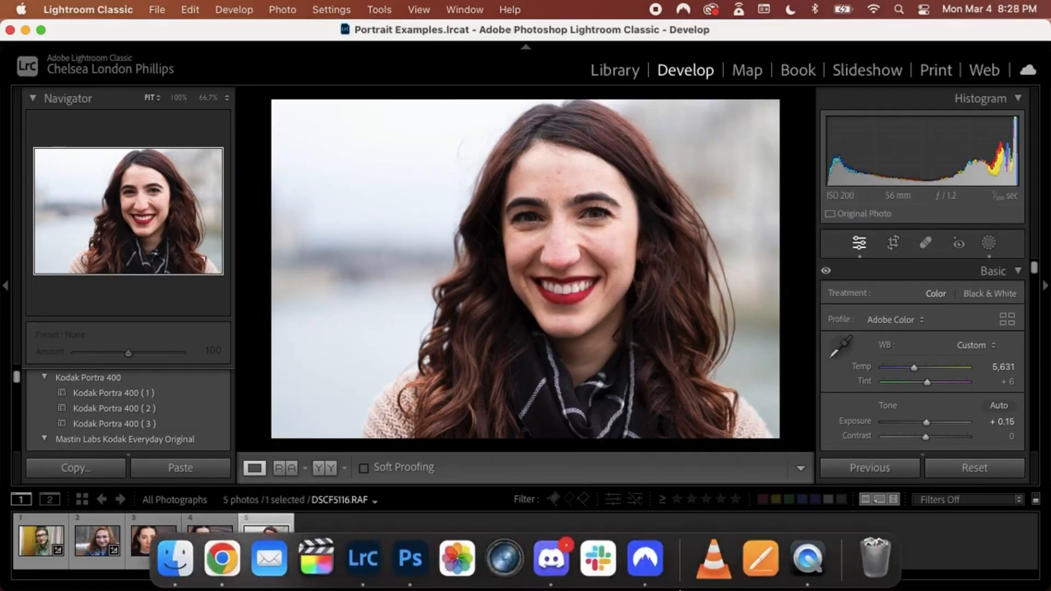
click(418, 580)
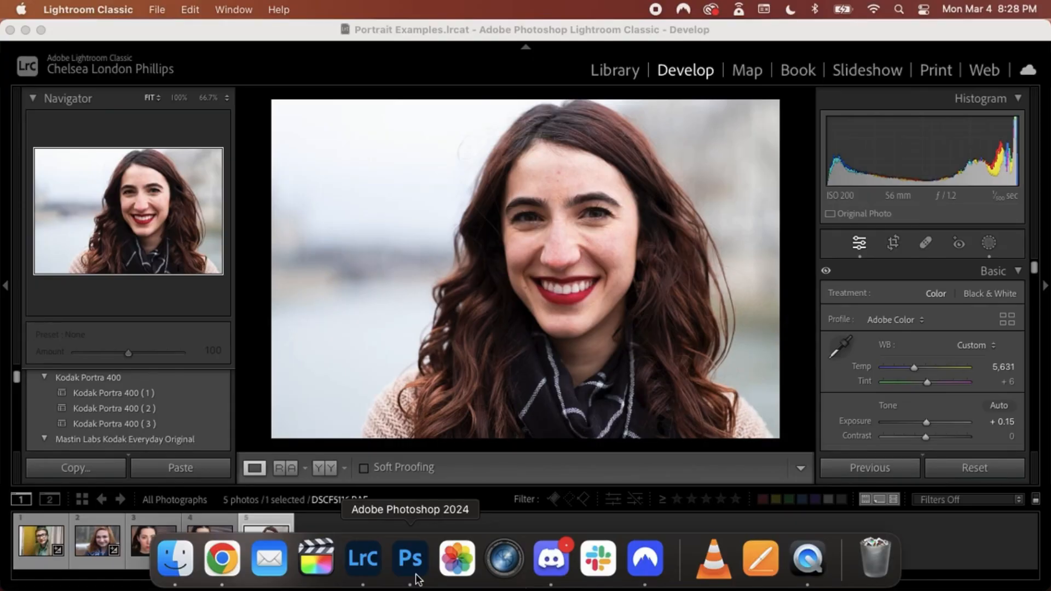
right_click(411, 562)
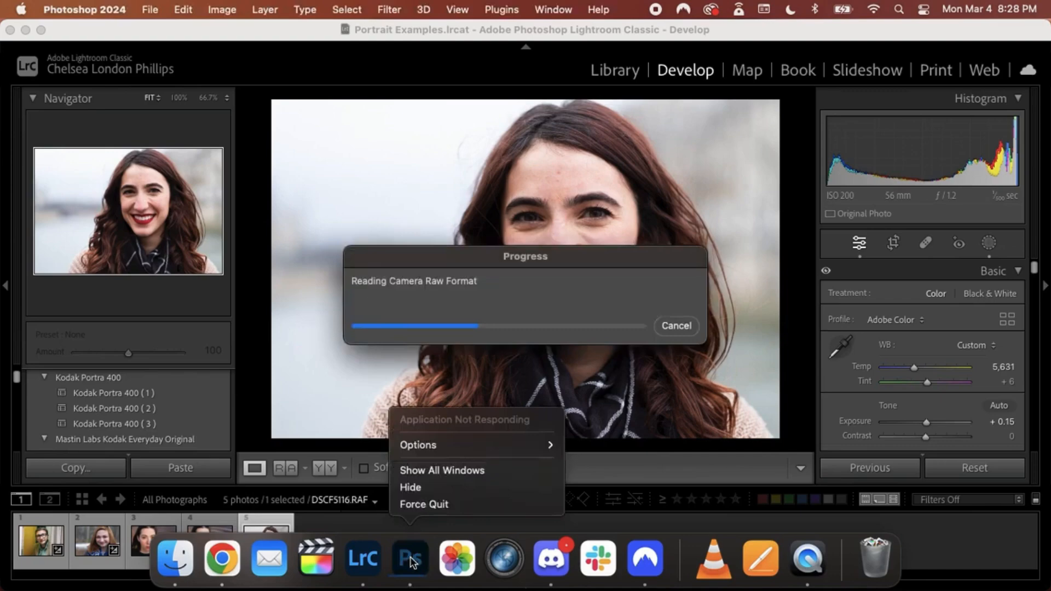
click(413, 563)
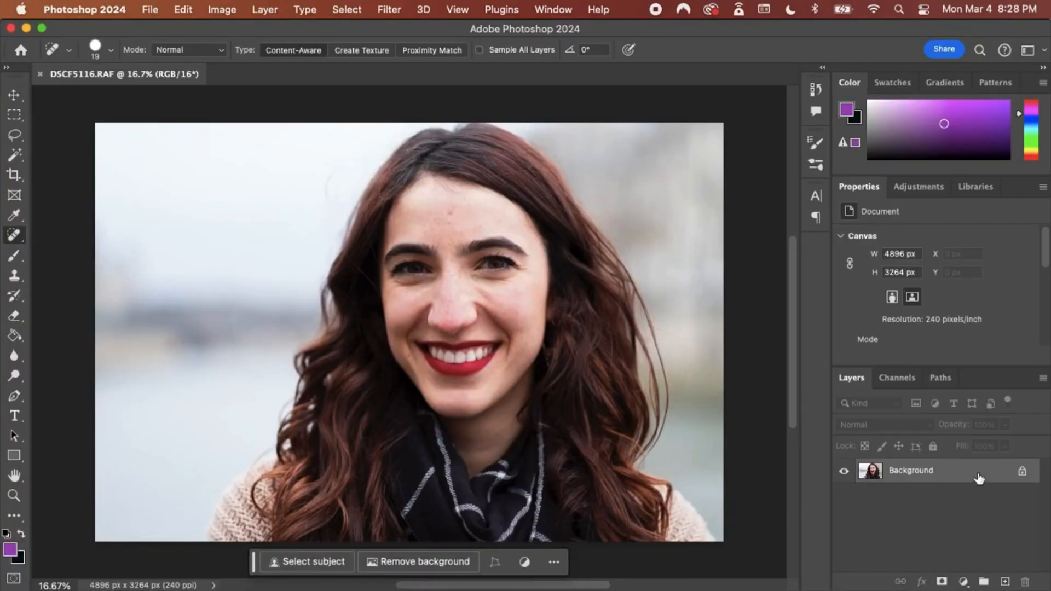
click(1005, 582)
click(1005, 582)
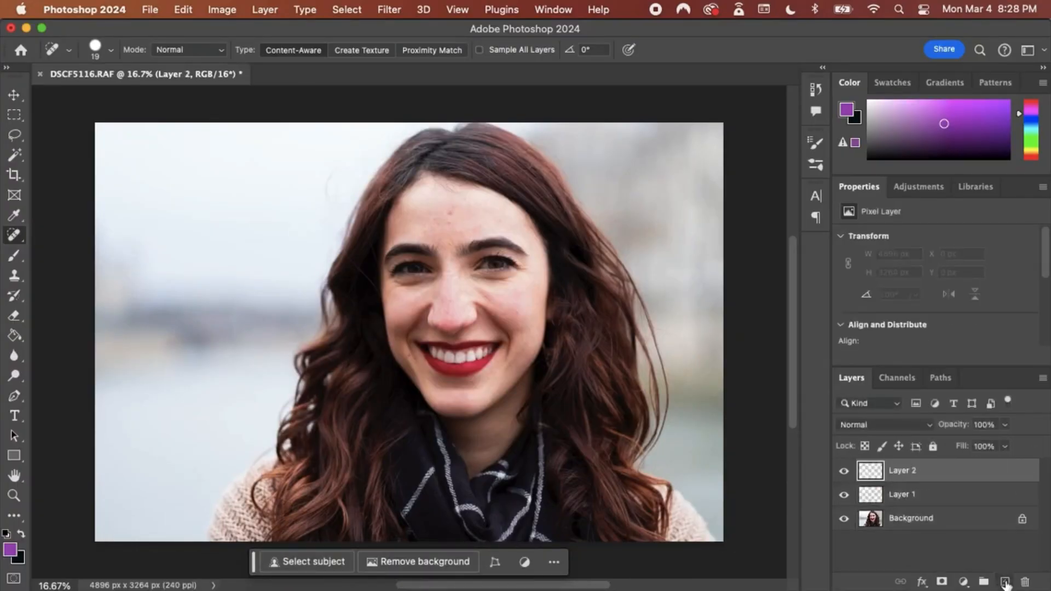
click(1006, 581)
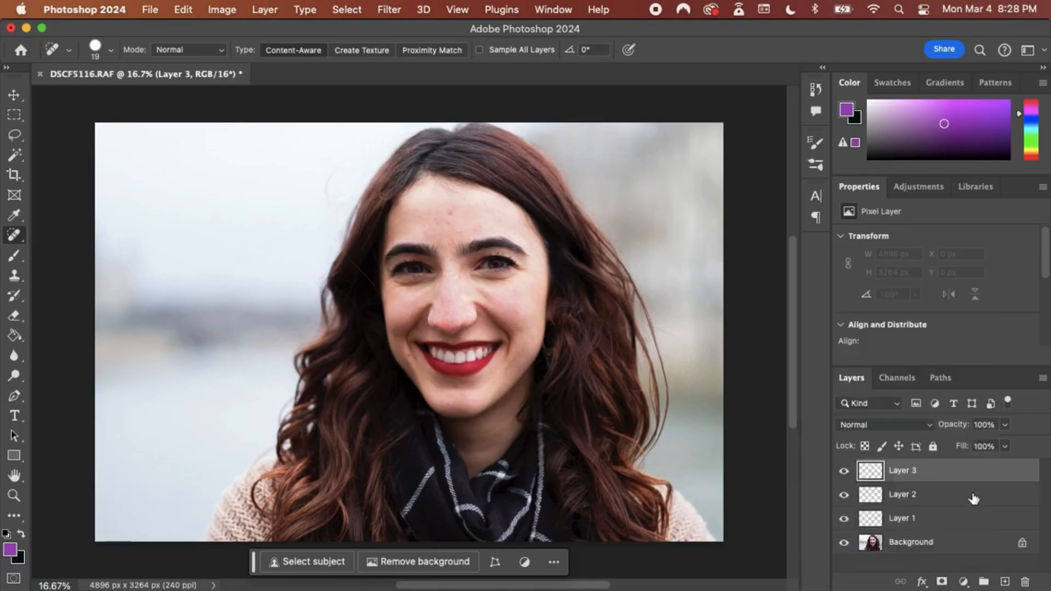
shift+click(968, 526)
drag(966, 524, 1023, 579)
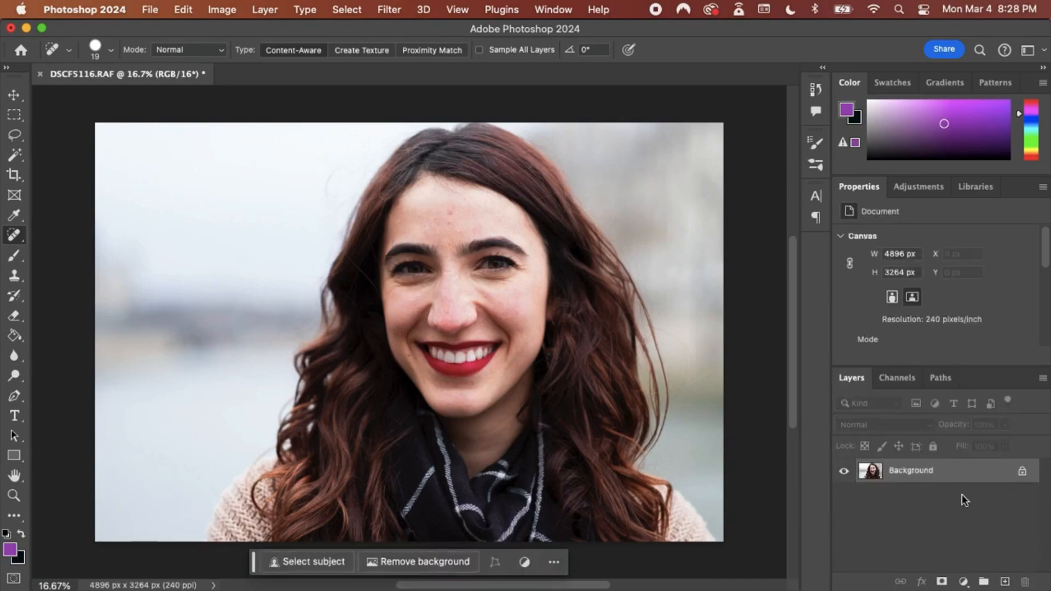
Step: Duplicate the Background layer and add a new empty layer above the copy
key(super+j)
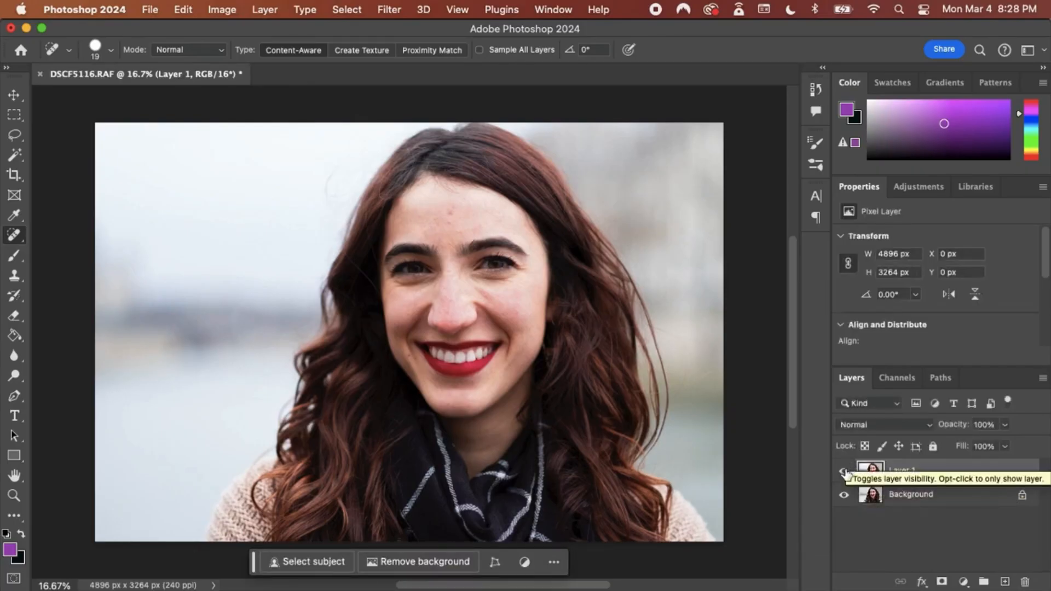
click(1004, 582)
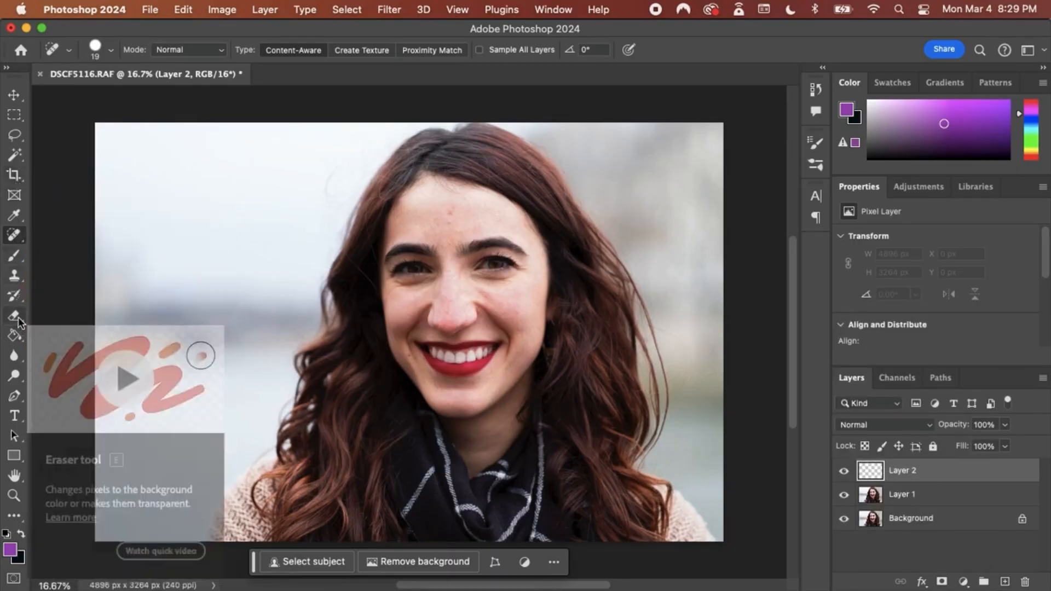
Step: Select the Healing Brush Tool, zoom in on the under-eye area, and set the brush to 93 px size and 12% hardness
click(15, 275)
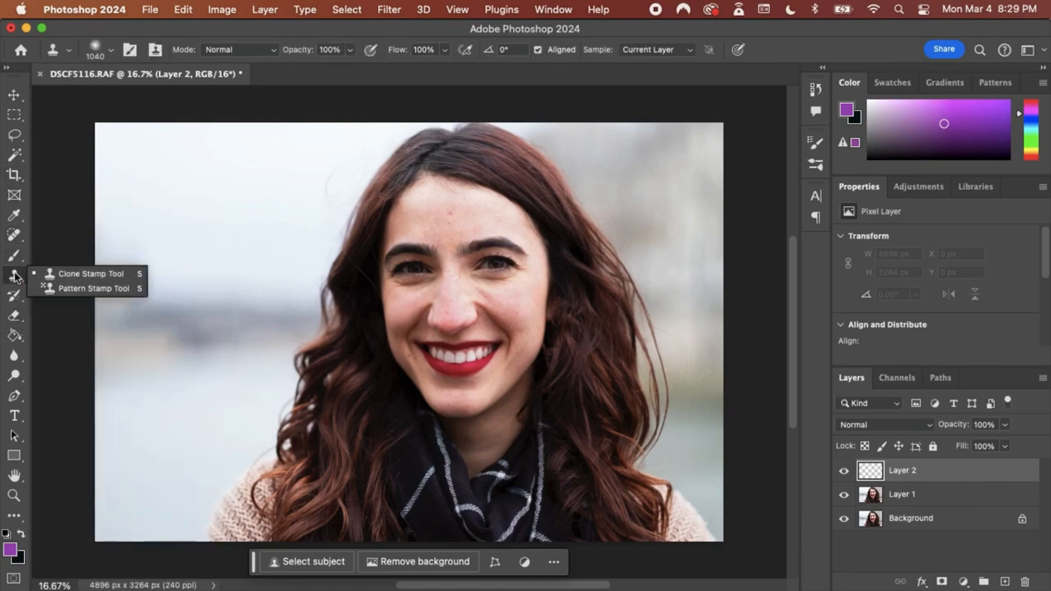
click(15, 237)
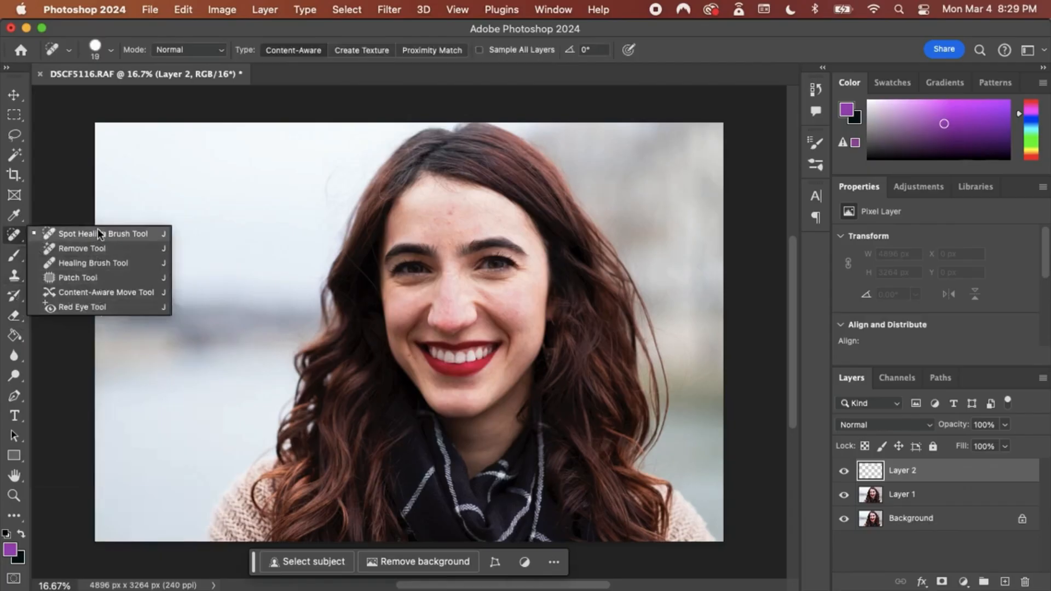
click(101, 262)
scroll(433, 272, up, 5)
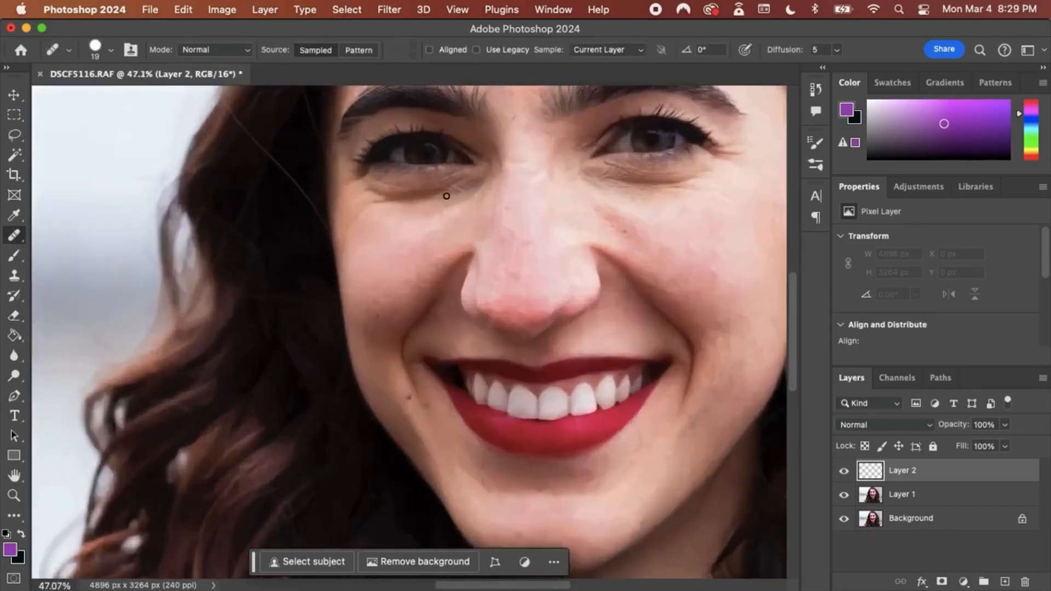
scroll(447, 195, up, 3)
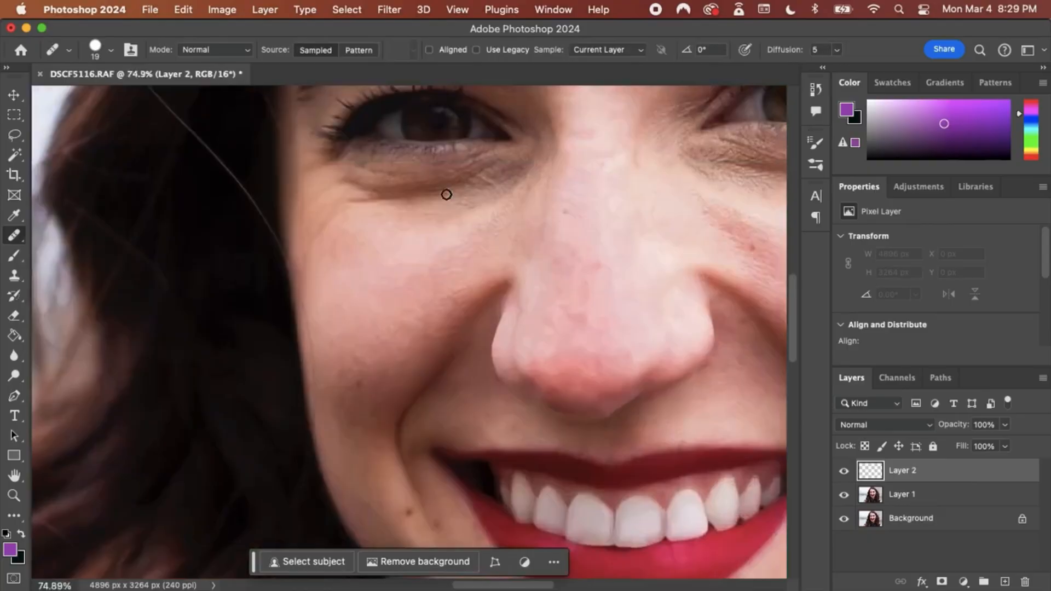
drag(447, 194, 436, 286)
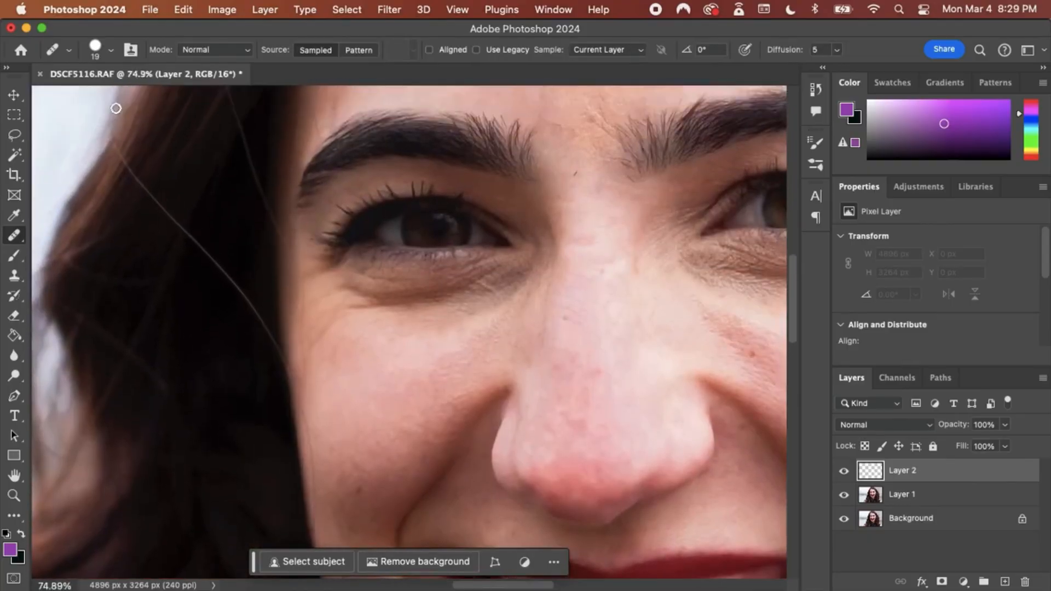
click(97, 55)
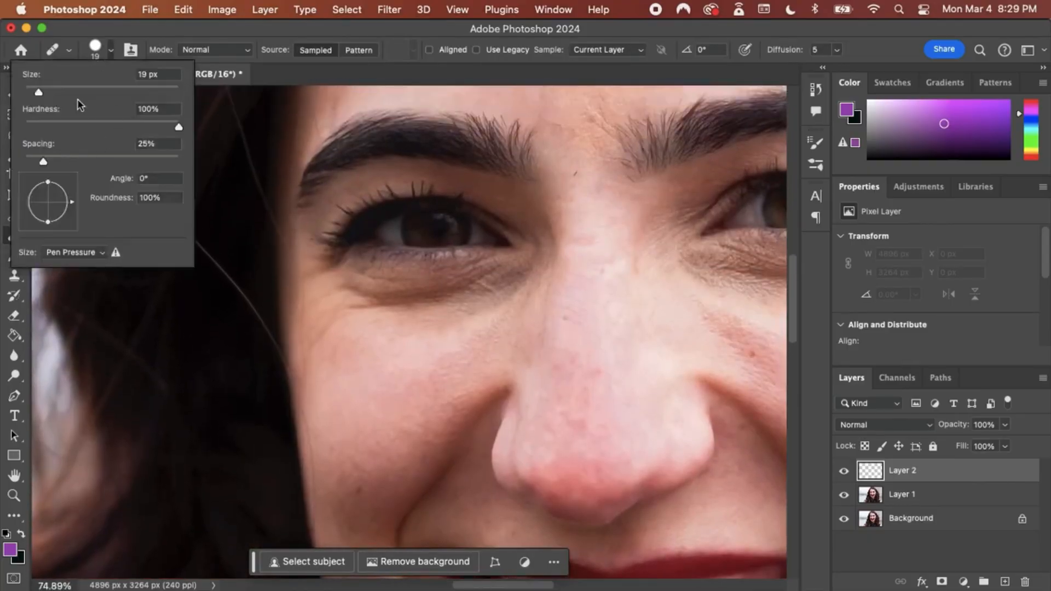
drag(84, 88, 95, 89)
click(47, 122)
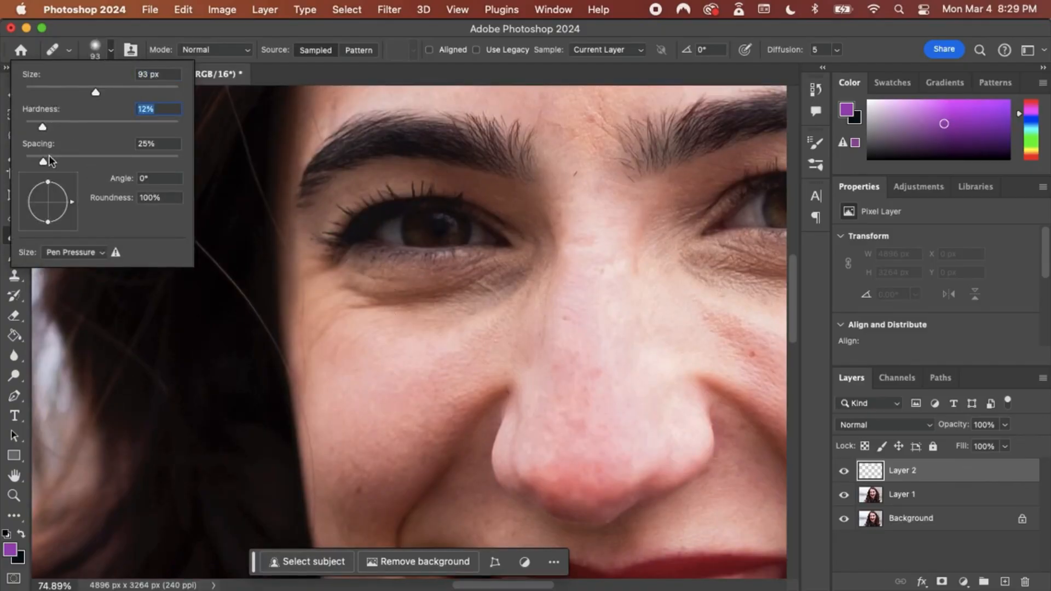
Step: Set the brush spacing to 42% and try to heal the under-eye area with skin sampled from the cheek below
drag(45, 161, 56, 162)
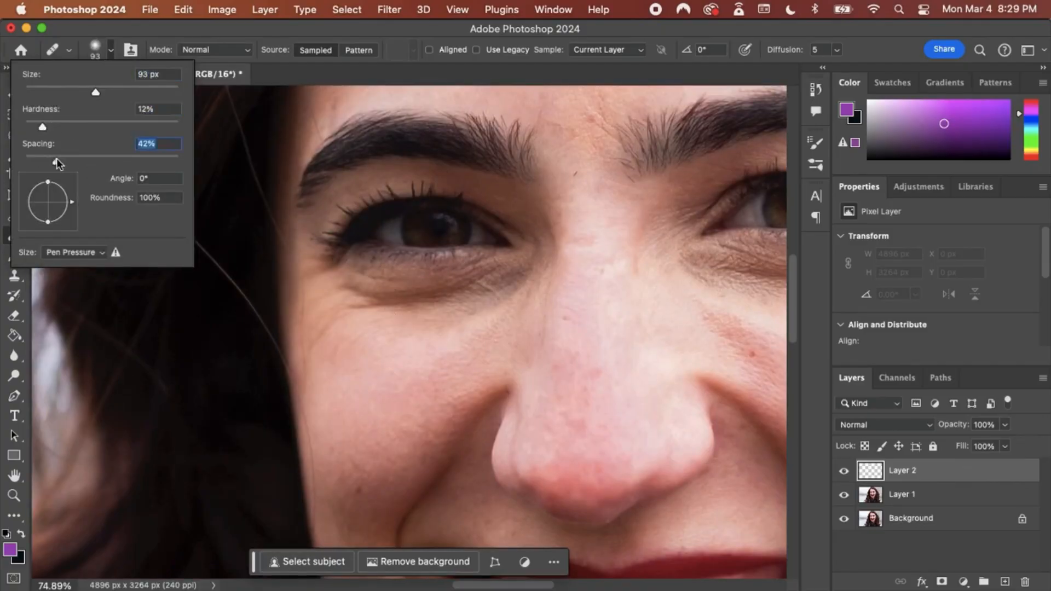
alt+click(412, 325)
mouse_move(349, 296)
mouse_down()
mouse_move(461, 306)
mouse_move(495, 289)
mouse_move(453, 306)
mouse_move(479, 304)
mouse_move(490, 299)
mouse_move(379, 303)
mouse_move(476, 307)
mouse_up()
alt+click(476, 332)
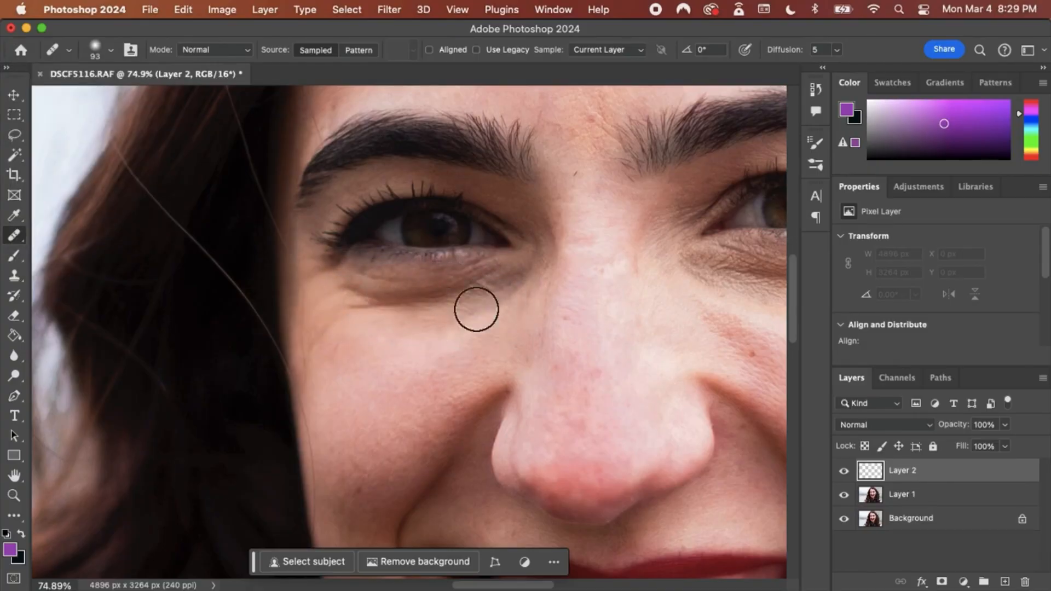
Step: Make the Healing Brush sample All Layers and heal the under-eye lines with skin sampled from the cheek below
click(608, 49)
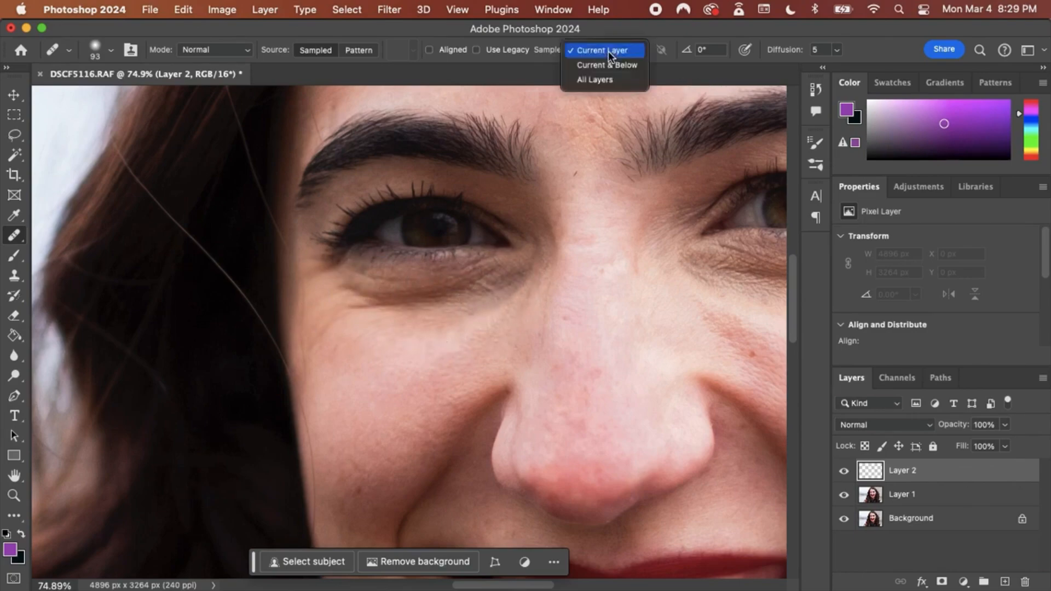
click(610, 83)
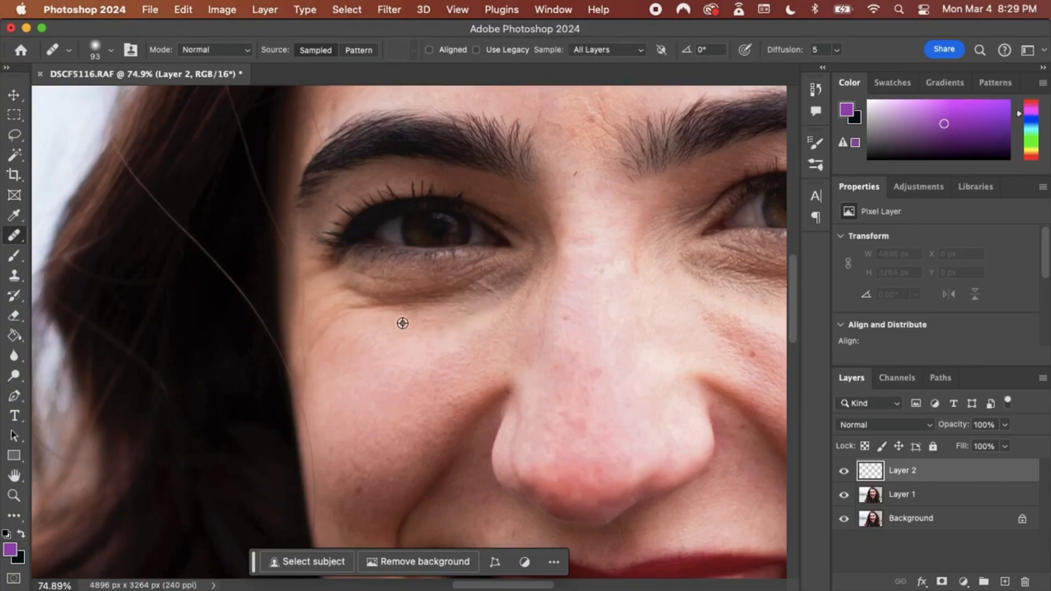
alt+click(481, 325)
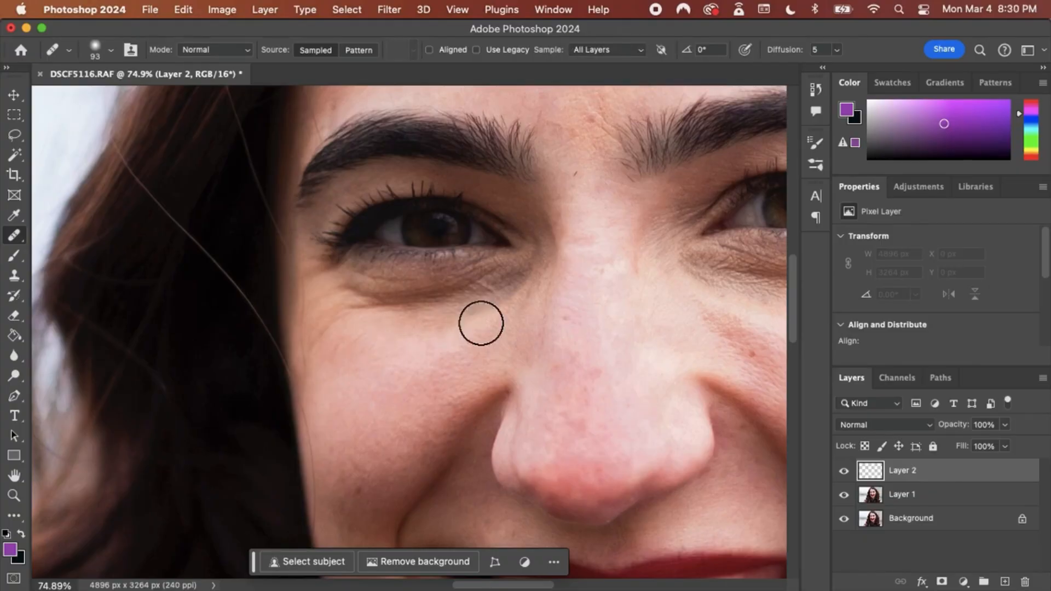
mouse_move(497, 294)
mouse_down()
mouse_move(354, 301)
mouse_move(340, 312)
mouse_move(341, 296)
mouse_move(386, 309)
mouse_move(486, 300)
mouse_move(392, 310)
mouse_up()
alt+click(448, 339)
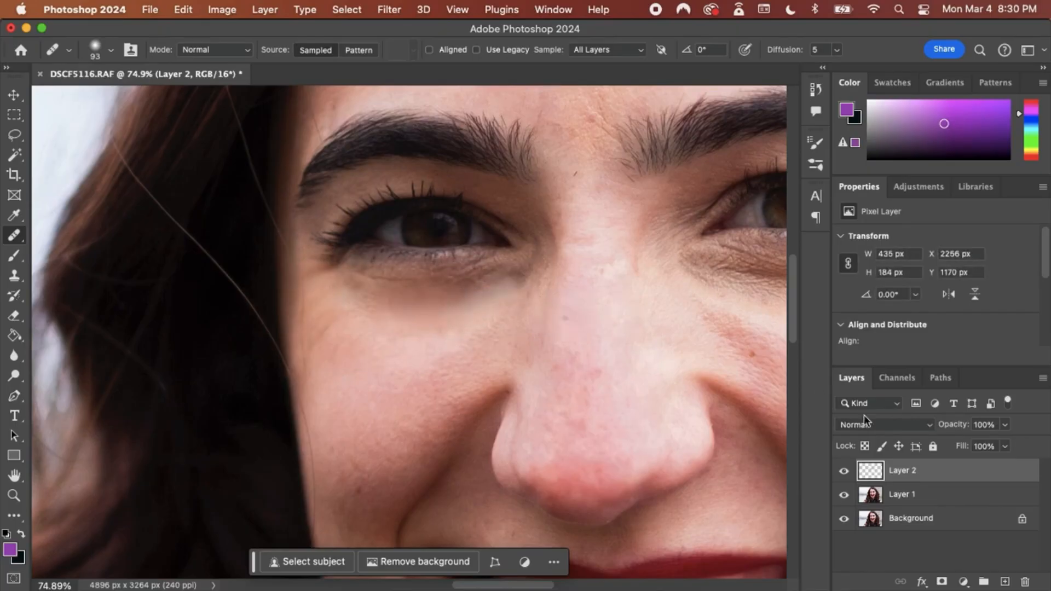
Step: Lower Layer 2's opacity to 51% and compare the face with and without the under-eye retouch
click(1006, 425)
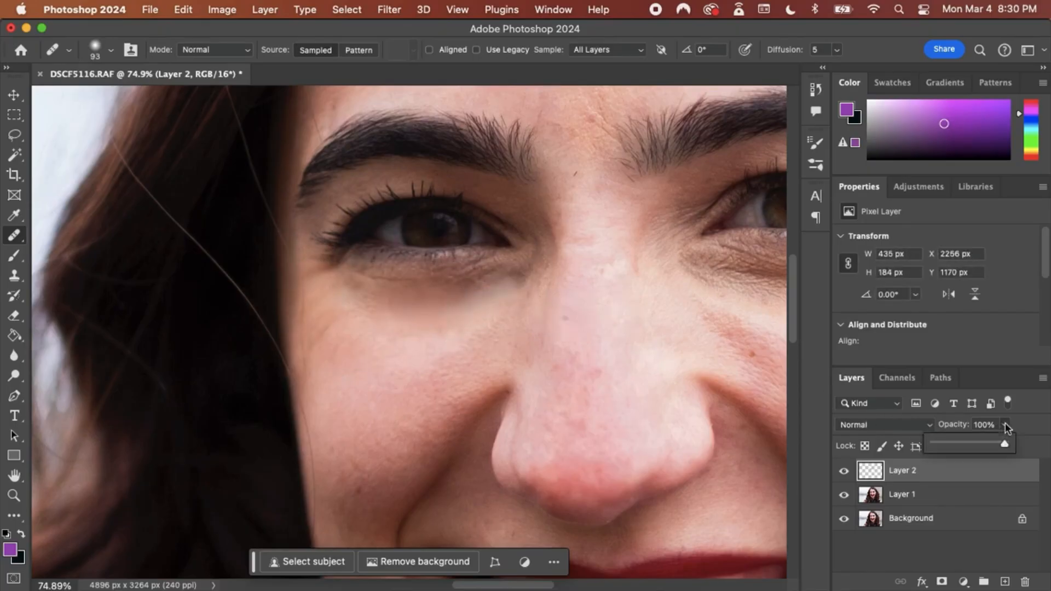
click(972, 447)
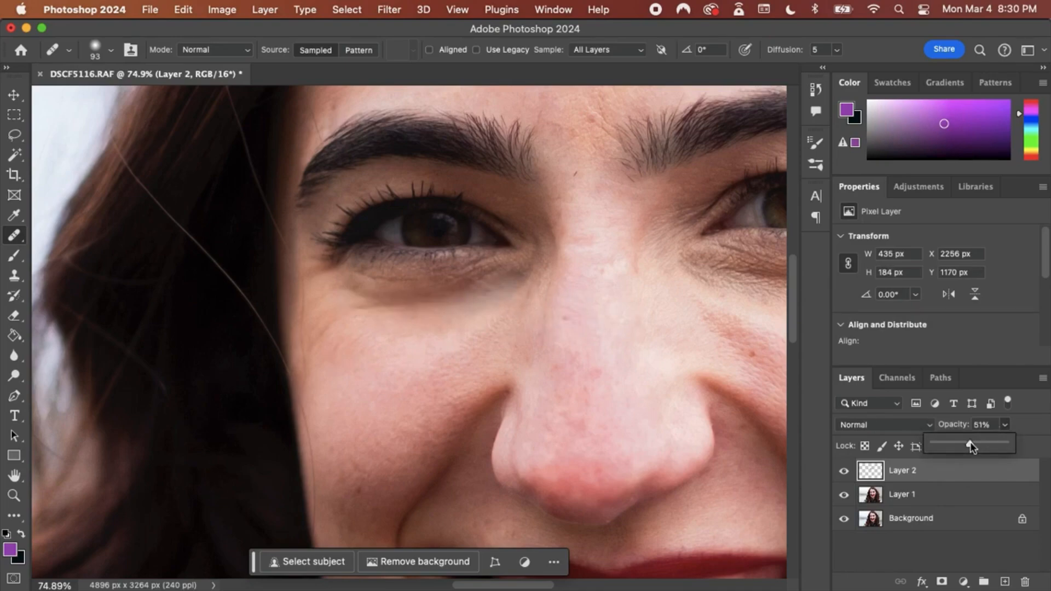
click(844, 471)
click(844, 472)
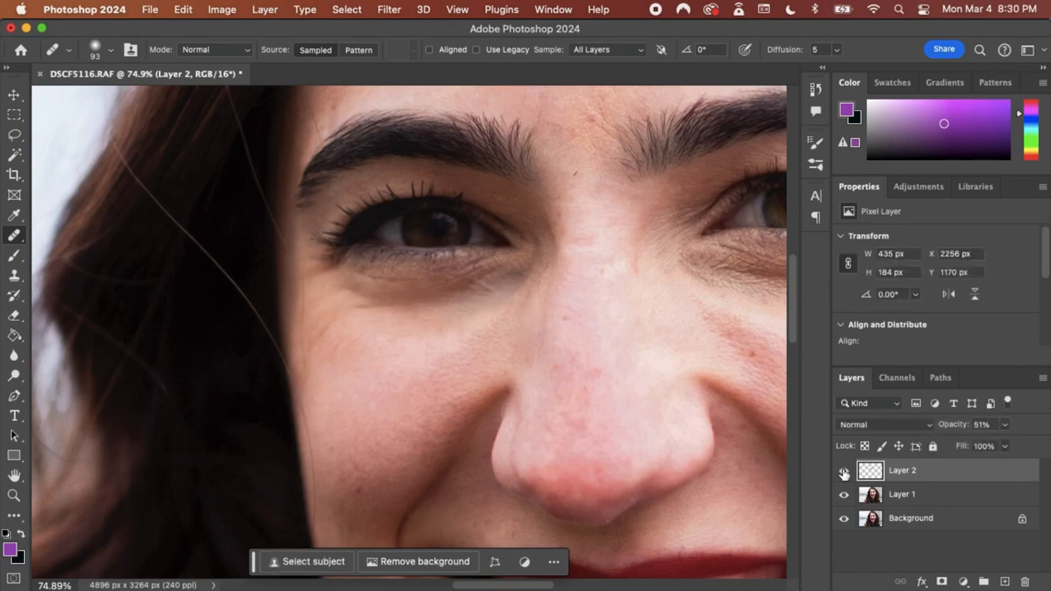
key(super+minus)
key(super+minus)
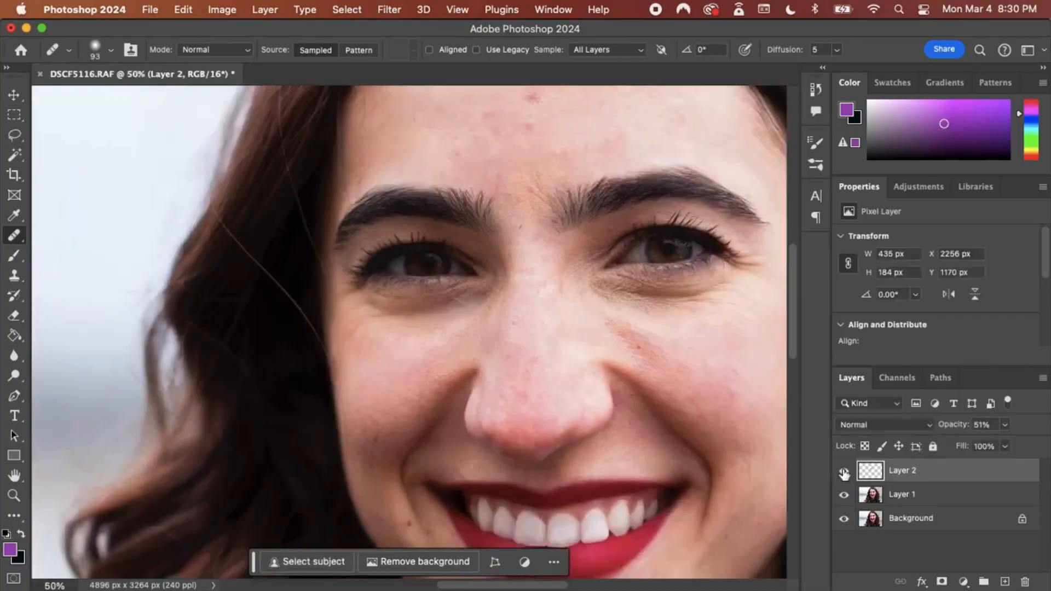
click(844, 472)
click(843, 472)
Step: Select the Spot Healing Brush Tool, enable Sample All Layers, and set the brush to 34% hardness and 42 px size
right_click(16, 239)
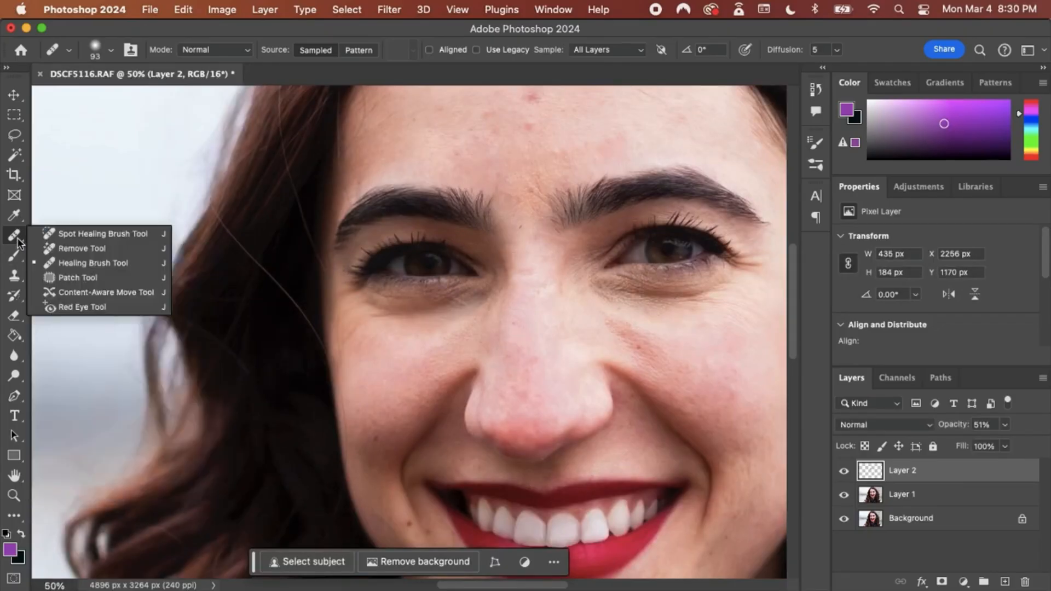
click(55, 236)
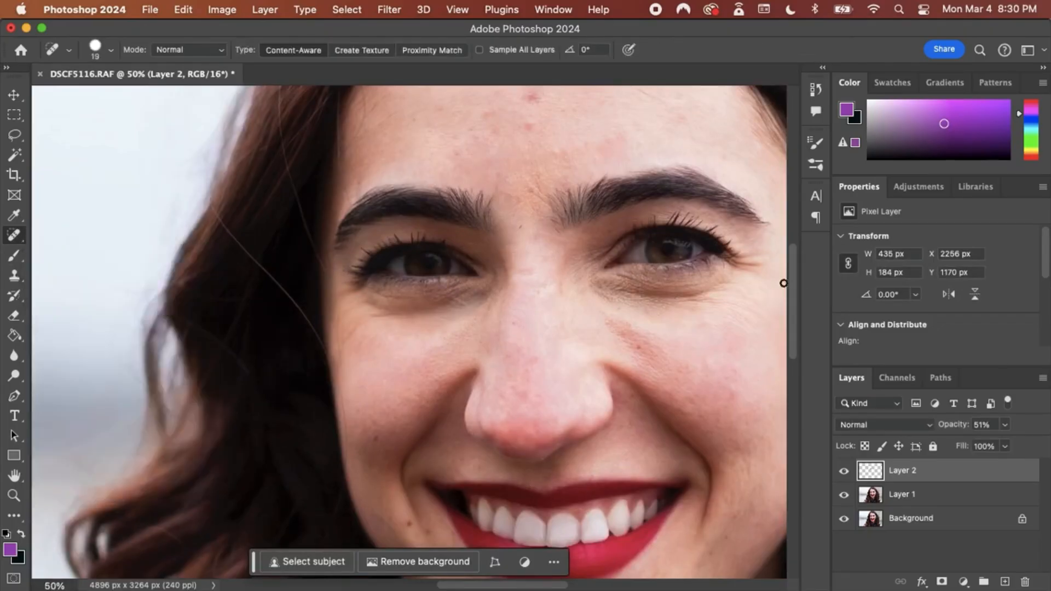
scroll(792, 287, down, 1)
scroll(792, 287, up, 4)
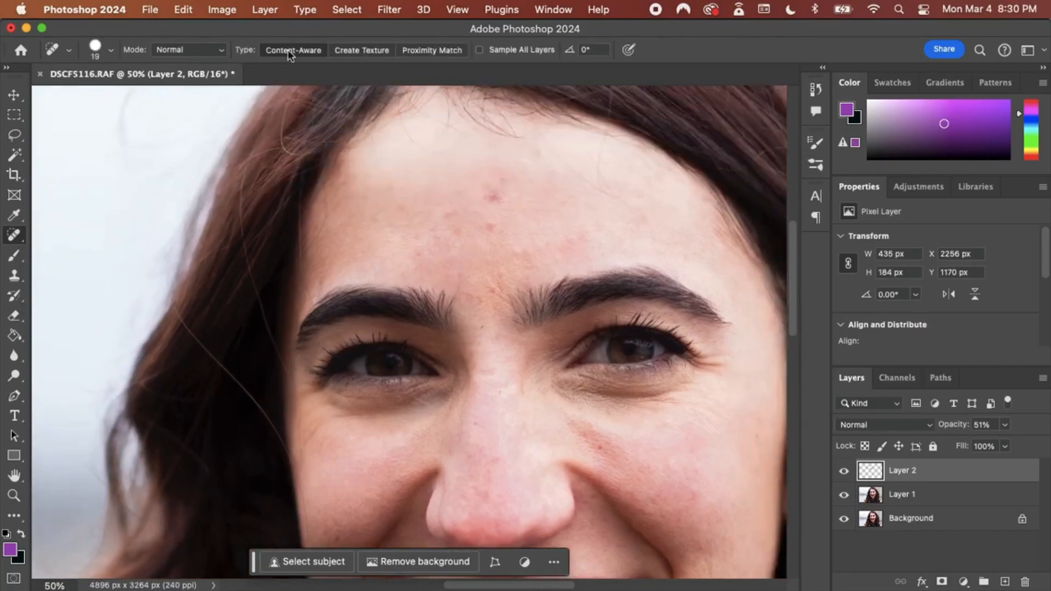
click(113, 48)
click(76, 122)
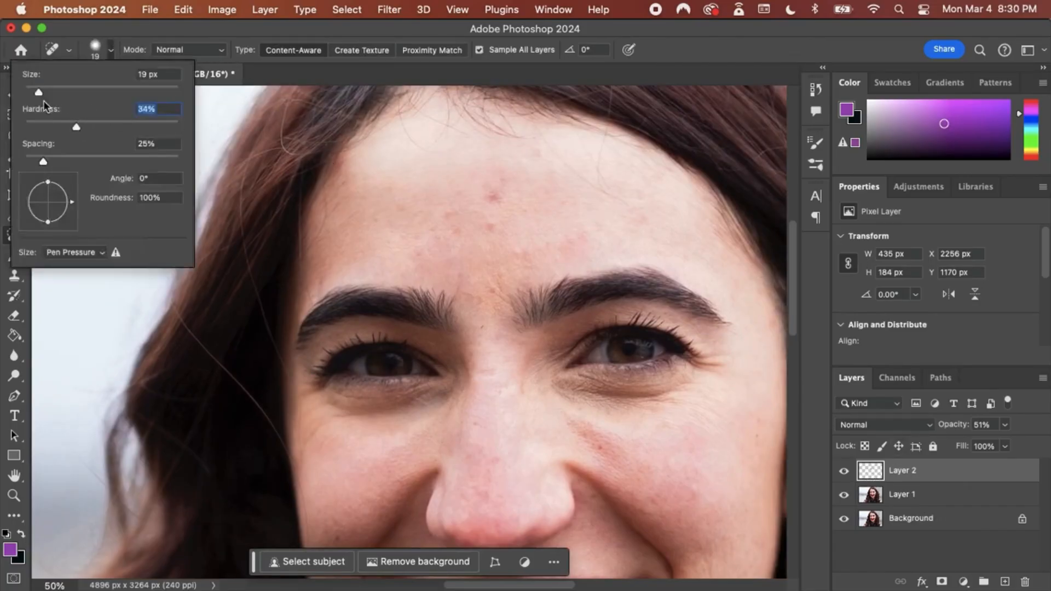
click(56, 91)
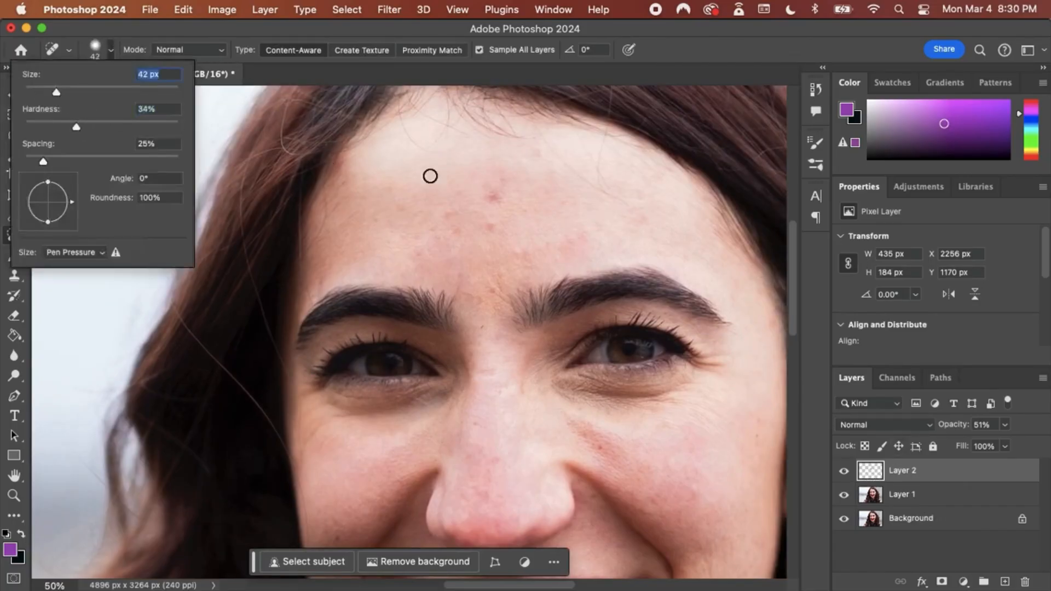
Step: Spot-heal the blemishes on the forehead and between the eyebrows, then try one on the cheek and undo it
click(491, 198)
click(491, 198)
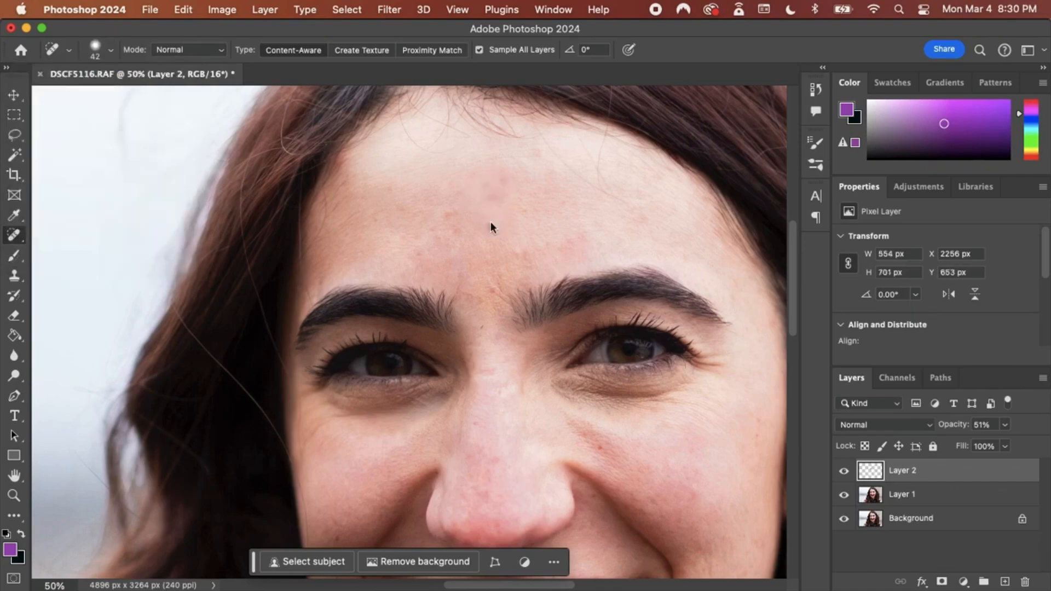
click(488, 224)
click(492, 290)
click(521, 255)
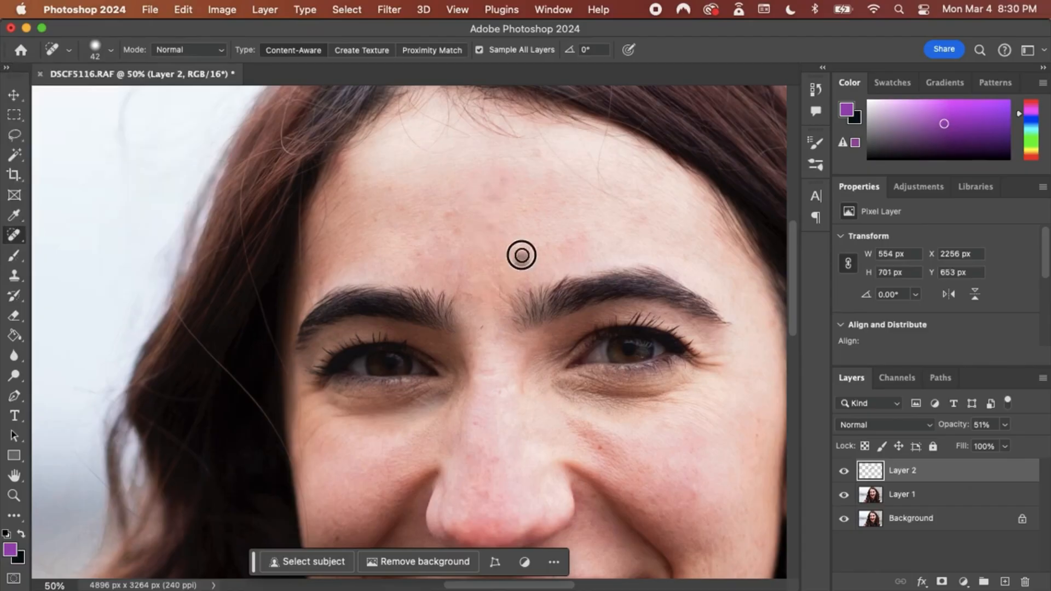
click(447, 220)
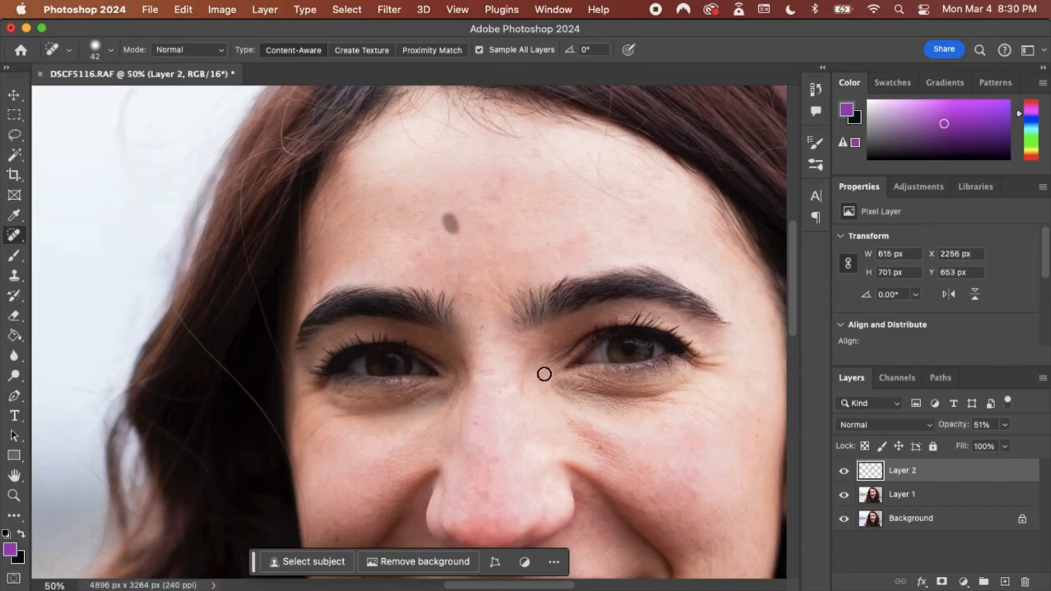
click(601, 449)
key(super+z)
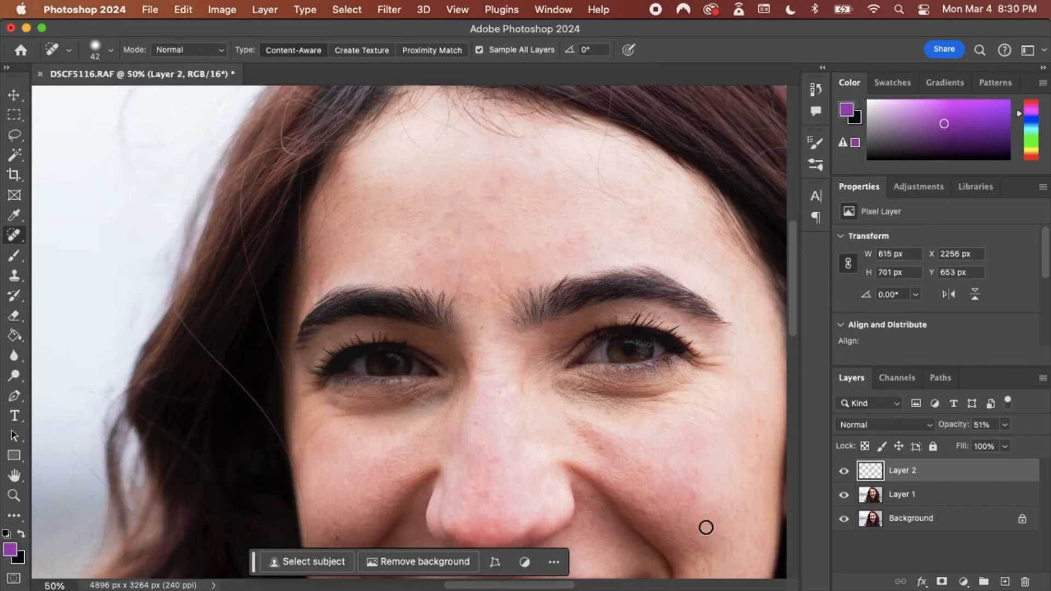
Step: Add a new empty layer above Layer 2 in the smiling portrait
drag(791, 318, 793, 353)
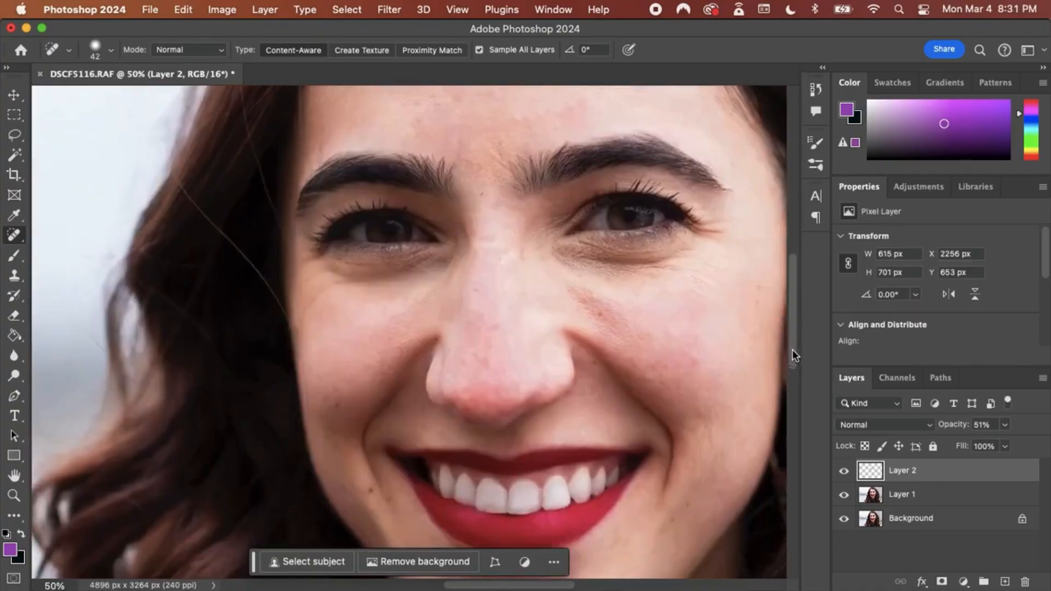
key(super+minus)
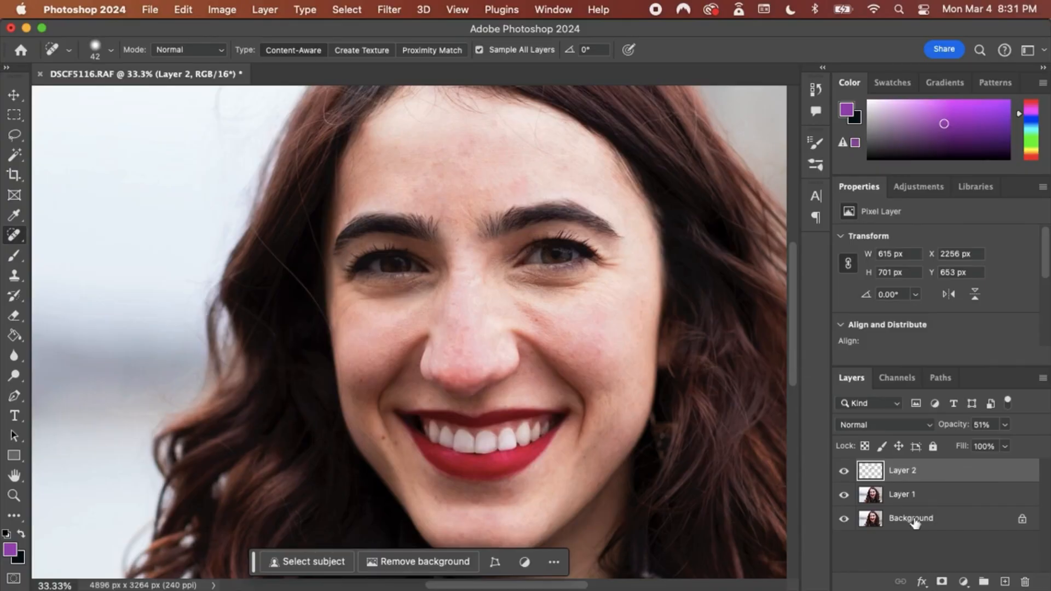
click(1006, 582)
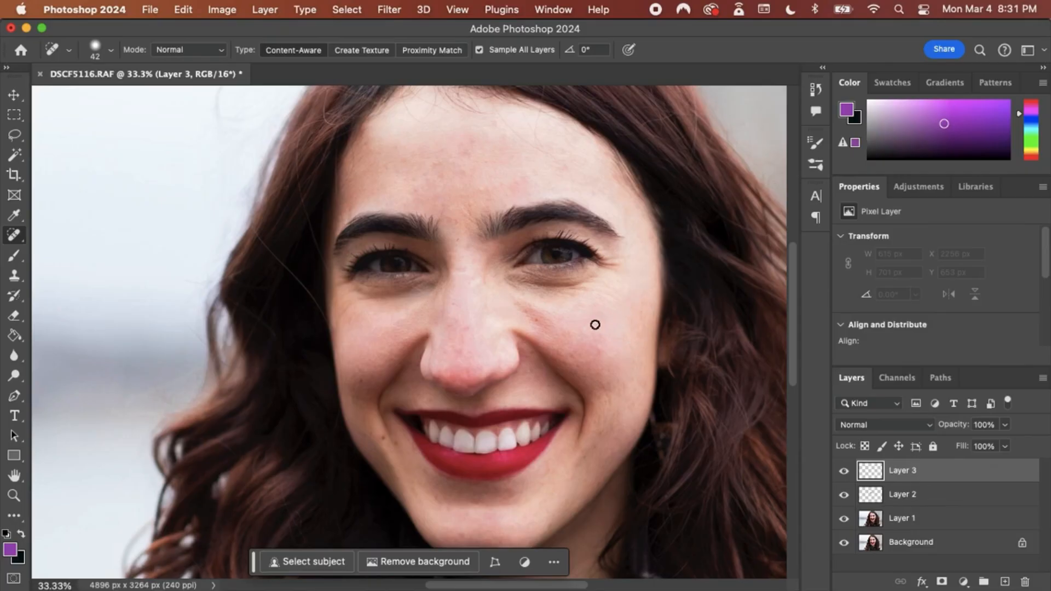
scroll(570, 301, down, 3)
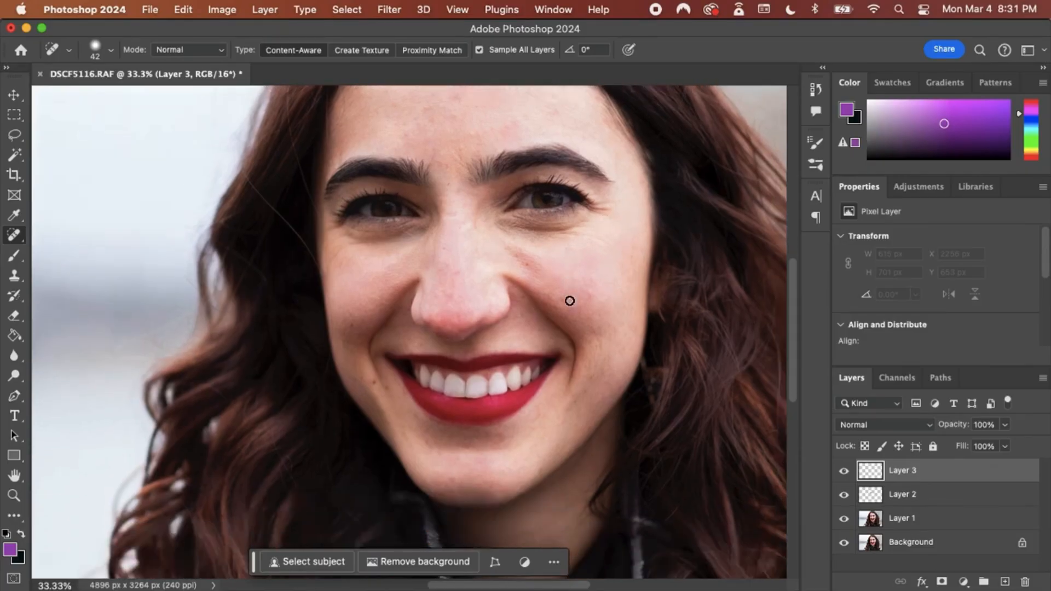
Step: Switch to Lightroom Classic, open the third portrait, DSCF3020.RAF, in Adobe Photoshop 2024, and switch back to Photoshop
mouse_move(459, 587)
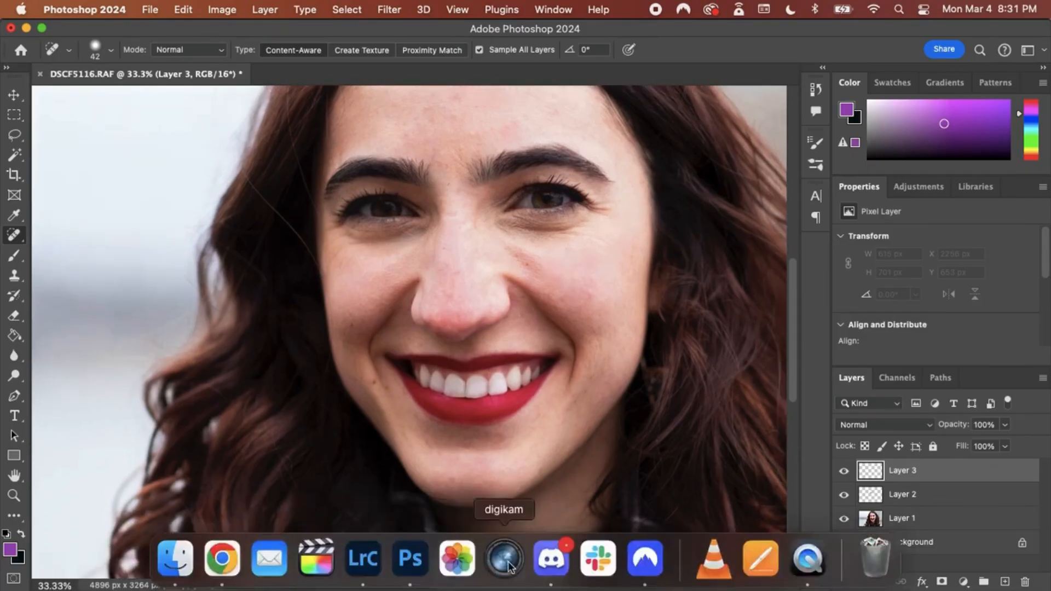
click(366, 570)
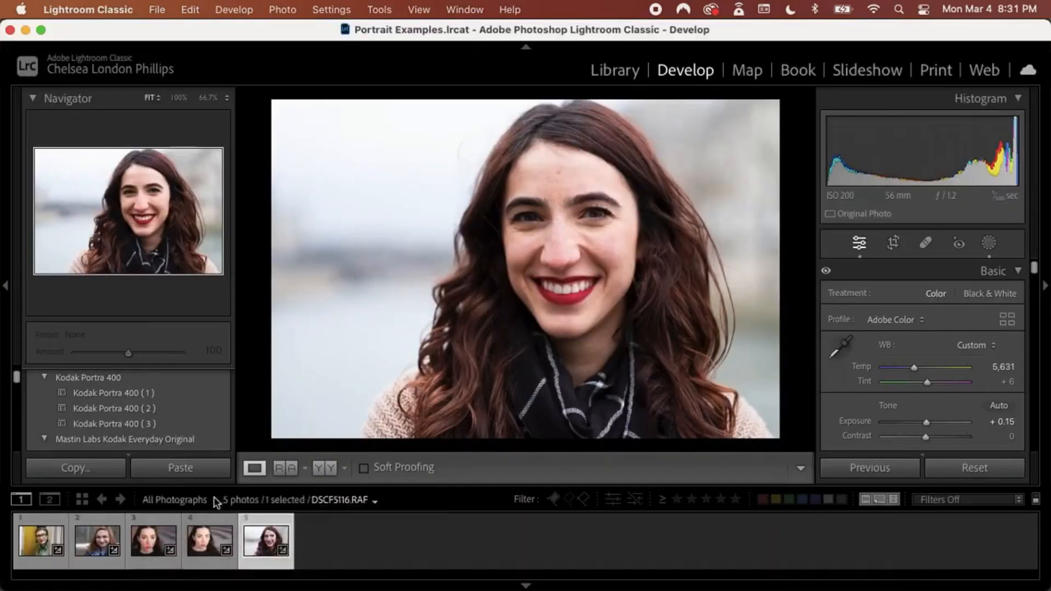
click(140, 542)
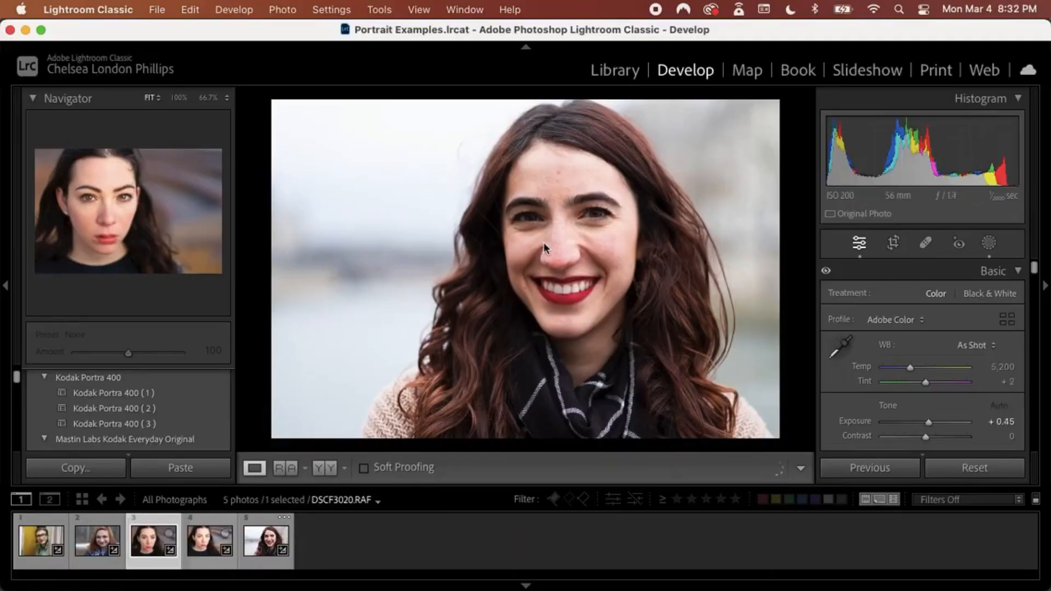
right_click(146, 543)
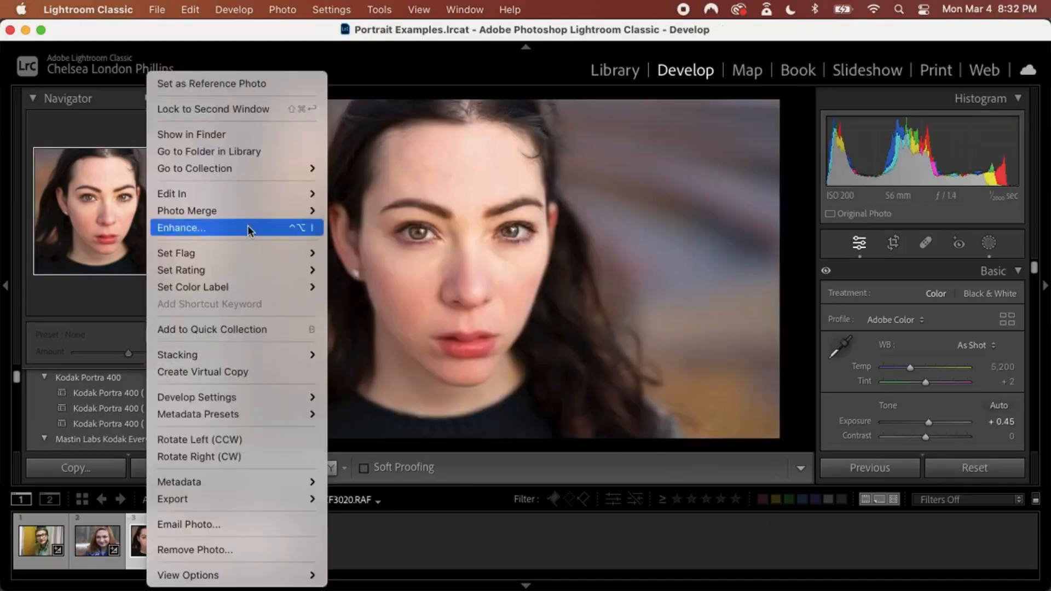
mouse_move(245, 197)
click(372, 195)
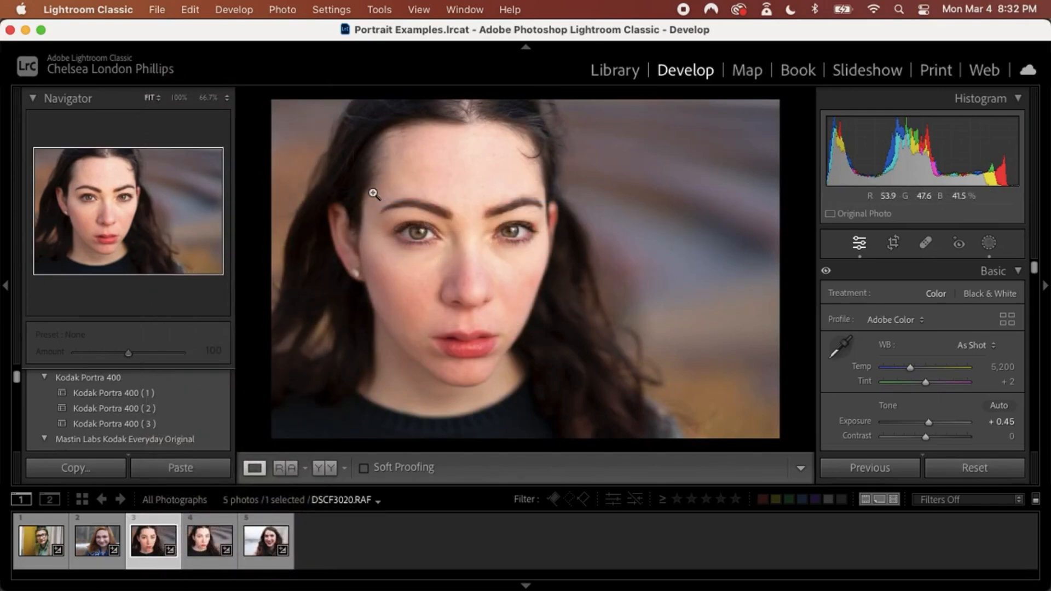
mouse_move(714, 589)
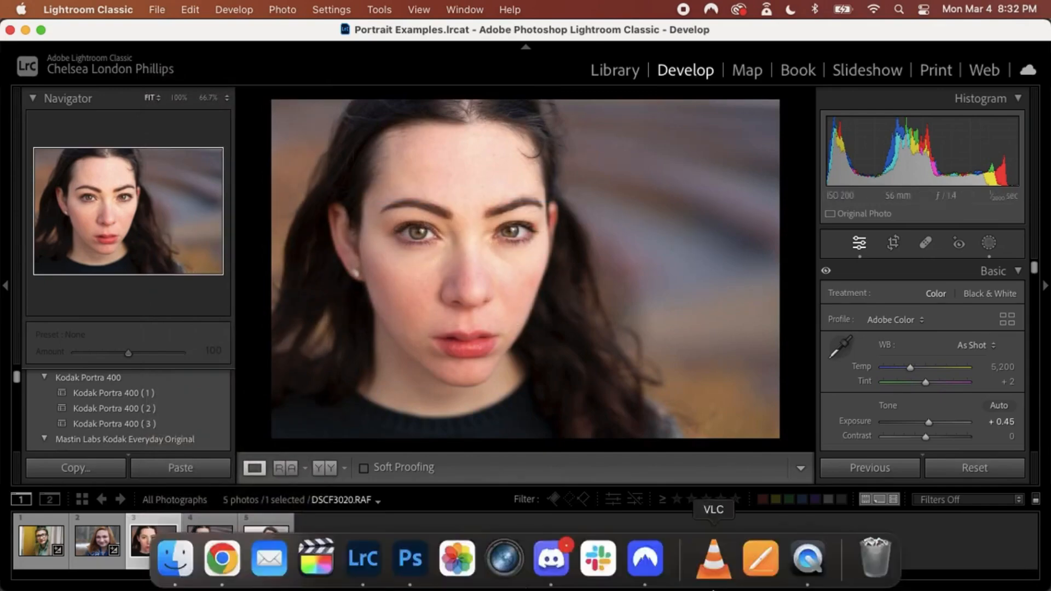
click(411, 562)
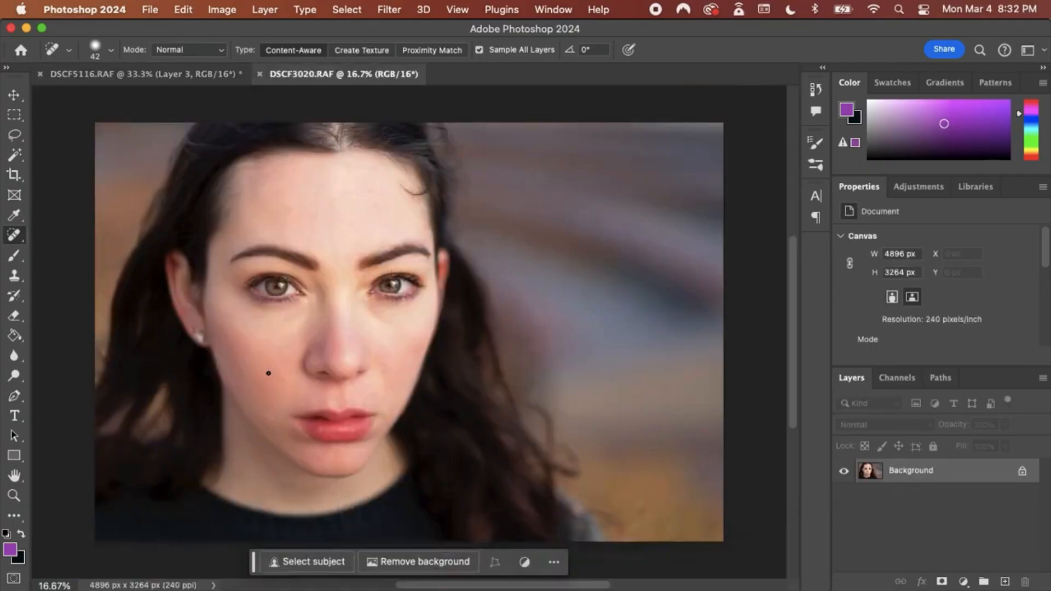
Step: Add a new empty layer above the Background, then try a Spot Healing stroke beside the nose and undo it
scroll(268, 373, up, 2)
scroll(268, 373, left, 5)
scroll(268, 373, down, 2)
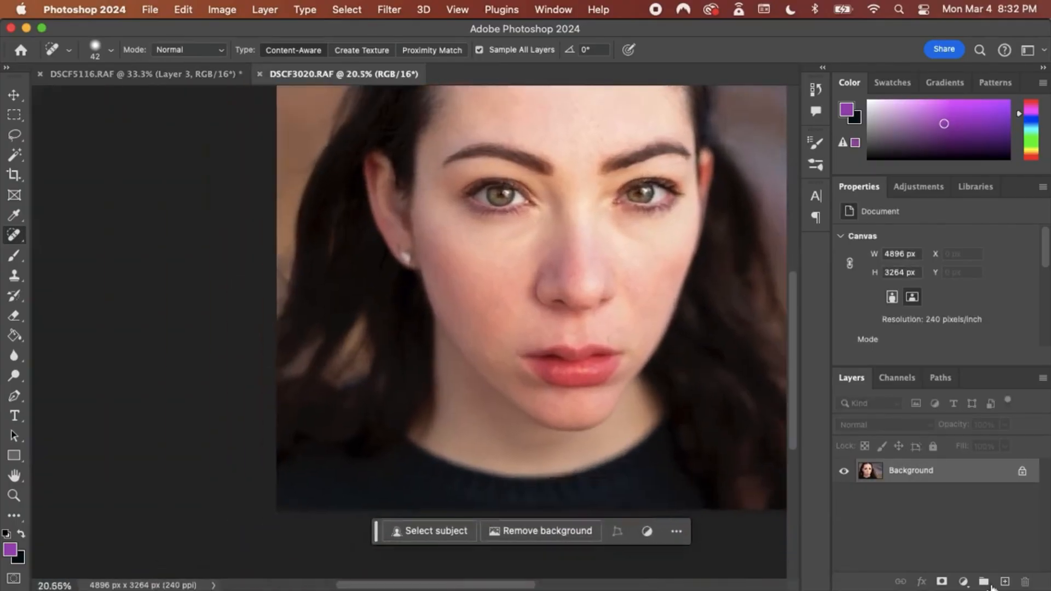
click(1005, 582)
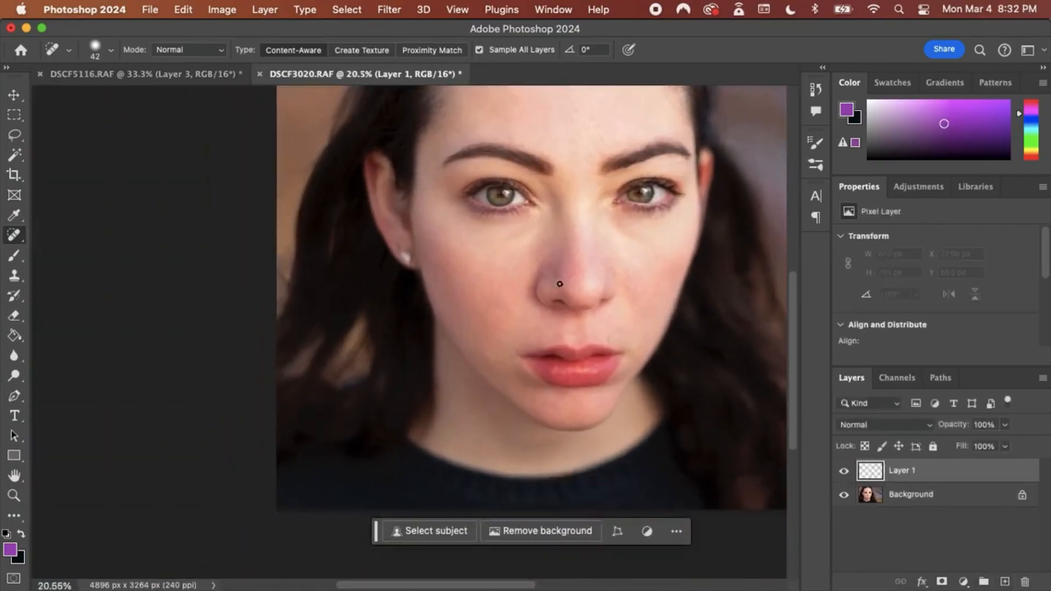
drag(560, 284, 529, 312)
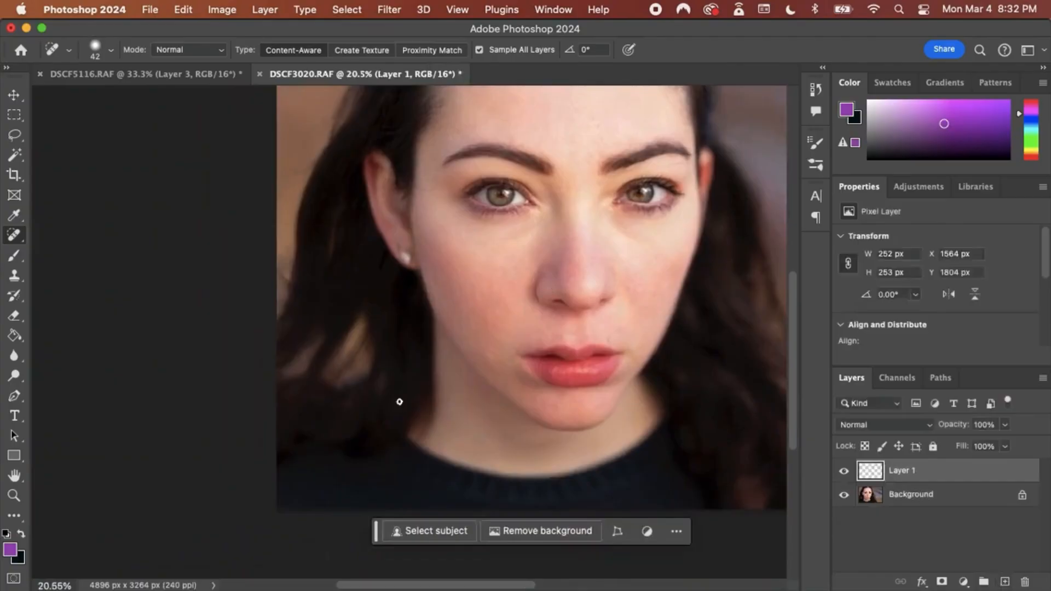
key(super+z)
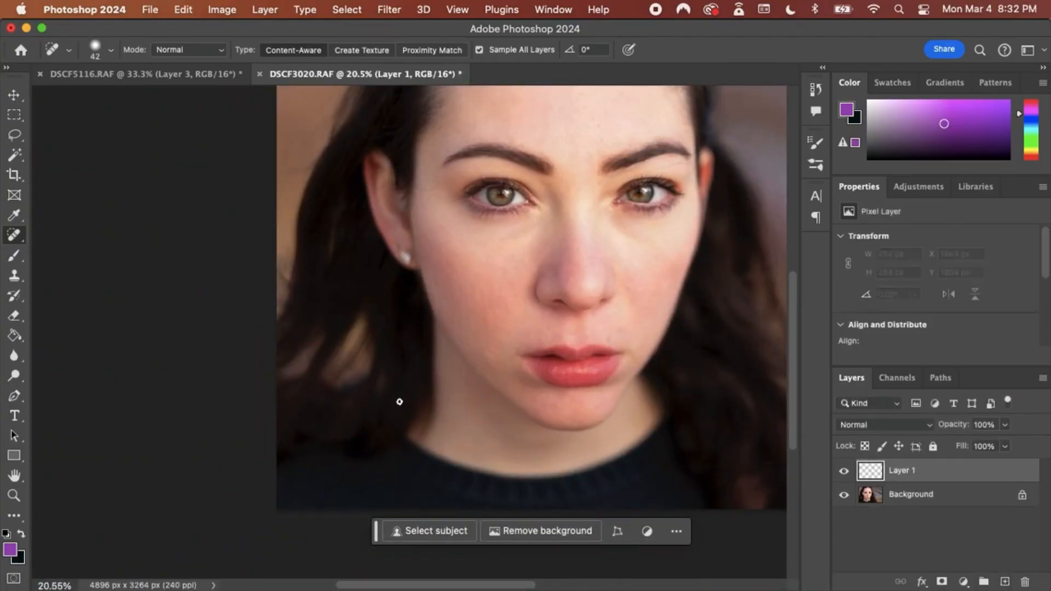
Step: Activate the Dodge tool and duplicate the Background layer beneath Layer 1
click(15, 377)
right_click(16, 377)
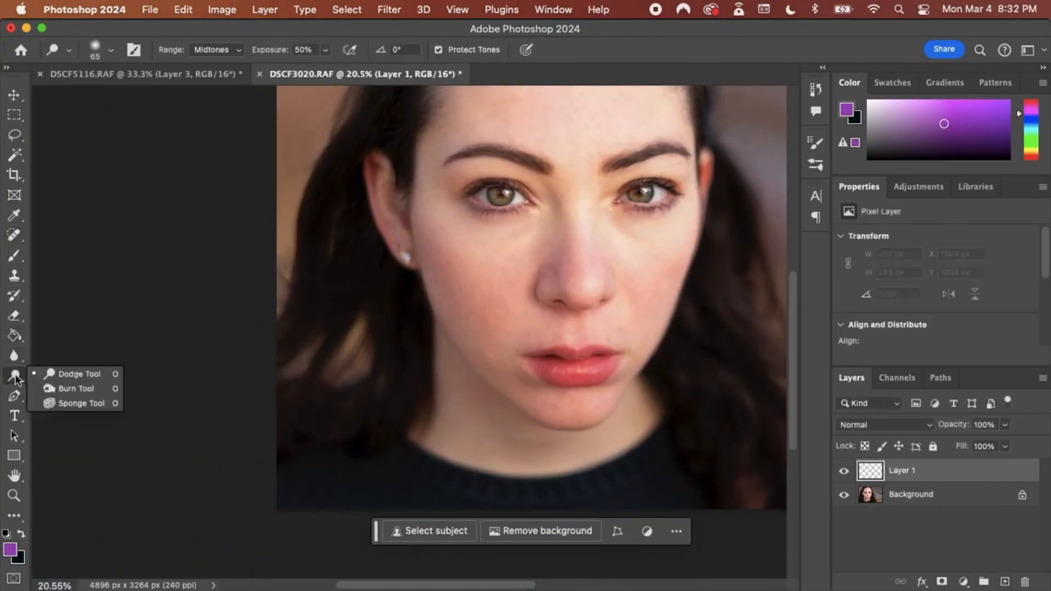
click(90, 376)
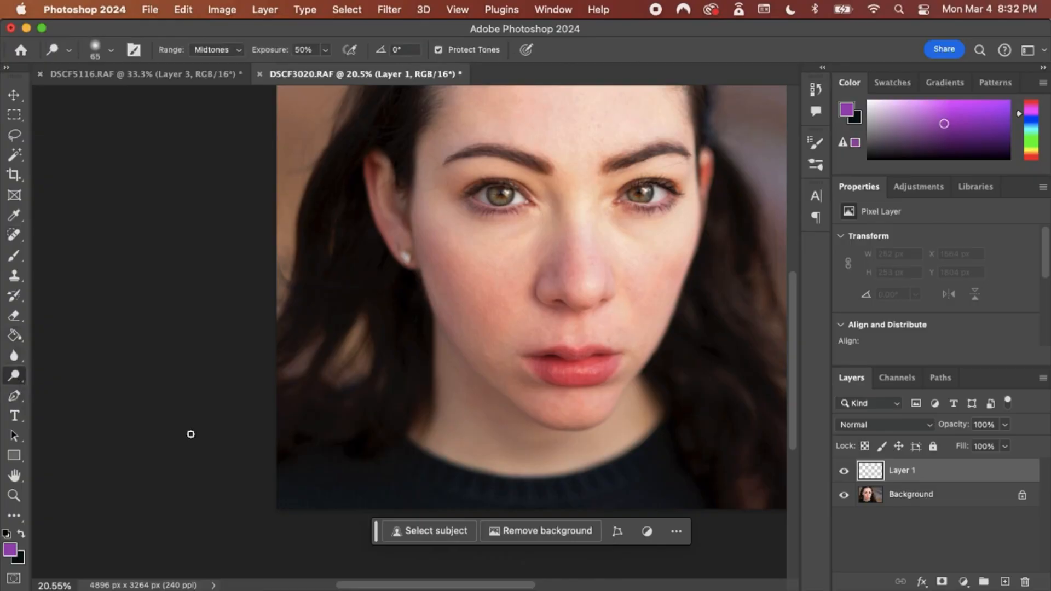
click(929, 506)
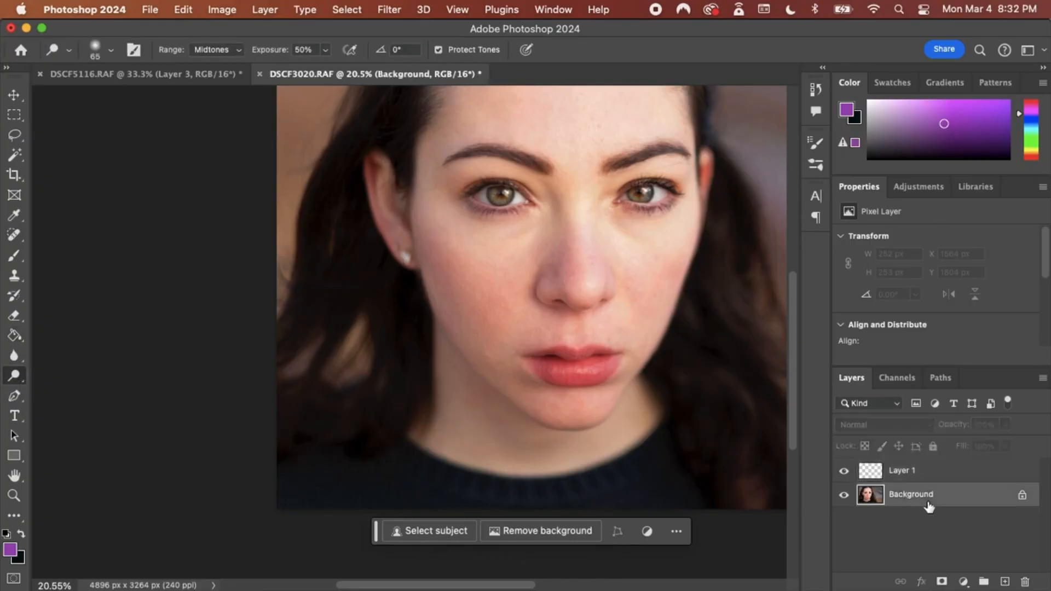
key(super+j)
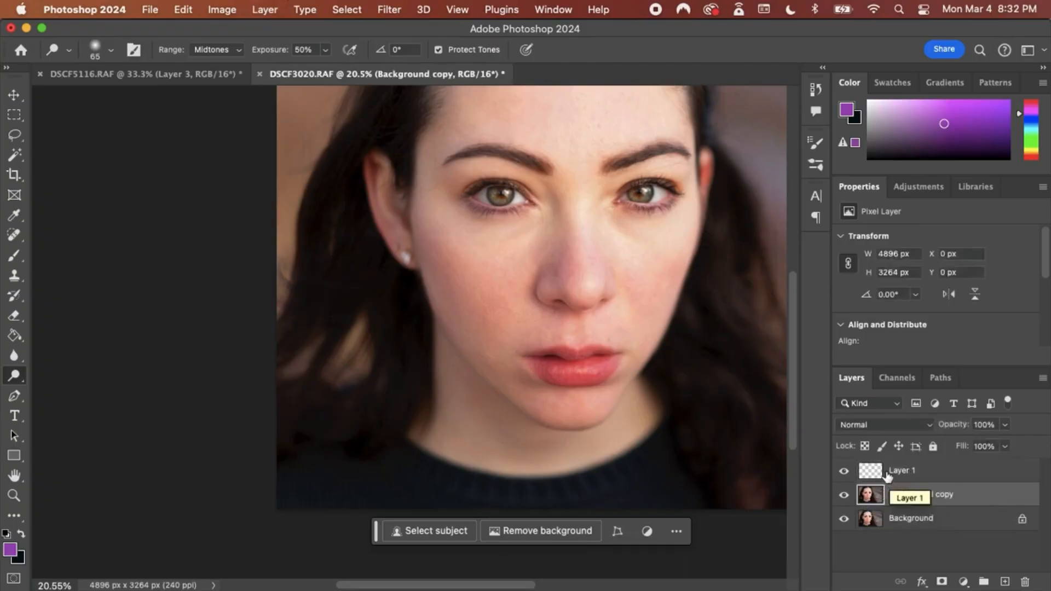
Step: Set the Dodge brush size to 198 px, then try a stroke on the cheek near the earring and undo it
right_click(445, 286)
click(579, 322)
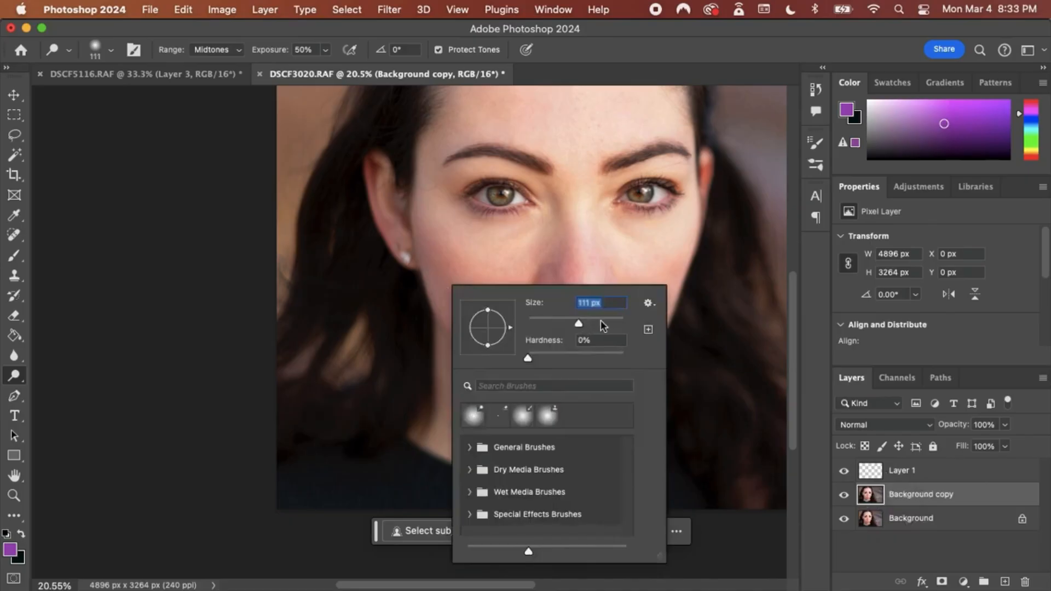
click(599, 321)
mouse_move(434, 272)
mouse_down()
mouse_move(453, 299)
mouse_move(424, 259)
mouse_up()
key(super+z)
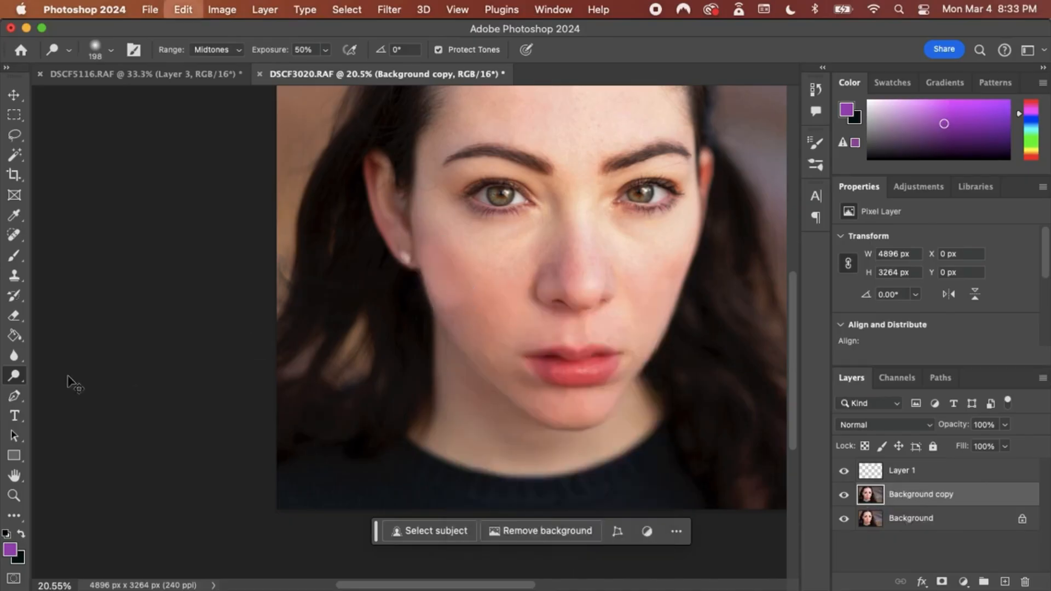
Step: With the Burn tool at a 127 px brush size, darken the hollows of both cheeks on the Background copy
right_click(18, 378)
click(66, 377)
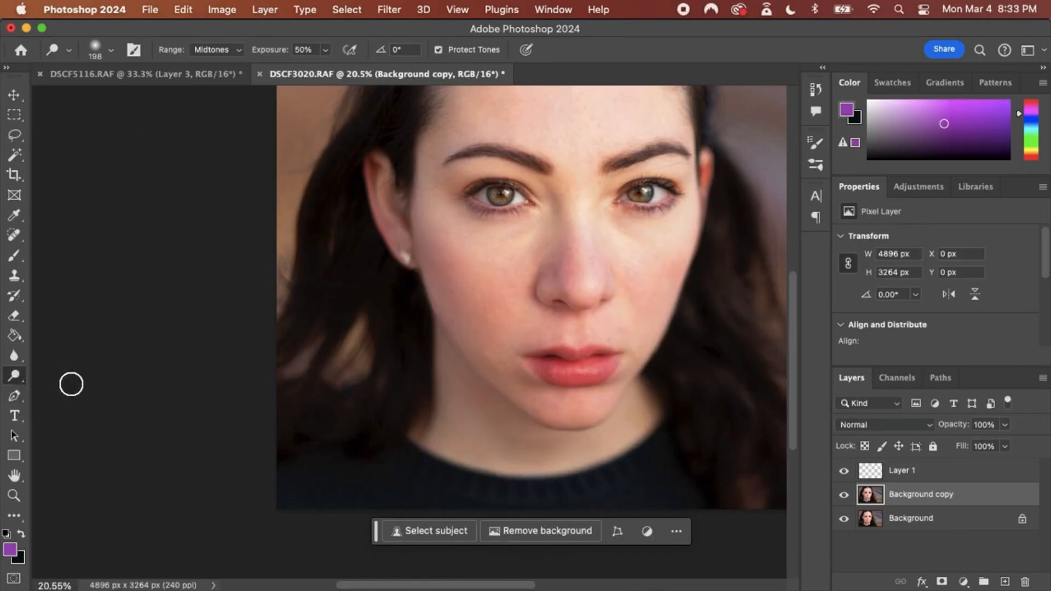
right_click(15, 377)
click(82, 389)
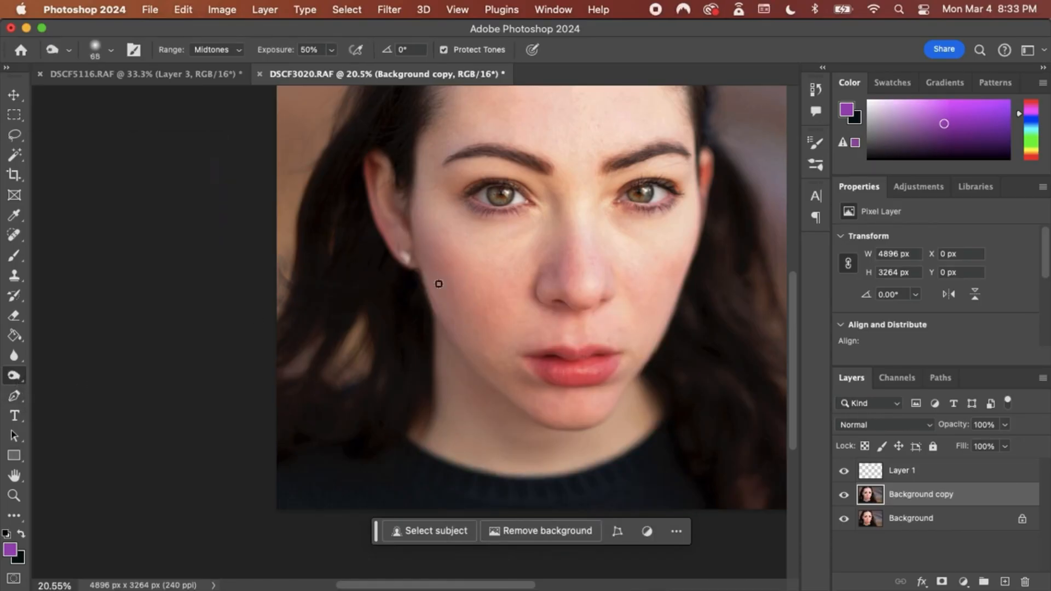
right_click(446, 284)
drag(560, 313, 577, 315)
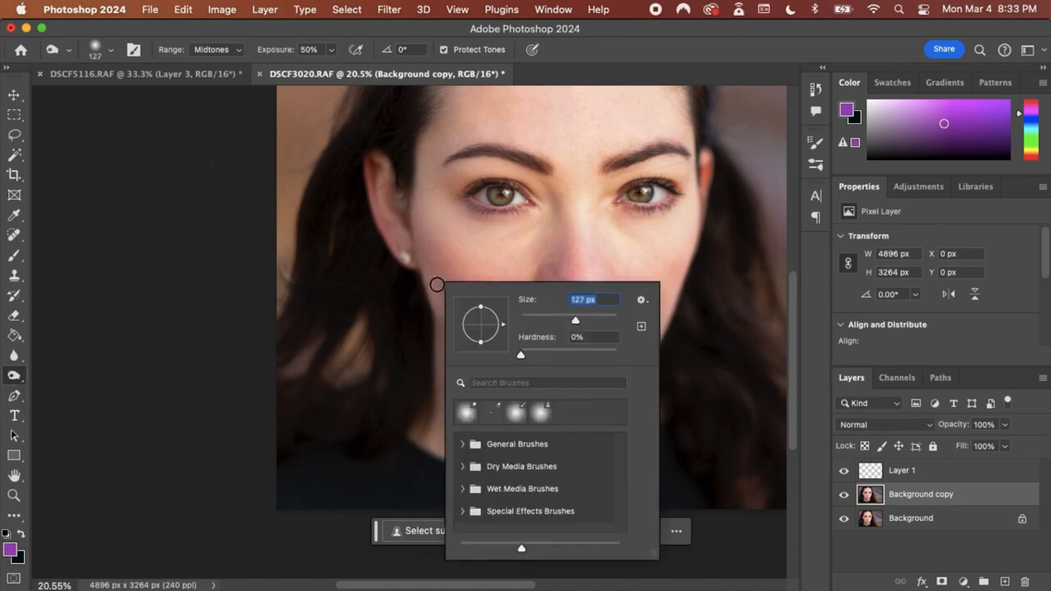
key(Return)
mouse_move(440, 290)
mouse_down()
mouse_move(427, 257)
mouse_move(452, 297)
mouse_up()
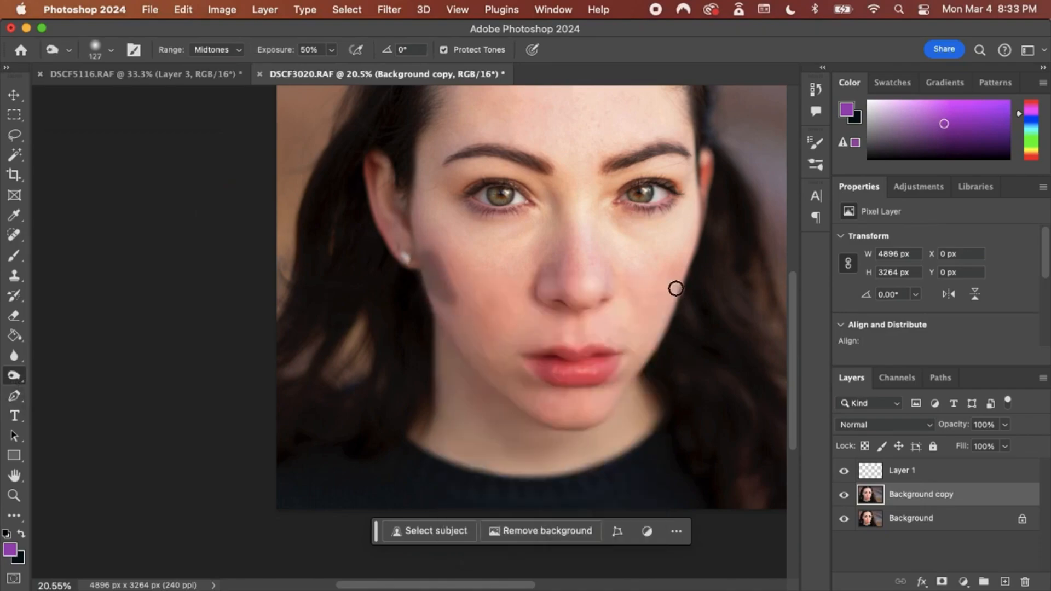
mouse_move(678, 279)
mouse_down()
mouse_move(680, 280)
mouse_move(660, 305)
mouse_move(675, 282)
mouse_up()
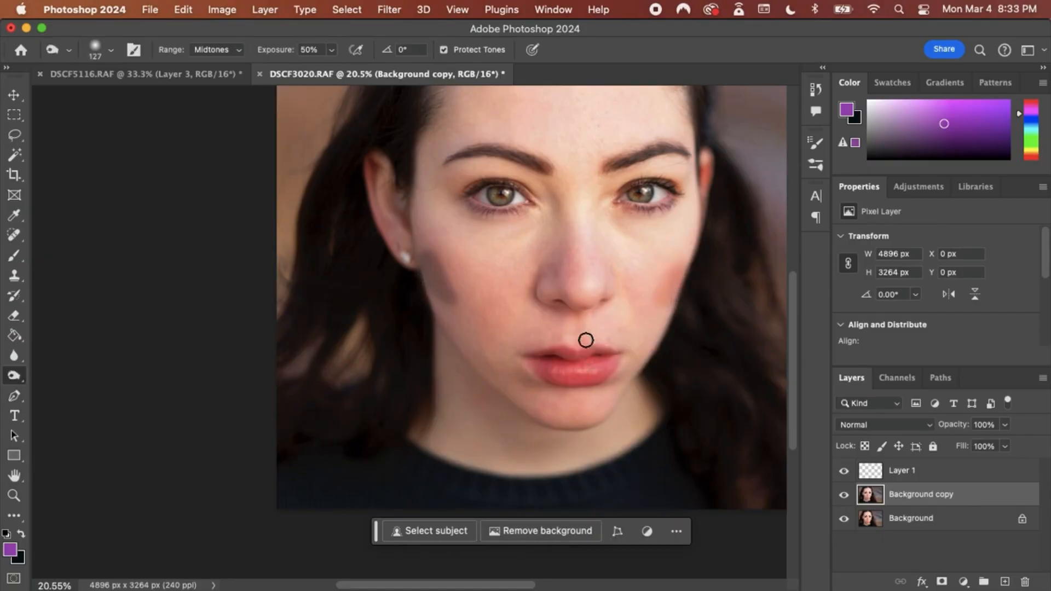
Step: Burn shading above the upper lip, below the lower lip and along both sides of the nose
drag(579, 333, 579, 334)
drag(574, 392, 557, 394)
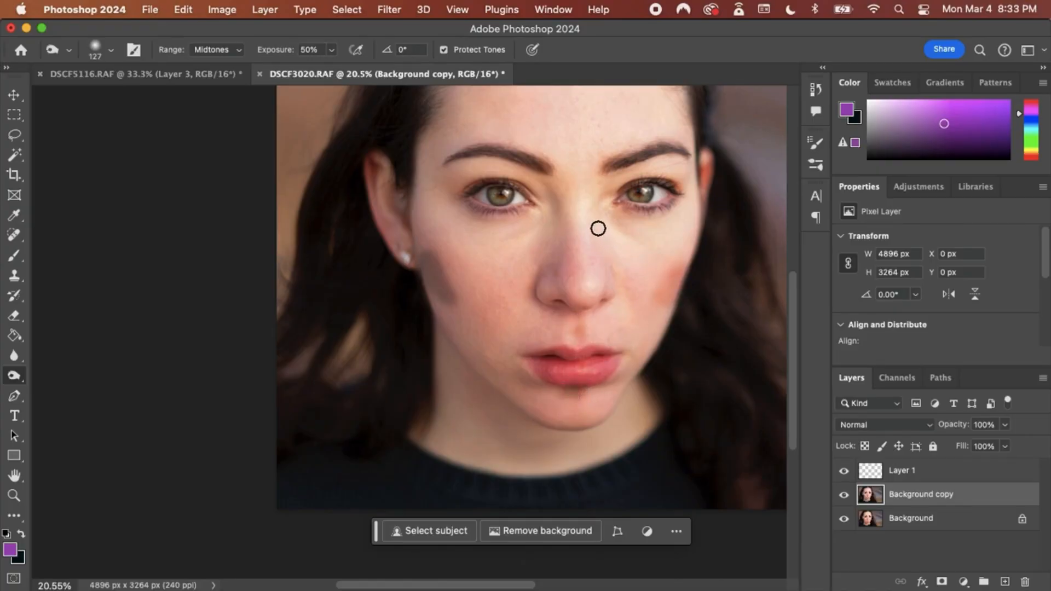
mouse_move(600, 229)
mouse_down()
mouse_move(600, 254)
mouse_move(599, 224)
mouse_move(556, 225)
mouse_move(558, 214)
mouse_move(601, 241)
mouse_move(557, 254)
mouse_up()
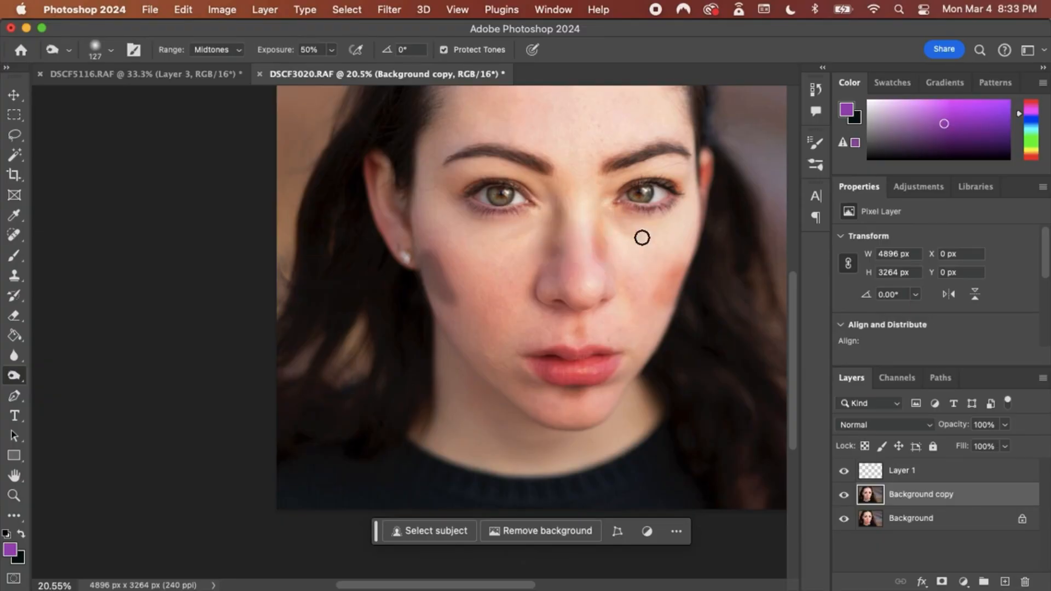
Step: Burn the edges of the forehead along the hairline and deepen the shading on both cheeks
scroll(641, 235, up, 5)
mouse_move(624, 160)
mouse_down()
mouse_move(638, 181)
mouse_move(615, 160)
mouse_move(646, 191)
mouse_move(607, 163)
mouse_move(644, 203)
mouse_up()
mouse_move(442, 173)
mouse_down()
mouse_move(432, 157)
mouse_move(409, 197)
mouse_move(425, 159)
mouse_move(411, 180)
mouse_up()
mouse_move(527, 128)
mouse_down()
mouse_move(539, 108)
mouse_move(552, 111)
mouse_move(552, 128)
mouse_move(542, 129)
mouse_move(542, 118)
mouse_move(521, 112)
mouse_move(542, 112)
mouse_move(540, 134)
mouse_move(498, 114)
mouse_move(552, 115)
mouse_up()
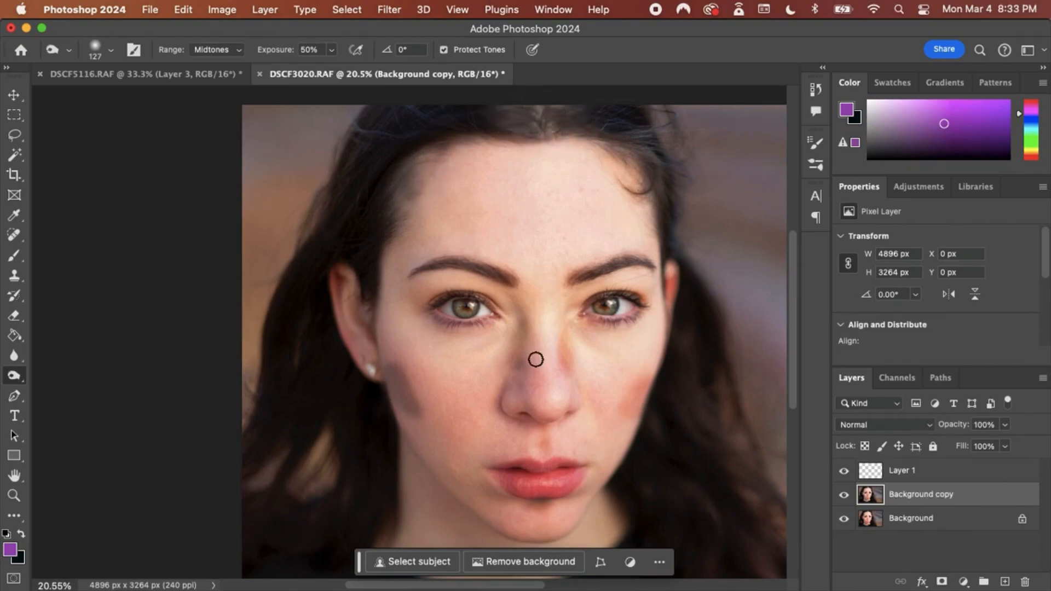
mouse_move(418, 366)
mouse_down()
mouse_move(409, 394)
mouse_move(422, 416)
mouse_move(396, 378)
mouse_up()
mouse_move(619, 426)
mouse_down()
mouse_move(643, 399)
mouse_move(622, 420)
mouse_up()
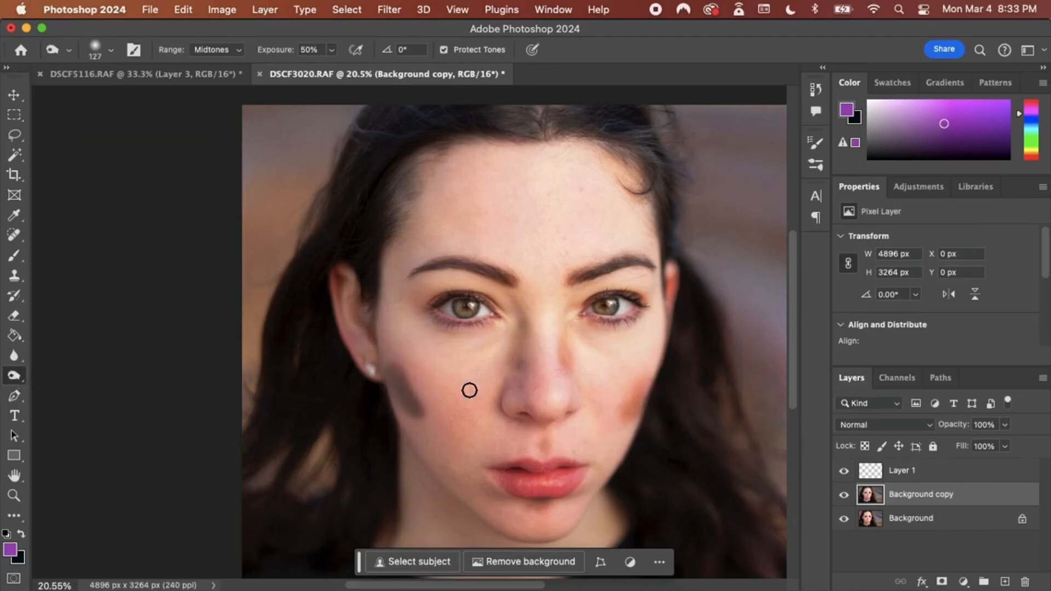
Step: Switch to the Dodge tool with a 198 px brush and brighten the bridge of the nose
right_click(21, 380)
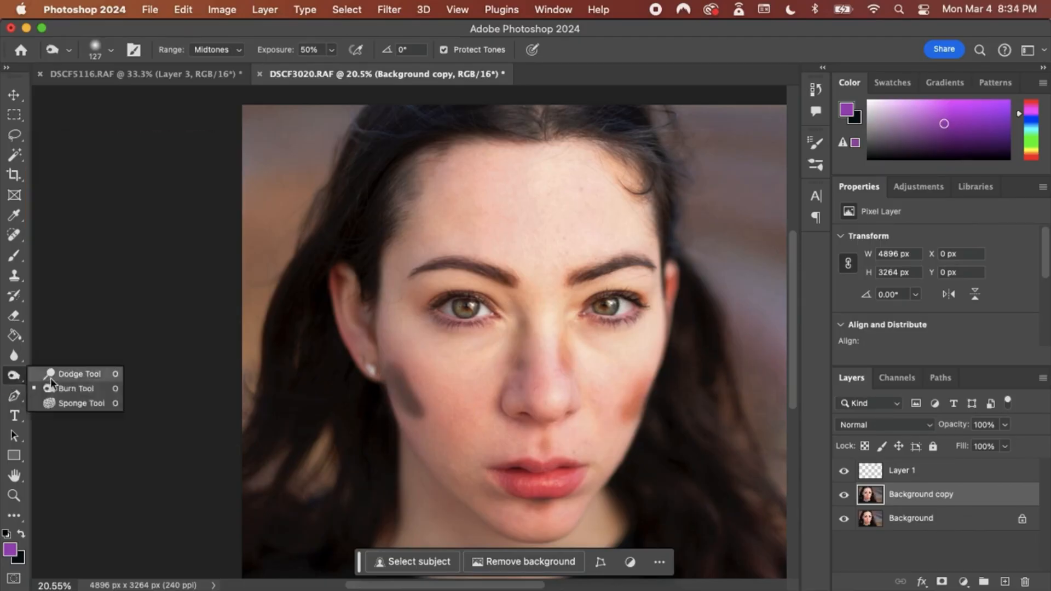
click(60, 374)
key(bracketright)
key(bracketright)
key(bracketright)
key(bracketright)
key(bracketright)
key(bracketright)
key(bracketright)
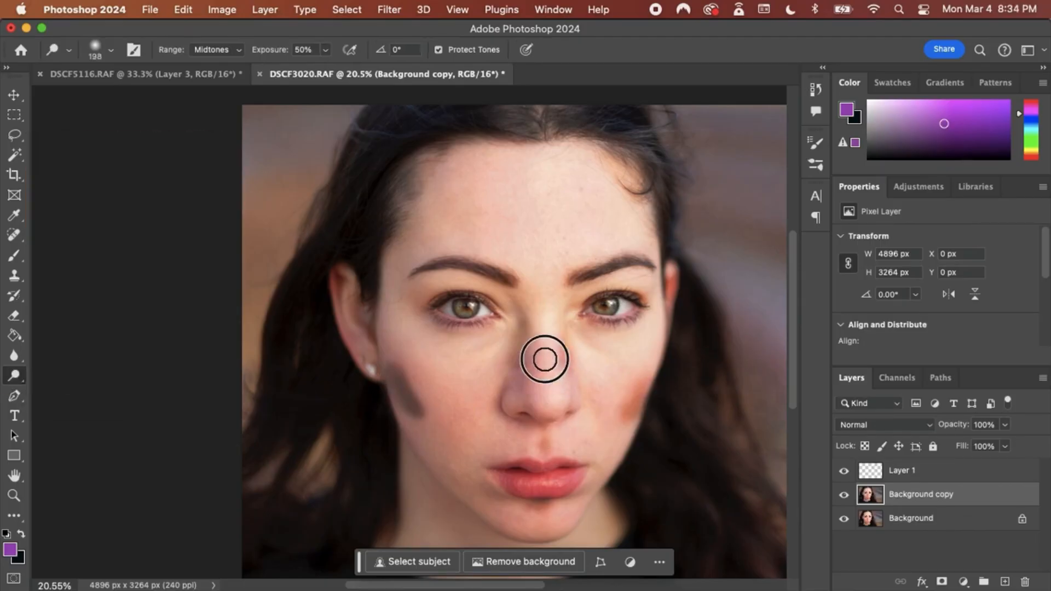
drag(544, 357, 545, 318)
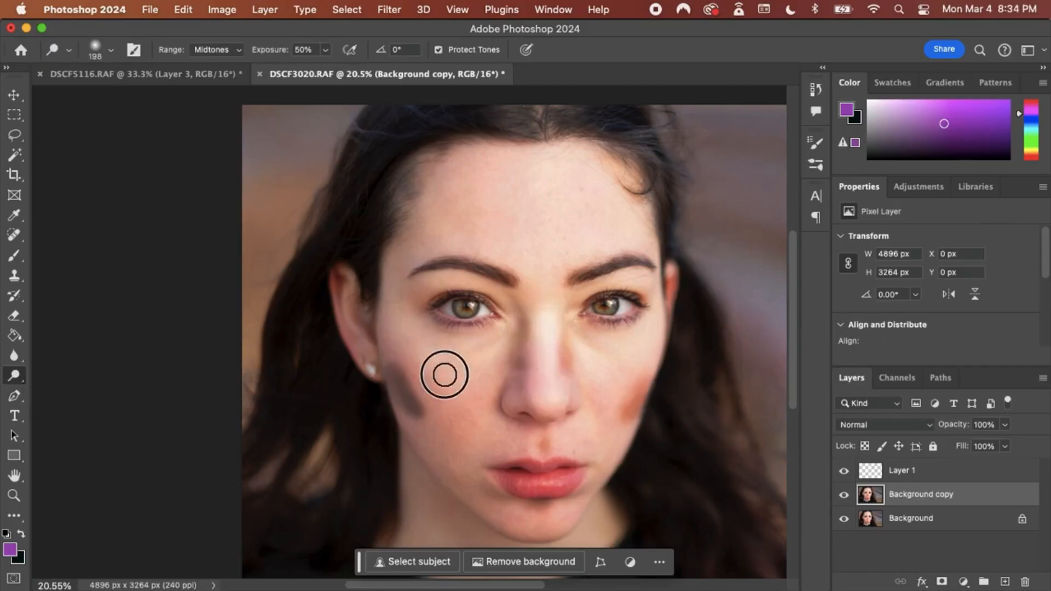
Step: Dodge the upper cheeks, under-eye areas, nose tip, chin and central forehead, then compare the face with the Background copy hidden and shown
mouse_move(446, 371)
mouse_down()
mouse_move(415, 364)
mouse_move(463, 371)
mouse_move(429, 340)
mouse_move(472, 353)
mouse_move(429, 345)
mouse_up()
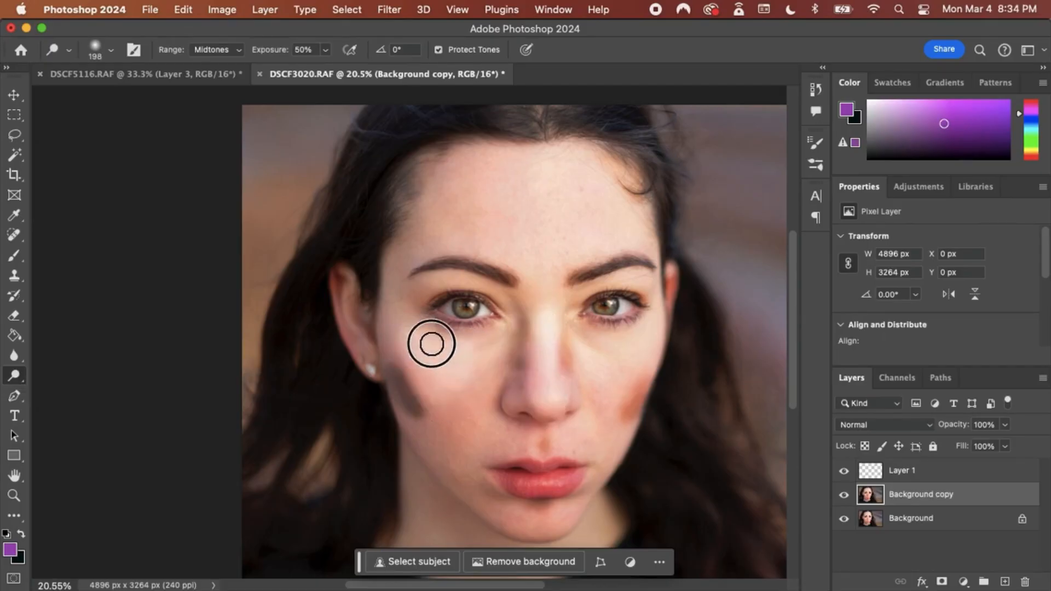
mouse_move(598, 354)
mouse_down()
mouse_move(635, 342)
mouse_move(613, 365)
mouse_move(647, 344)
mouse_move(614, 384)
mouse_move(546, 398)
mouse_up()
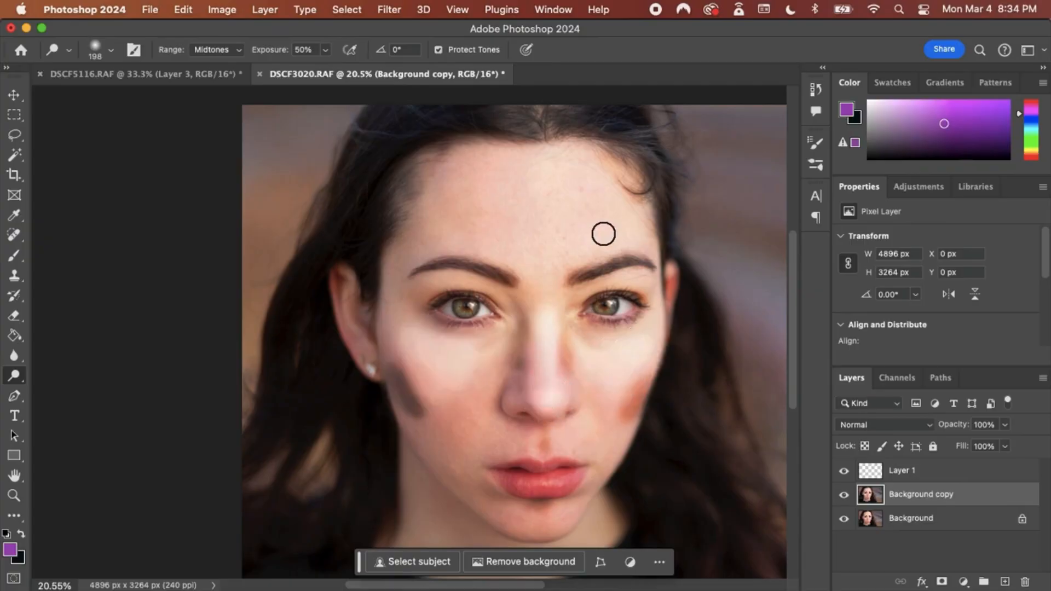
drag(602, 335, 622, 335)
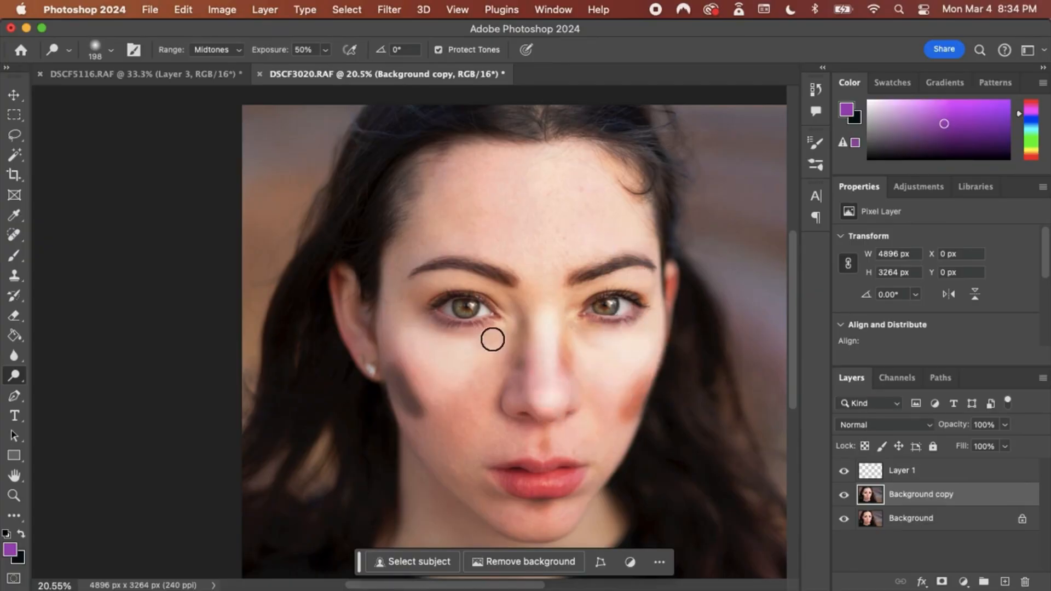
drag(460, 339, 451, 340)
mouse_move(521, 519)
mouse_down()
mouse_move(555, 519)
mouse_move(524, 523)
mouse_move(555, 525)
mouse_move(533, 521)
mouse_up()
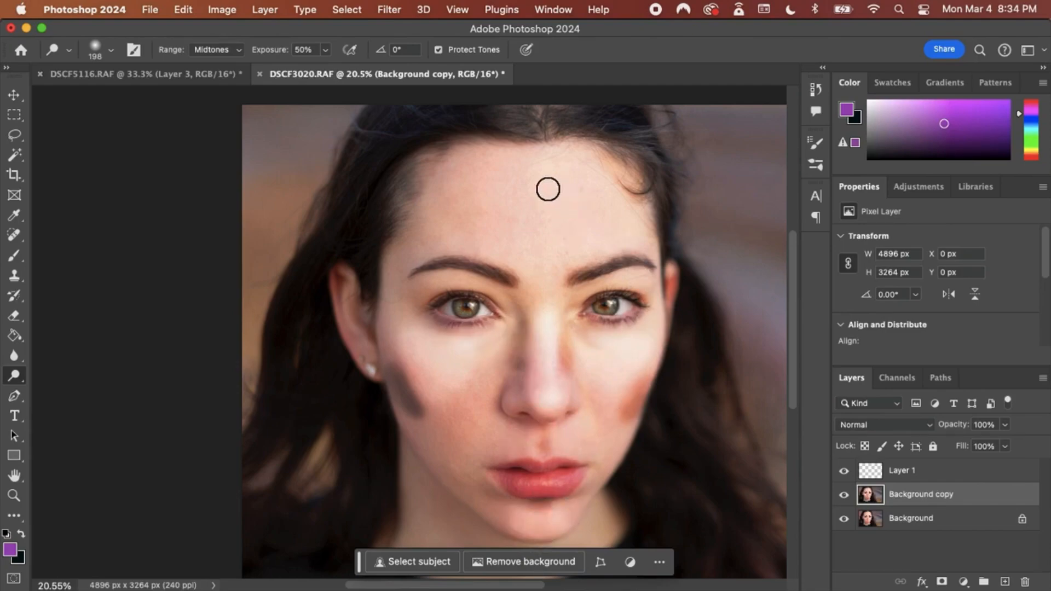
mouse_move(550, 230)
mouse_down()
mouse_move(455, 206)
mouse_move(596, 210)
mouse_move(499, 202)
mouse_move(487, 190)
mouse_move(539, 251)
mouse_up()
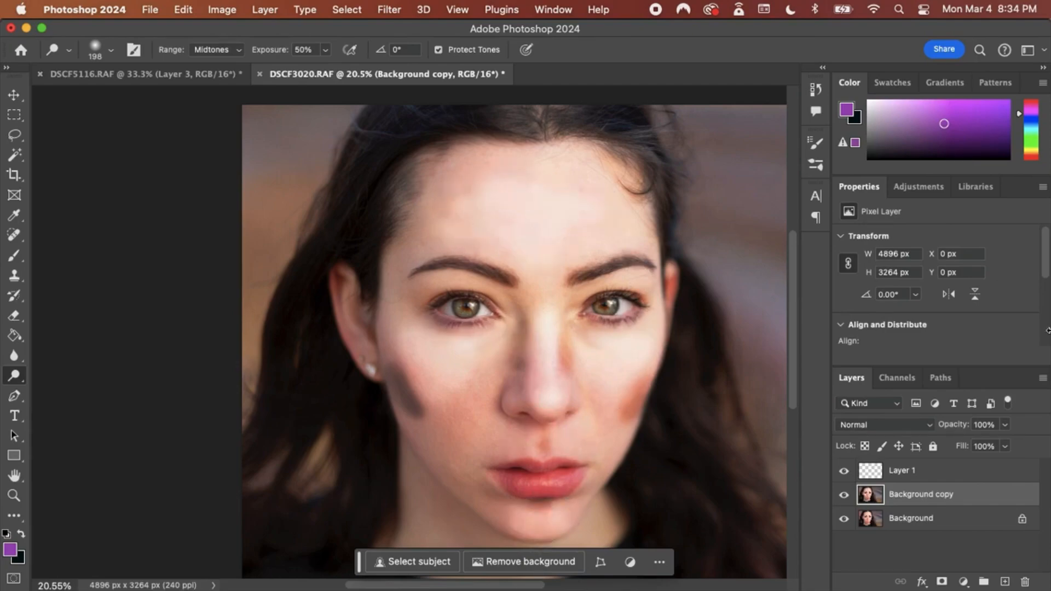
click(844, 496)
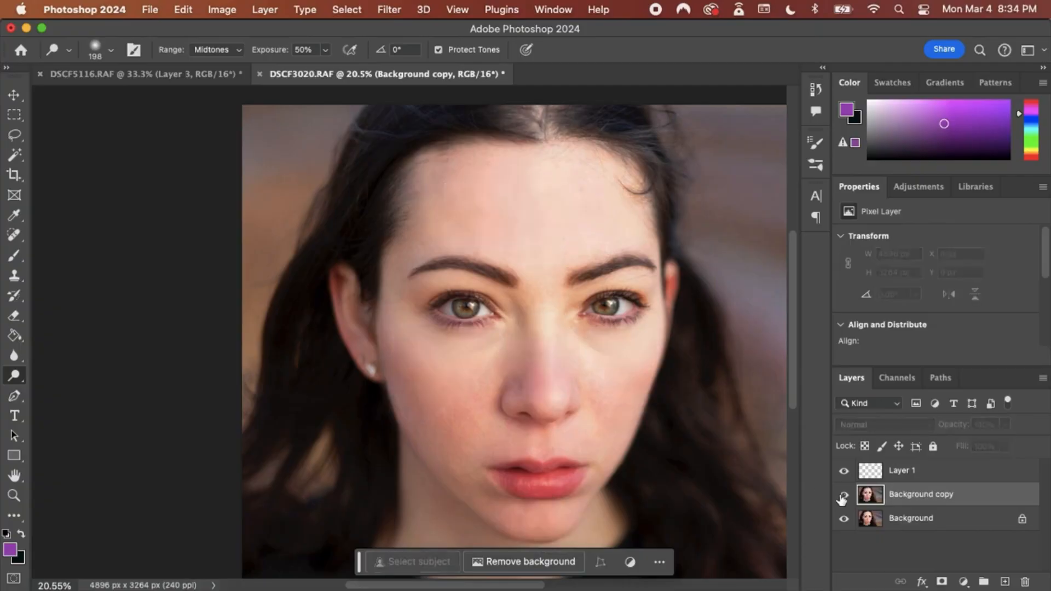
click(843, 496)
click(843, 495)
click(843, 496)
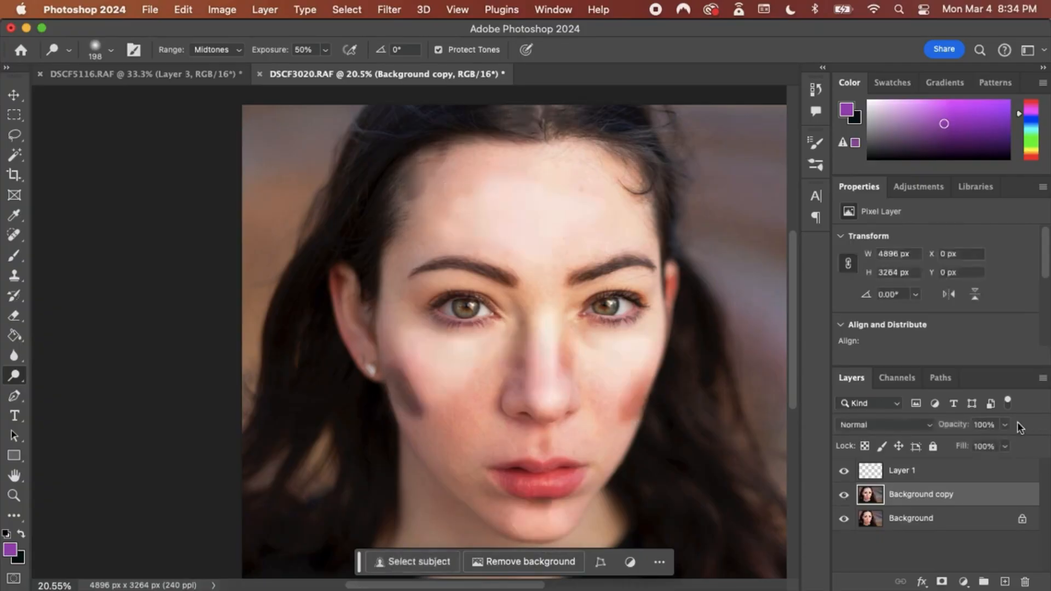
Step: Set the Background copy to Soft Light at 43% opacity and toggle its visibility to compare the effect
click(928, 426)
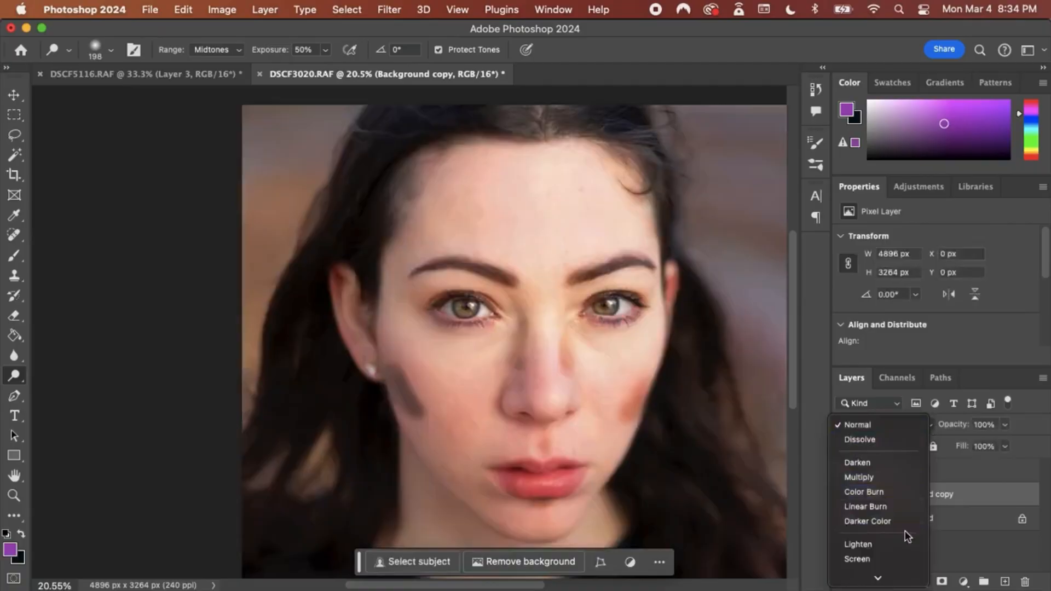
scroll(897, 533, down, 3)
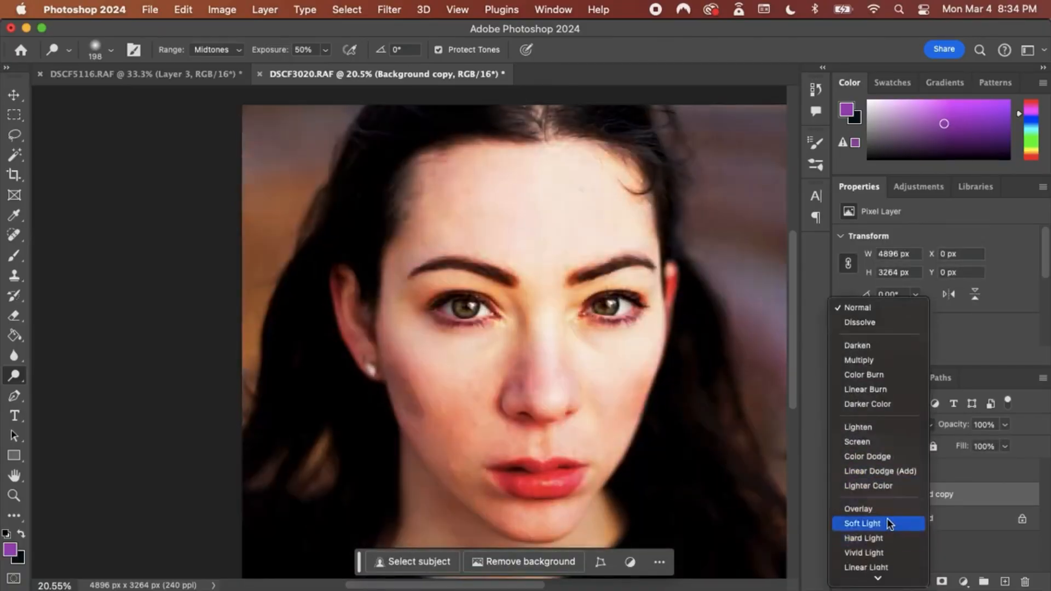
click(890, 524)
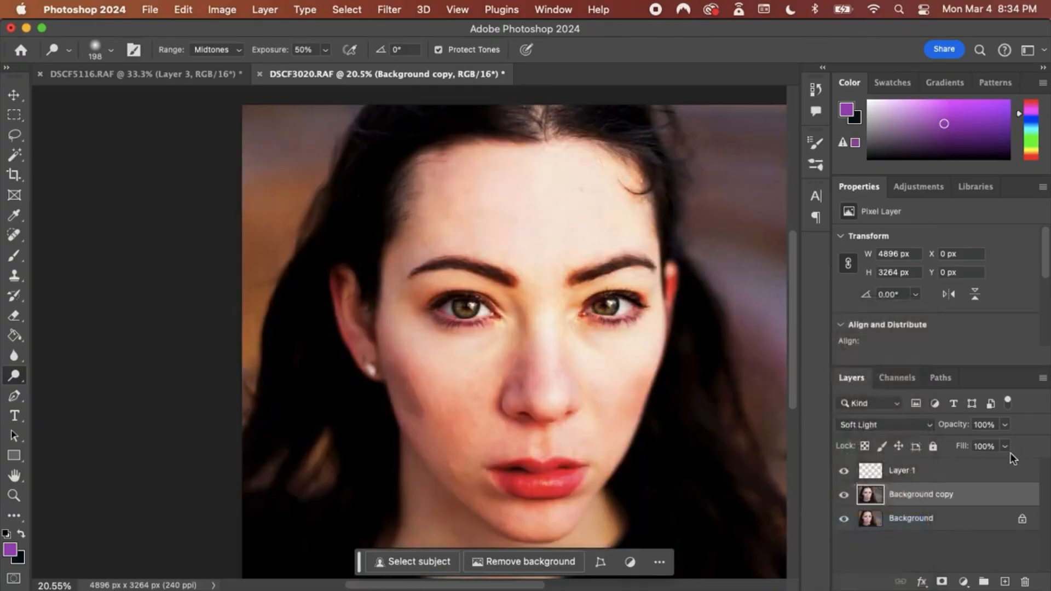
click(1004, 425)
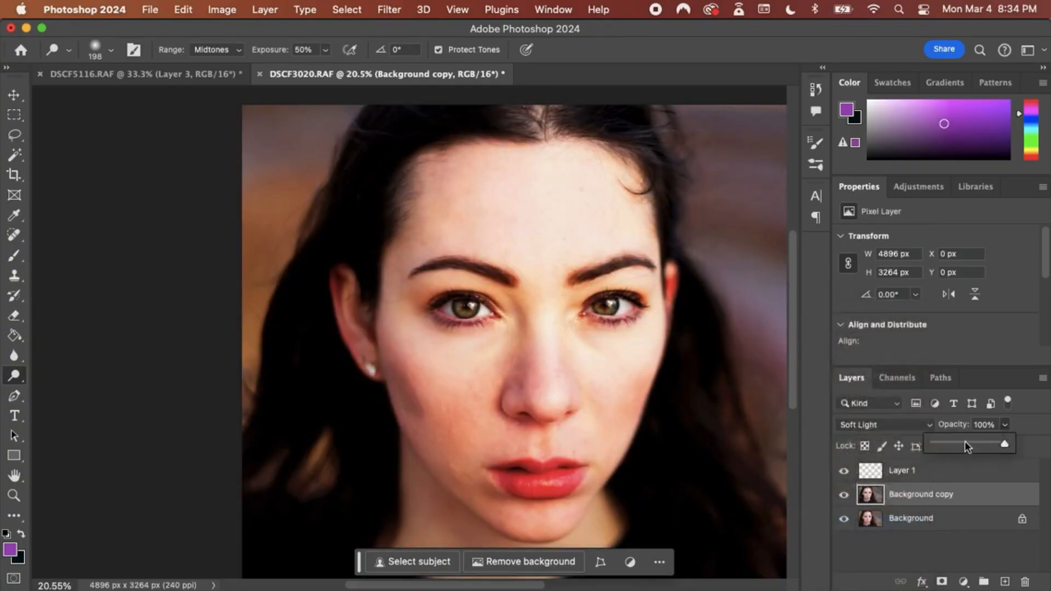
click(964, 442)
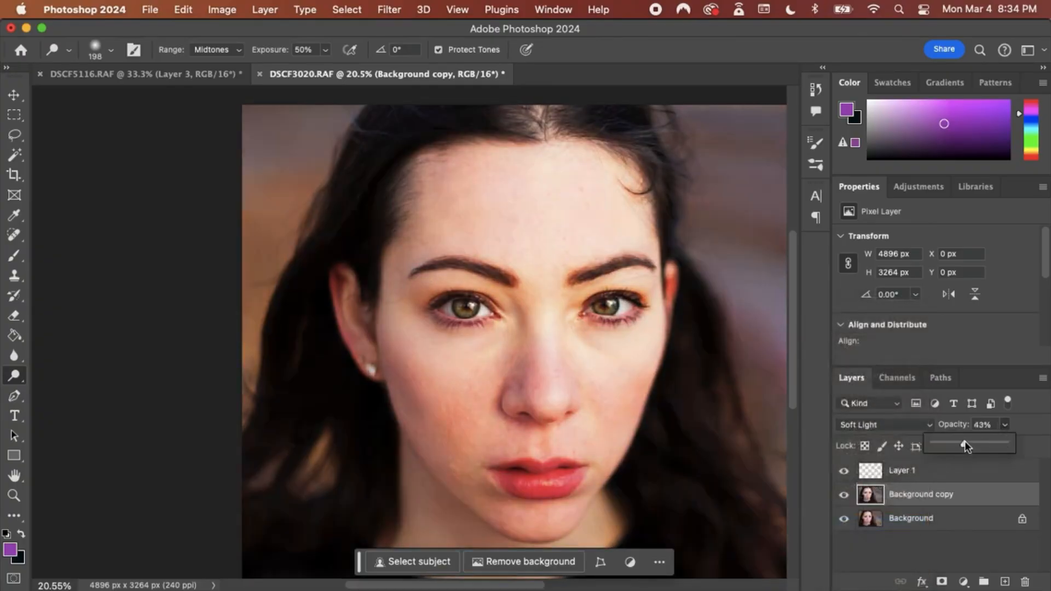
click(845, 496)
click(845, 495)
click(844, 495)
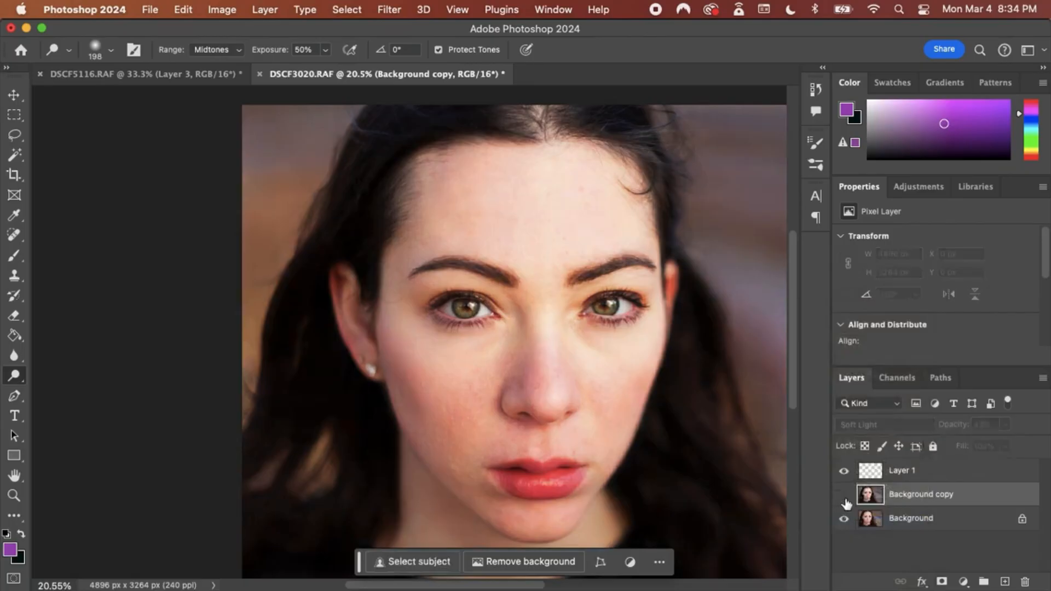
click(844, 495)
click(844, 496)
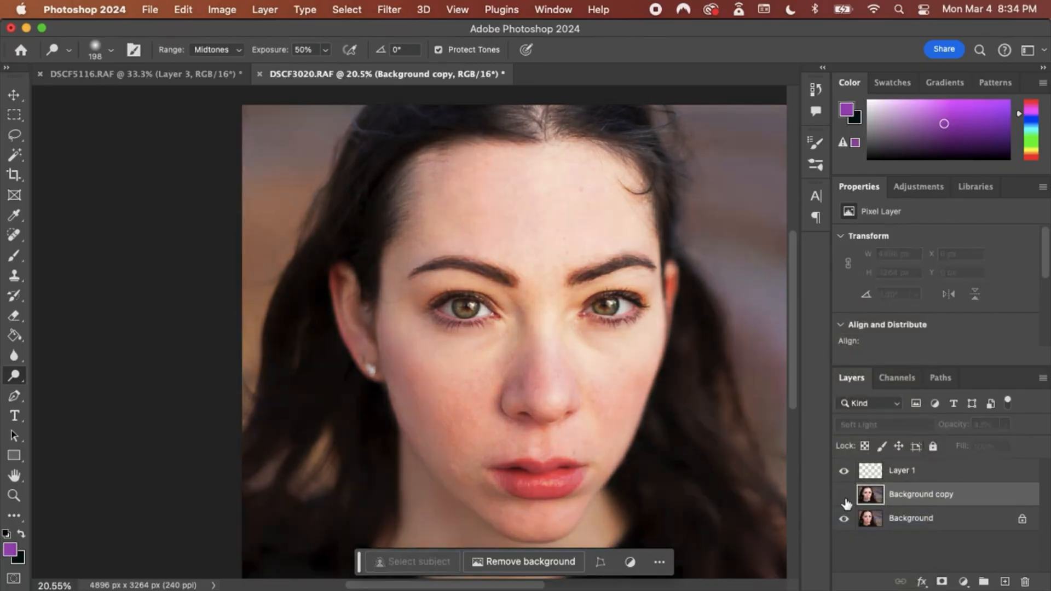
click(844, 496)
Step: Set the Background copy's blend mode to Normal and its opacity to 20%
click(877, 423)
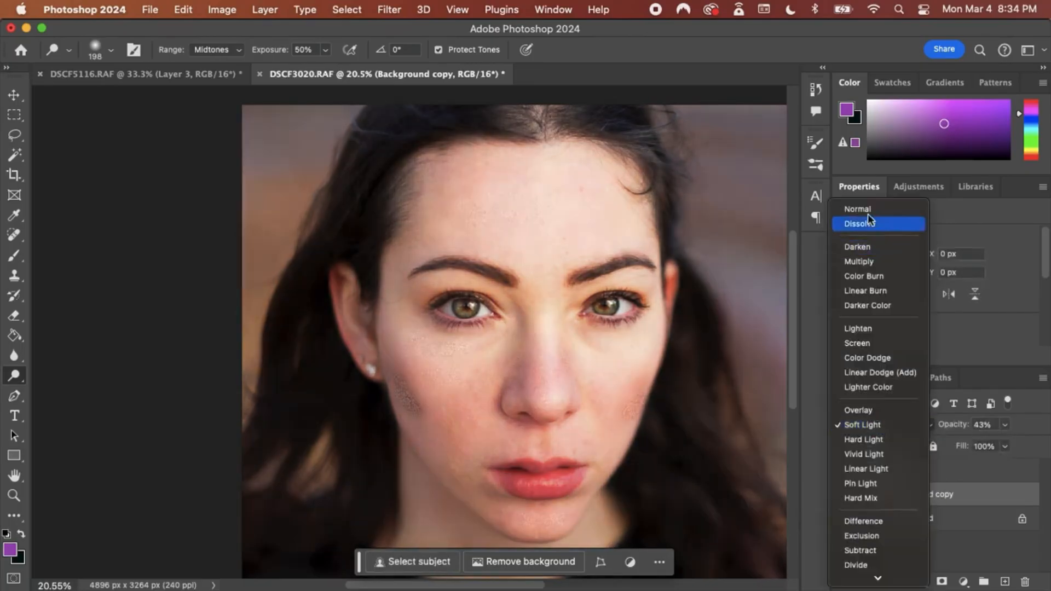
click(867, 209)
click(1005, 425)
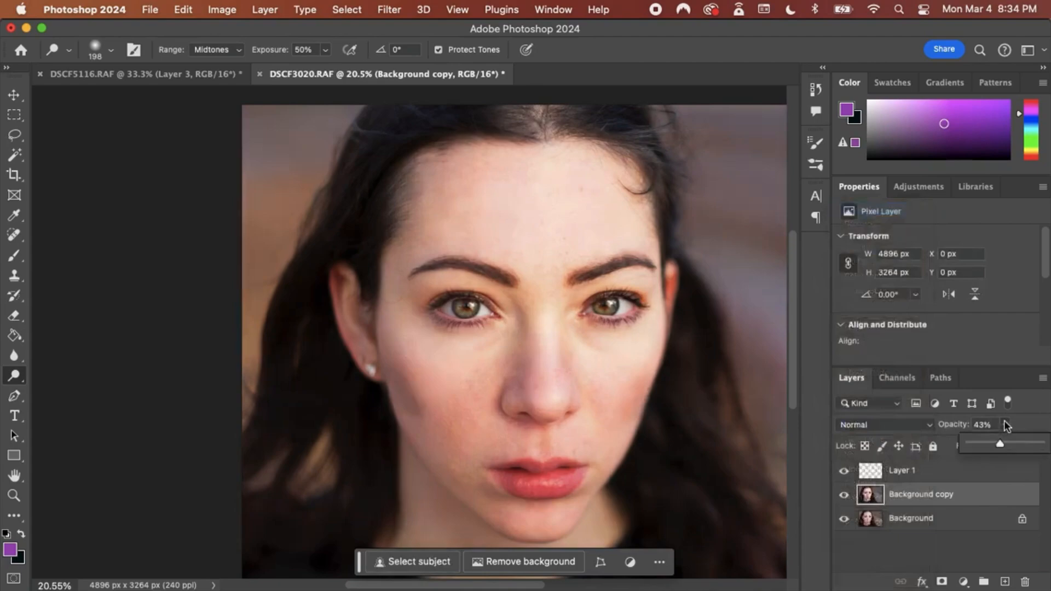
click(983, 444)
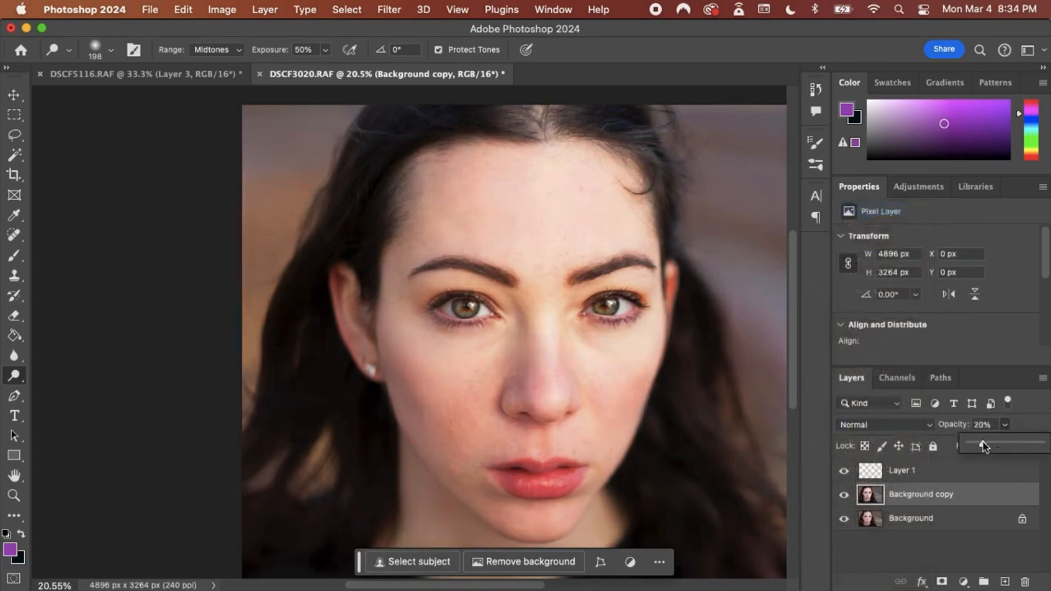
Step: Compare the face with the Background copy hidden and shown, and raise the layer's opacity to 100%
click(844, 496)
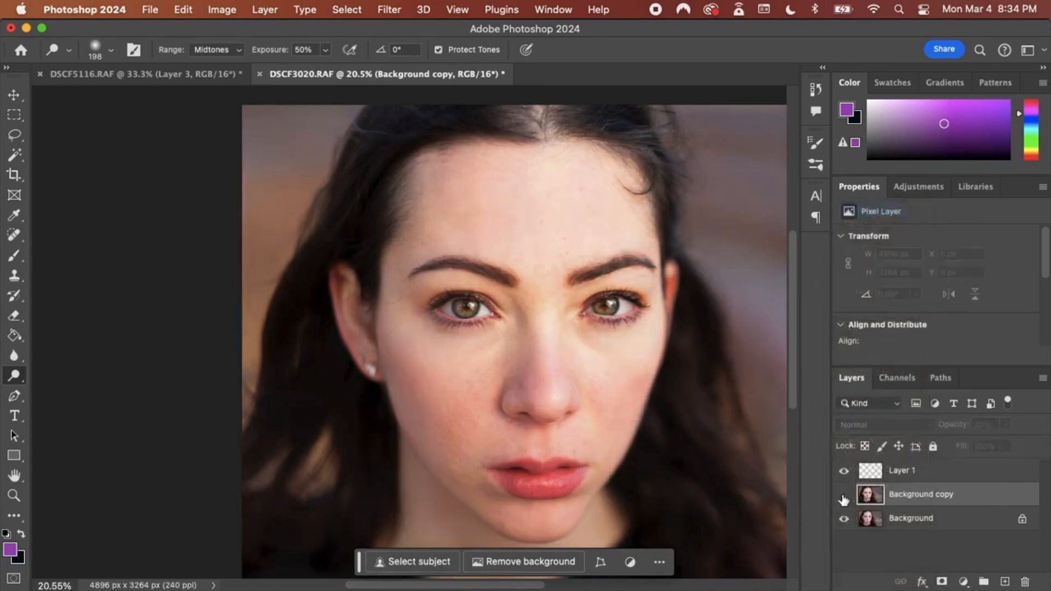
click(844, 496)
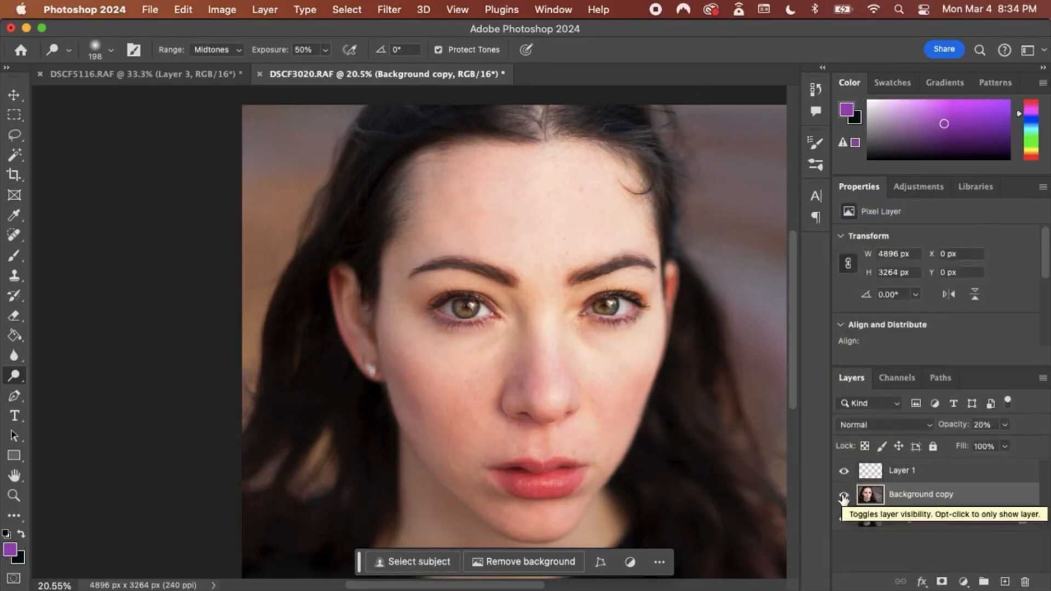
click(1006, 425)
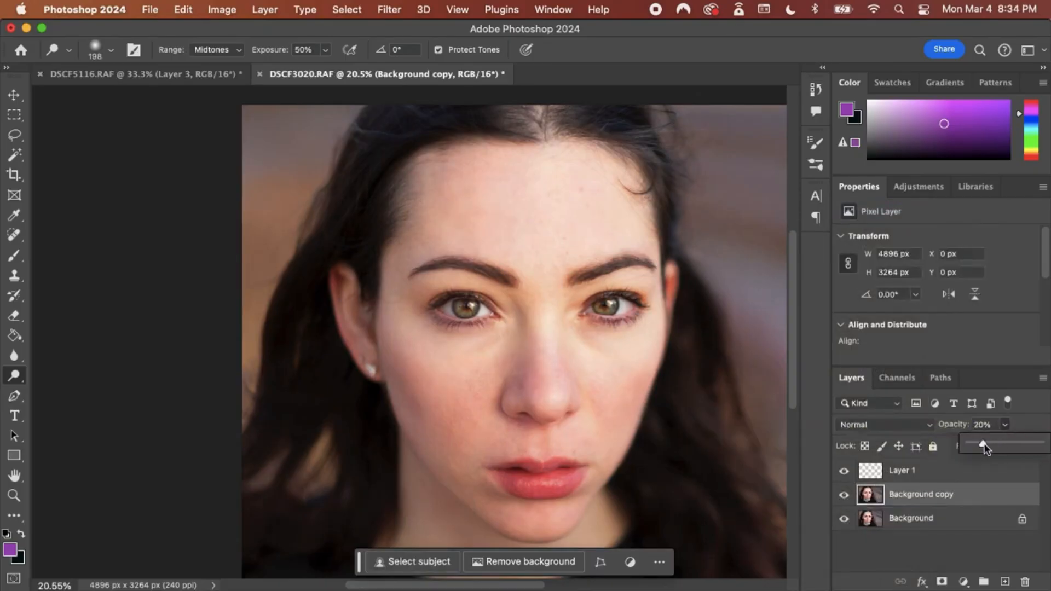
drag(985, 448, 1048, 446)
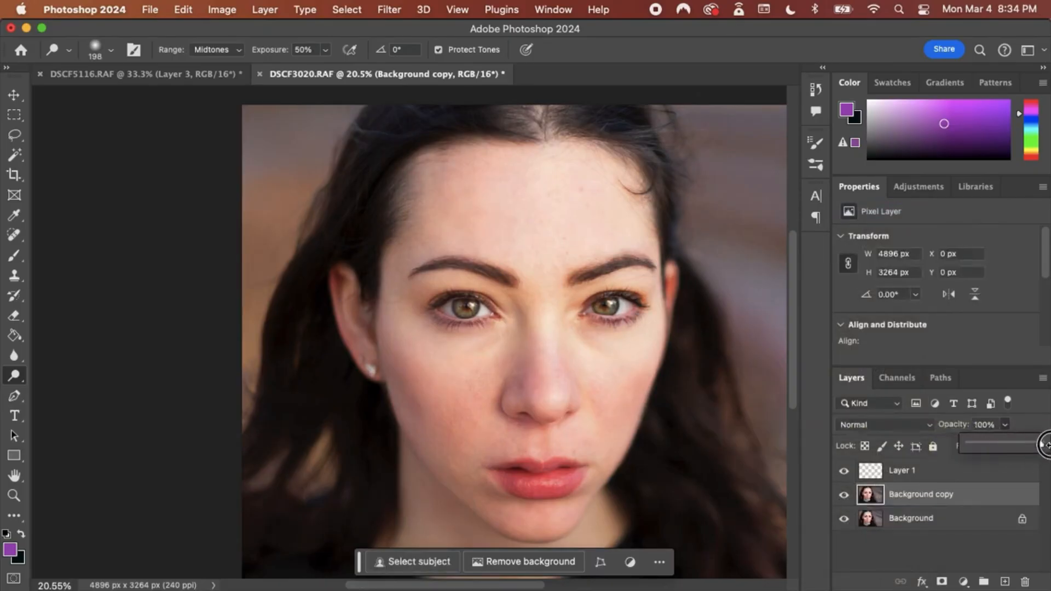
Step: Set the Background copy's blend mode to Soft Light and its opacity to 16%
click(900, 428)
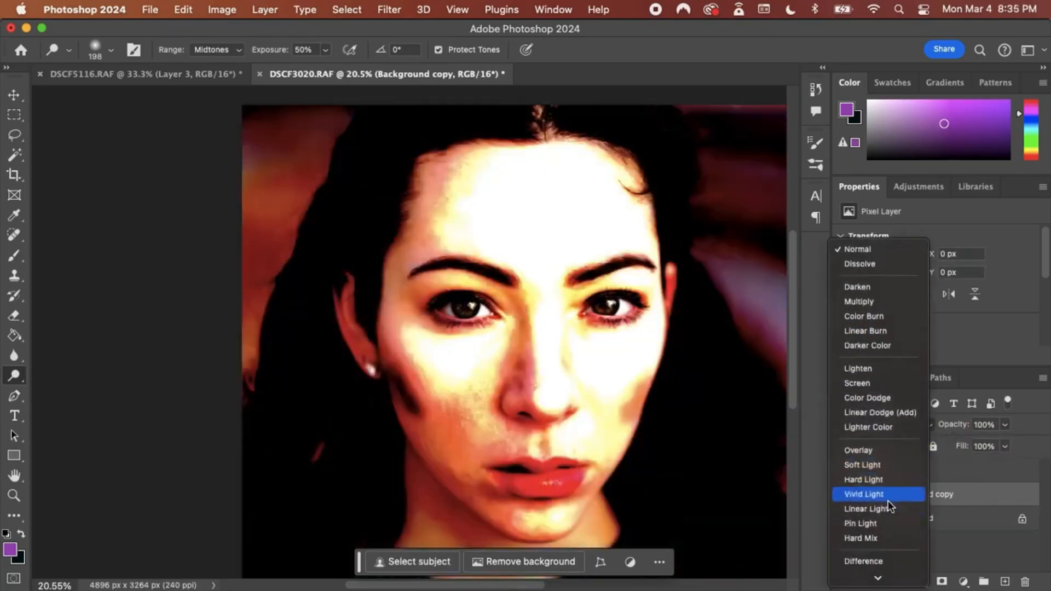
scroll(888, 500, down, 1)
click(883, 451)
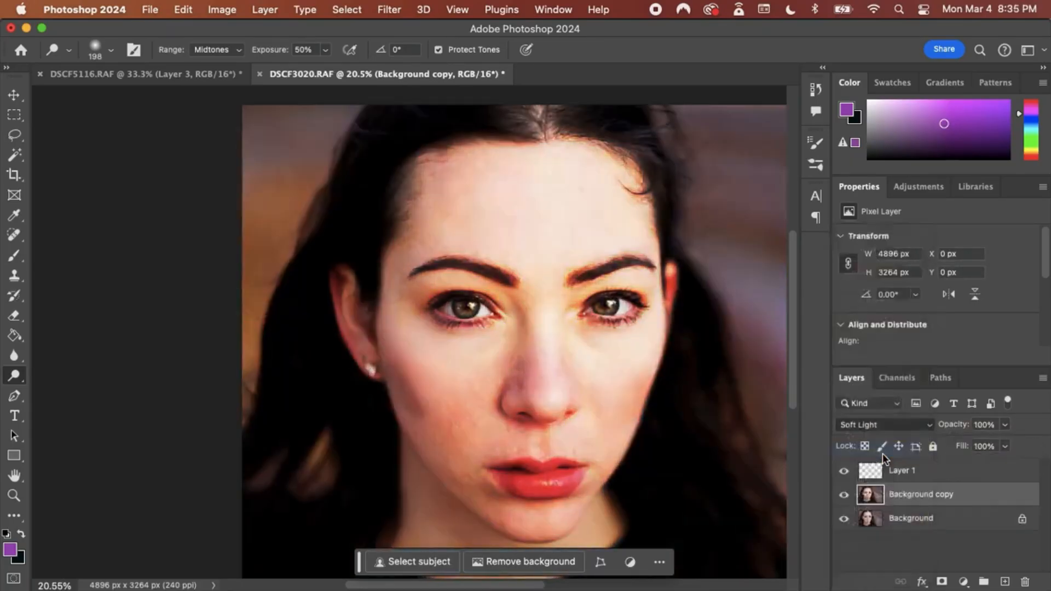
click(1004, 426)
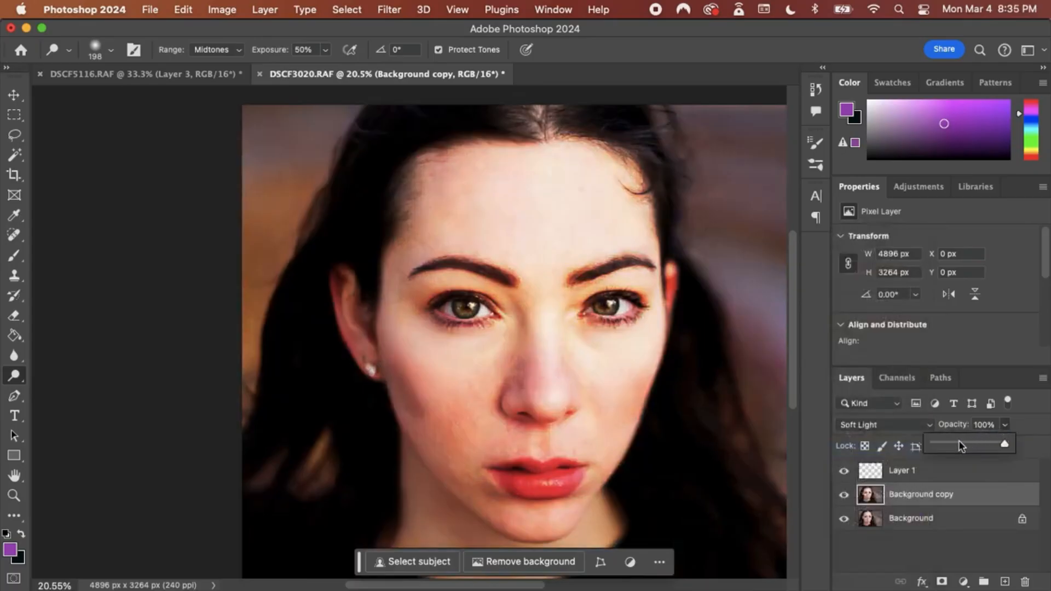
drag(958, 440, 945, 442)
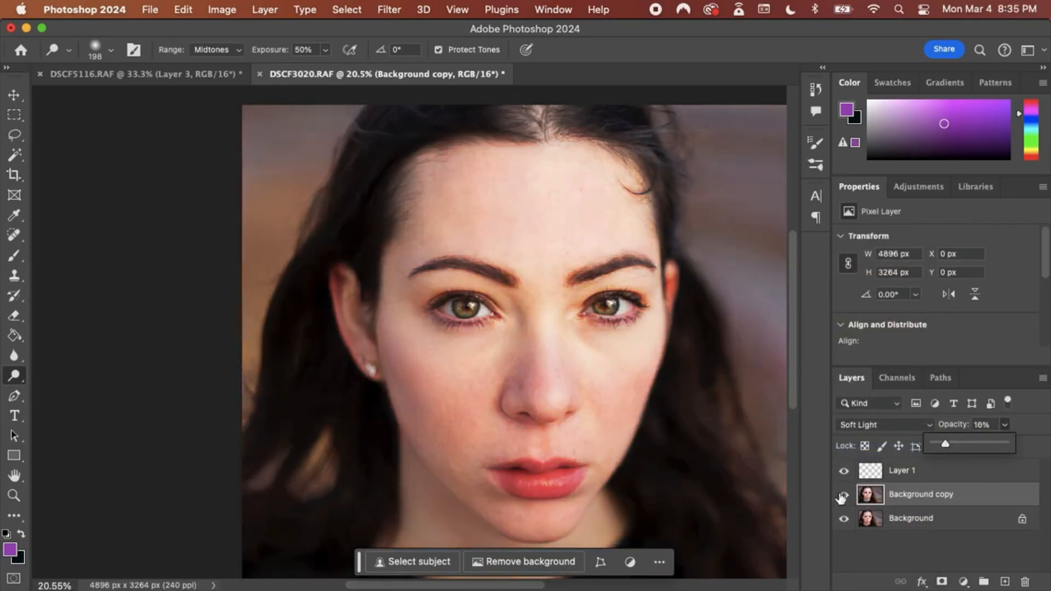
Step: Toggle the Background copy's visibility repeatedly to compare the portrait with and without the subtle Soft Light contouring
click(844, 495)
click(844, 496)
click(844, 496)
click(845, 496)
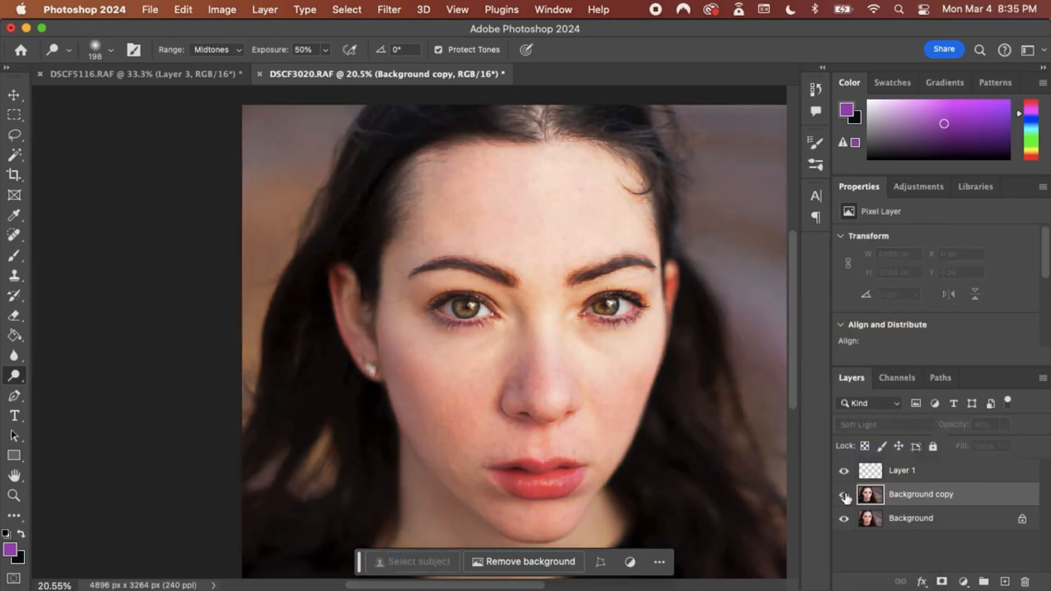
click(845, 496)
click(845, 496)
click(844, 496)
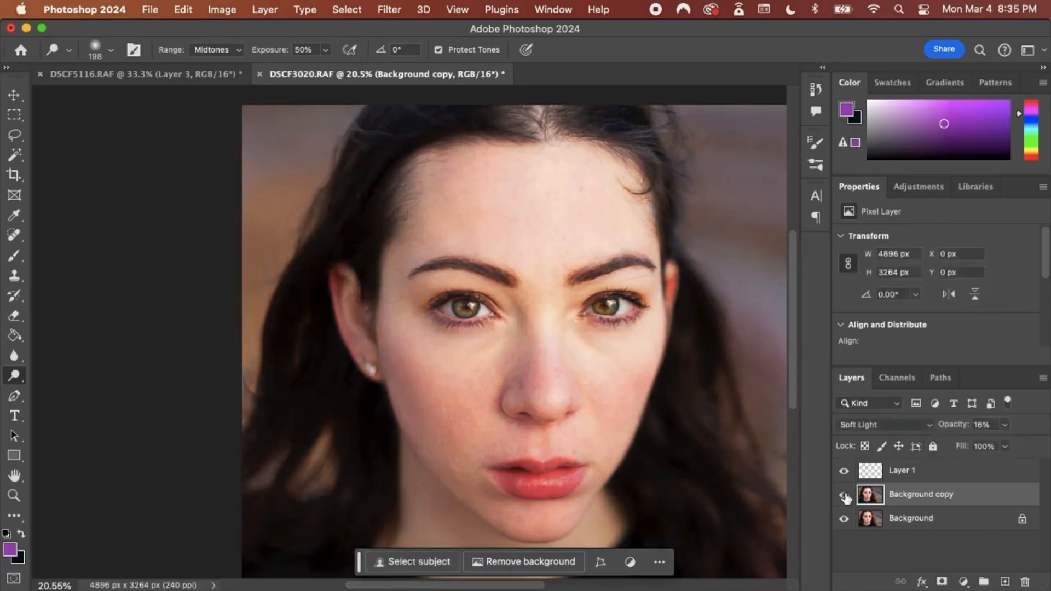
Step: Set the Background copy's opacity to 29% and compare the portrait with the layer hidden and shown
click(1005, 426)
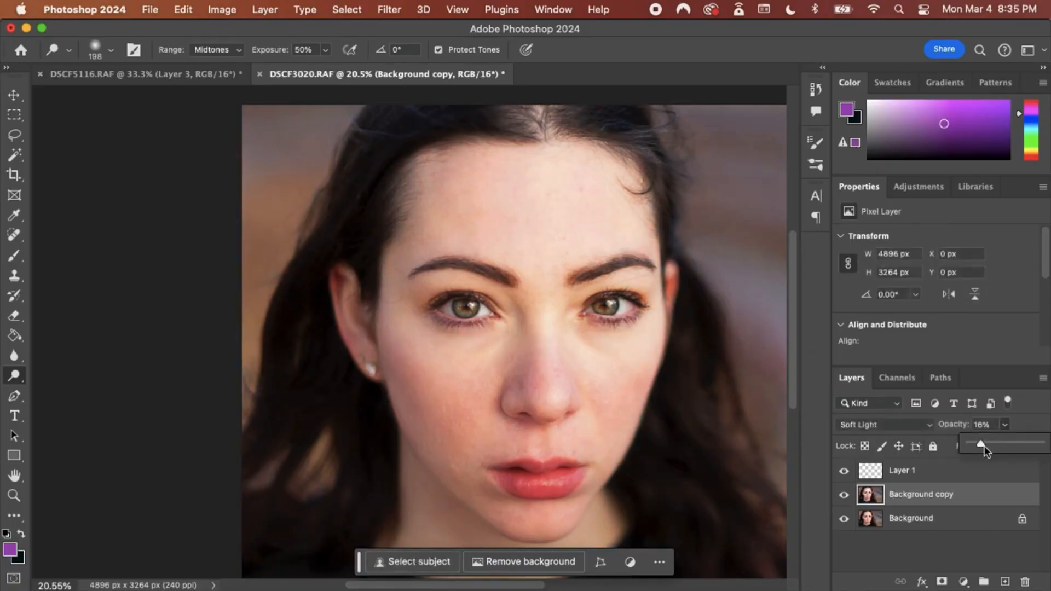
drag(984, 445, 989, 446)
click(844, 495)
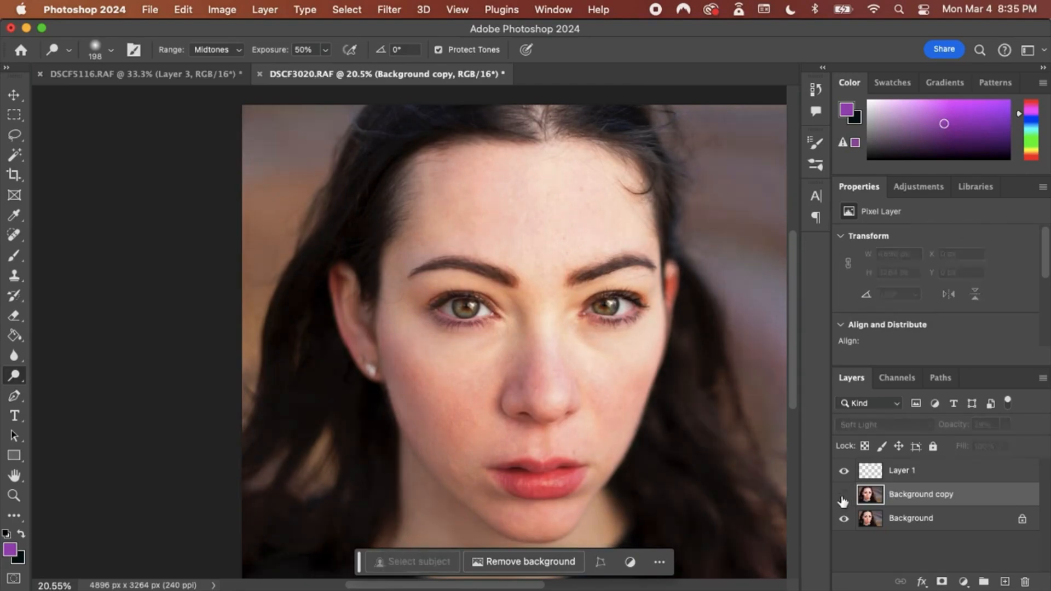
click(844, 496)
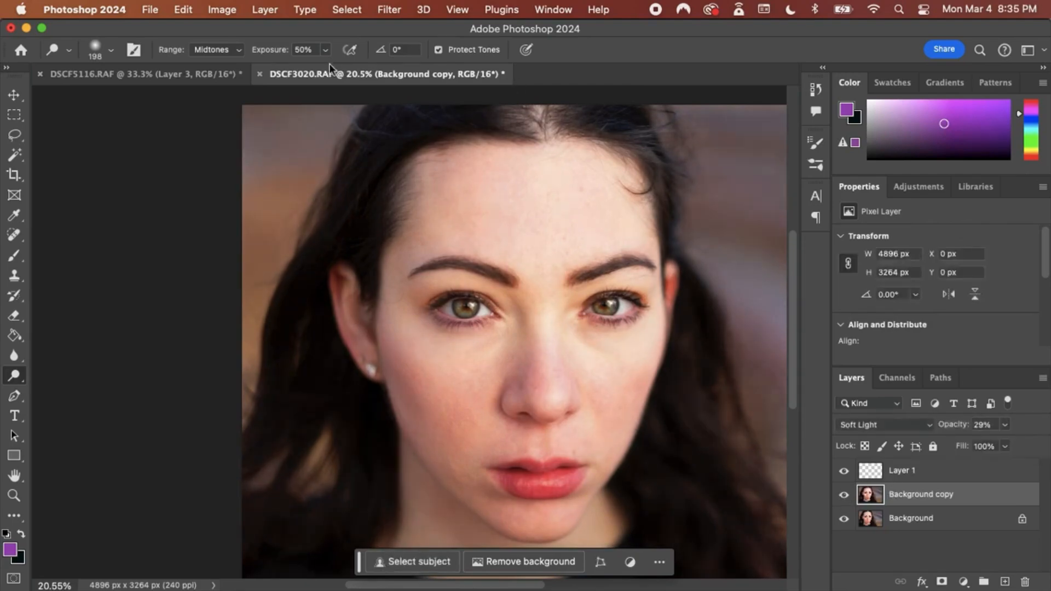
Step: Switch to the DSCF5116.RAF document, hide Layers 1, 2 and 3 so only the Background shows, and activate the Move tool
click(207, 74)
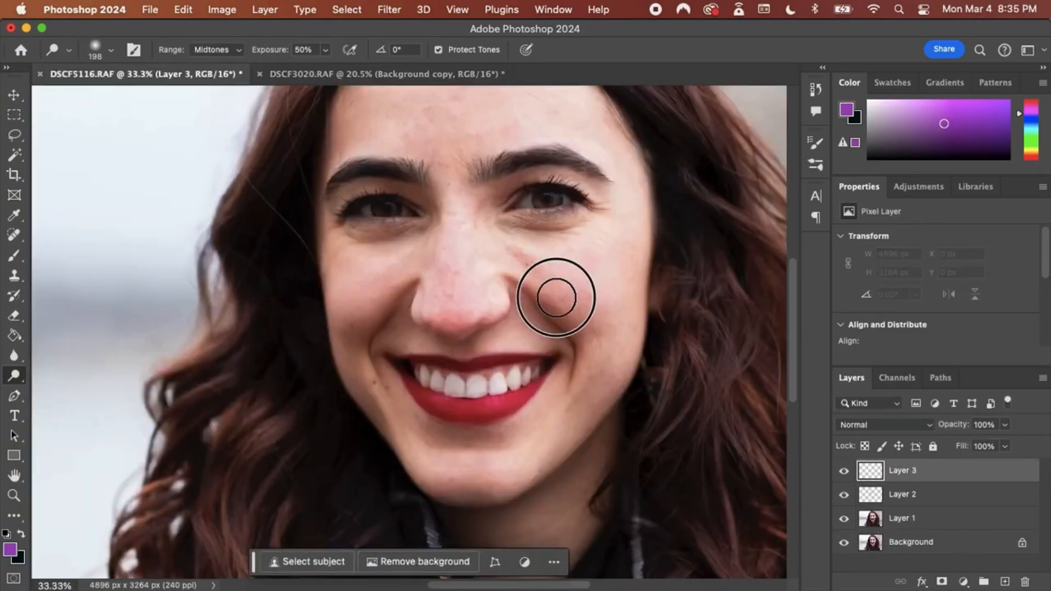
scroll(668, 345, up, 5)
scroll(669, 346, down, 2)
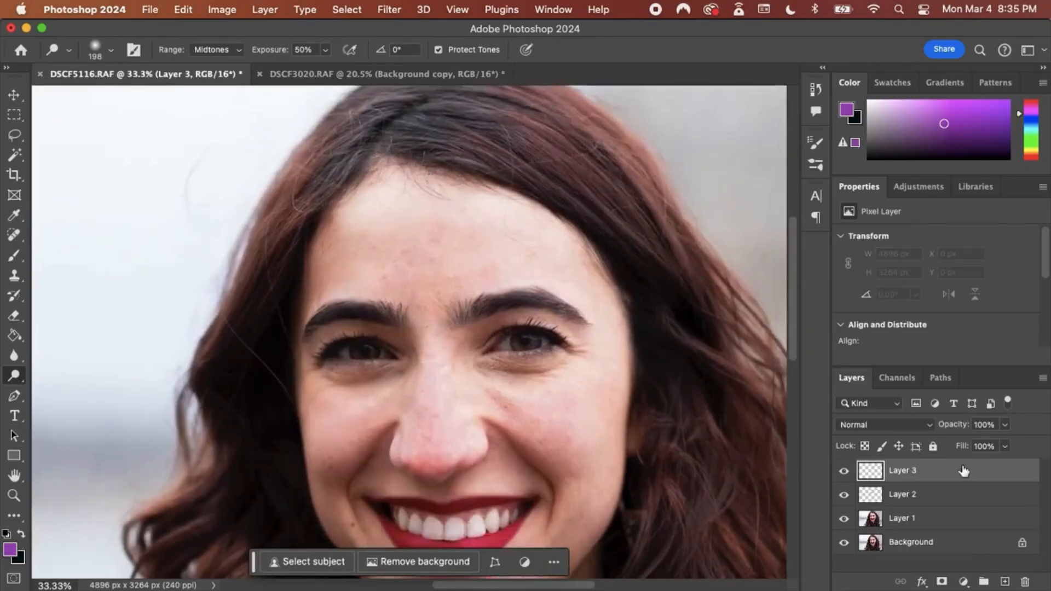
click(846, 519)
click(845, 471)
click(14, 95)
drag(272, 364, 364, 234)
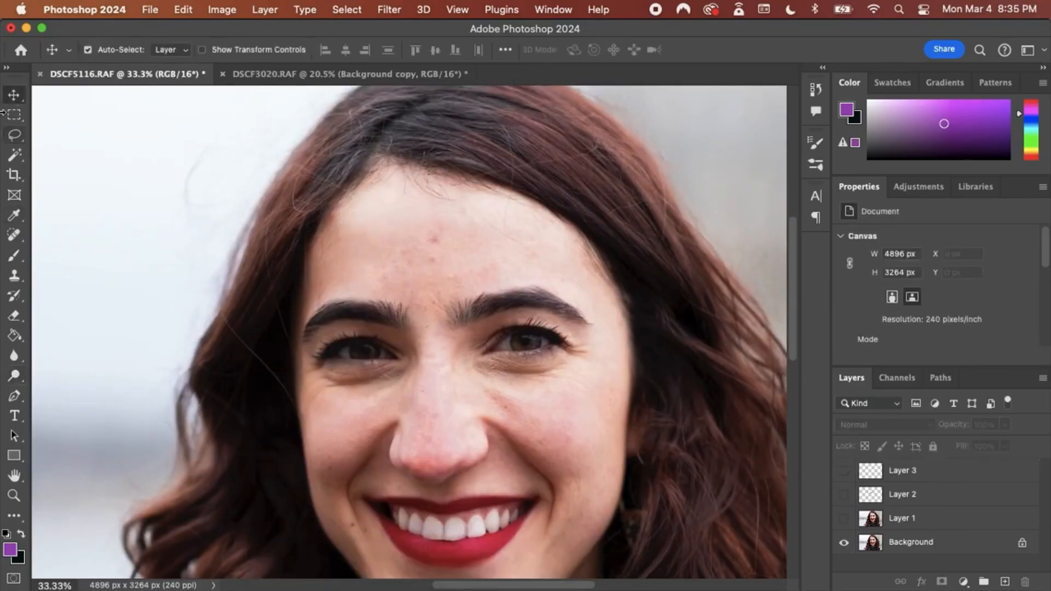
right_click(14, 102)
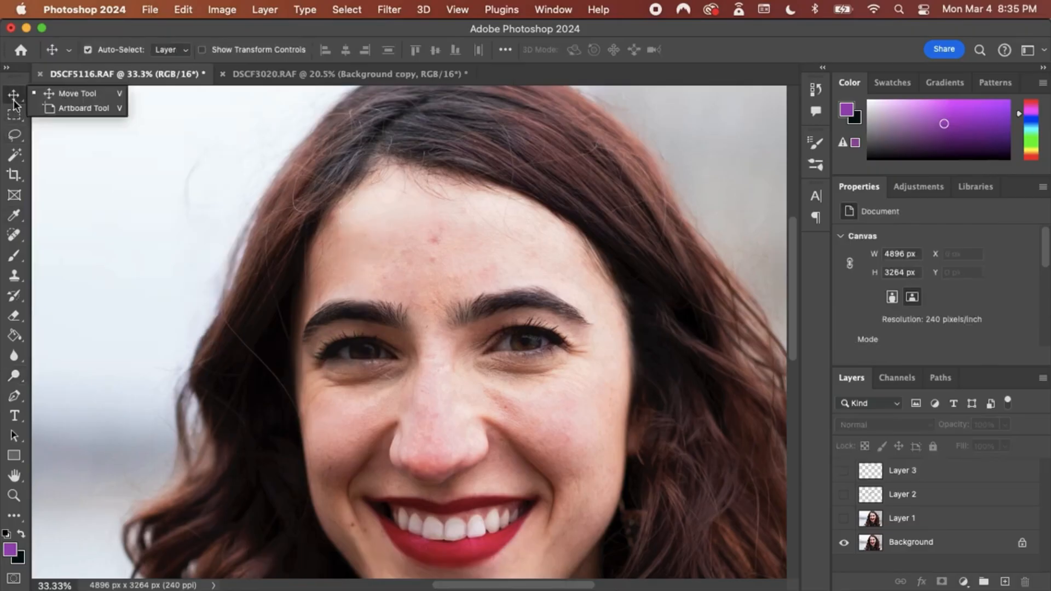
click(14, 101)
Step: Add a new empty layer at the top of the layer stack and select the Spot Healing Brush Tool
scroll(162, 449, down, 5)
scroll(162, 449, left, 2)
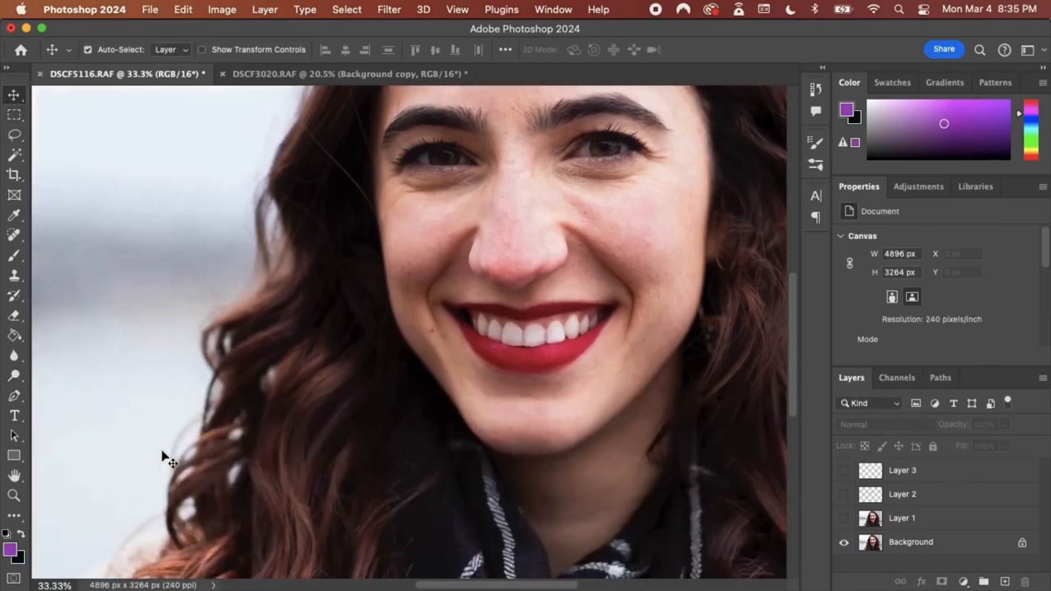
scroll(363, 372, up, 3)
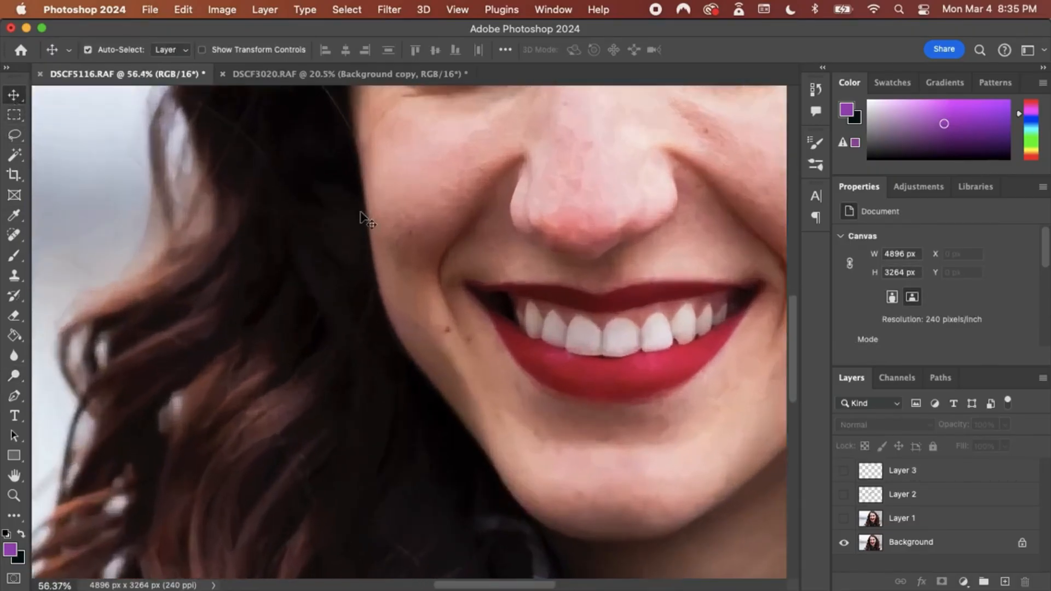
scroll(361, 216, up, 3)
scroll(362, 218, up, 5)
scroll(362, 218, down, 5)
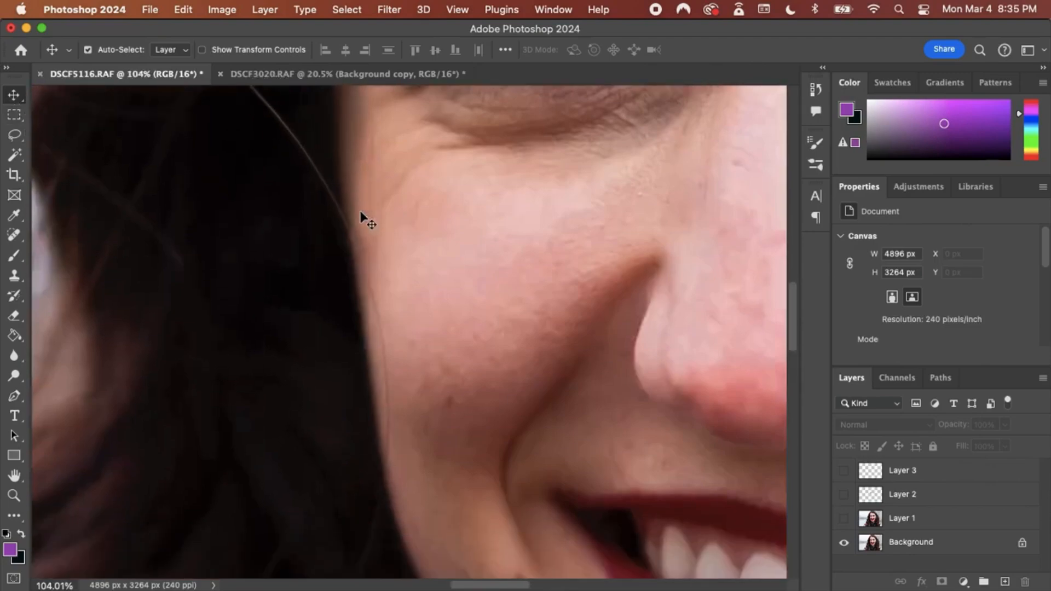
scroll(362, 218, up, 3)
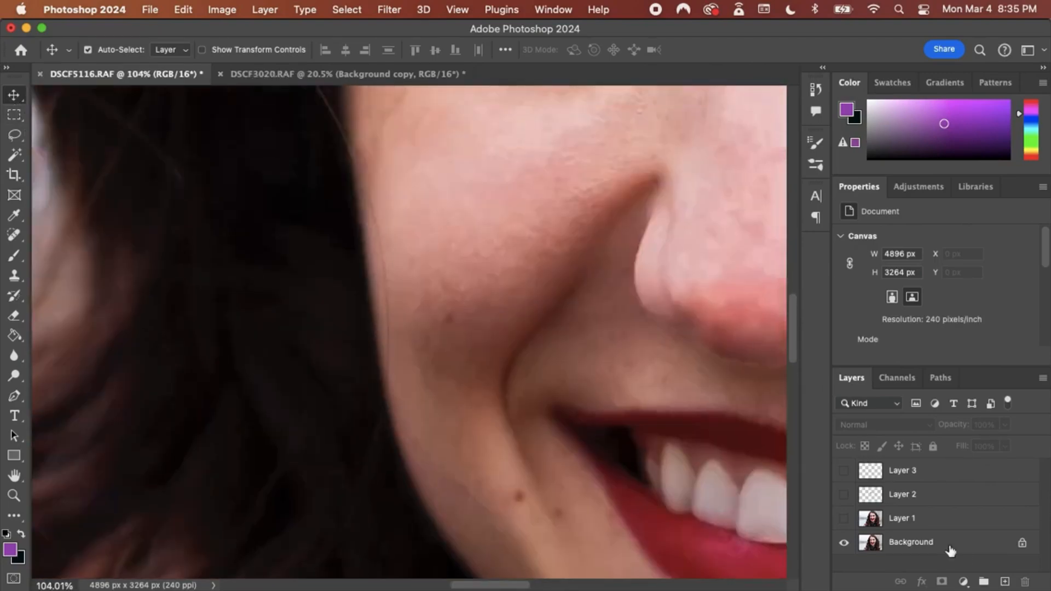
click(1005, 581)
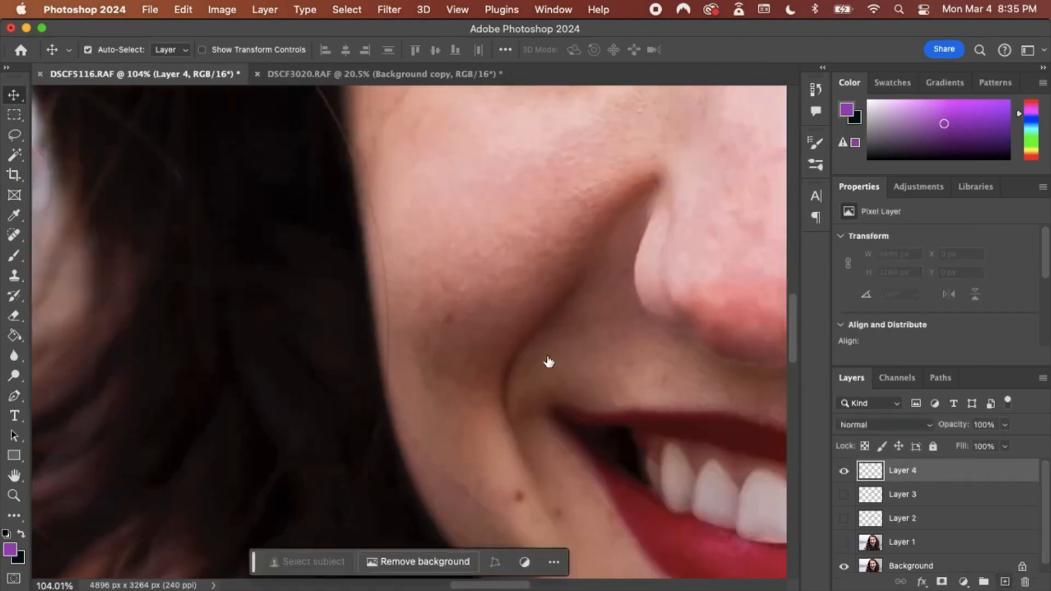
click(15, 236)
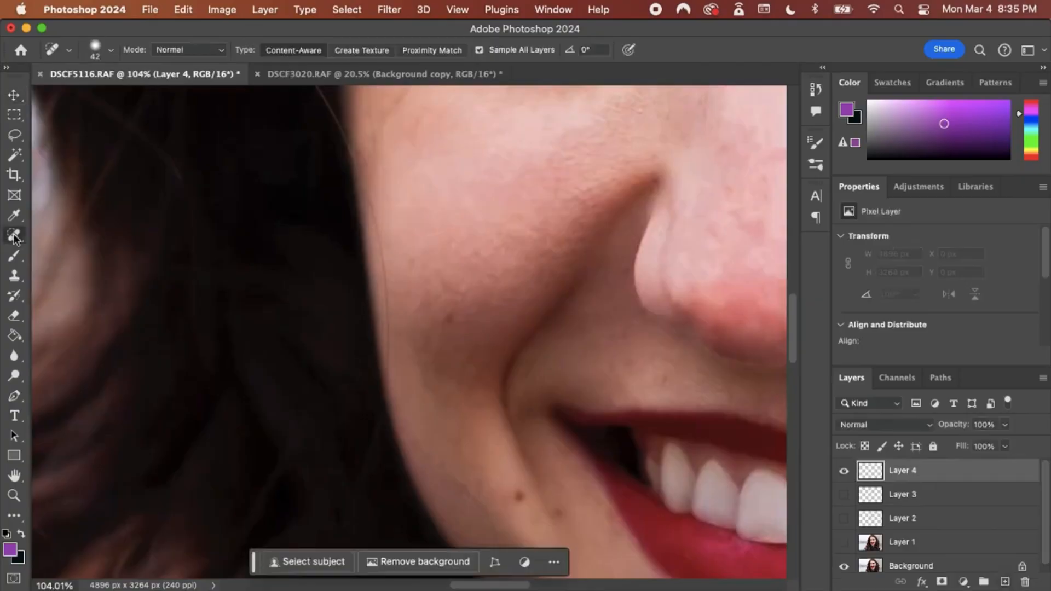
right_click(15, 237)
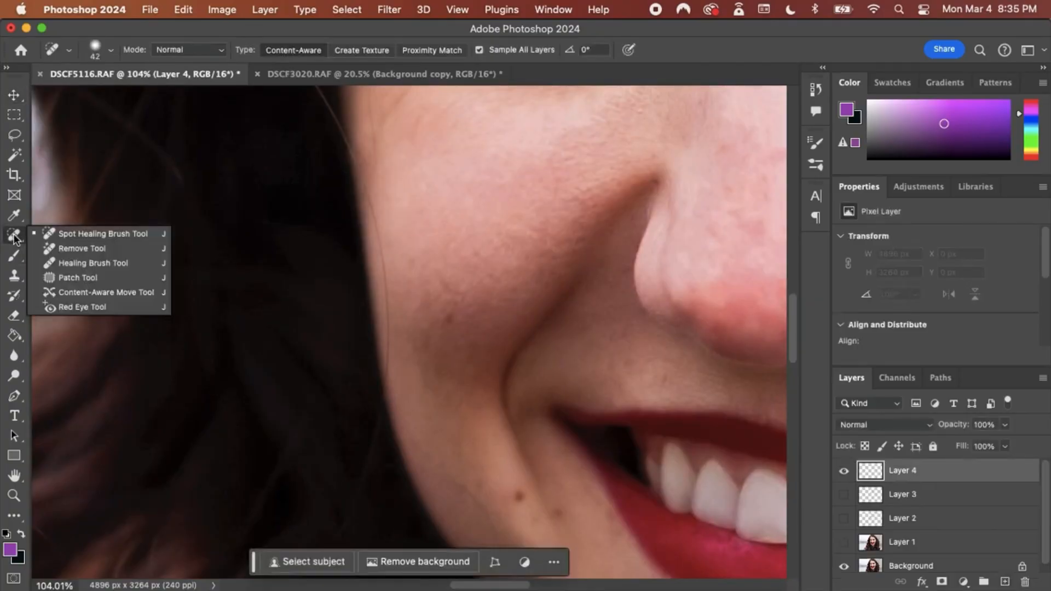
click(68, 238)
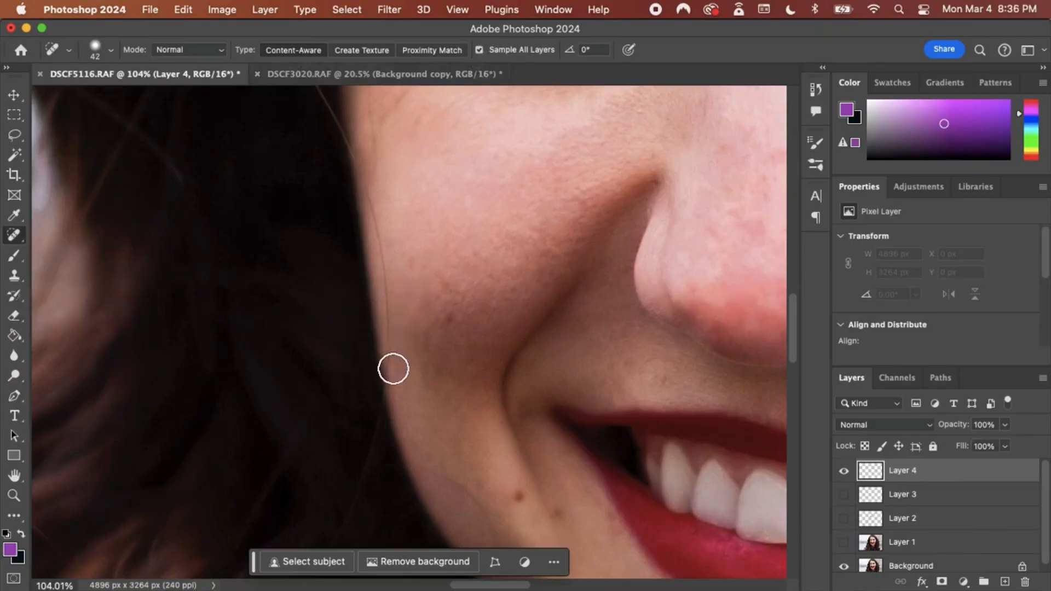
Step: Set the healing brush size to 10 px and heal the stray hair running along the outer edge of the cheek
right_click(394, 369)
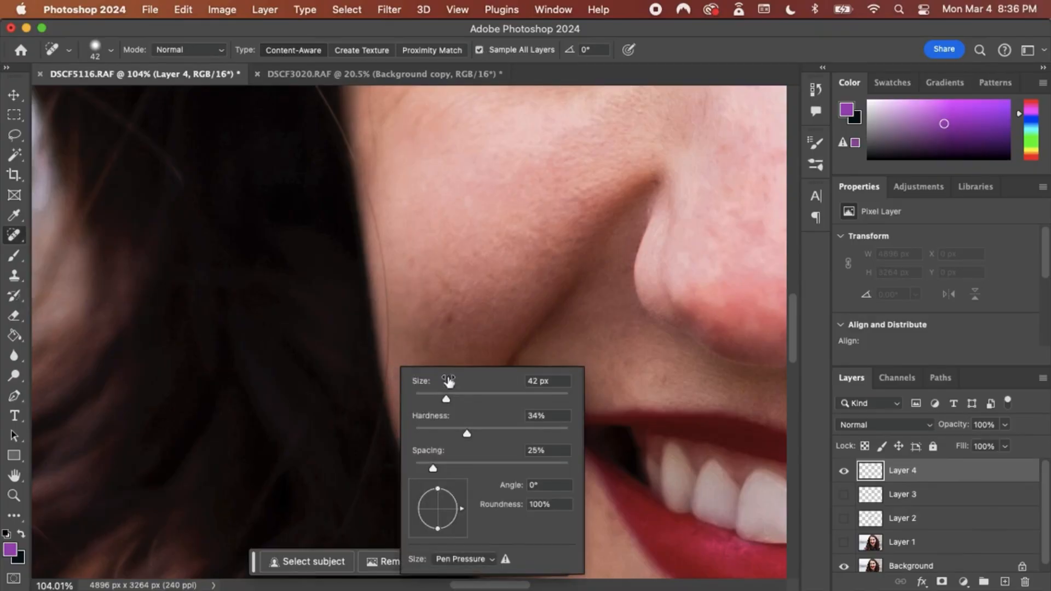
click(422, 393)
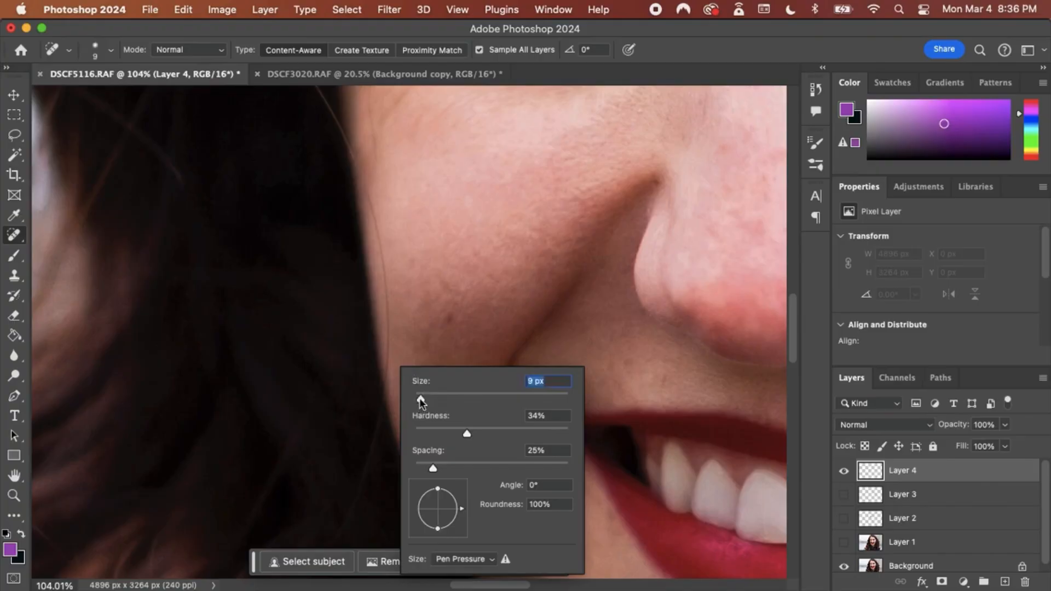
drag(420, 400, 422, 402)
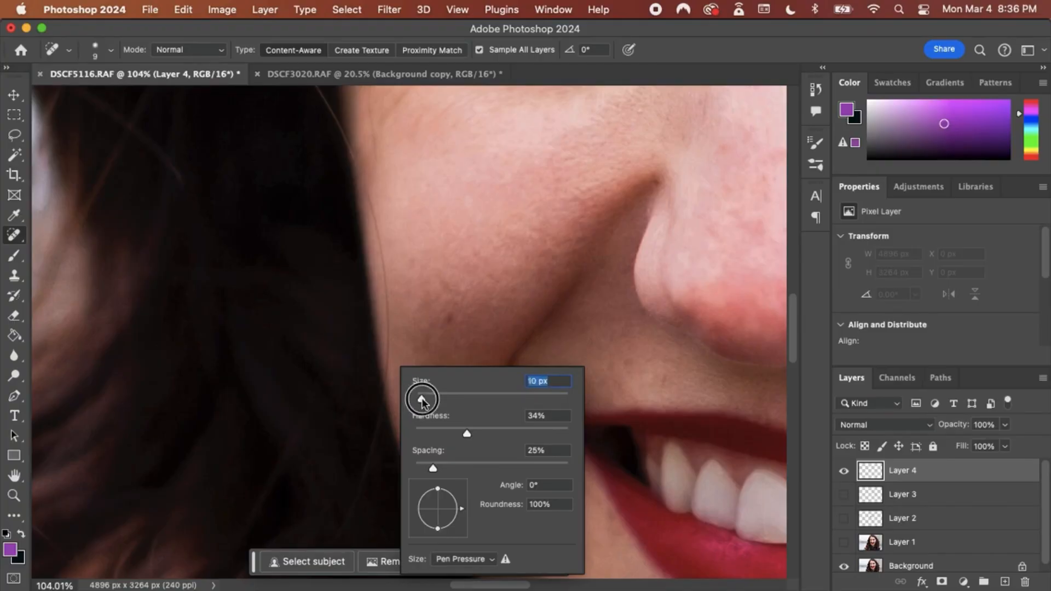
click(387, 380)
mouse_move(388, 364)
mouse_down()
mouse_move(383, 253)
mouse_move(356, 153)
mouse_move(386, 295)
mouse_move(381, 255)
mouse_move(388, 279)
mouse_move(387, 327)
mouse_up()
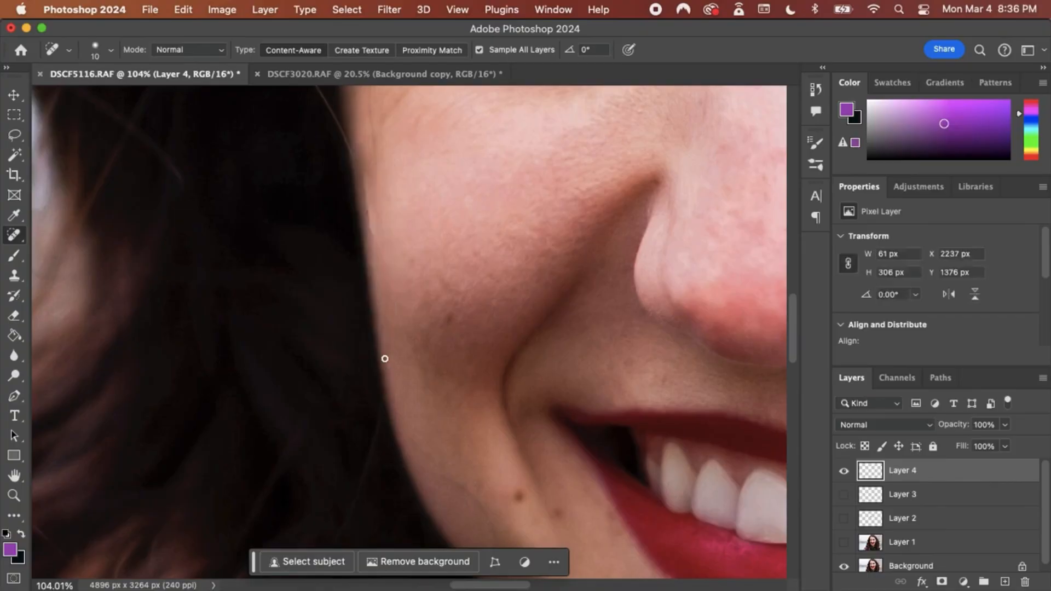
mouse_move(371, 228)
mouse_down()
mouse_move(370, 177)
mouse_move(388, 360)
mouse_up()
Step: Toggle Layer 4's visibility to compare the cheek edge with and without the healing
click(844, 473)
click(843, 473)
click(843, 473)
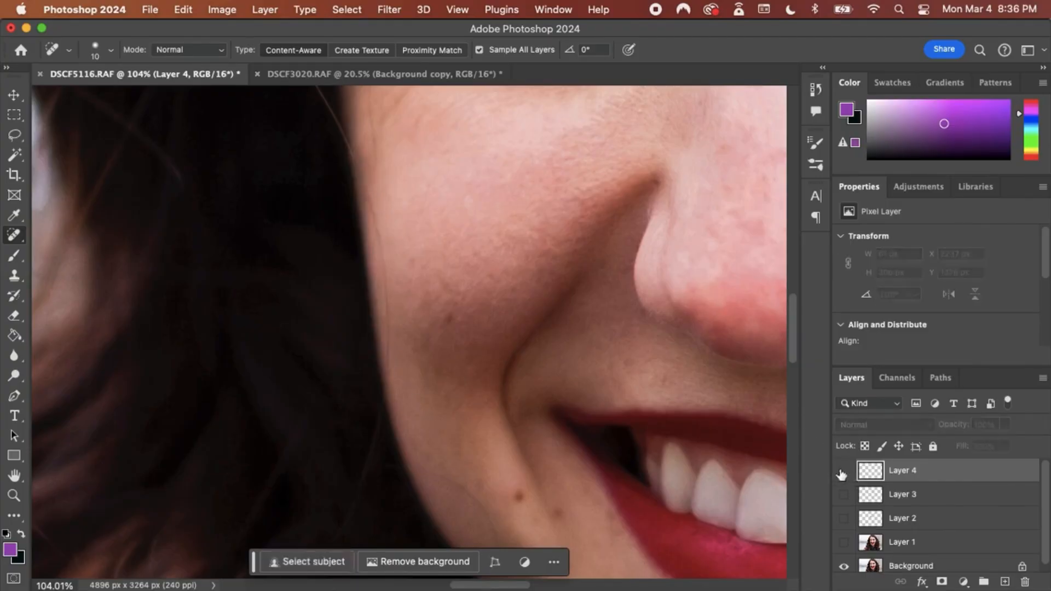
click(843, 473)
Step: Heal the stray strand in the dark hair beside the eyebrow and the fine hair on the skin below the outer eye corner
key(super+minus)
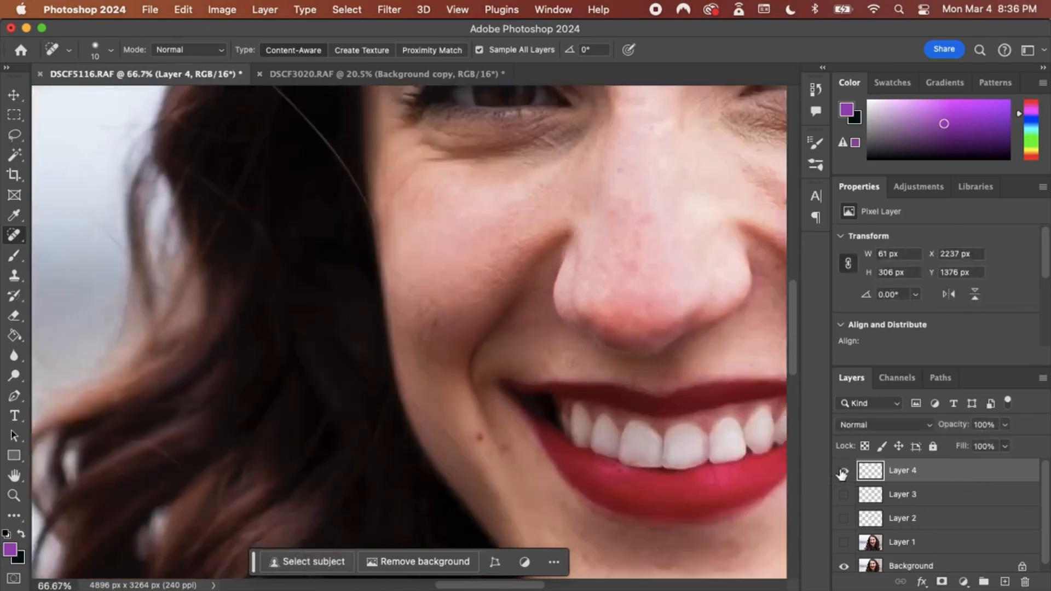
key(super+minus)
key(super+minus)
key(super+minus)
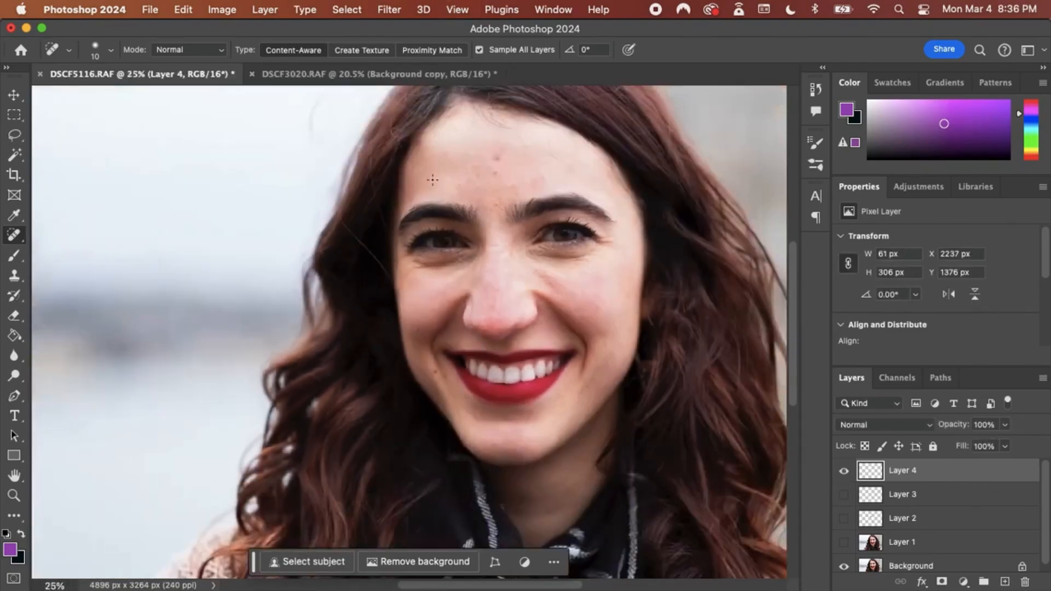
scroll(409, 180, up, 3)
scroll(388, 204, up, 6)
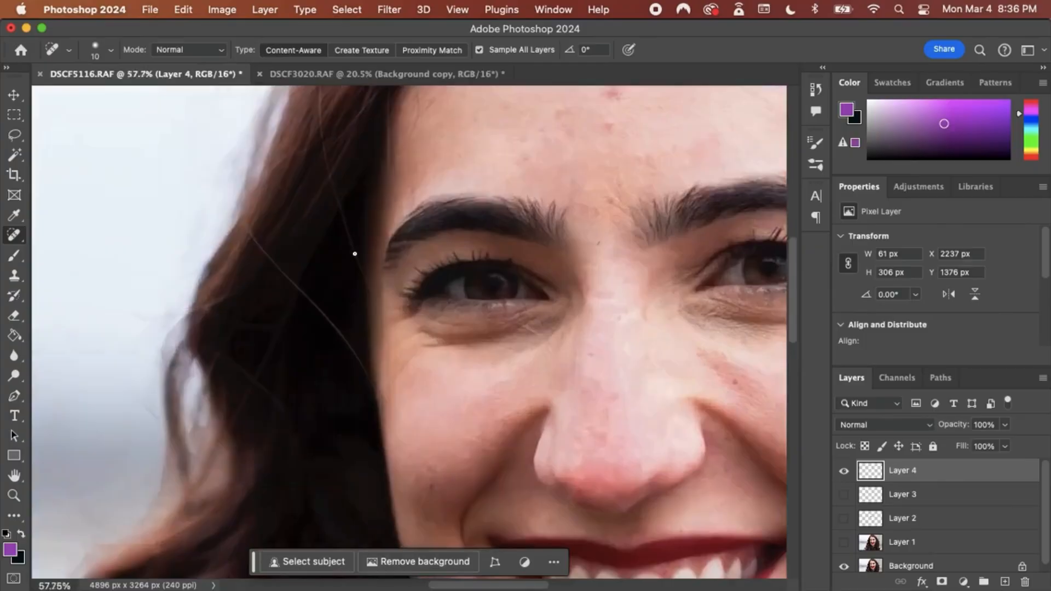
mouse_move(360, 254)
mouse_down()
mouse_move(361, 273)
mouse_move(346, 216)
mouse_up()
drag(389, 331, 388, 396)
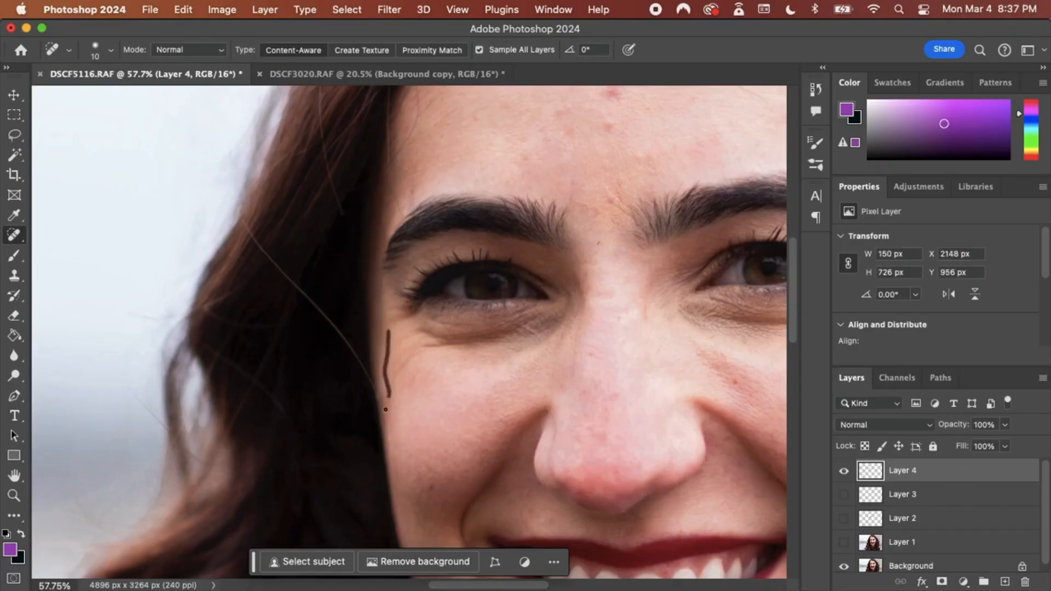
scroll(381, 406, down, 2)
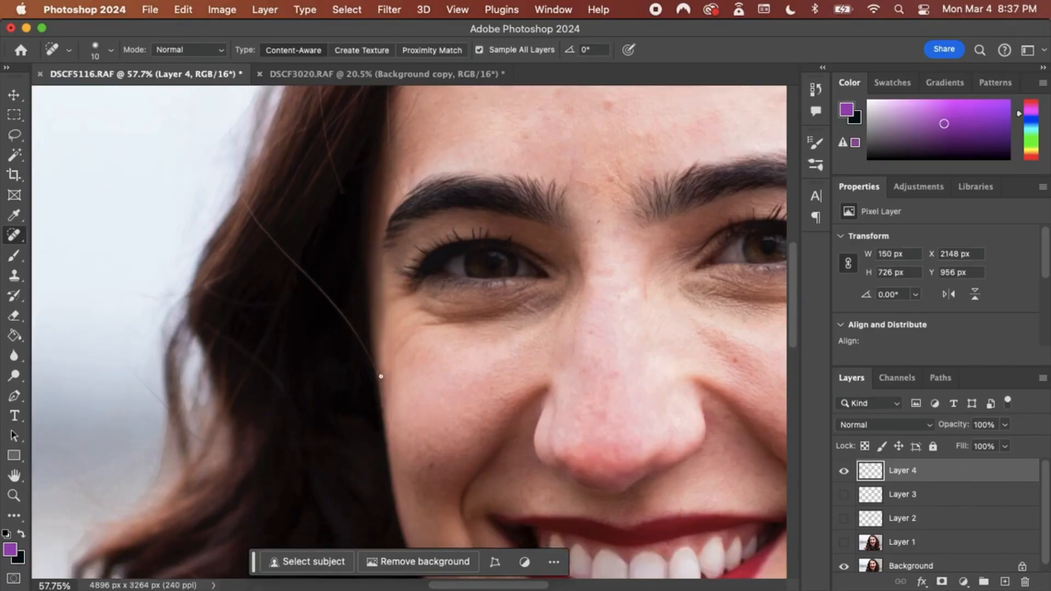
Step: Heal the long stray strand crossing the dark hair beside the cheek and compare the result by toggling Layer 4's visibility
mouse_move(376, 375)
mouse_down()
mouse_move(333, 301)
mouse_move(345, 311)
mouse_move(337, 318)
mouse_move(336, 301)
mouse_move(326, 305)
mouse_move(328, 286)
mouse_move(319, 312)
mouse_move(325, 289)
mouse_move(329, 308)
mouse_move(334, 296)
mouse_move(323, 302)
mouse_move(319, 278)
mouse_move(312, 295)
mouse_move(315, 273)
mouse_move(306, 293)
mouse_move(313, 272)
mouse_up()
mouse_move(317, 284)
mouse_down()
mouse_move(310, 276)
mouse_move(301, 286)
mouse_move(320, 280)
mouse_up()
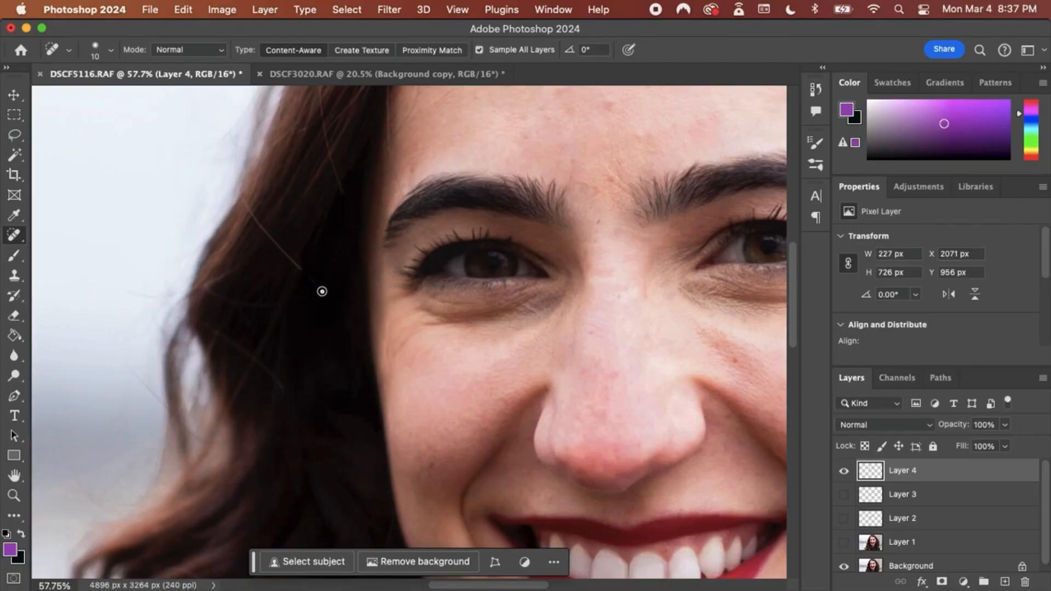
mouse_move(251, 213)
mouse_down()
mouse_move(294, 262)
mouse_move(265, 247)
mouse_up()
mouse_move(275, 237)
mouse_down()
mouse_move(250, 228)
mouse_move(254, 187)
mouse_move(245, 206)
mouse_move(244, 197)
mouse_up()
click(844, 472)
click(843, 472)
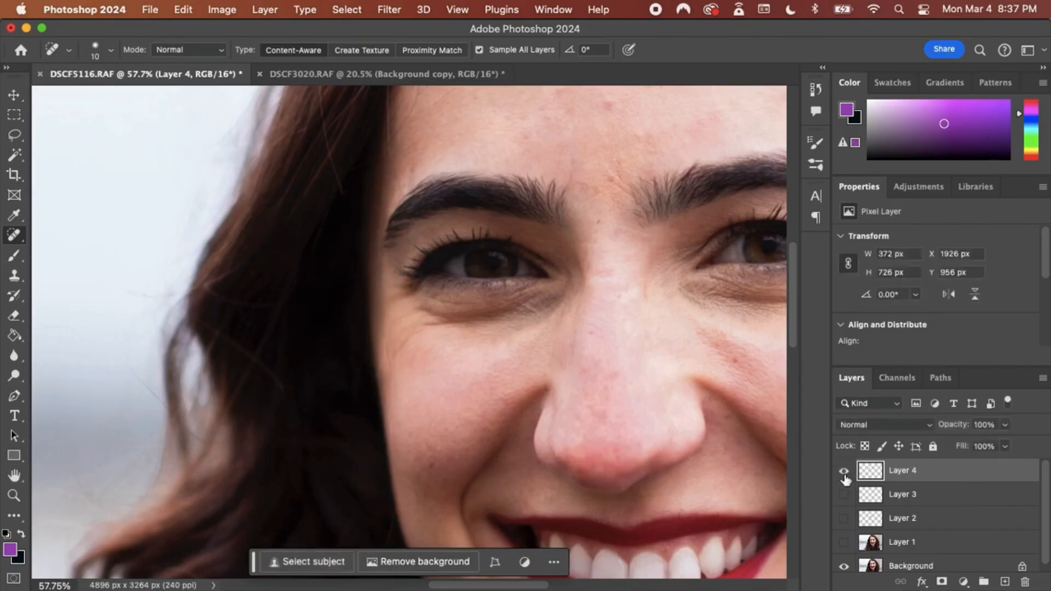
Step: Heal a small spot in the dark wavy hair beside the chin and review the rest of the face and forehead
scroll(638, 419, right, 6)
scroll(548, 383, up, 5)
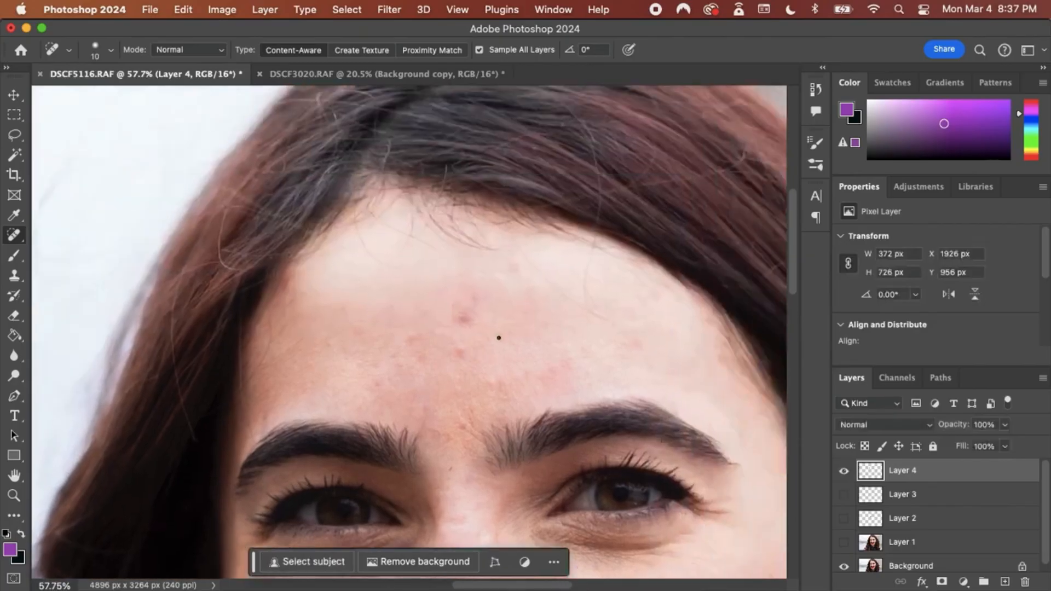
scroll(499, 338, down, 10)
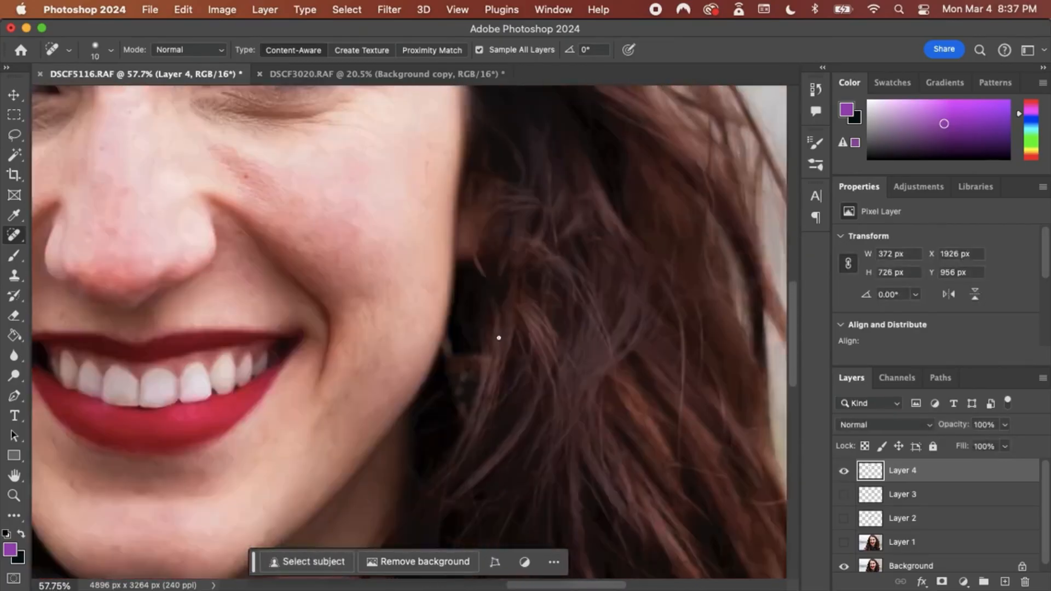
scroll(499, 338, left, 5)
scroll(499, 338, down, 5)
scroll(498, 338, left, 3)
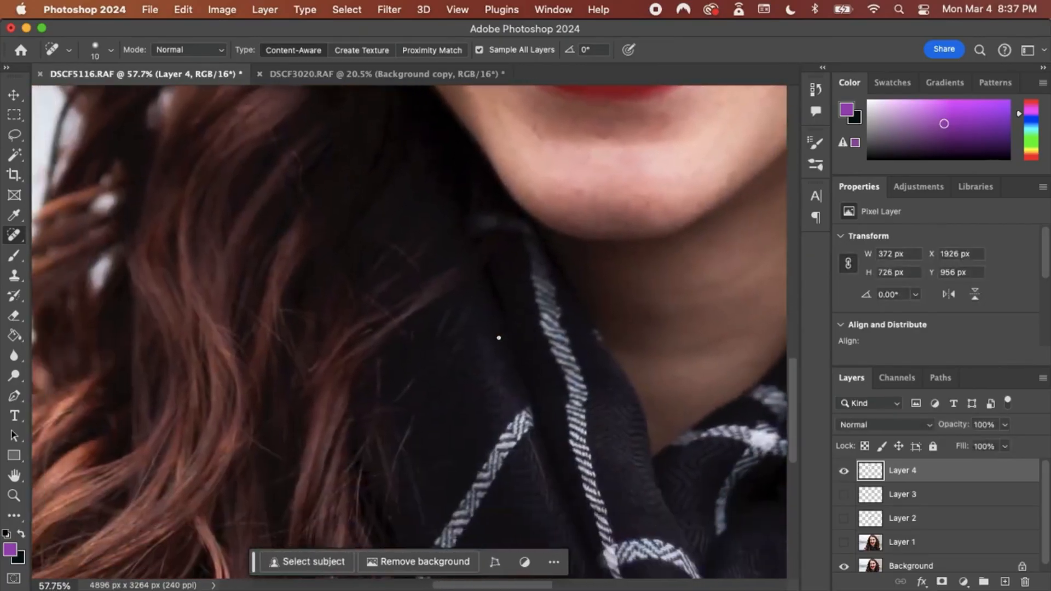
click(295, 156)
scroll(398, 289, up, 15)
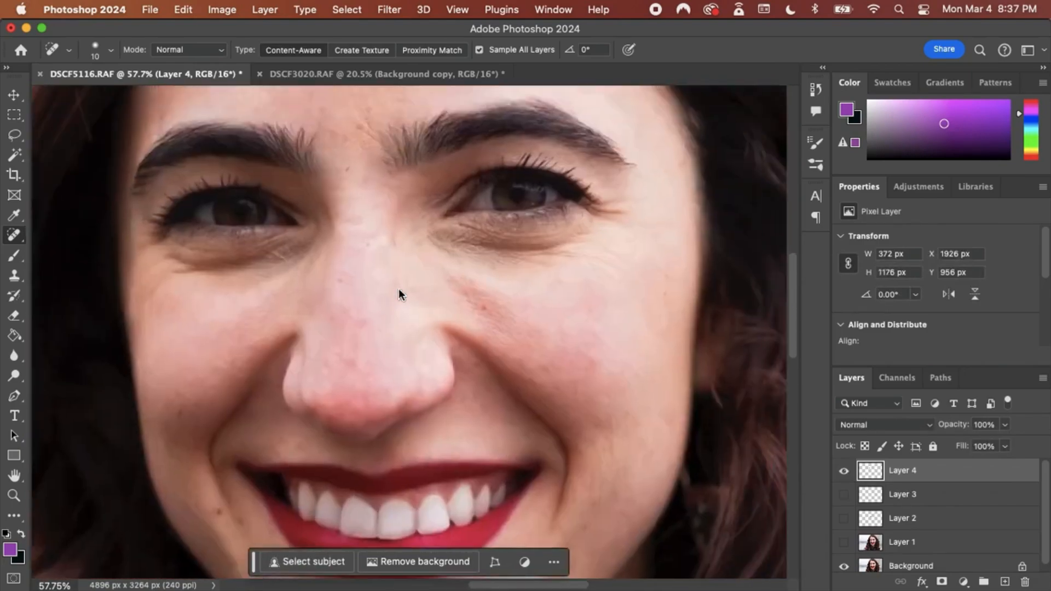
scroll(399, 291, up, 5)
scroll(399, 290, left, 3)
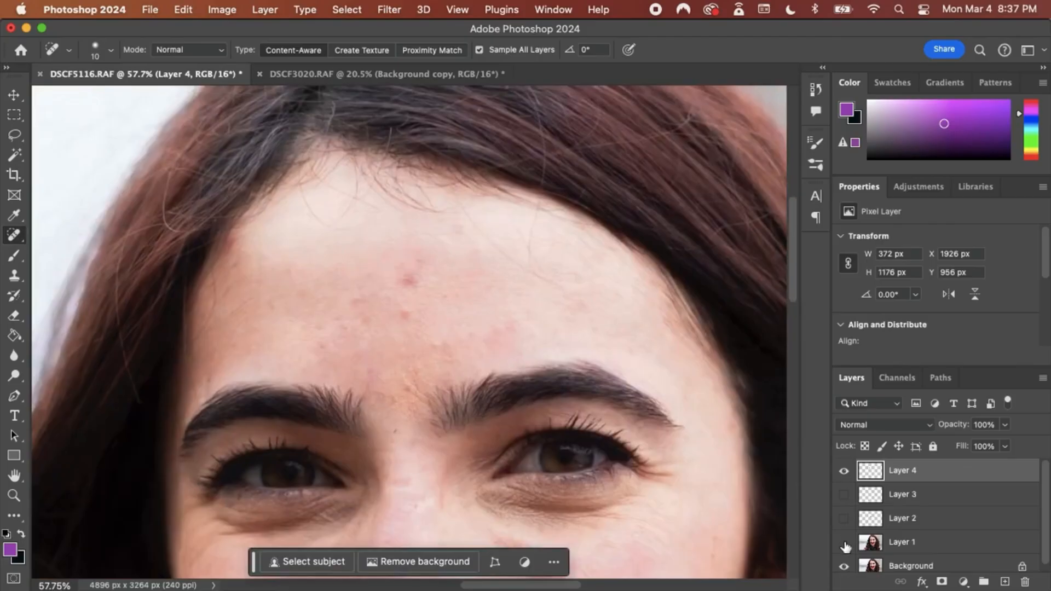
Step: Switch to the DSCF3020.RAF document and add a new empty layer above Layer 1
click(301, 74)
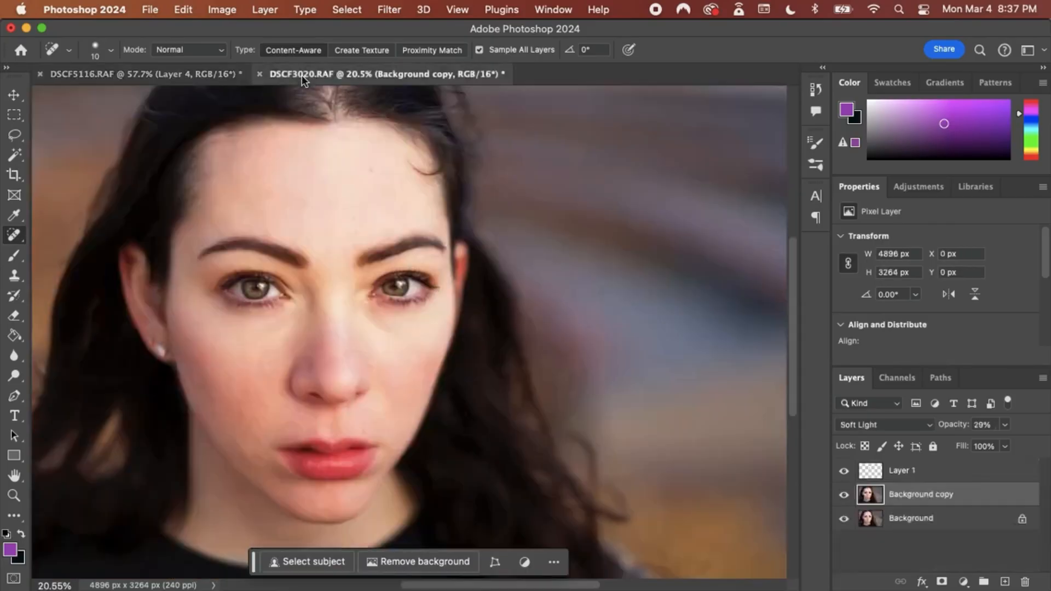
scroll(409, 167, up, 3)
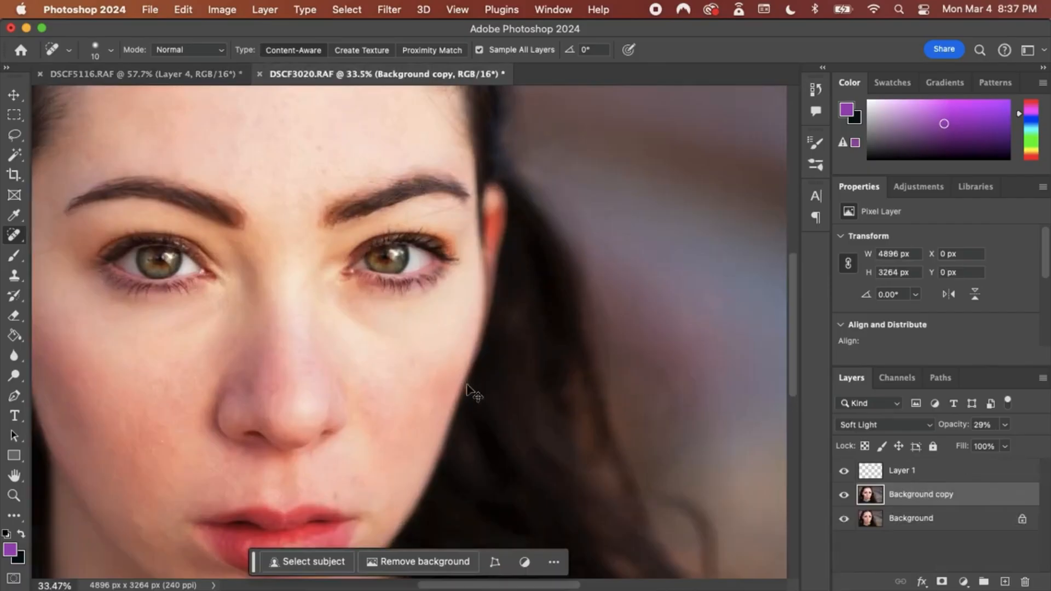
click(916, 471)
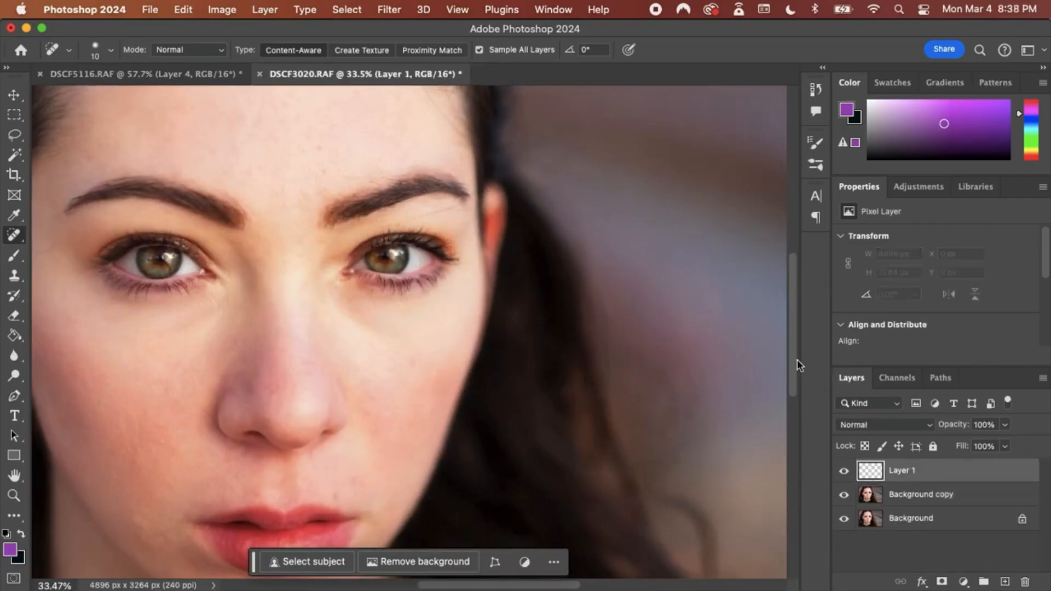
scroll(787, 355, up, 5)
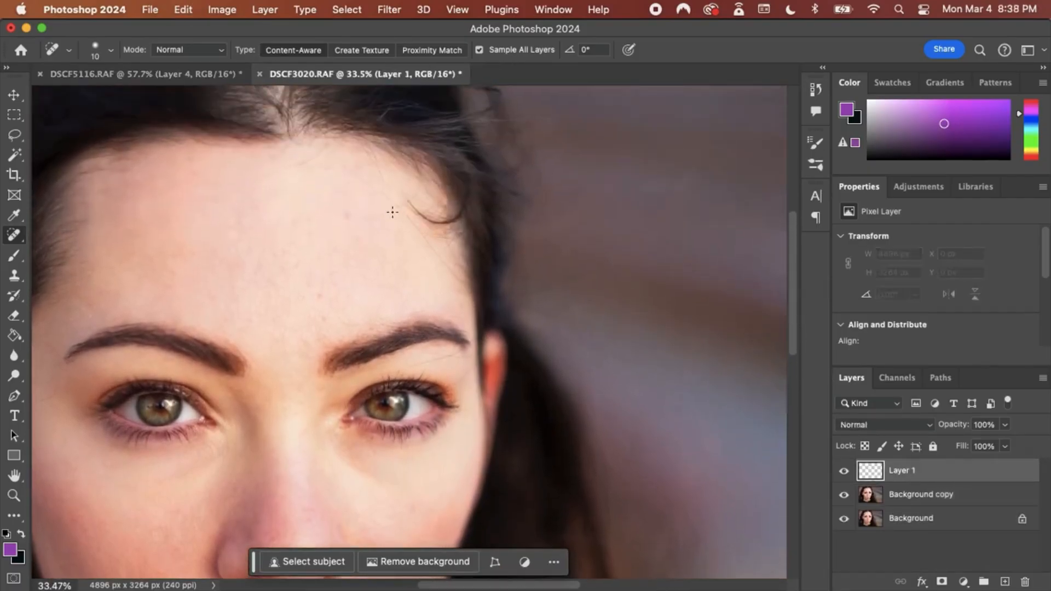
scroll(389, 200, up, 4)
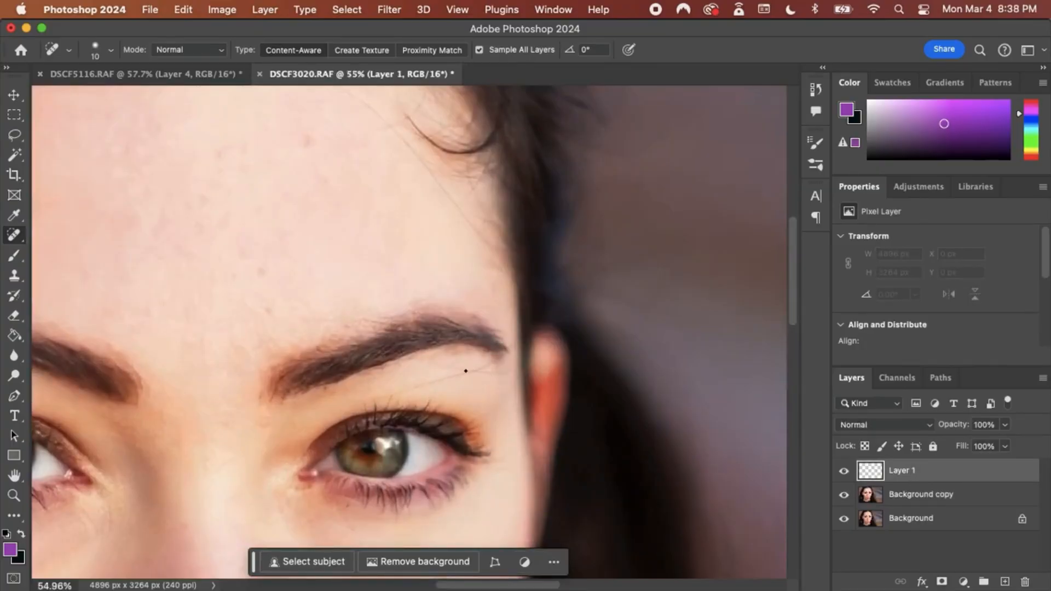
scroll(472, 369, up, 4)
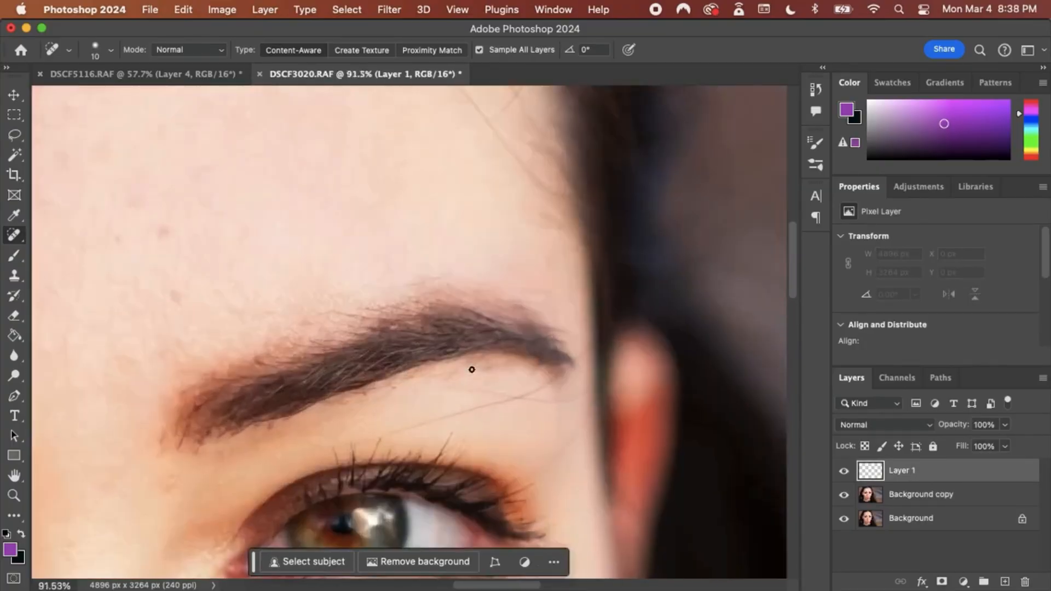
drag(795, 286, 794, 306)
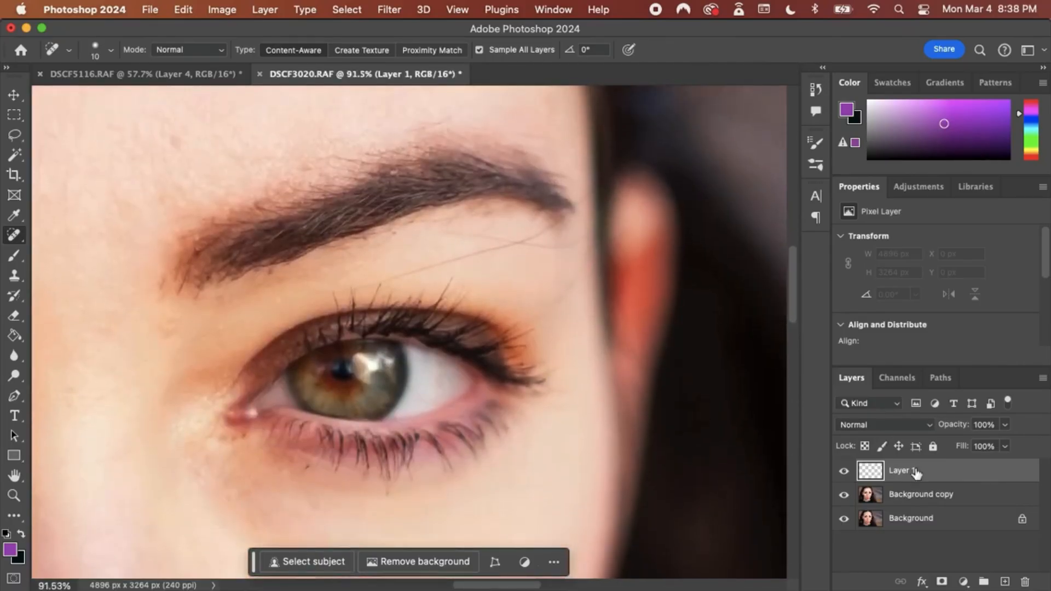
click(1005, 582)
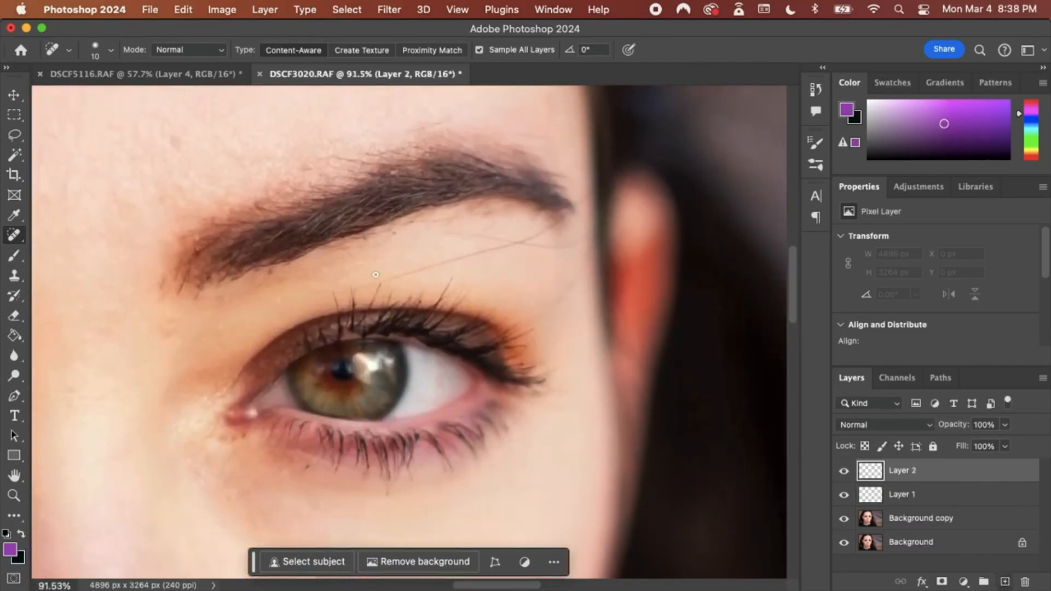
Step: Heal the fine stray hair between the eyebrow and upper eyelid and the small blemish below the inner eye corner
mouse_move(361, 288)
mouse_down()
mouse_move(520, 242)
mouse_move(451, 232)
mouse_move(579, 247)
mouse_move(525, 241)
mouse_move(573, 217)
mouse_move(591, 194)
mouse_move(585, 211)
mouse_move(551, 228)
mouse_up()
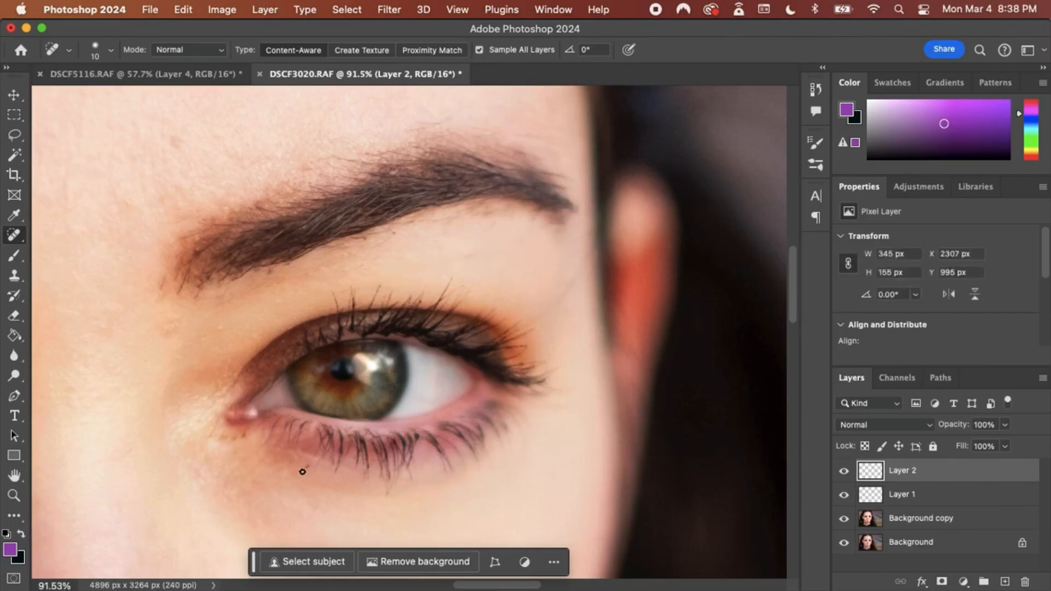
mouse_move(247, 437)
mouse_down()
mouse_move(220, 437)
mouse_move(244, 436)
mouse_up()
click(244, 436)
Step: Heal the long thin stray hair running diagonally across the forehead below the curled lock
drag(794, 280, 794, 219)
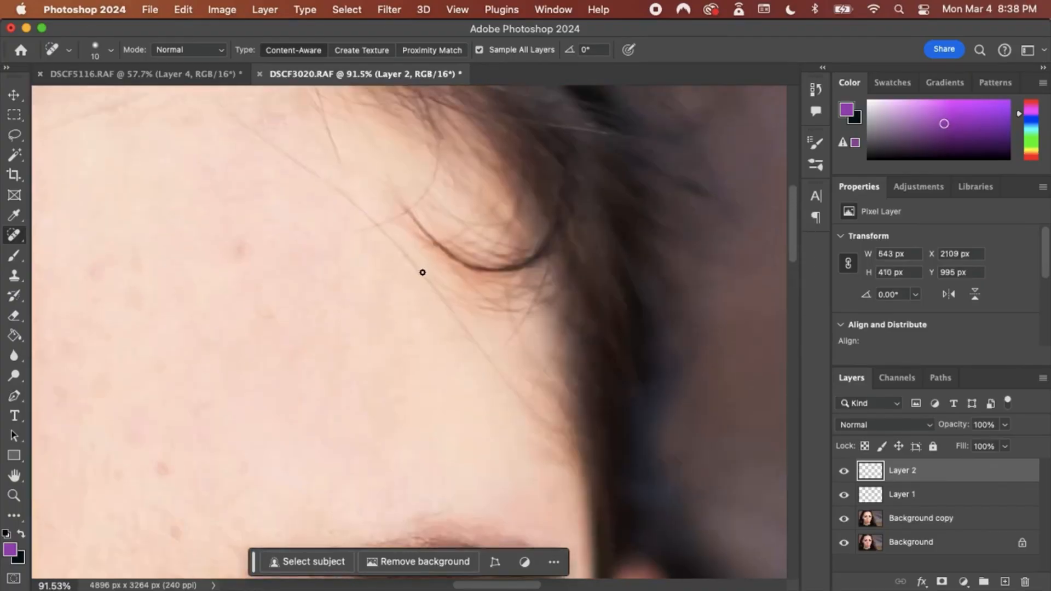
mouse_move(424, 275)
mouse_down()
mouse_move(496, 374)
mouse_move(574, 440)
mouse_move(548, 430)
mouse_move(478, 332)
mouse_move(355, 206)
mouse_move(373, 229)
mouse_move(392, 221)
mouse_move(309, 178)
mouse_move(294, 164)
mouse_move(325, 183)
mouse_move(244, 124)
mouse_up()
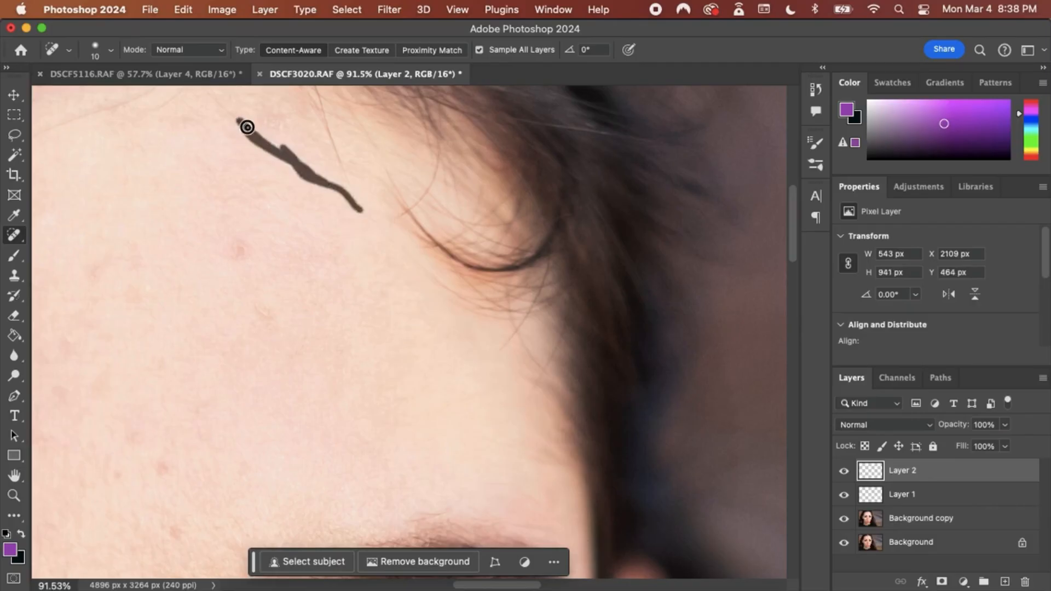
scroll(590, 480, down, 4)
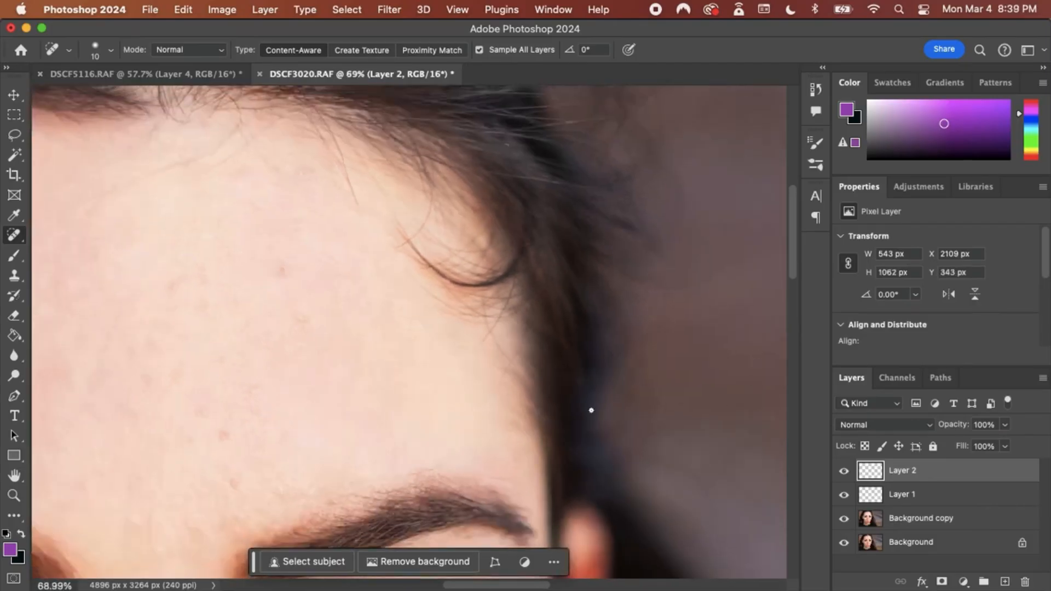
scroll(592, 410, down, 3)
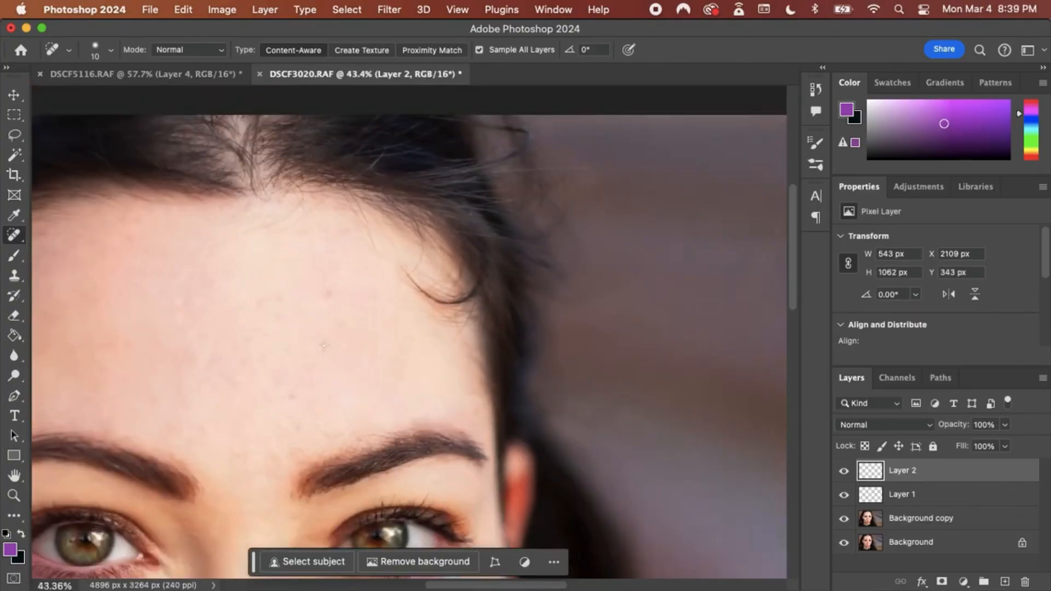
Step: Save the retouched DSCF3020 portrait with its layers
scroll(312, 514, down, 10)
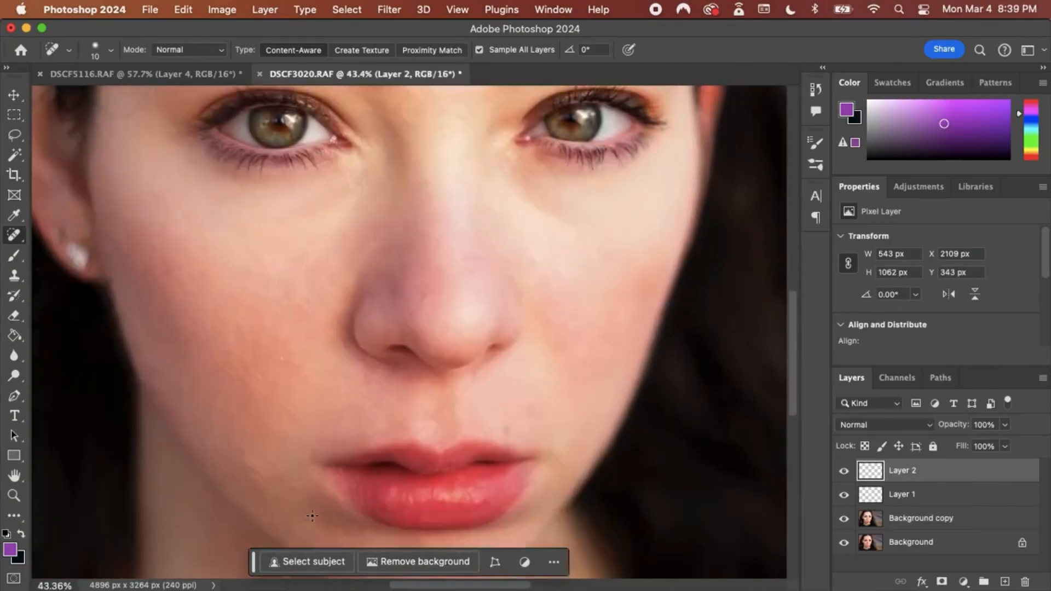
scroll(313, 515, down, 1)
scroll(312, 516, down, 2)
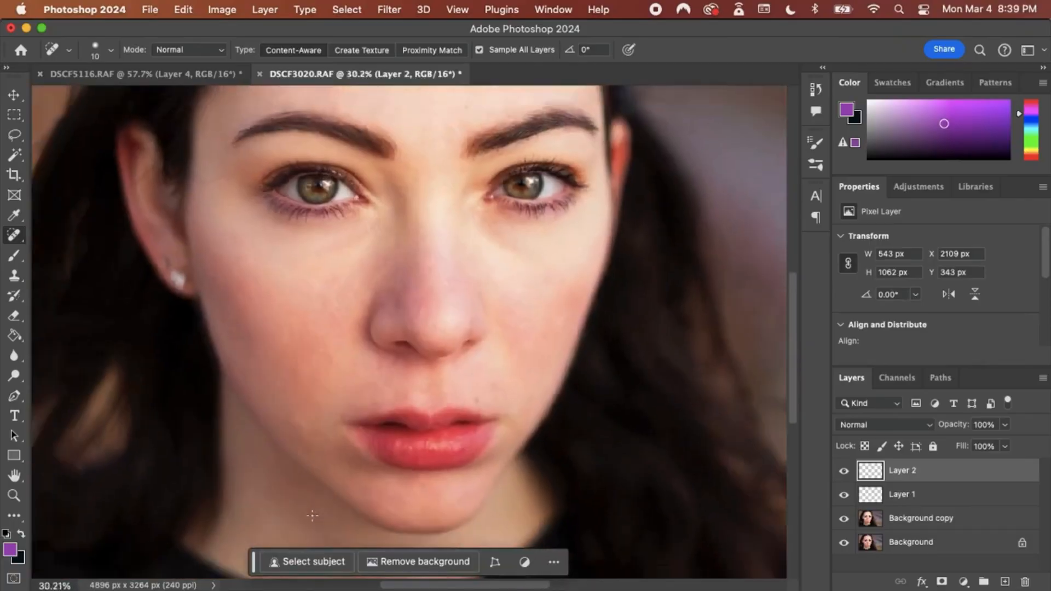
key(super+s)
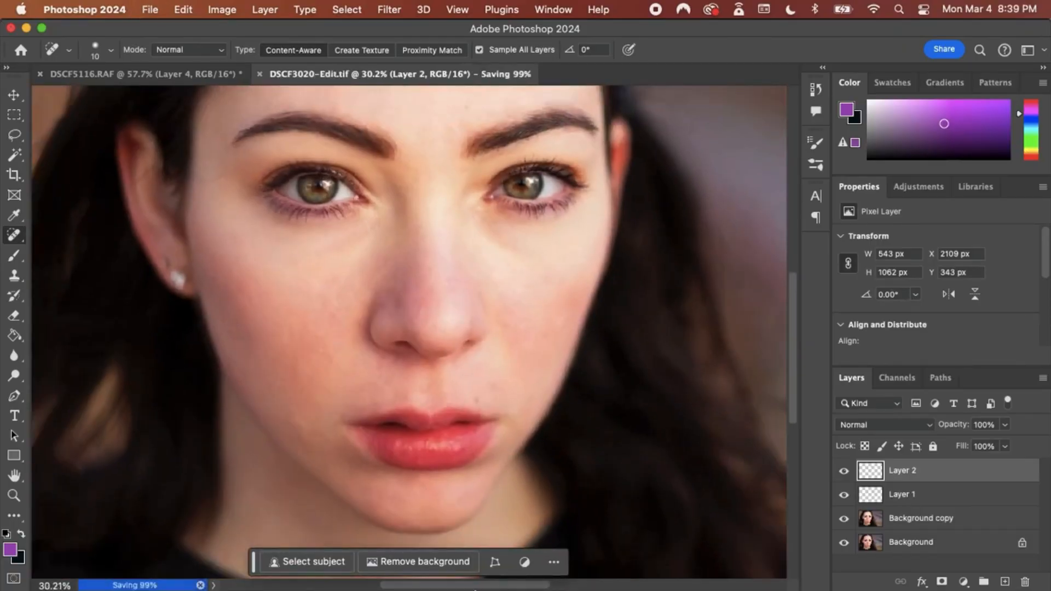
mouse_move(493, 581)
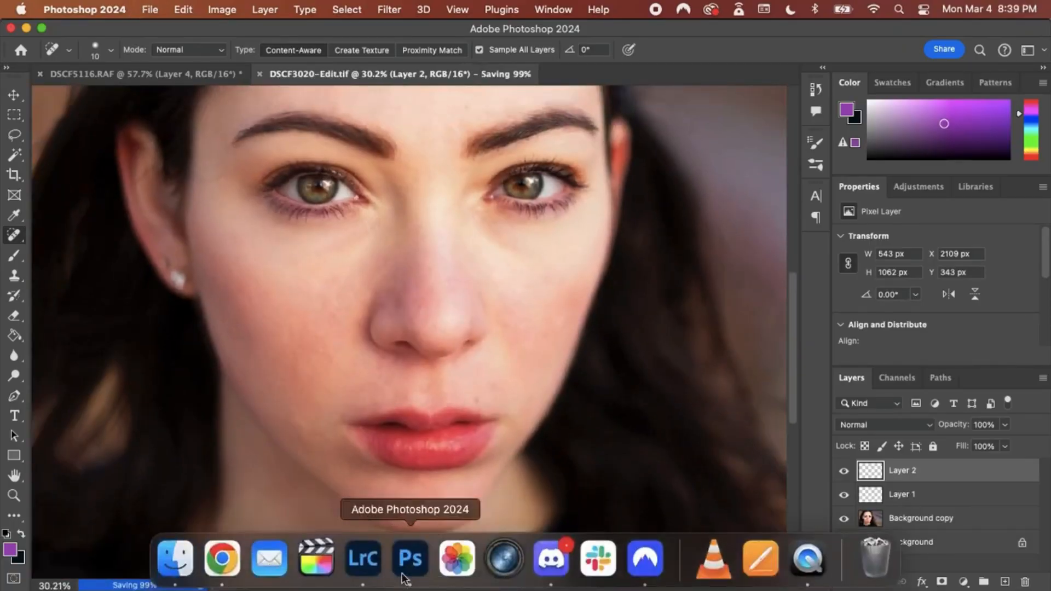
Step: Add another new empty layer above Layer 2 in the DSCF3020 portrait
scroll(396, 397, up, 3)
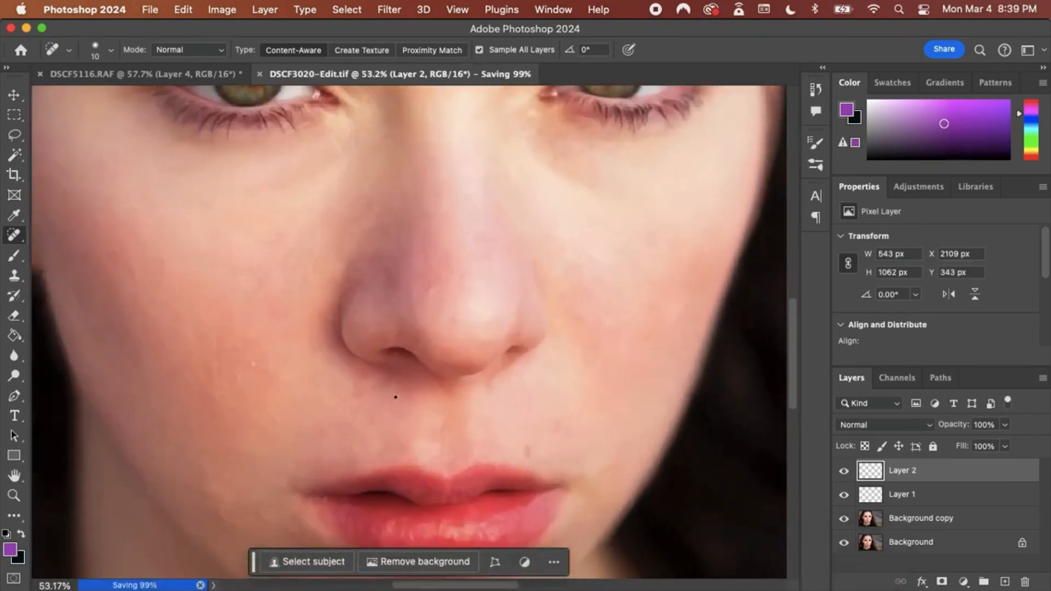
scroll(395, 397, down, 5)
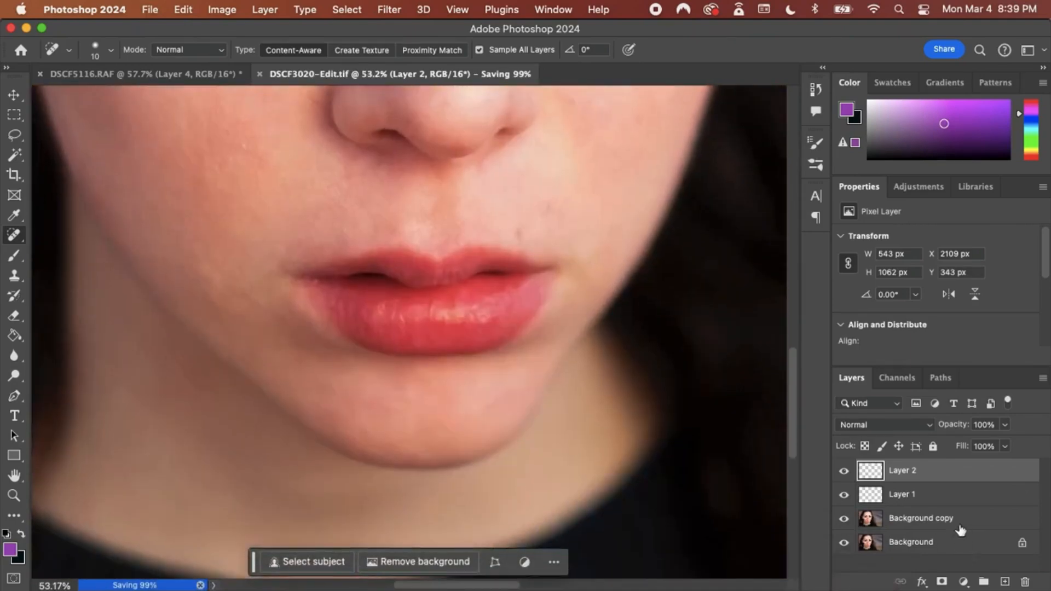
click(1007, 581)
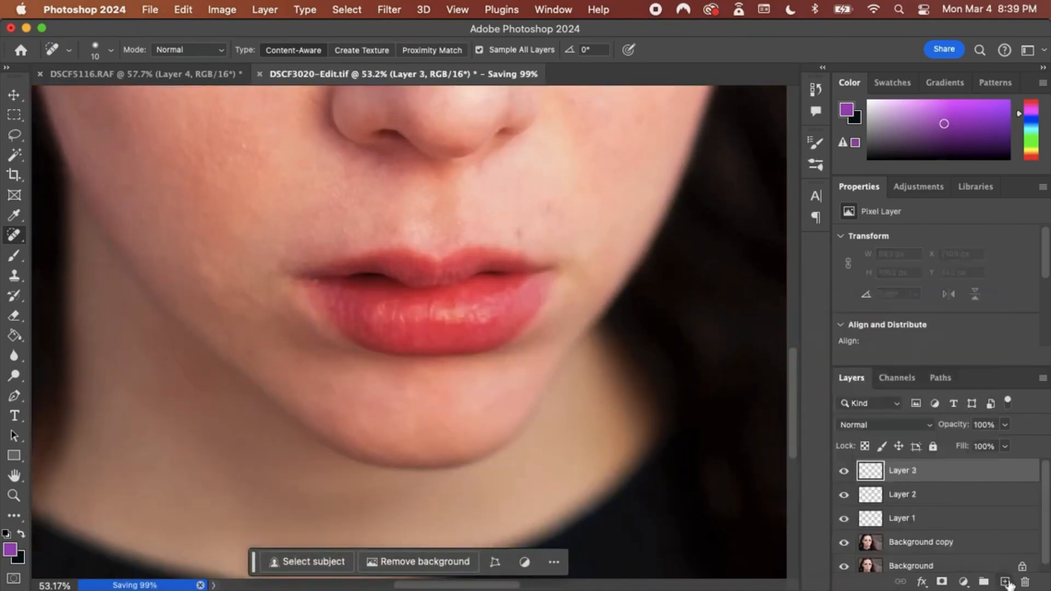
scroll(223, 206, up, 6)
scroll(223, 203, up, 3)
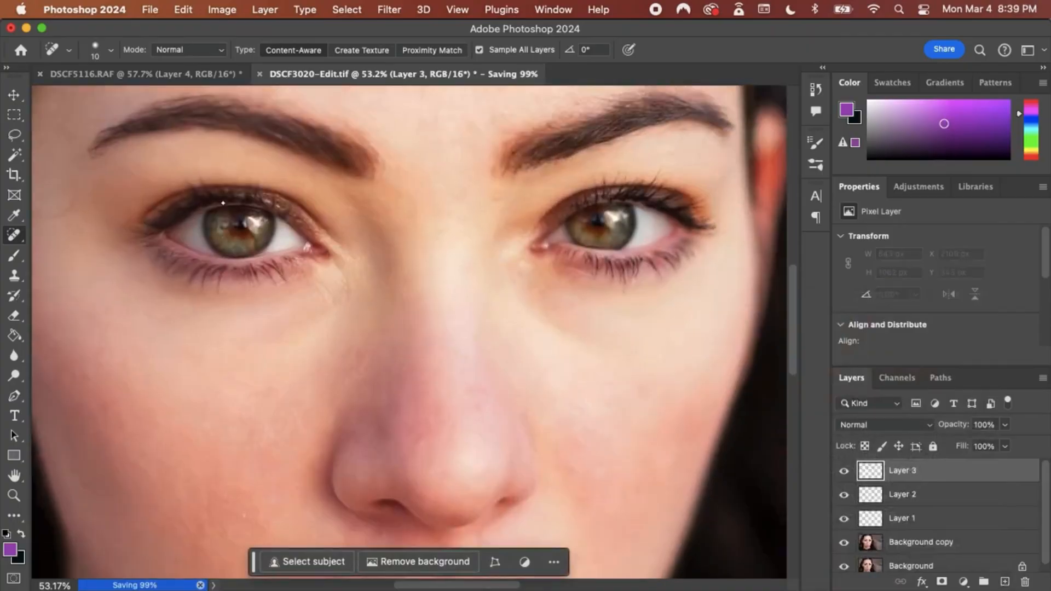
scroll(223, 204, down, 2)
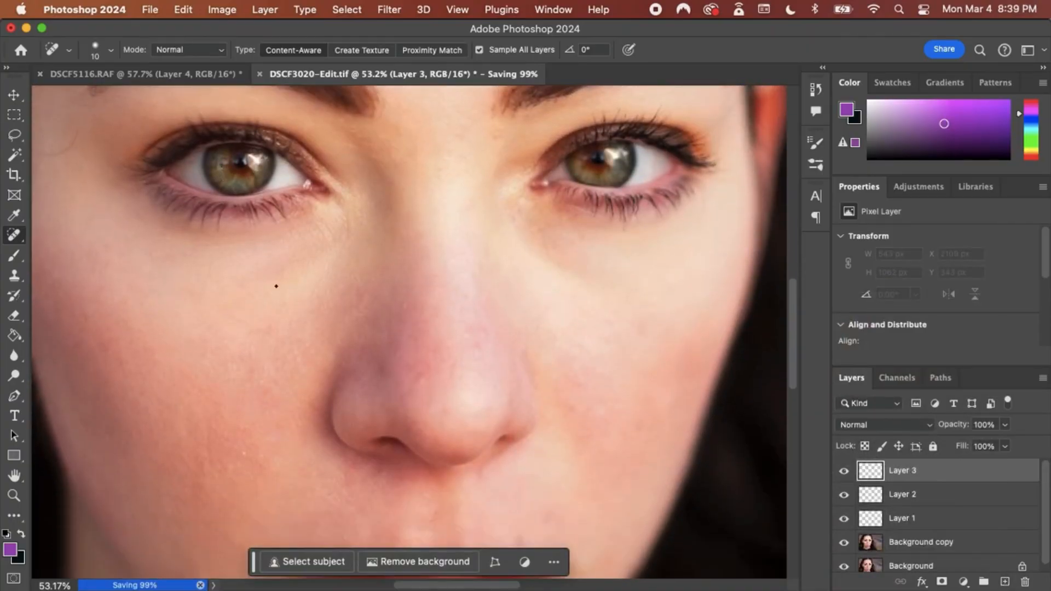
click(179, 51)
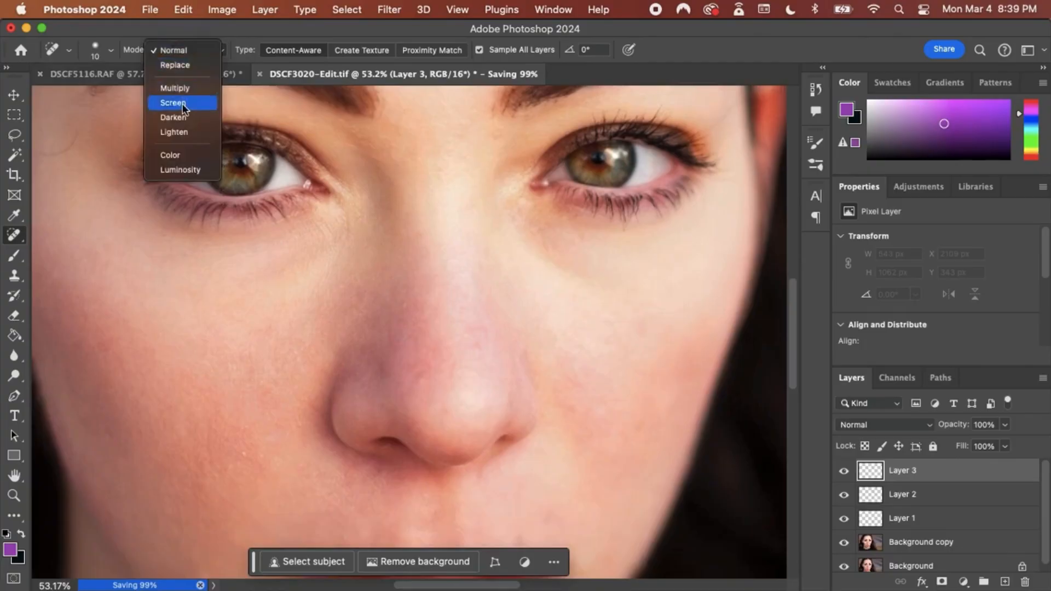
click(10, 262)
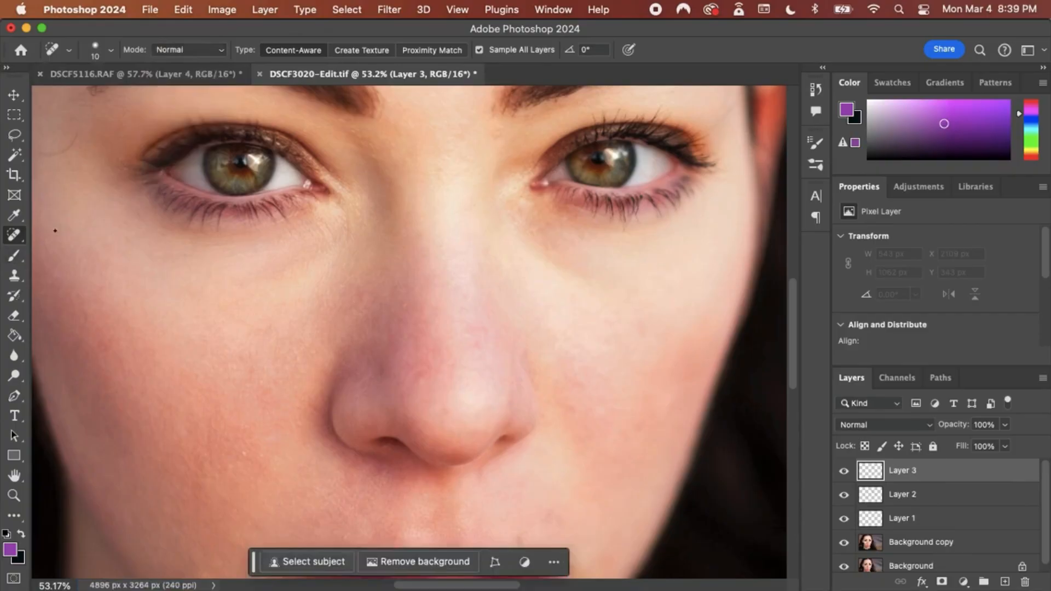
Step: Check the retouched eyes, cheeks and lips on the DSCF3020 portrait, and activate the Brush tool on Layer 3
scroll(55, 231, down, 8)
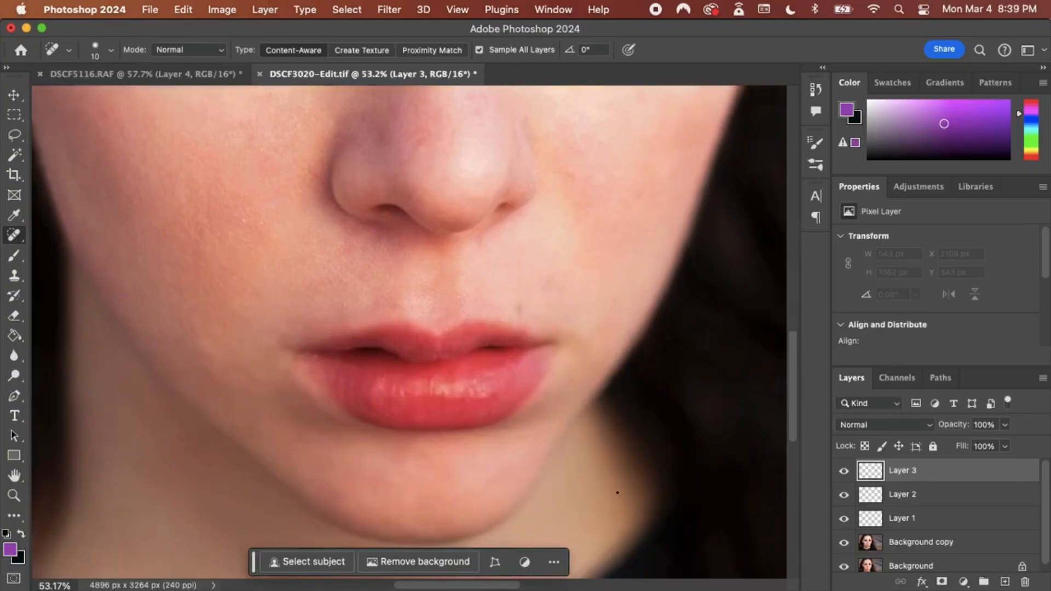
scroll(618, 493, up, 8)
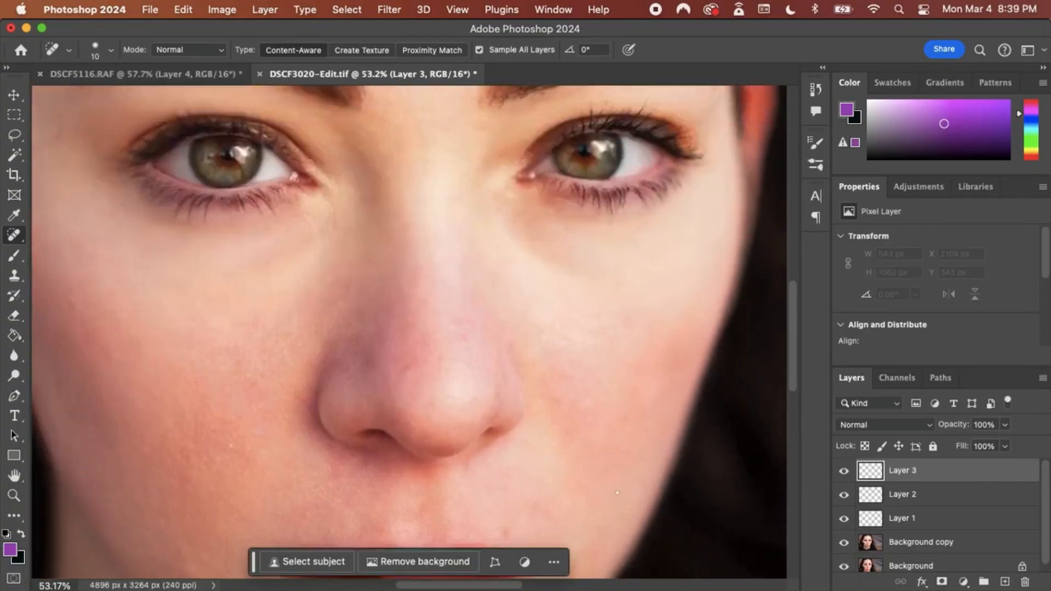
scroll(618, 492, up, 5)
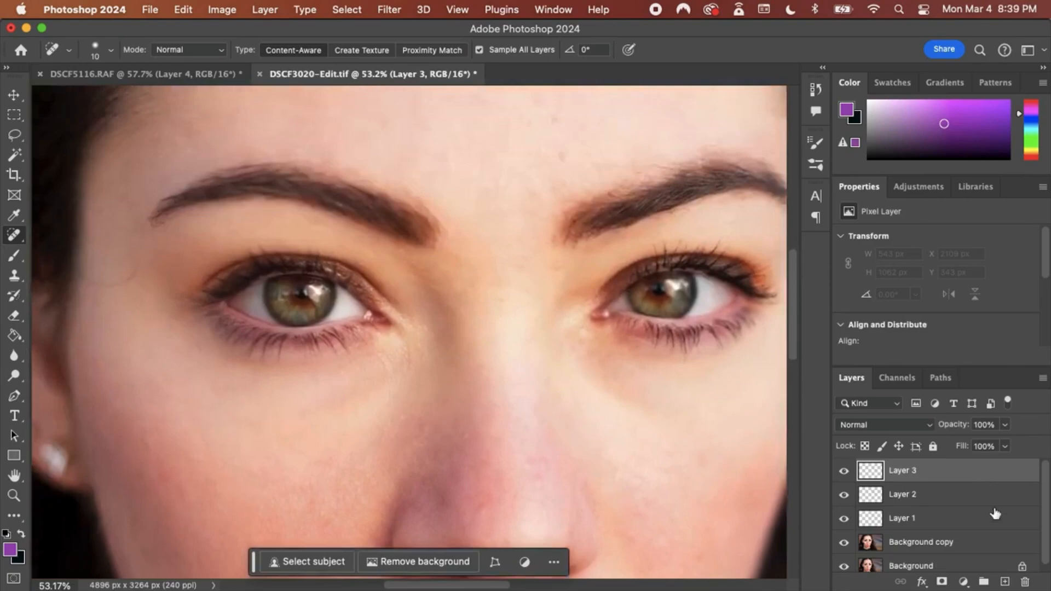
click(16, 255)
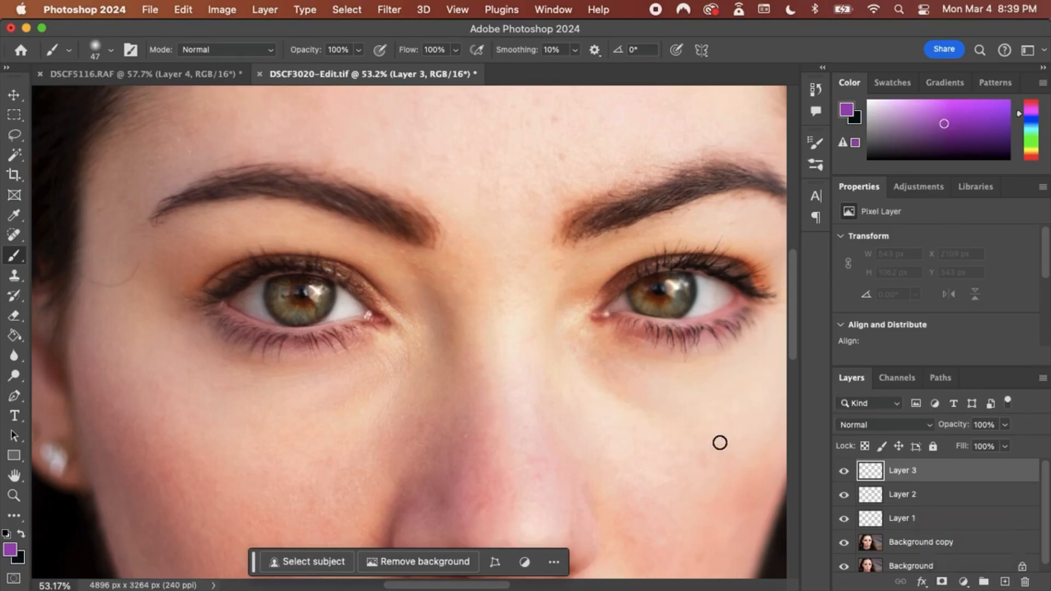
Step: Examine the retouched skin of the DSCF3020 portrait from the hairline and temples down to the chin and neck
scroll(720, 443, up, 2)
scroll(720, 443, up, 10)
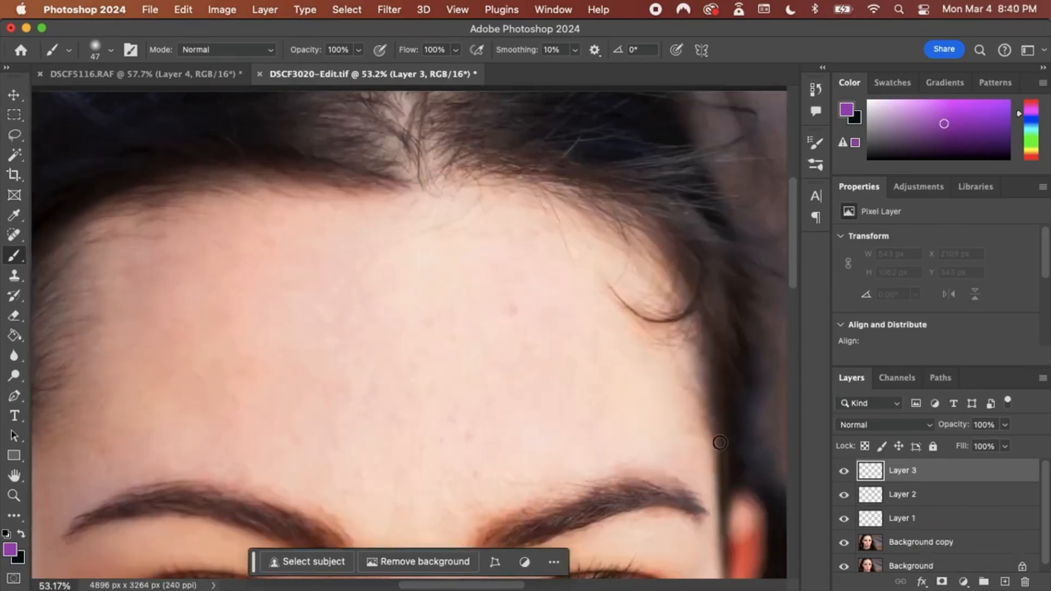
scroll(720, 443, down, 15)
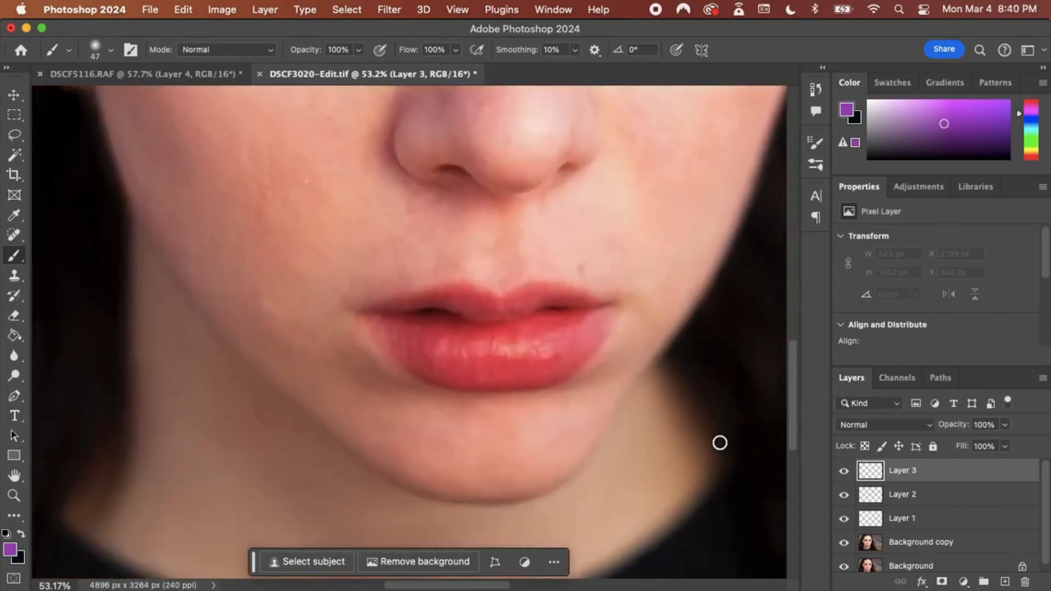
scroll(721, 443, up, 10)
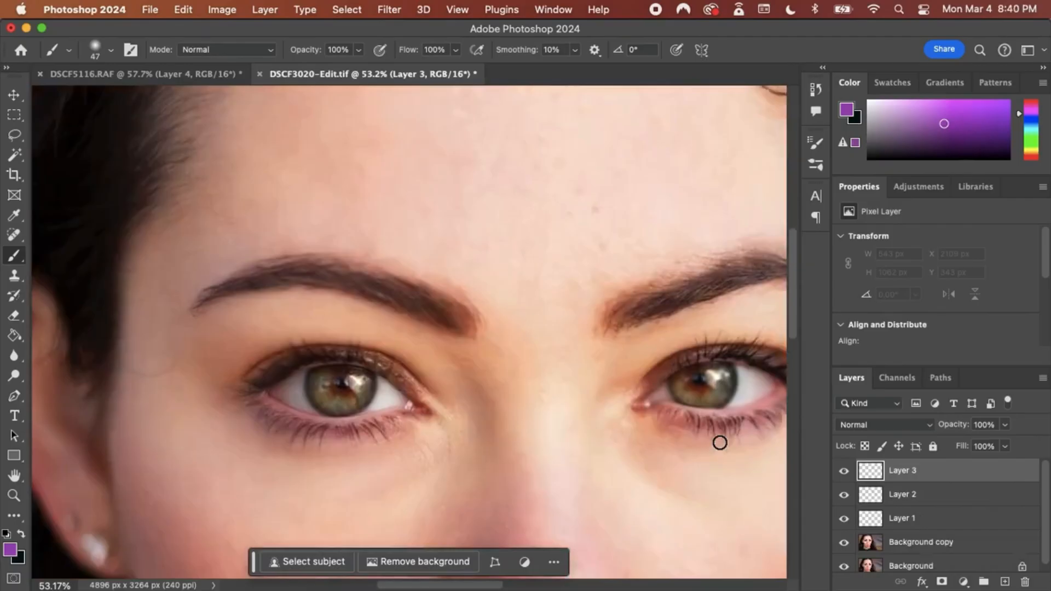
scroll(720, 443, right, 3)
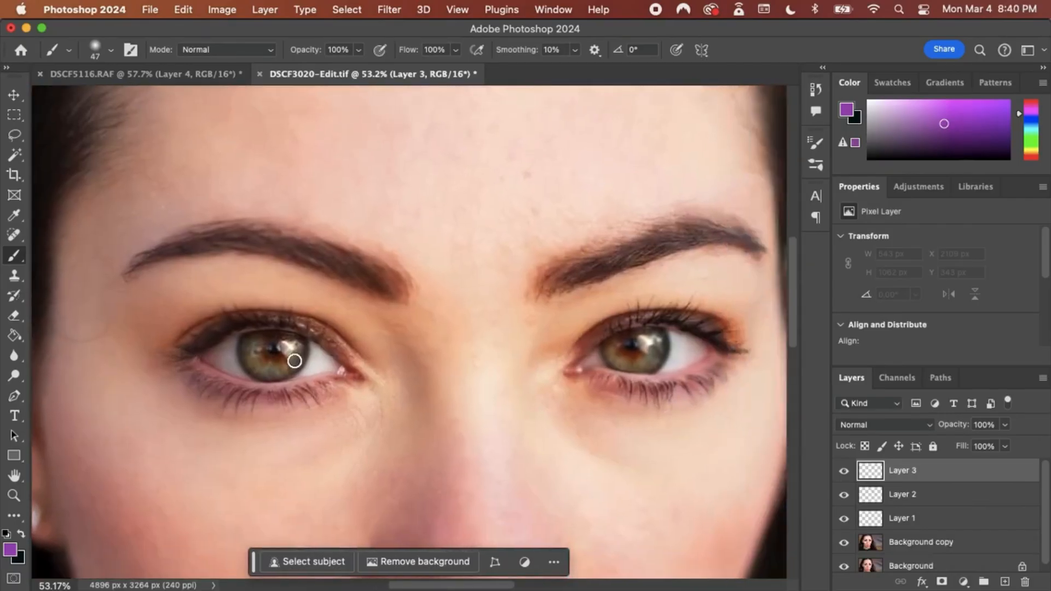
scroll(499, 353, down, 2)
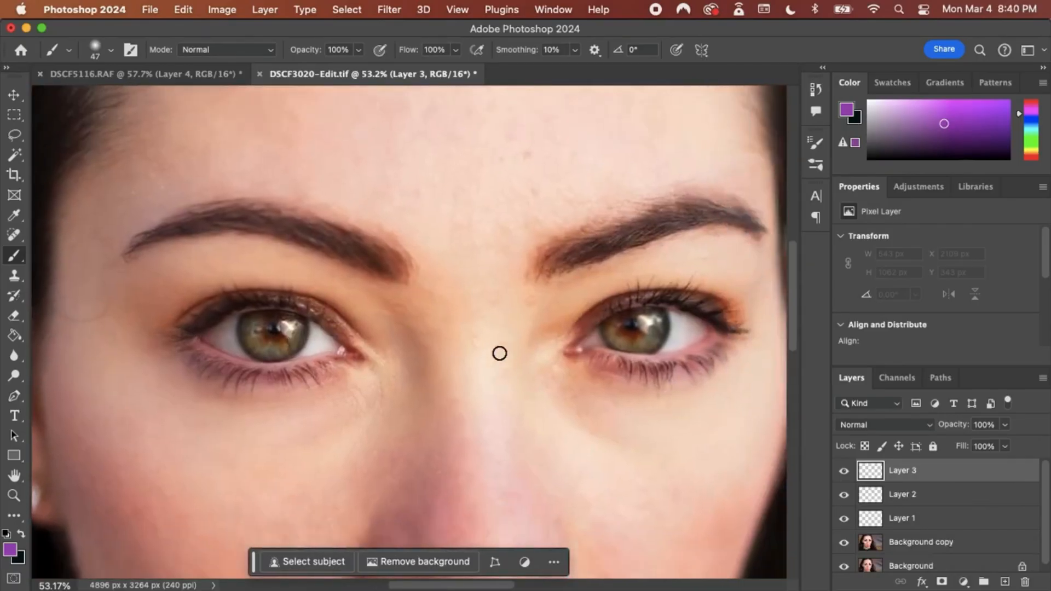
scroll(500, 353, down, 8)
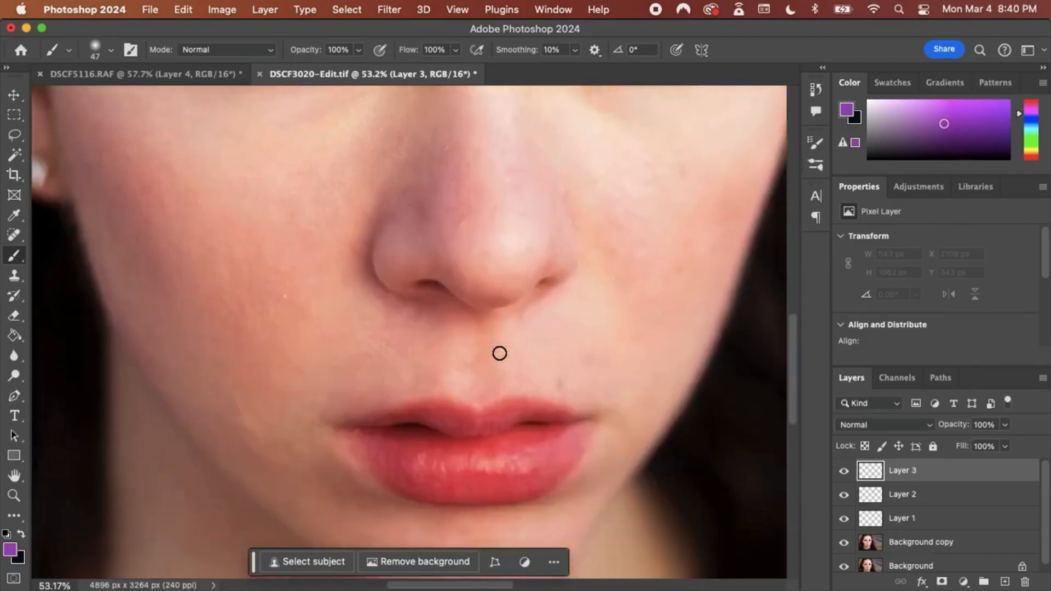
scroll(499, 354, up, 12)
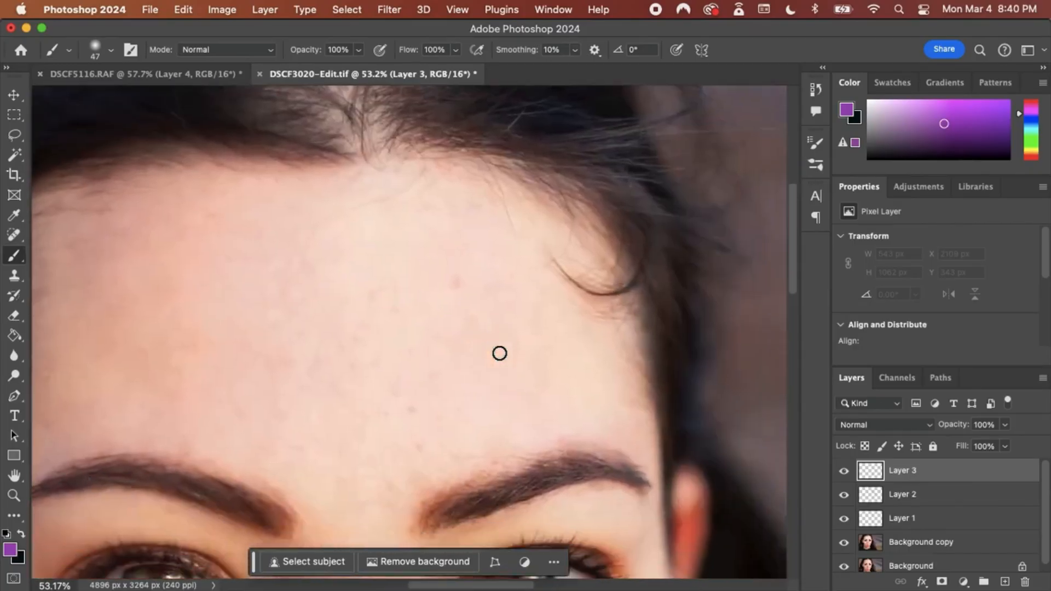
scroll(499, 353, down, 14)
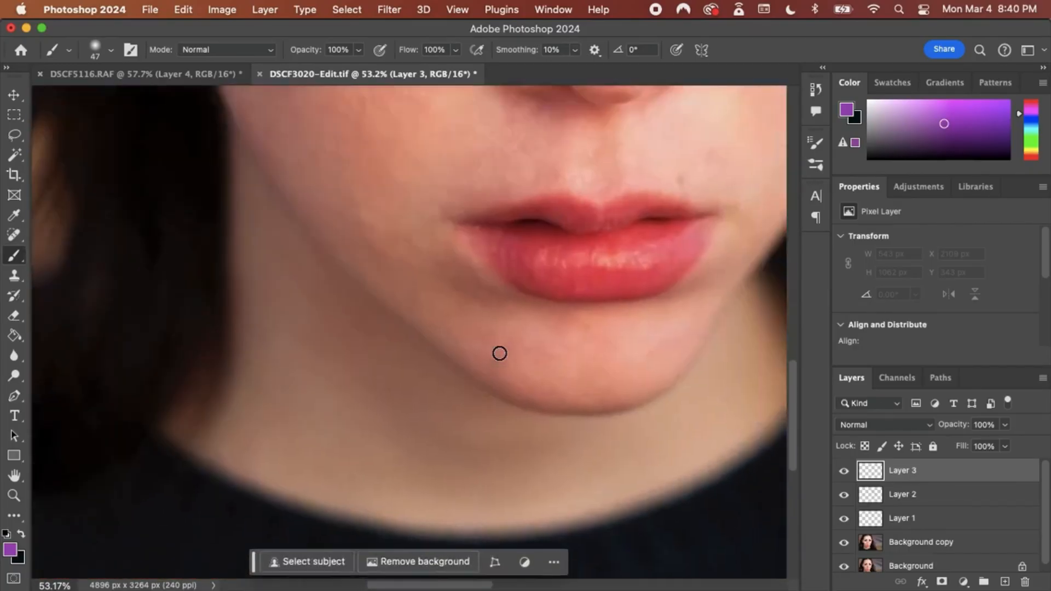
scroll(500, 354, up, 8)
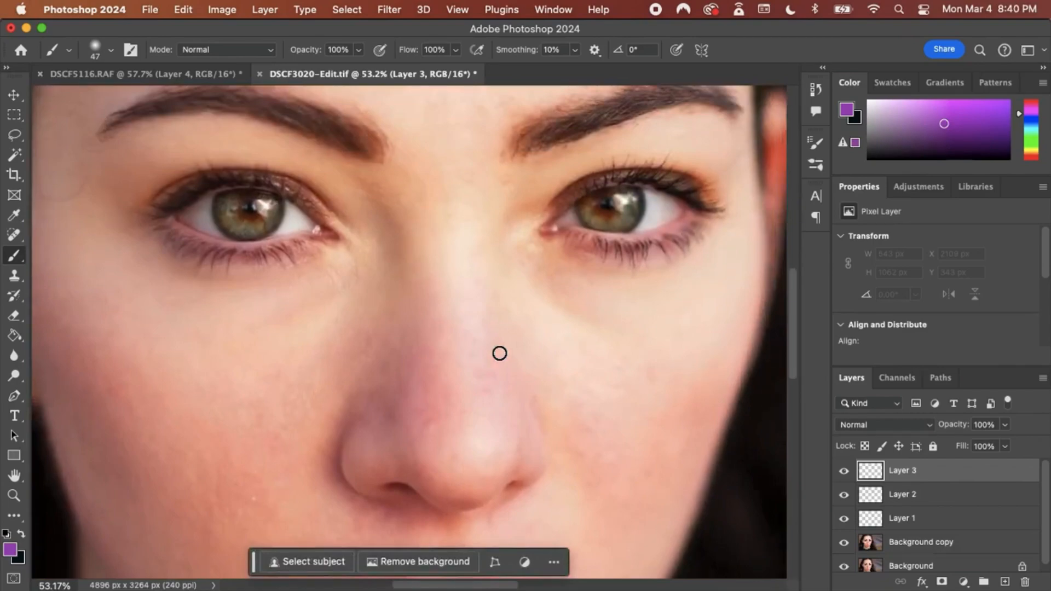
scroll(499, 353, left, 5)
scroll(500, 354, up, 2)
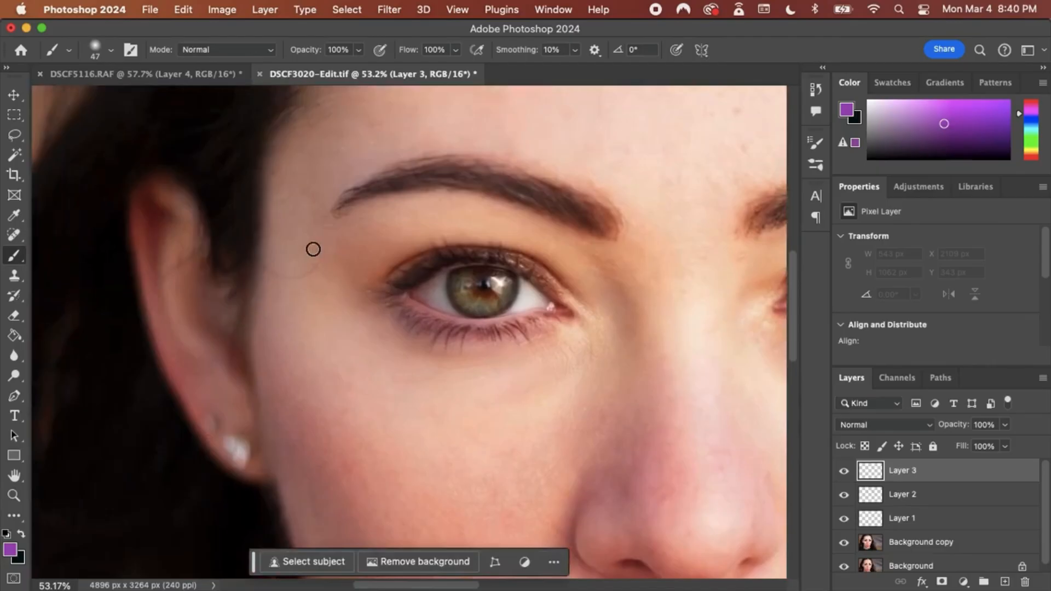
scroll(321, 258, up, 10)
scroll(320, 259, right, 8)
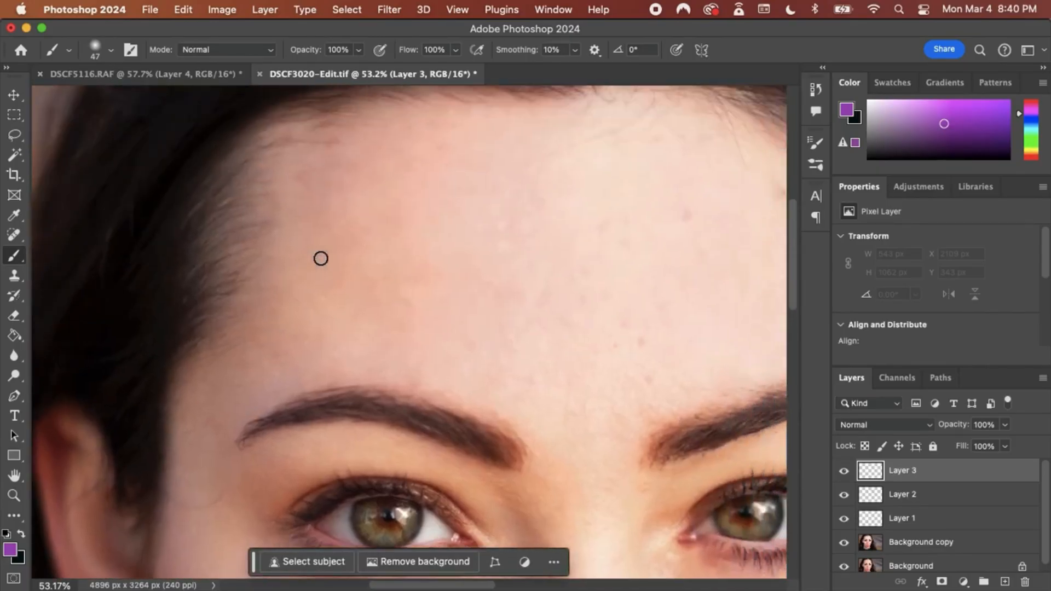
scroll(321, 259, down, 5)
scroll(321, 258, down, 5)
scroll(321, 259, right, 2)
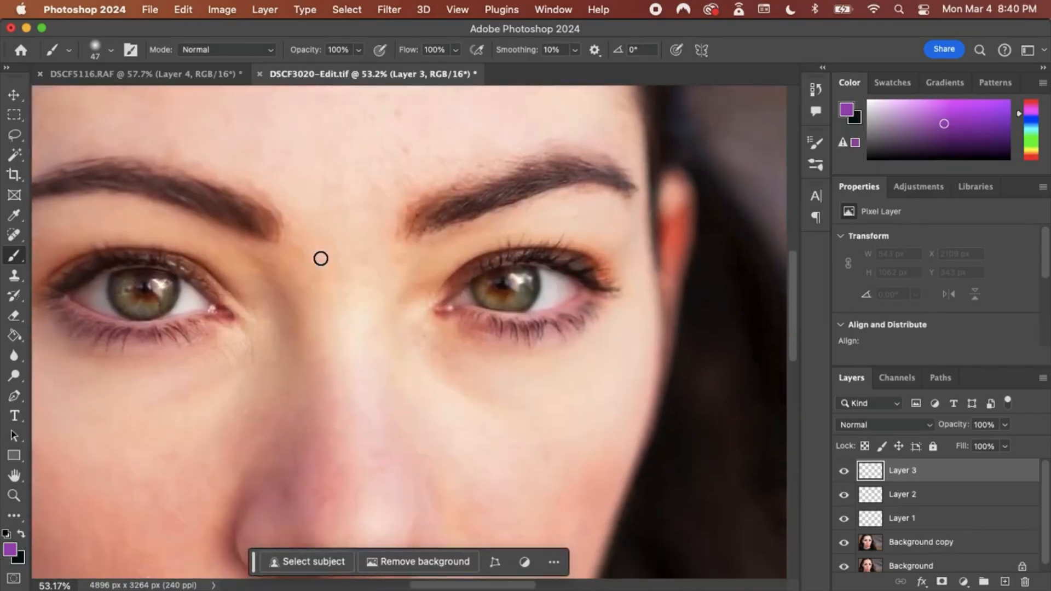
scroll(321, 258, up, 2)
scroll(321, 258, left, 3)
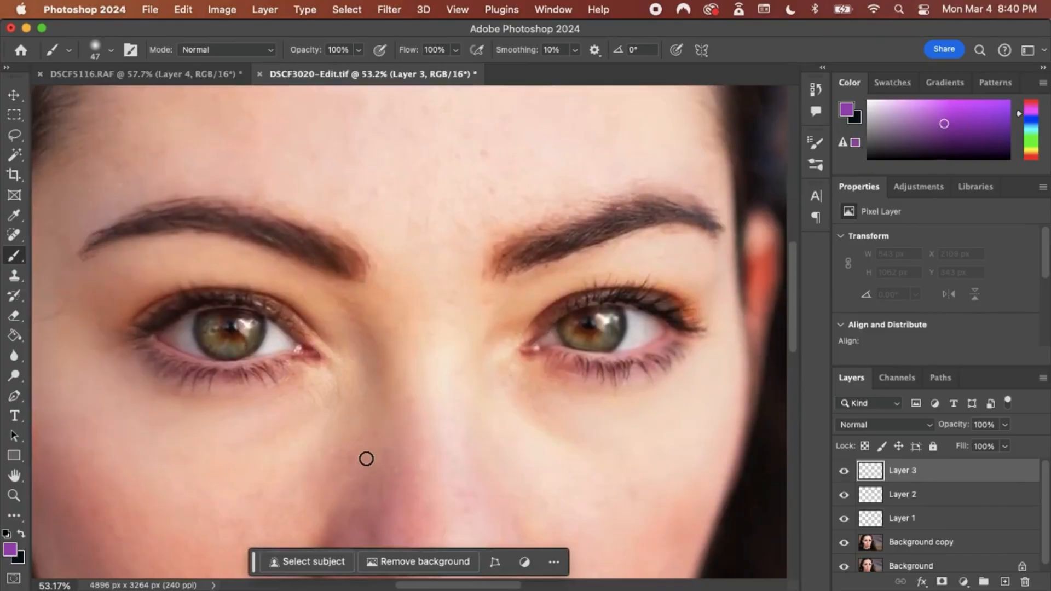
Step: Switch to Lightroom Classic and compare the retouched DSCF3020-Edit.tif with the neighbouring version of the same portrait
key(super+Tab)
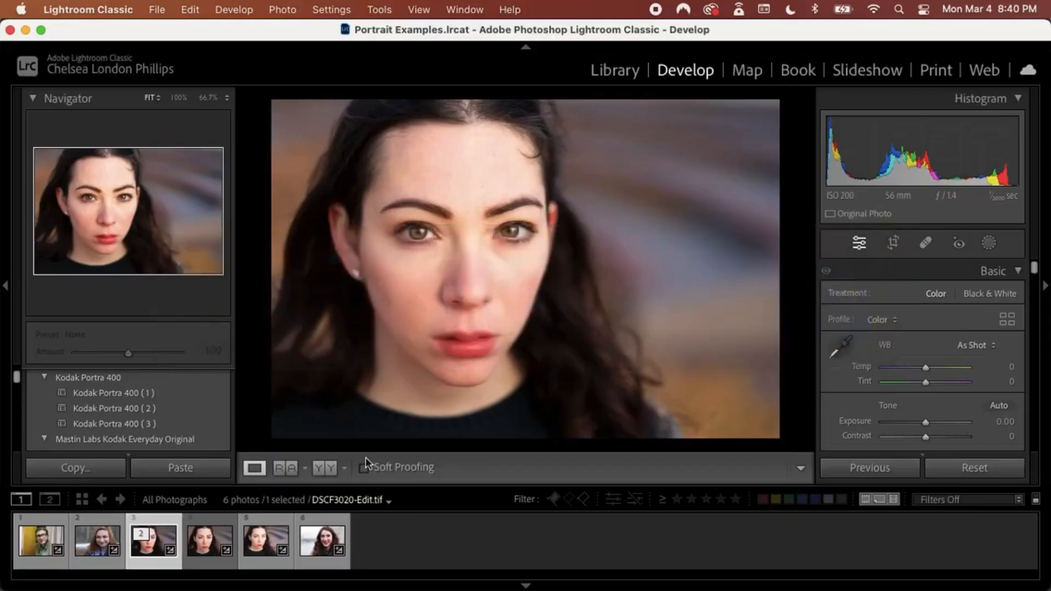
key(Right)
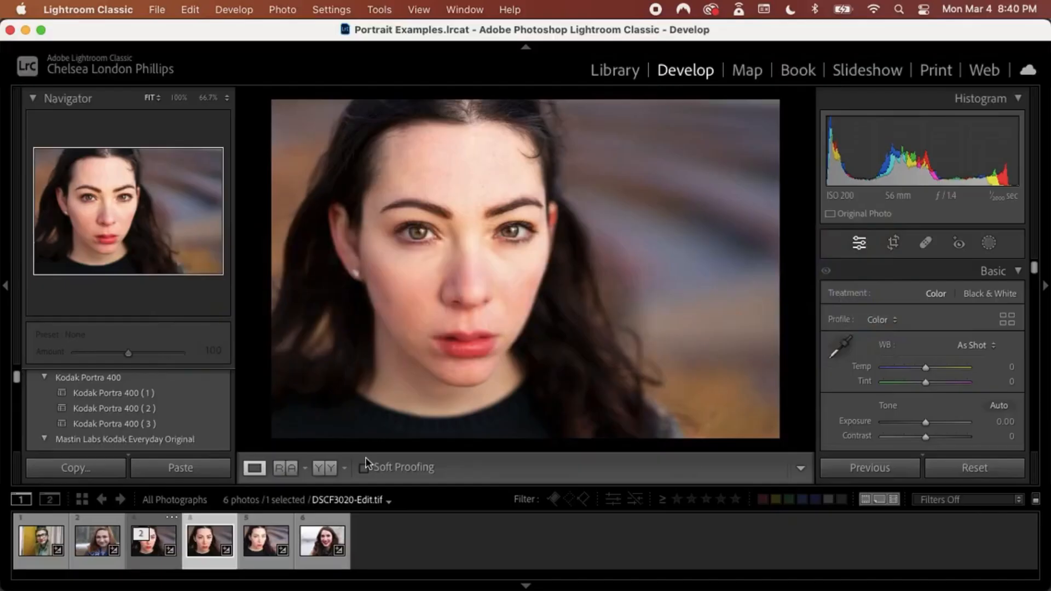
key(Left)
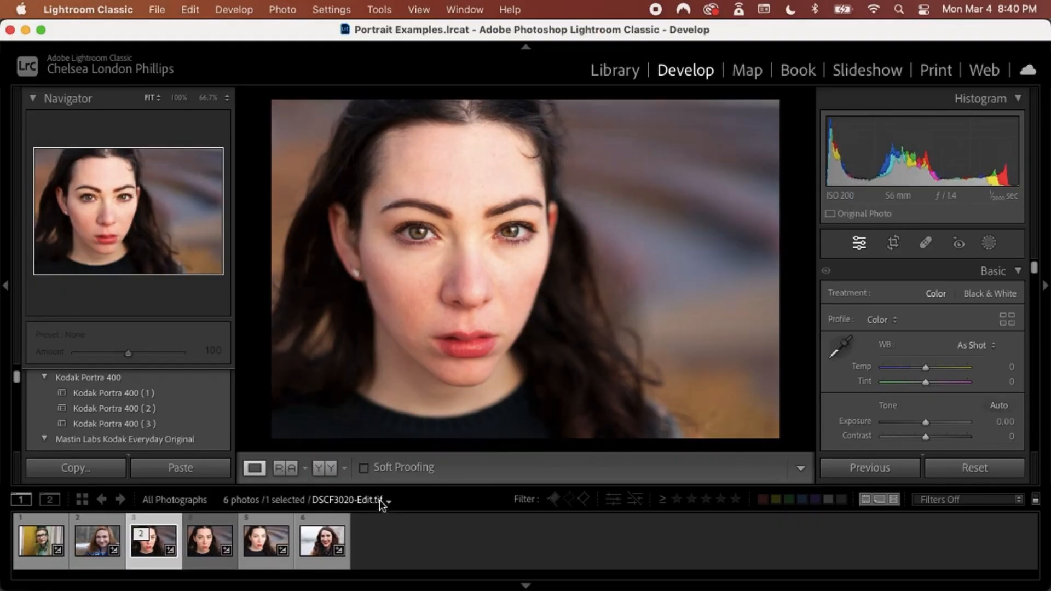
key(Right)
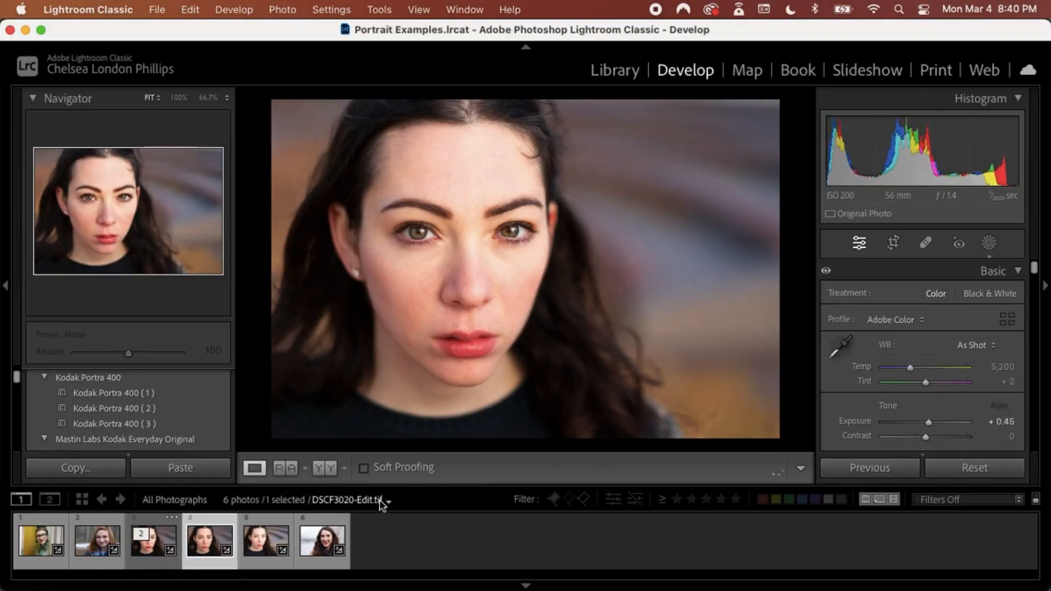
Step: Open the DSCF6537.RAF portrait of the man with glasses and reset its develop settings
click(45, 550)
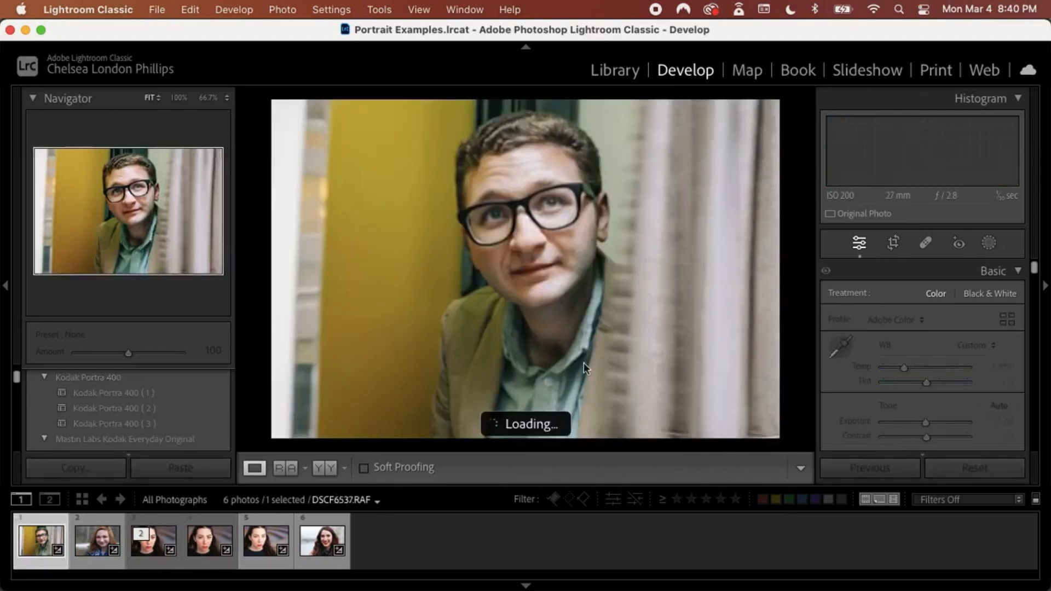
right_click(652, 307)
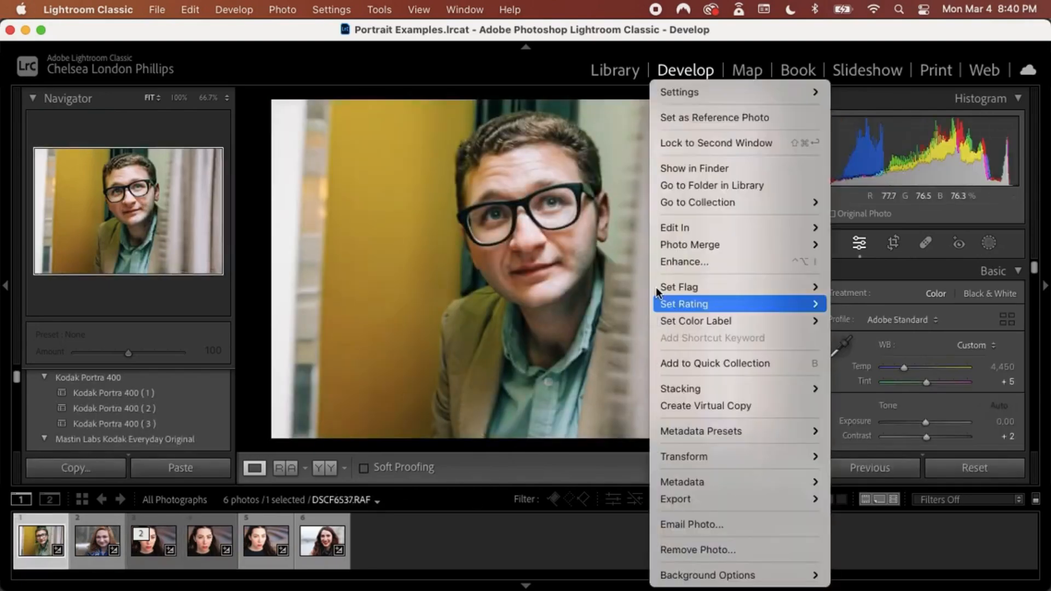
mouse_move(711, 94)
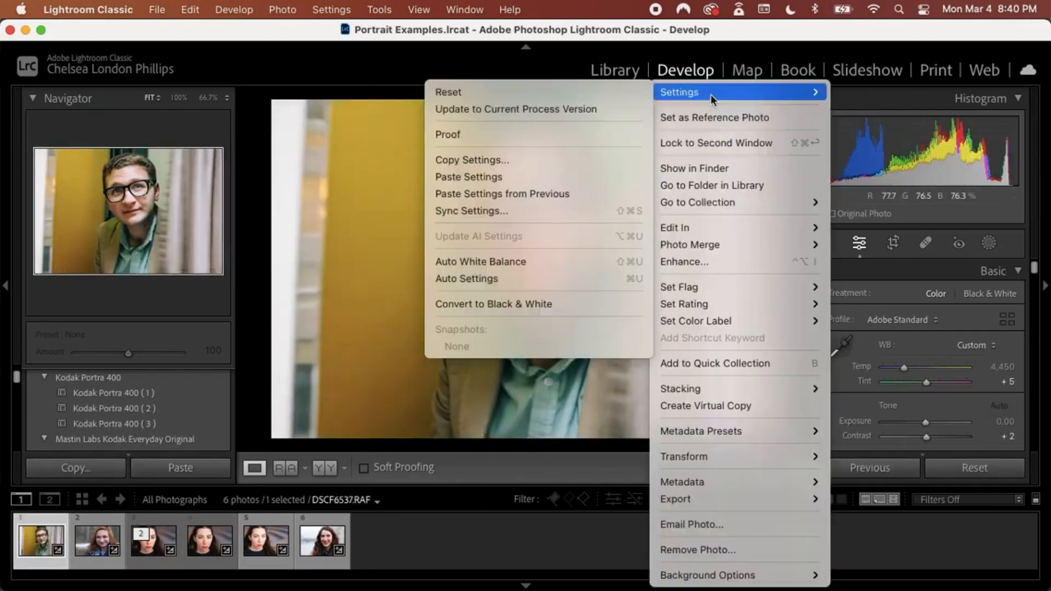
click(542, 92)
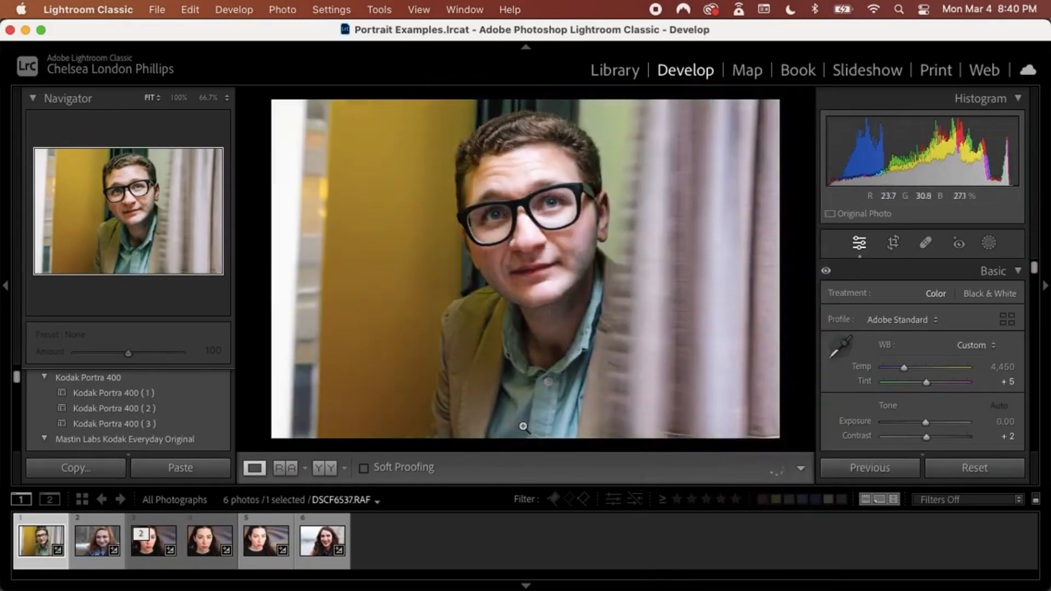